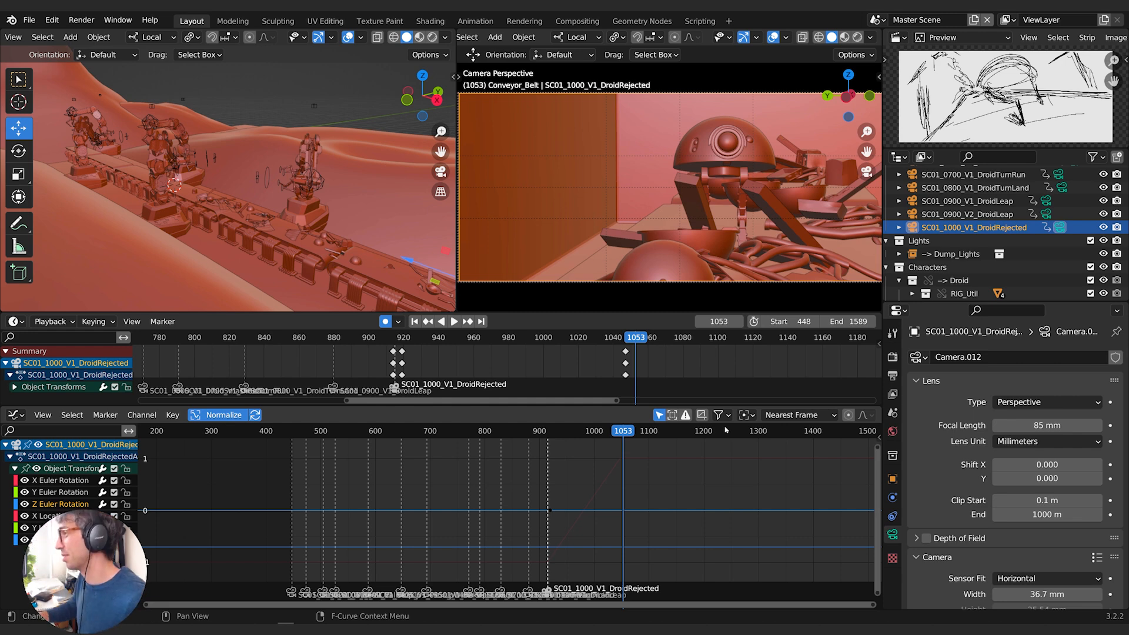
Scrub and play back the animation around the cut to SC01_1000_V1_DroidRejected, from frame 846 to 930, ending at frame 912.
mouse_move(626, 434)
mouse_down()
mouse_move(547, 431)
mouse_move(615, 434)
mouse_up()
click(725, 187)
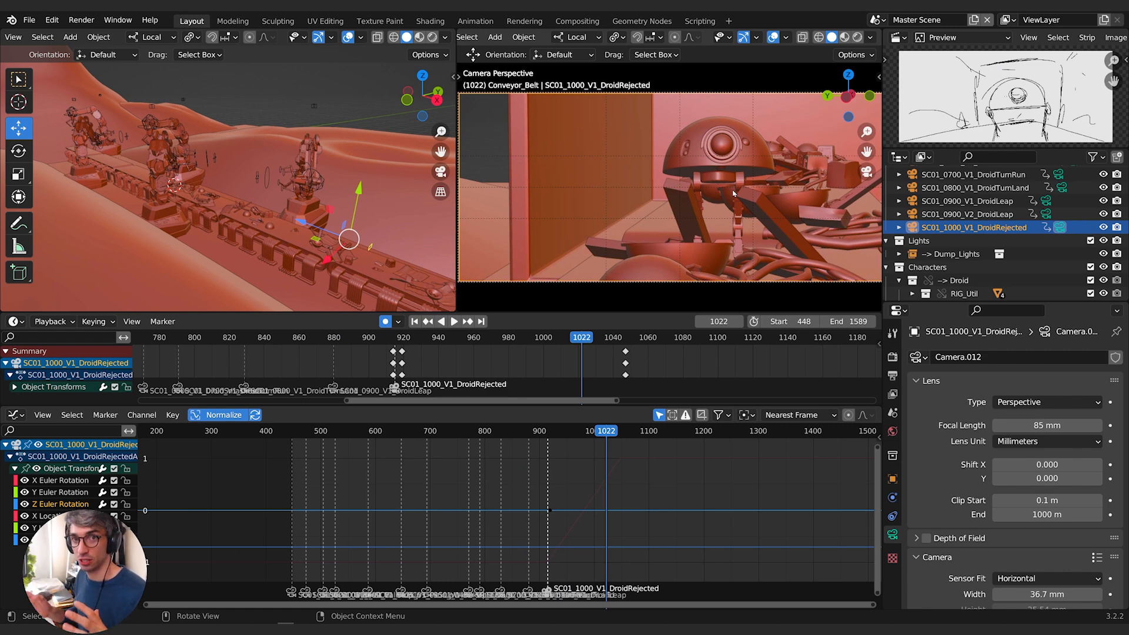
drag(606, 432, 510, 451)
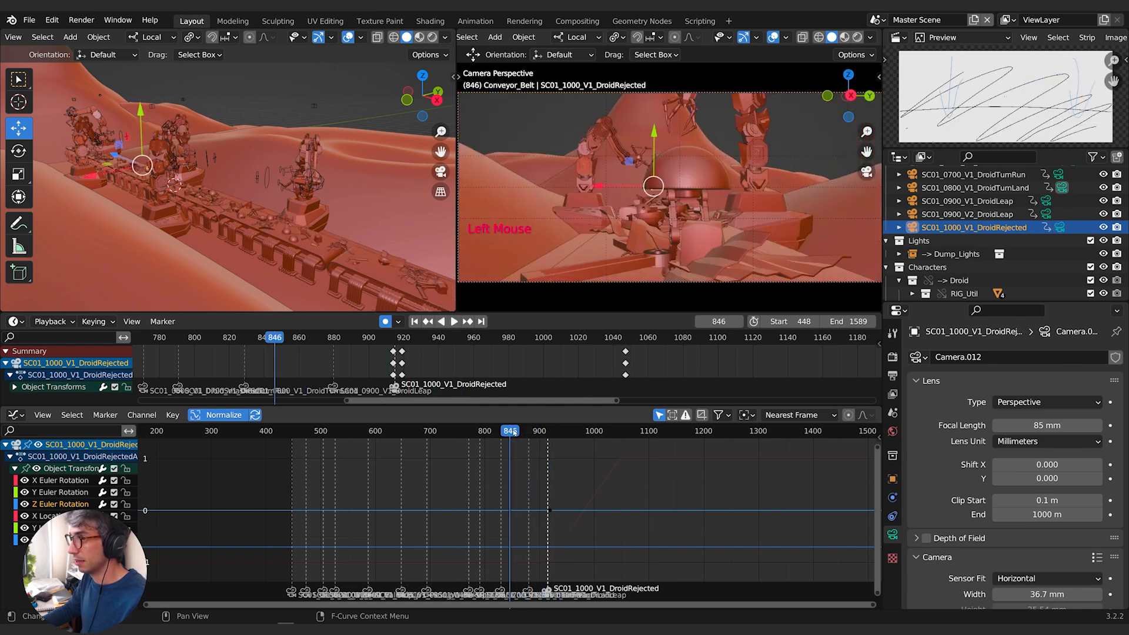
key(space)
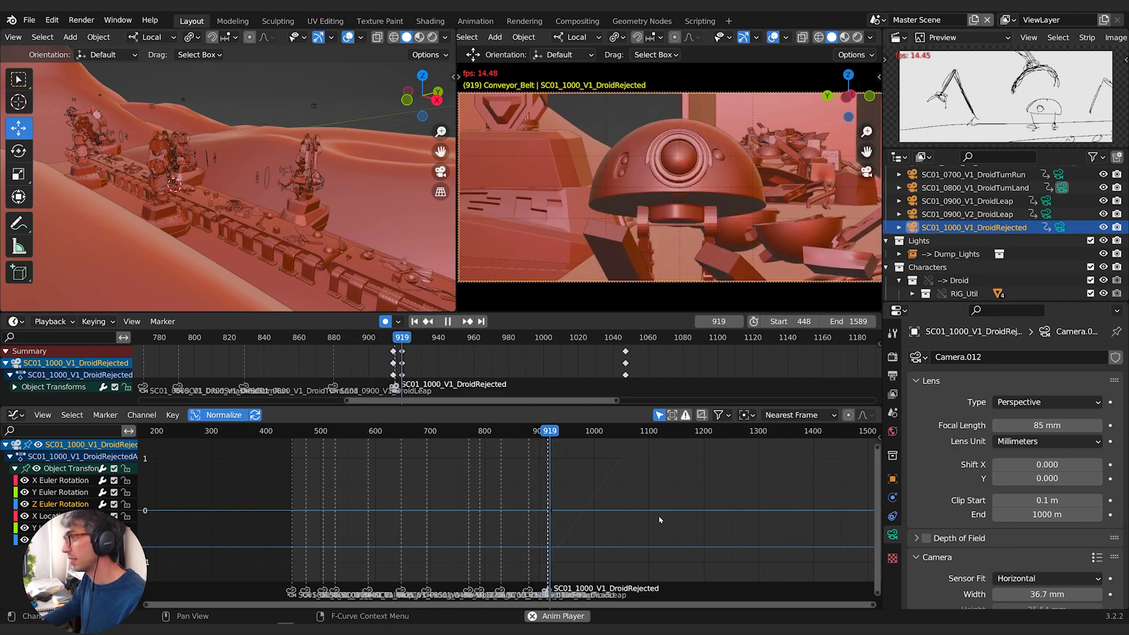
key(space)
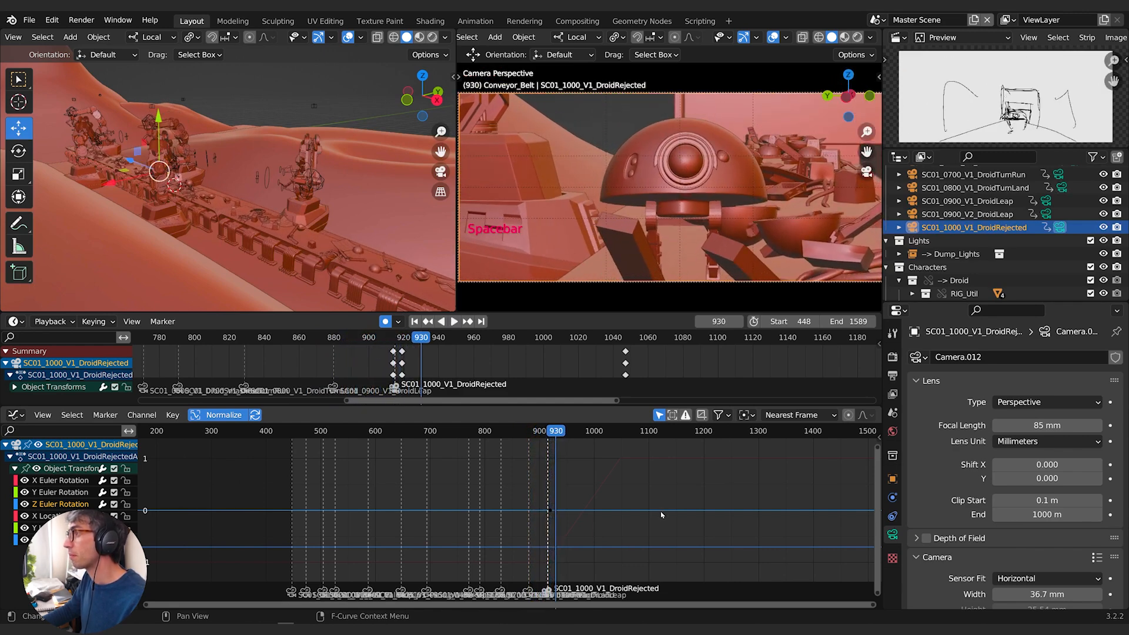
mouse_move(552, 431)
mouse_down()
mouse_move(632, 433)
mouse_move(564, 433)
mouse_move(547, 448)
mouse_up()
key(space)
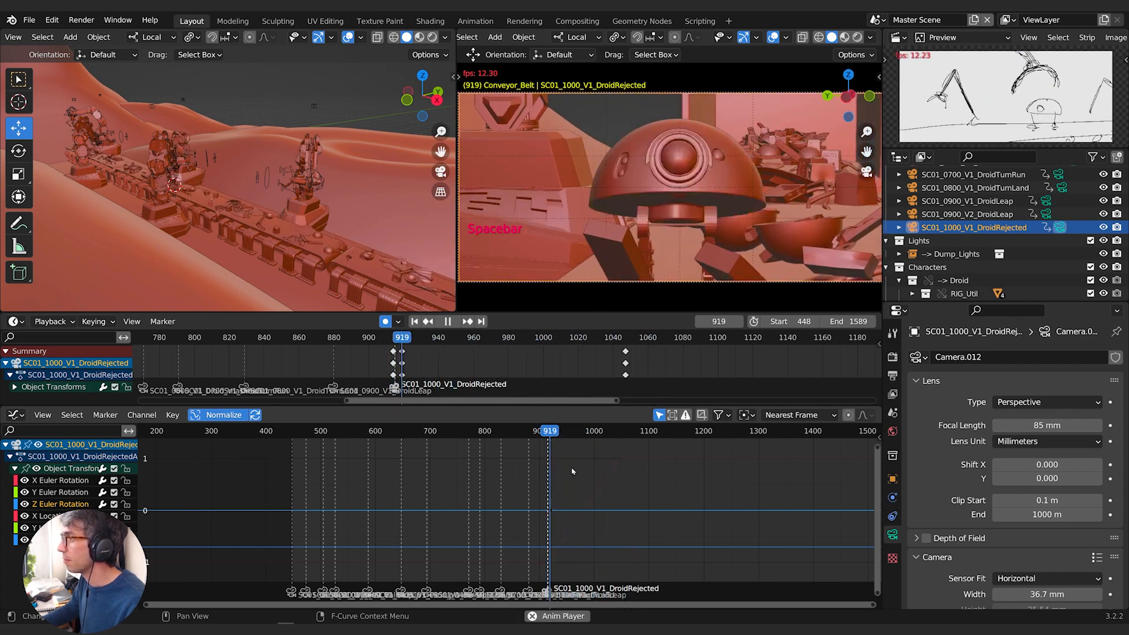
key(space)
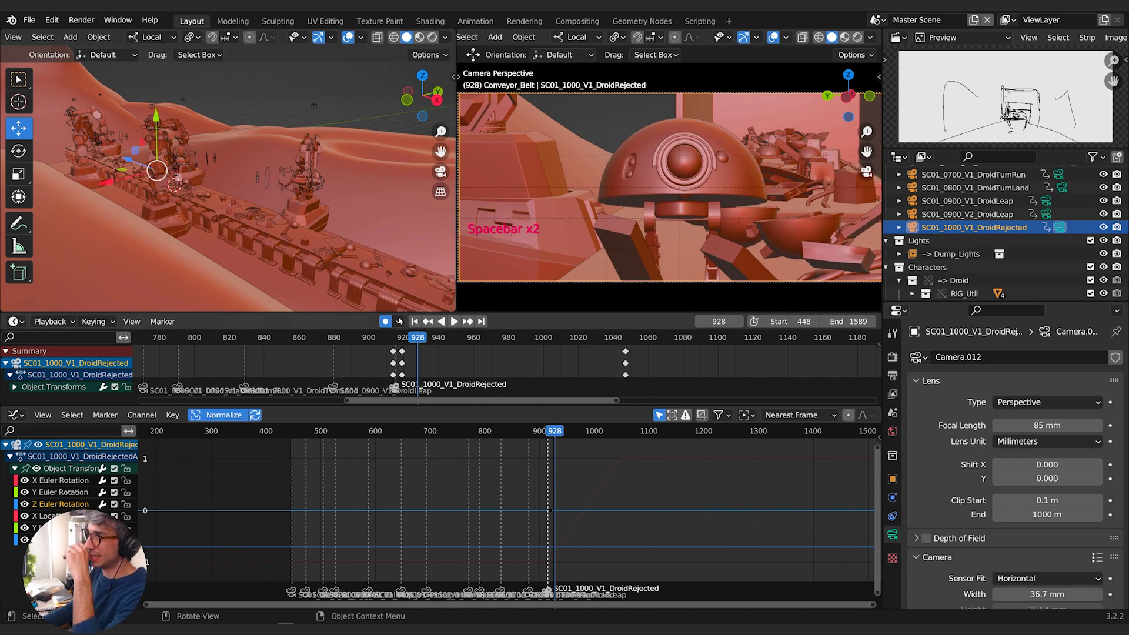
drag(556, 432, 547, 440)
Select the robotic arm rig Armature.001 holding the droid above the conveyor belt.
middle_drag(931, 266, 932, 204)
middle_drag(301, 114, 327, 160)
scroll(297, 135, up, 3)
shift+middle_drag(327, 160, 295, 185)
scroll(283, 162, down, 3)
scroll(275, 131, up, 4)
click(274, 129)
scroll(238, 209, down, 1)
shift+middle_drag(295, 186, 265, 190)
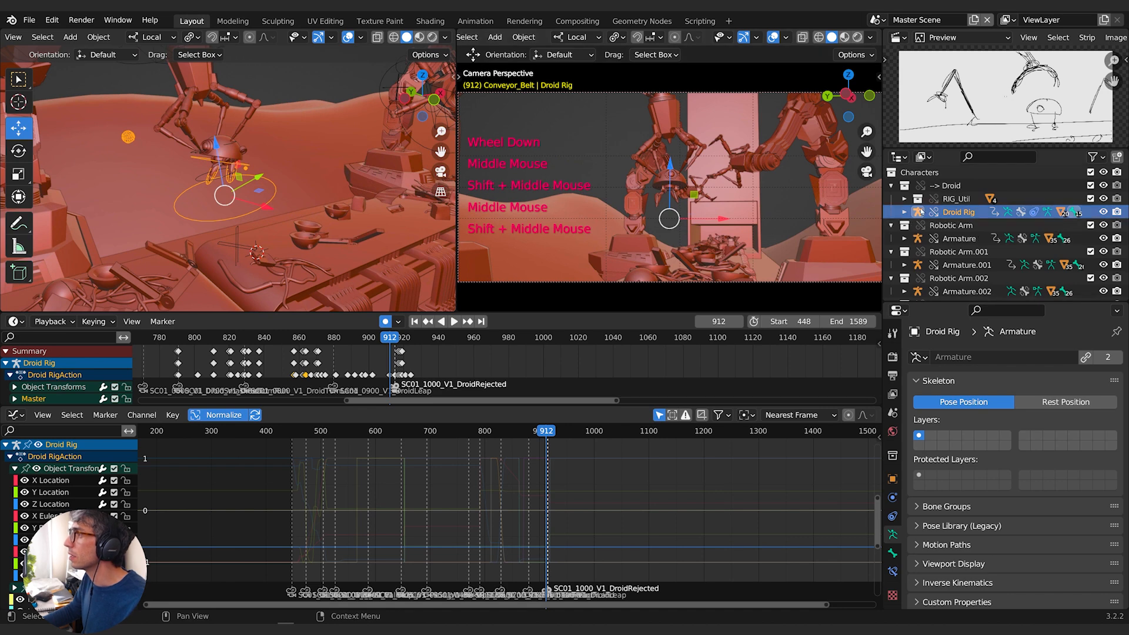
scroll(223, 138, down, 1)
shift+middle_drag(224, 138, 262, 134)
click(262, 134)
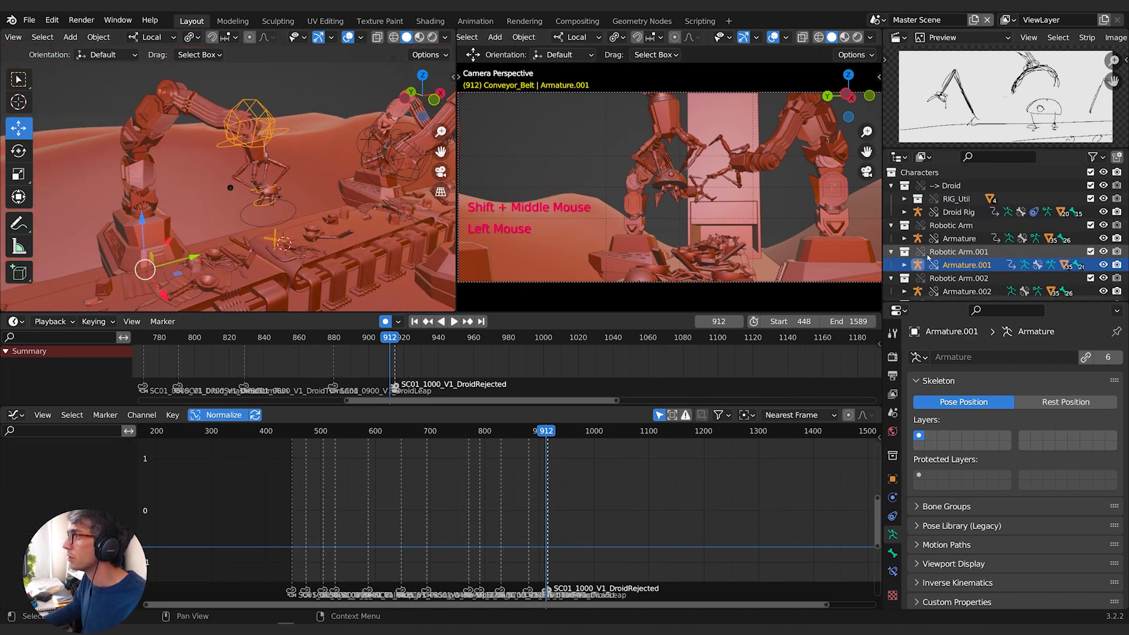
Enable the Tab for Pie Menu option in the keymap preferences.
key(Tab)
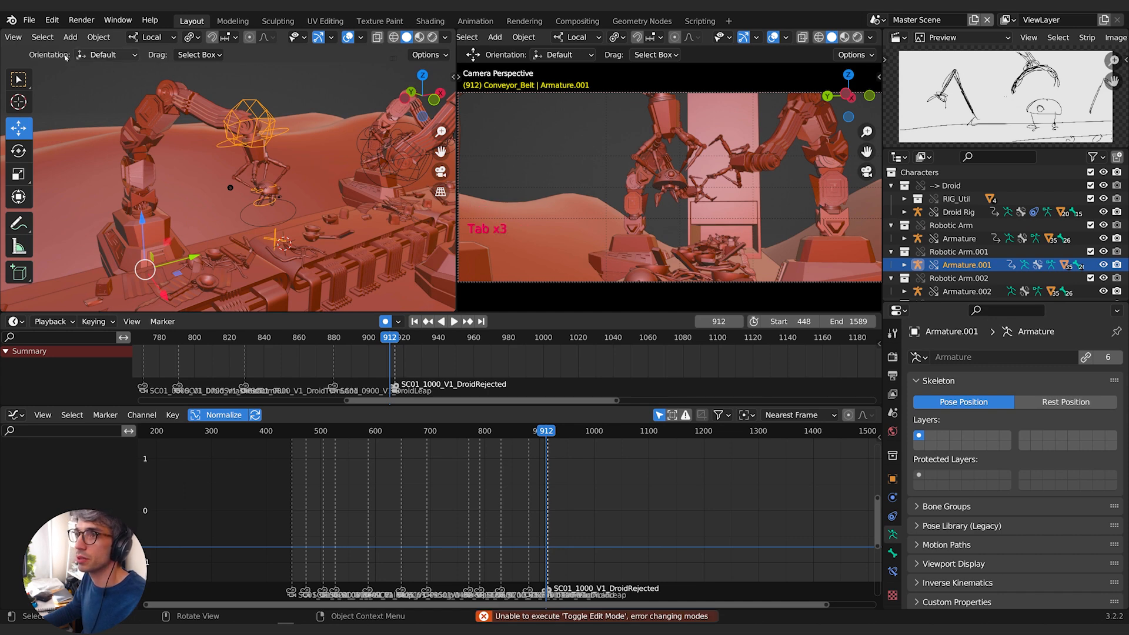
middle_drag(36, 37, 141, 37)
click(29, 20)
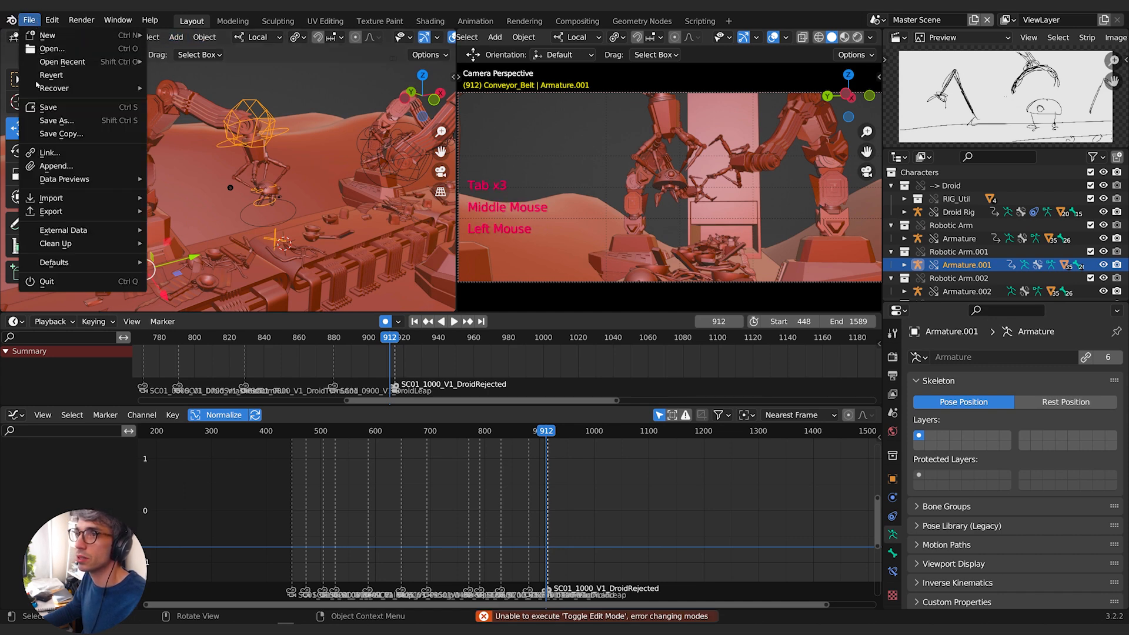
mouse_move(52, 20)
click(77, 207)
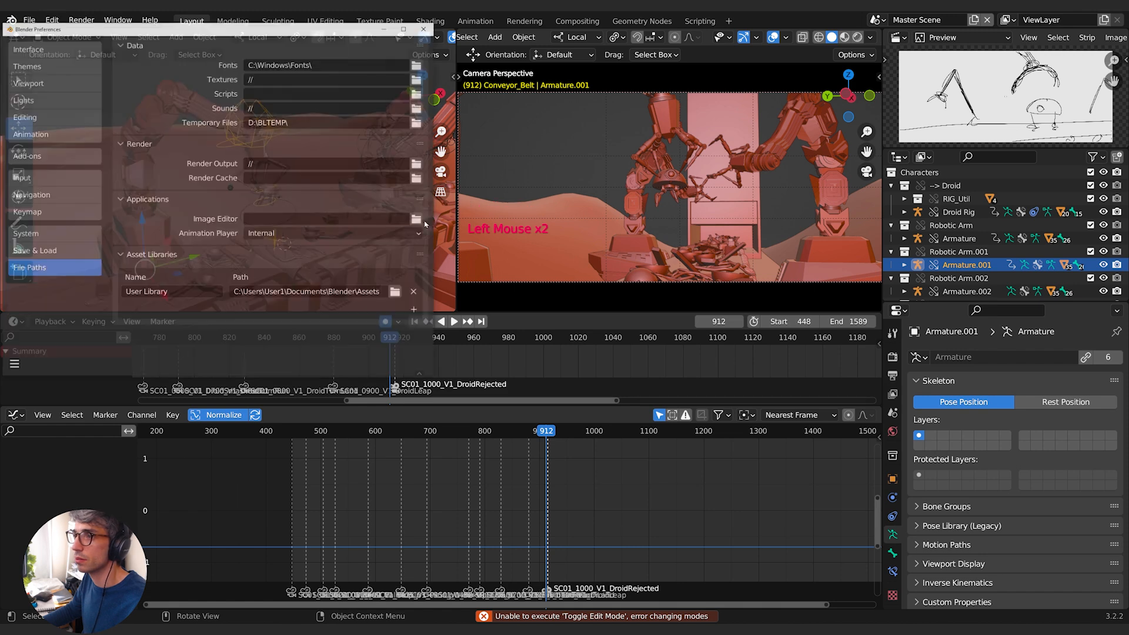
click(28, 212)
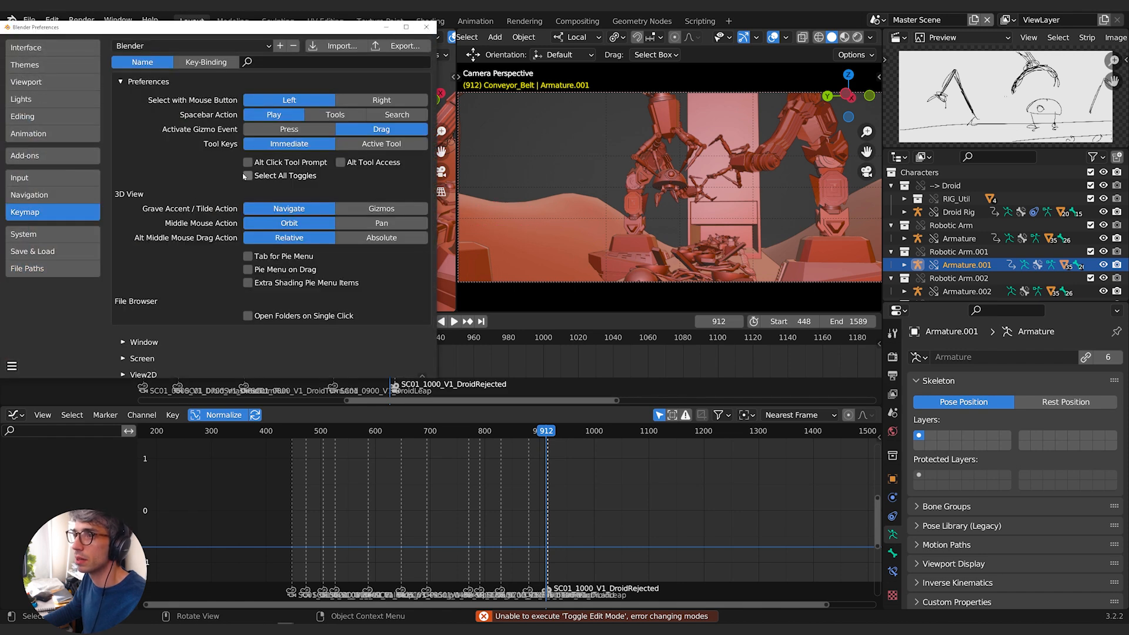
click(248, 257)
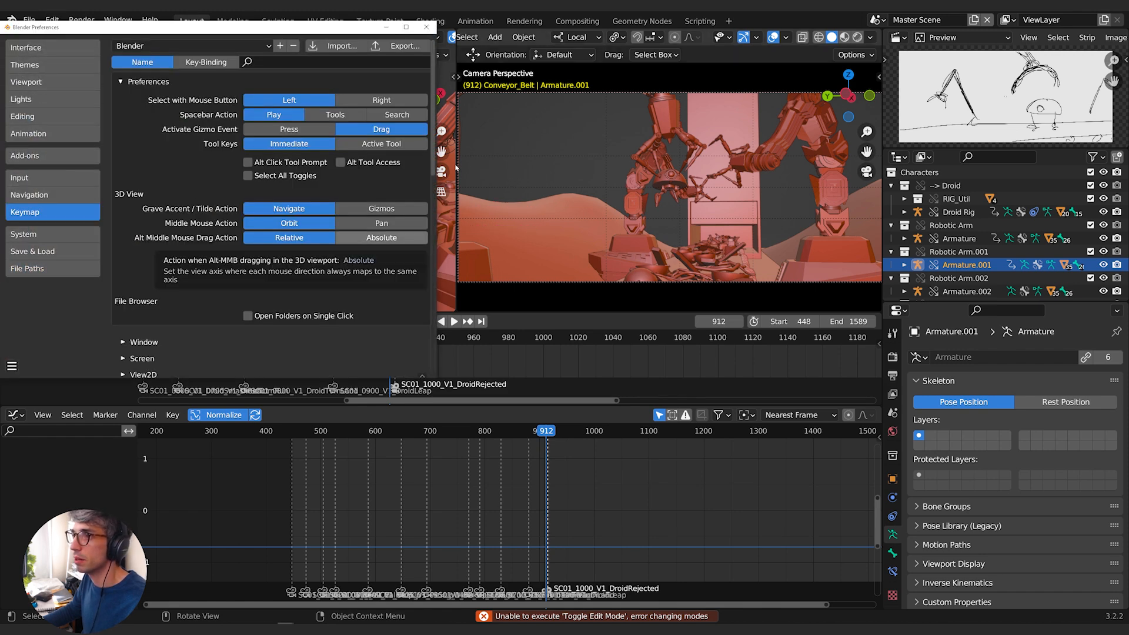
Check the Viewport, Interface, Themes, Editing and Navigation preferences, and close the preferences.
click(51, 81)
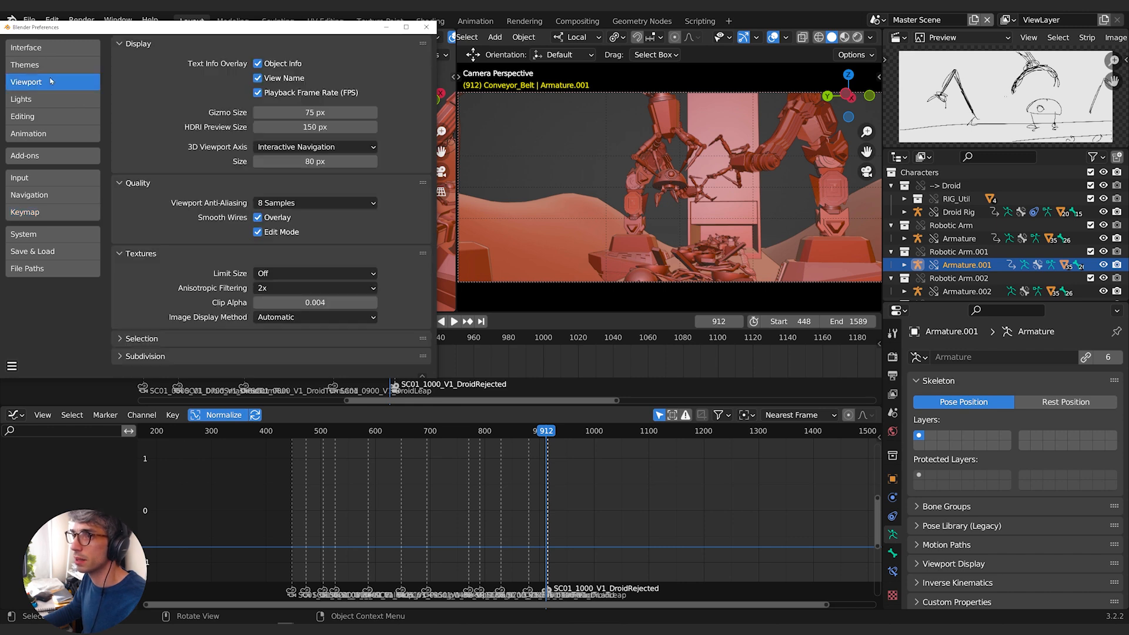
click(53, 48)
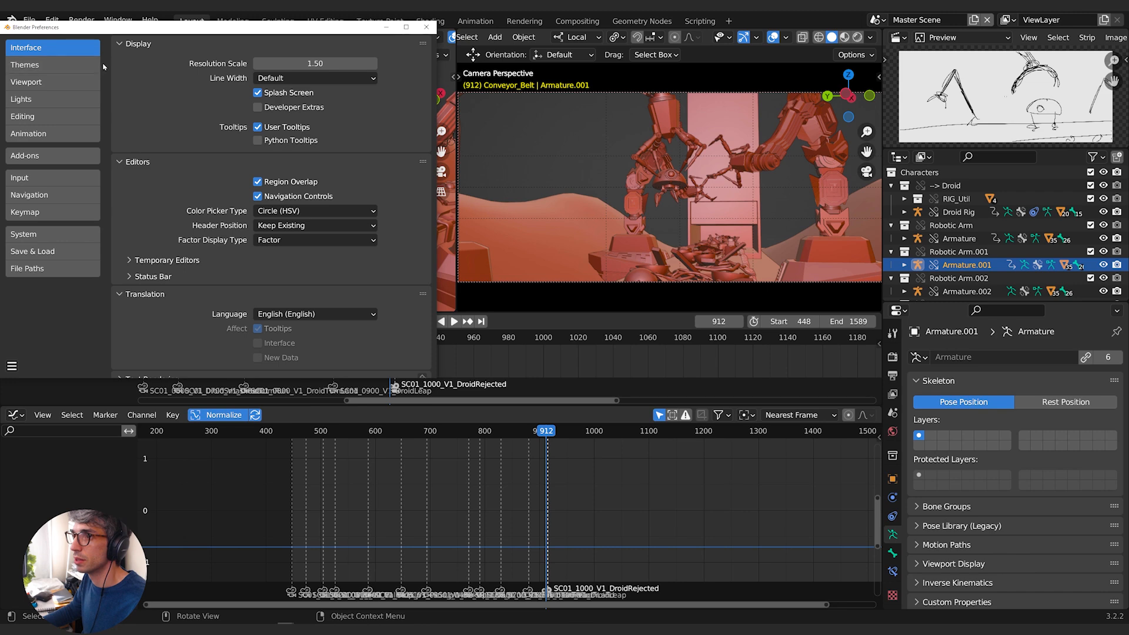
click(47, 65)
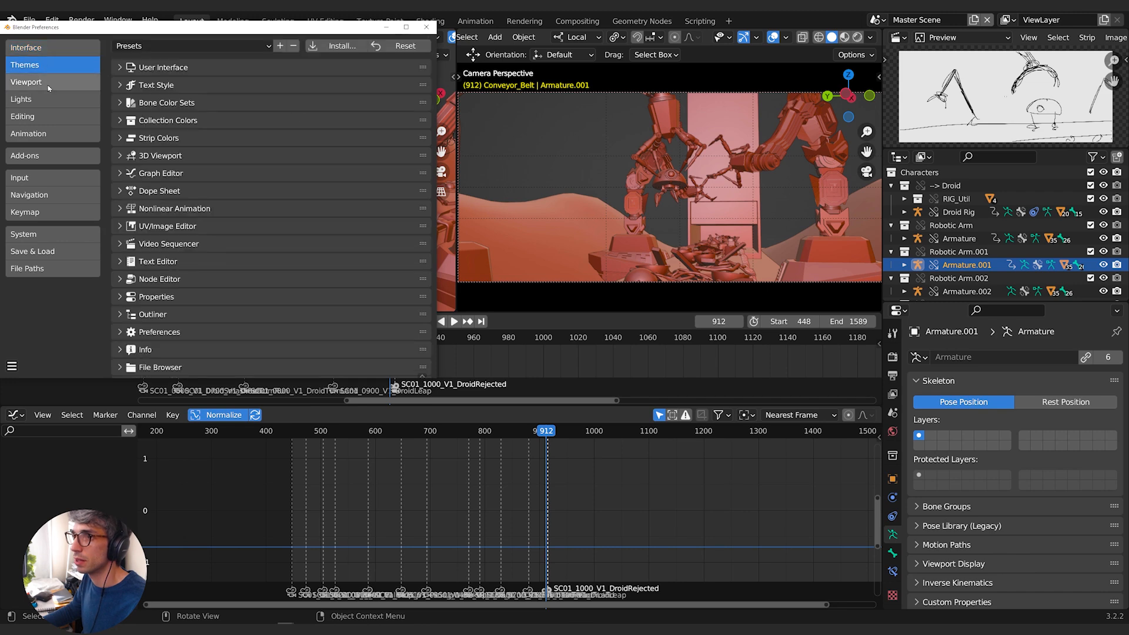
click(51, 84)
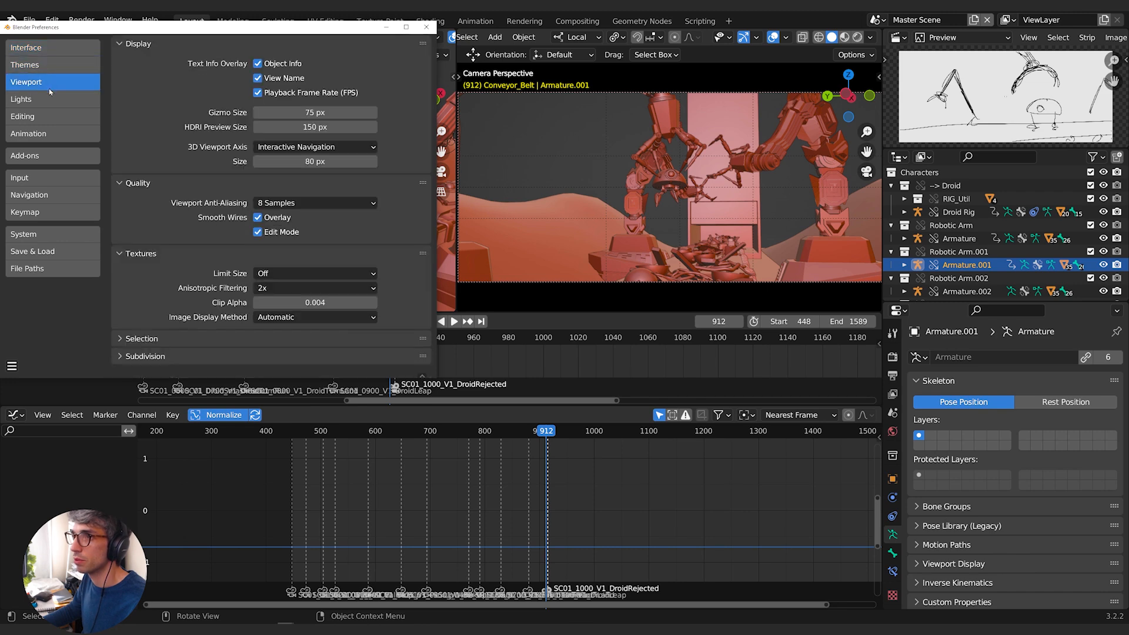
click(52, 119)
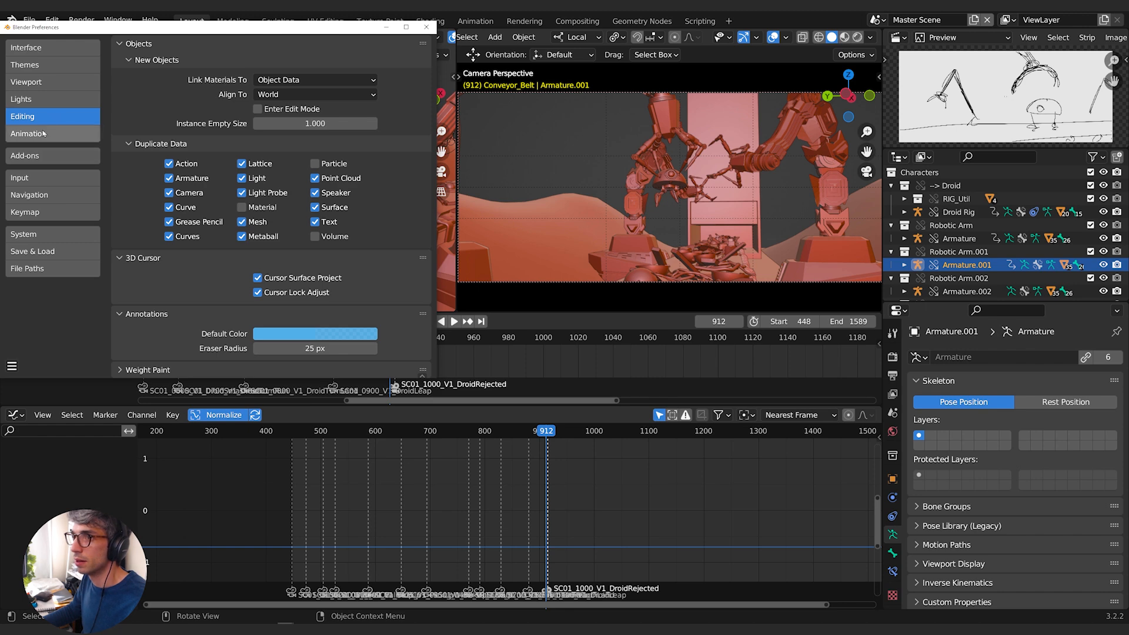
click(41, 198)
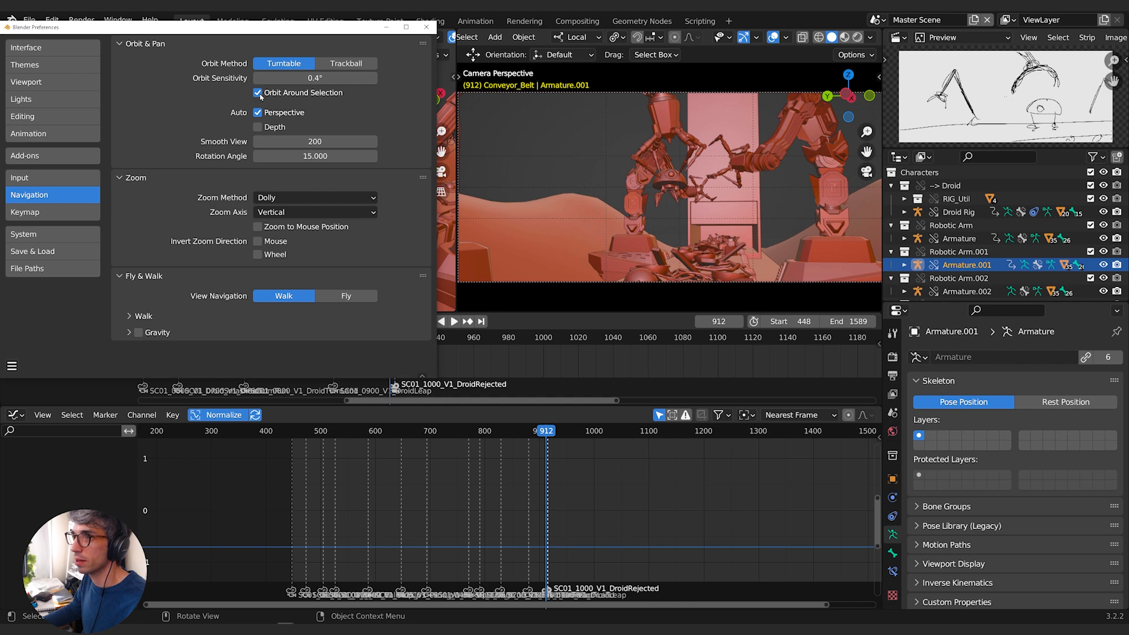
click(426, 26)
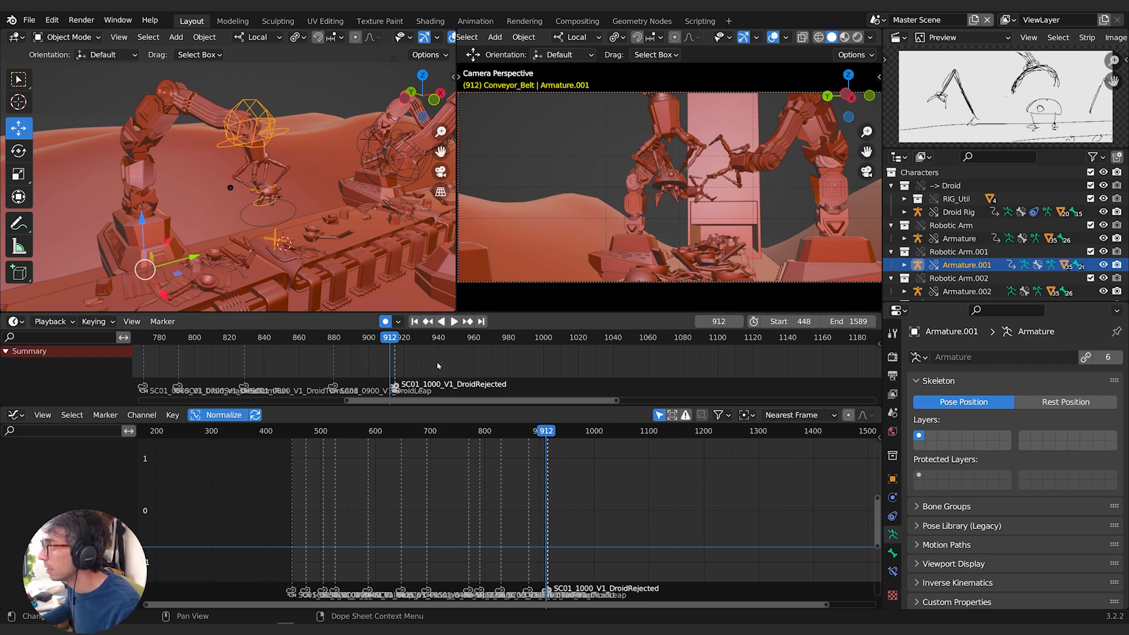
Switch Armature.001 to Pose Mode and move the playhead to frame 914.
middle_drag(426, 365, 552, 365)
scroll(552, 366, up, 1)
scroll(552, 365, down, 1)
scroll(552, 365, up, 2)
scroll(552, 365, down, 1)
scroll(552, 365, up, 1)
mouse_move(541, 339)
mouse_down()
mouse_move(532, 339)
mouse_move(544, 339)
mouse_up()
key(Tab)
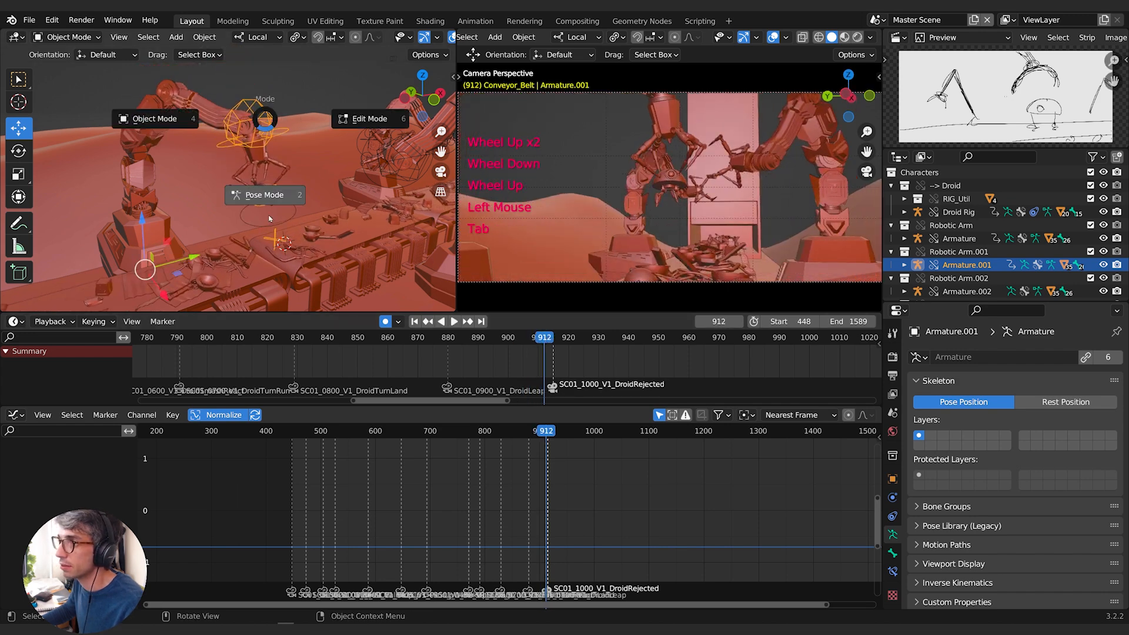
click(264, 195)
drag(546, 344, 550, 344)
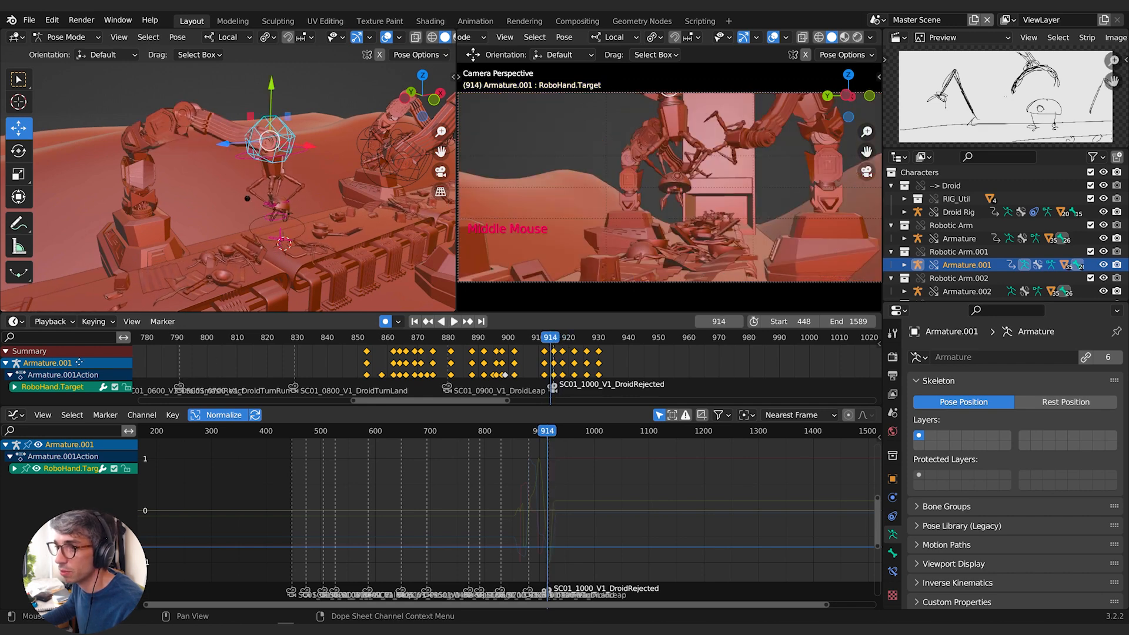
click(14, 388)
middle_drag(18, 386, 55, 380)
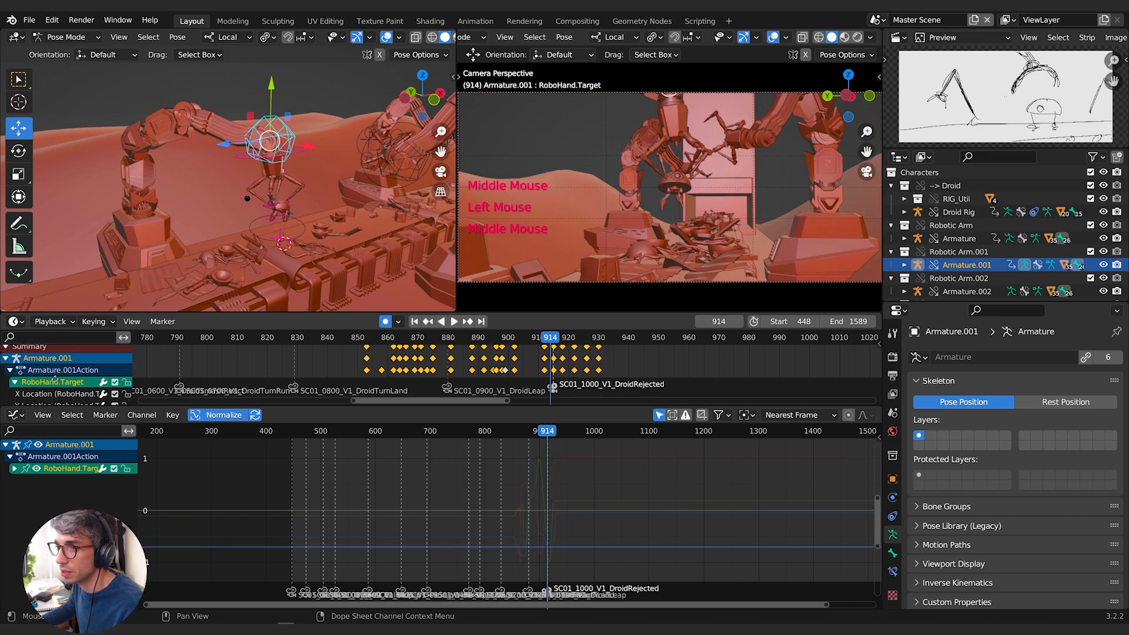
click(14, 382)
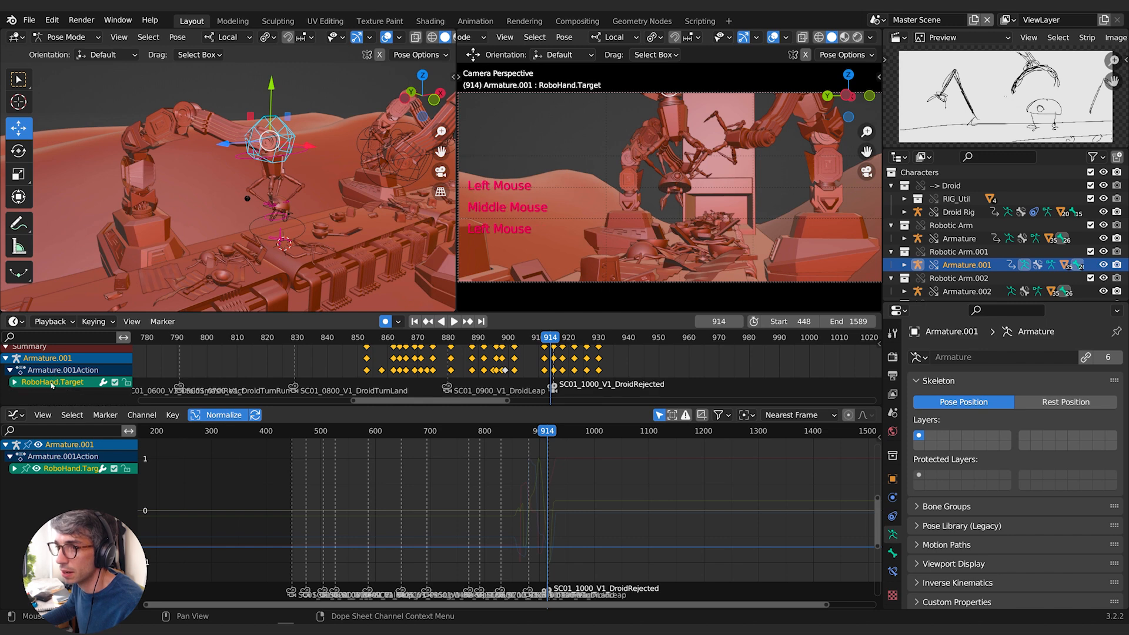
middle_drag(253, 194, 364, 235)
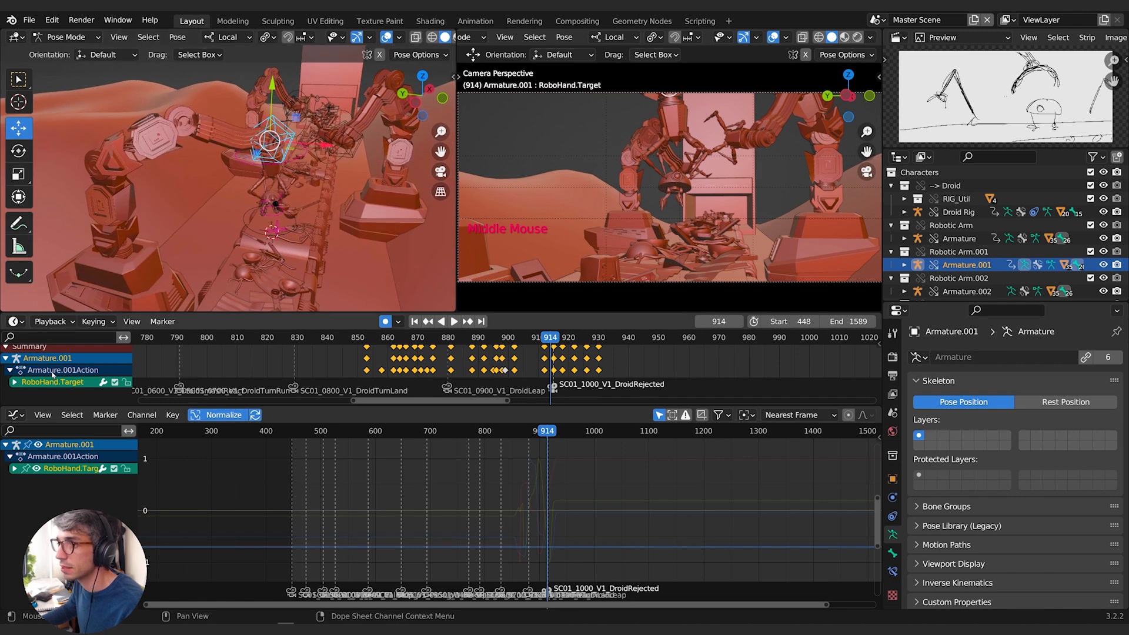
Shrink the timeline to its header and change the Graph Editor area below it to a Dope Sheet.
click(27, 321)
click(22, 321)
drag(91, 312, 91, 388)
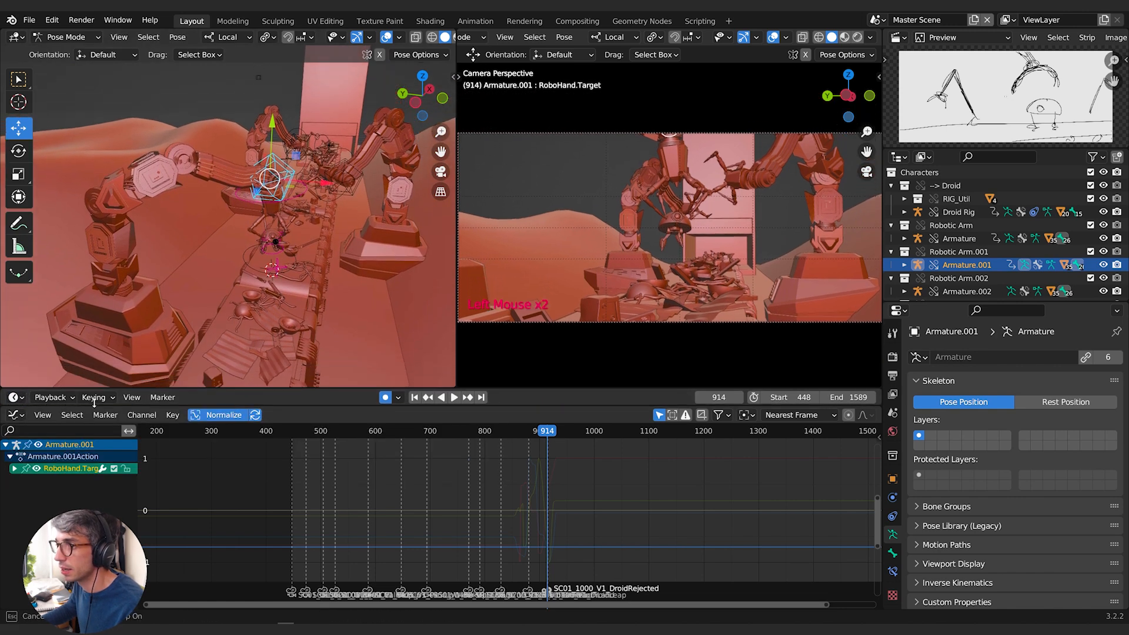
click(17, 414)
click(189, 451)
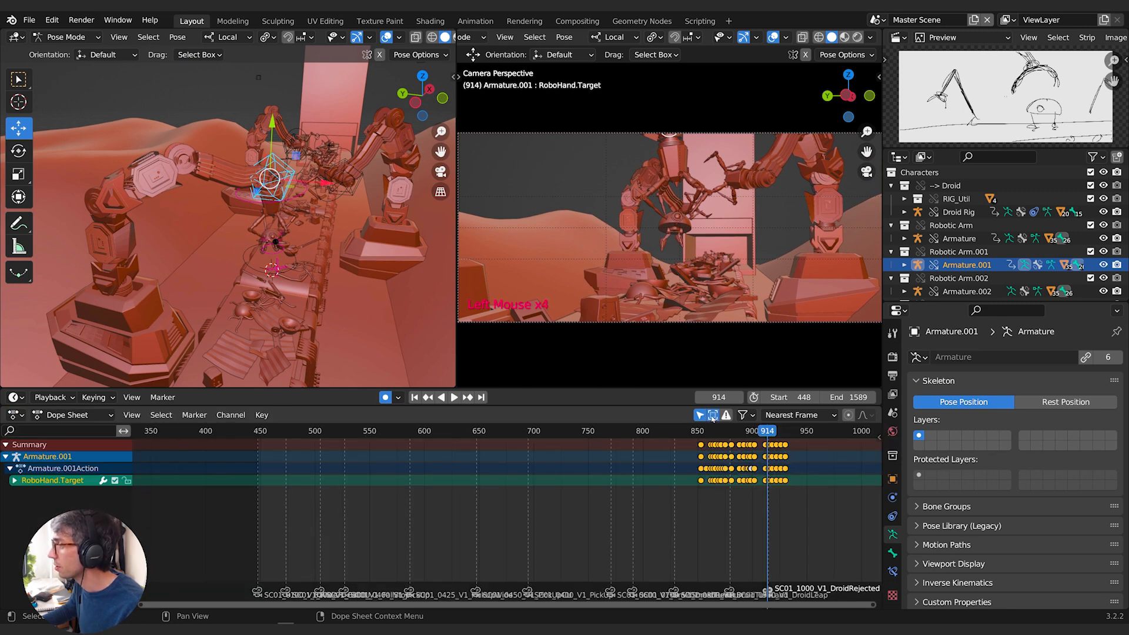
Examine the RoboHand.Target keyframes and their location and rotation channels in the Dope Sheet.
scroll(763, 468, up, 3)
middle_drag(763, 468, 404, 457)
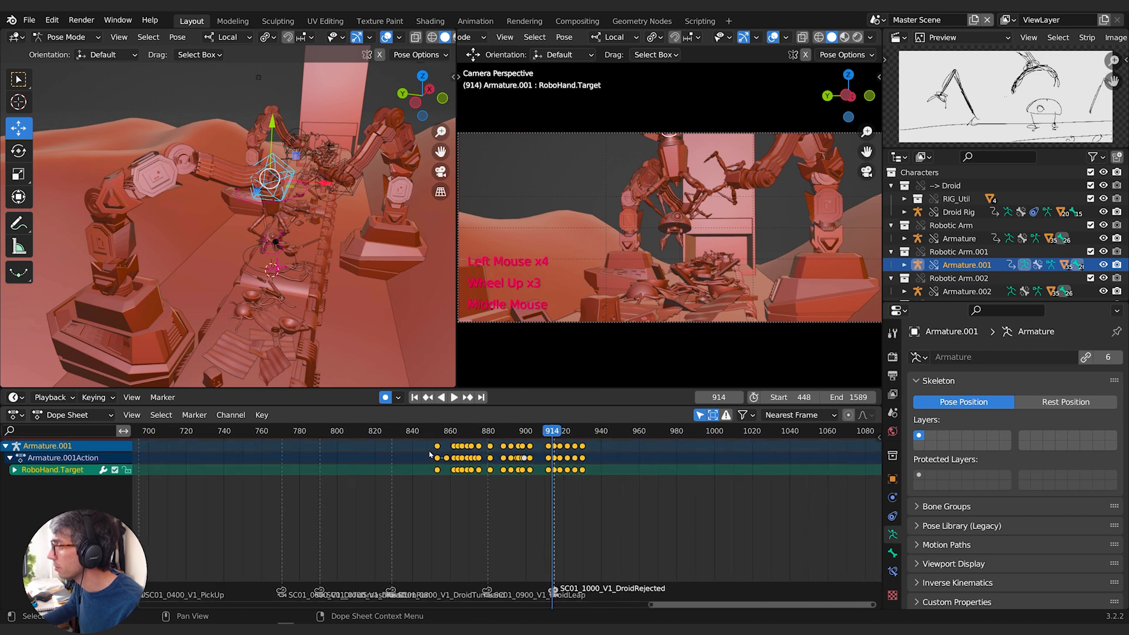
scroll(588, 464, up, 8)
middle_drag(587, 464, 699, 473)
scroll(634, 478, up, 2)
click(13, 481)
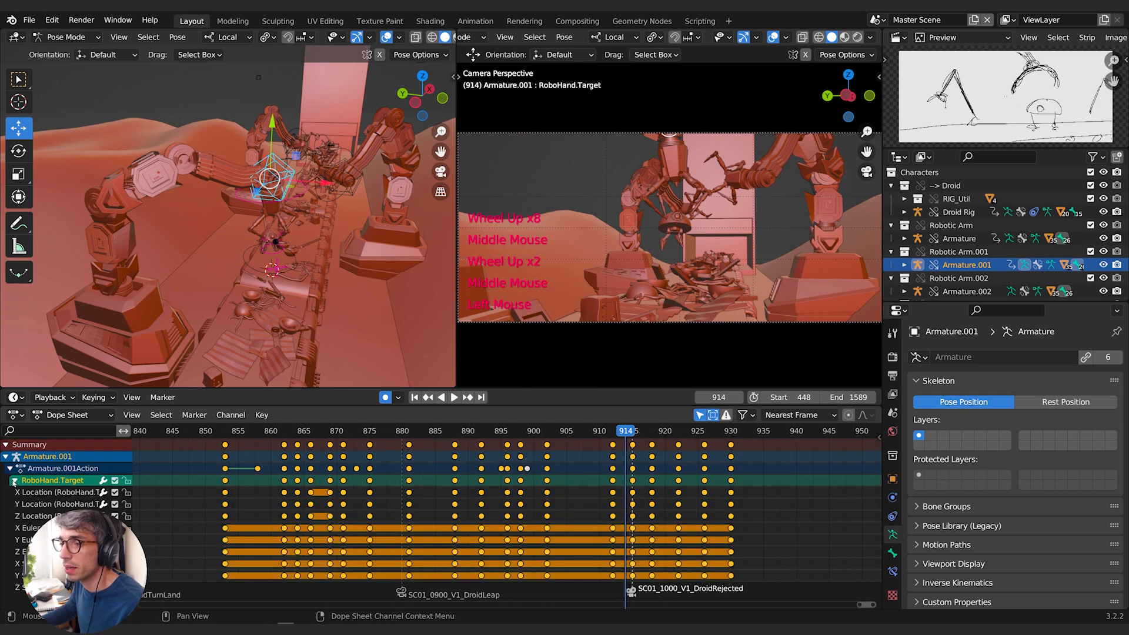
click(14, 480)
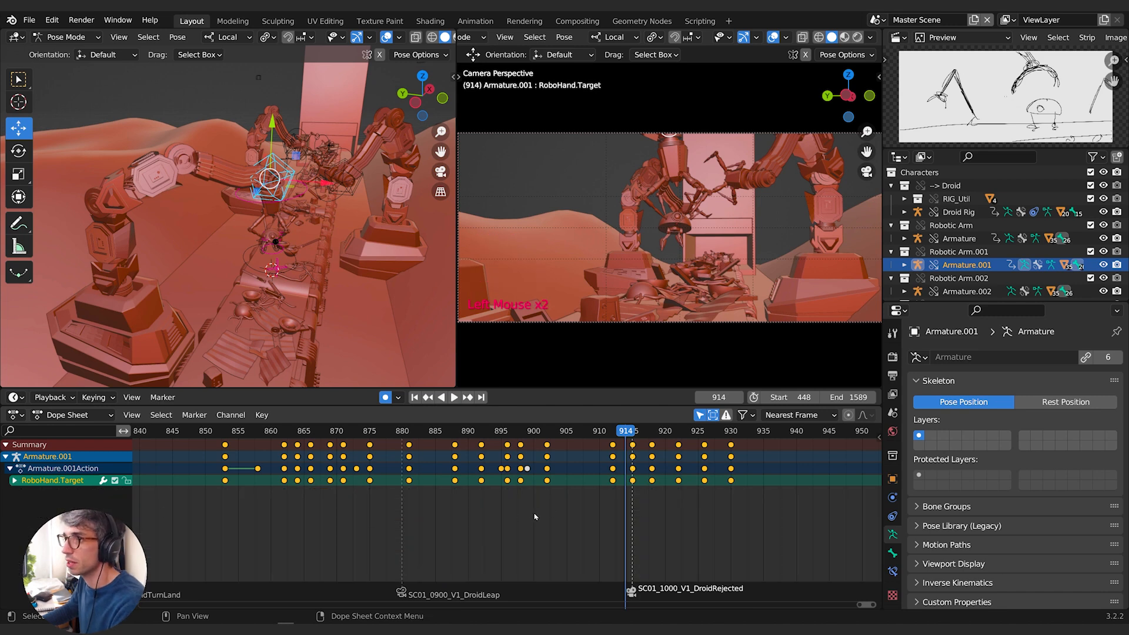
Move the RoboHand.Target bone about 0.2 m, mainly along negative Y, on the keyframe at frame 918.
key(Up)
key(Up)
key(Up)
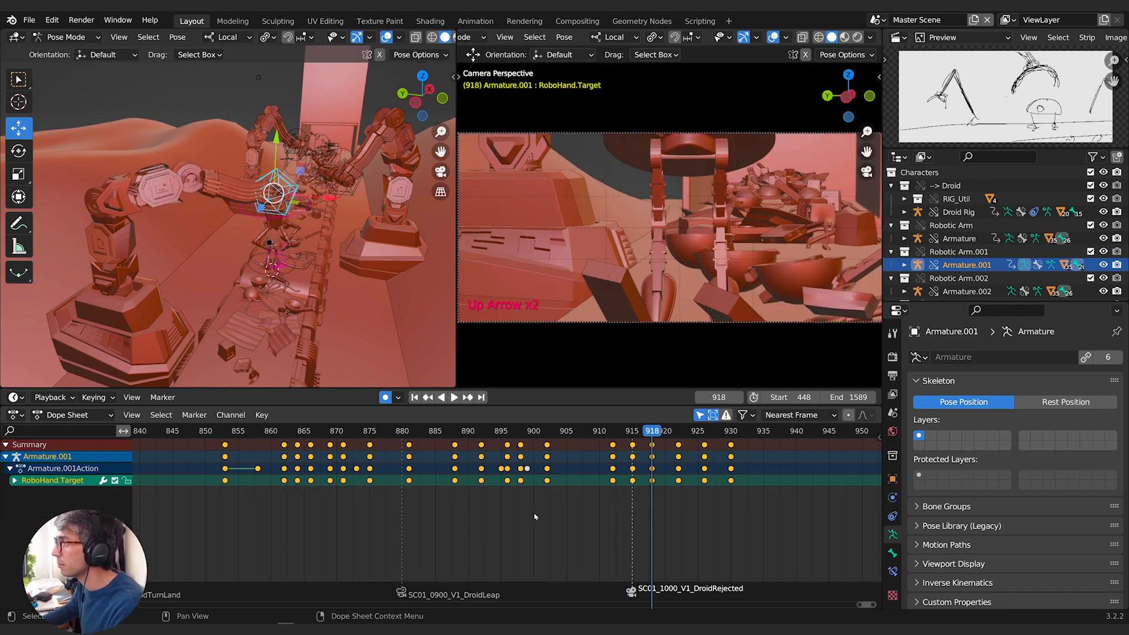
key(Down)
key(Down)
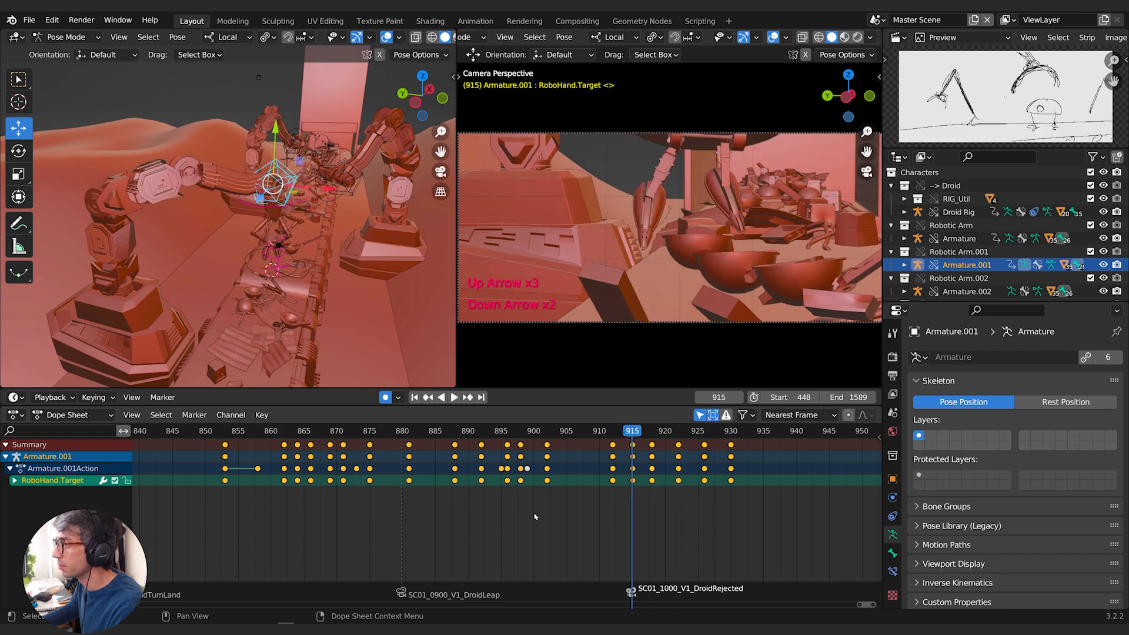
key(Up)
middle_drag(204, 272, 297, 243)
key(g)
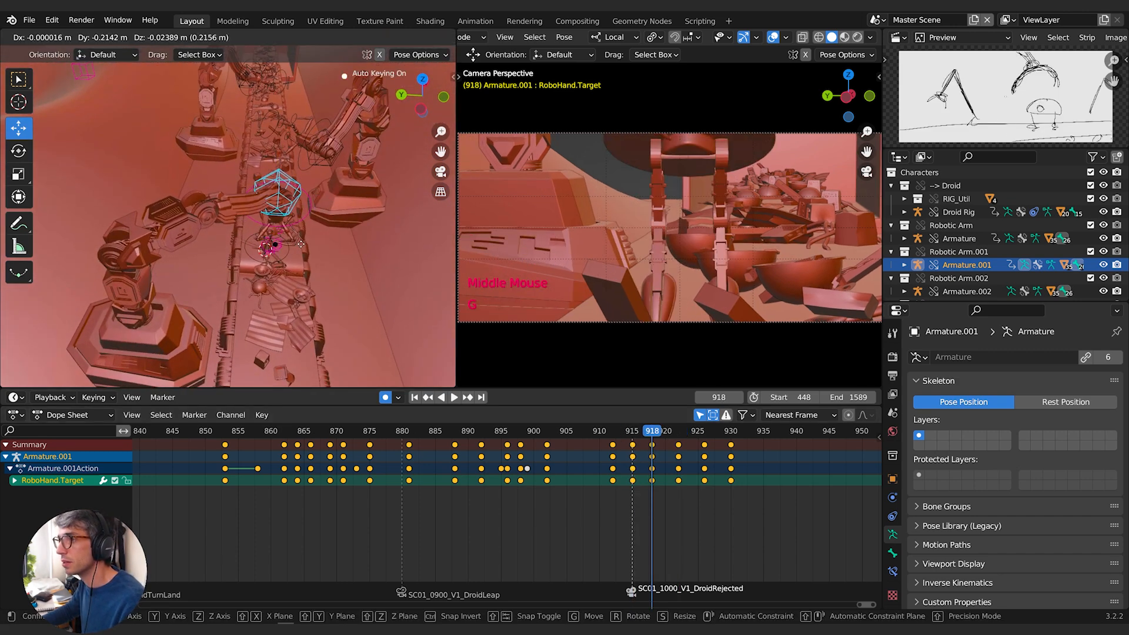
click(299, 241)
Try to move Armature.001's MasterTarget bone about 0.42 m, mainly along negative Y, at frame 918.
scroll(298, 241, up, 3)
shift+middle_drag(306, 244, 247, 225)
middle_drag(275, 271, 285, 265)
scroll(287, 263, up, 2)
scroll(290, 259, down, 2)
click(259, 267)
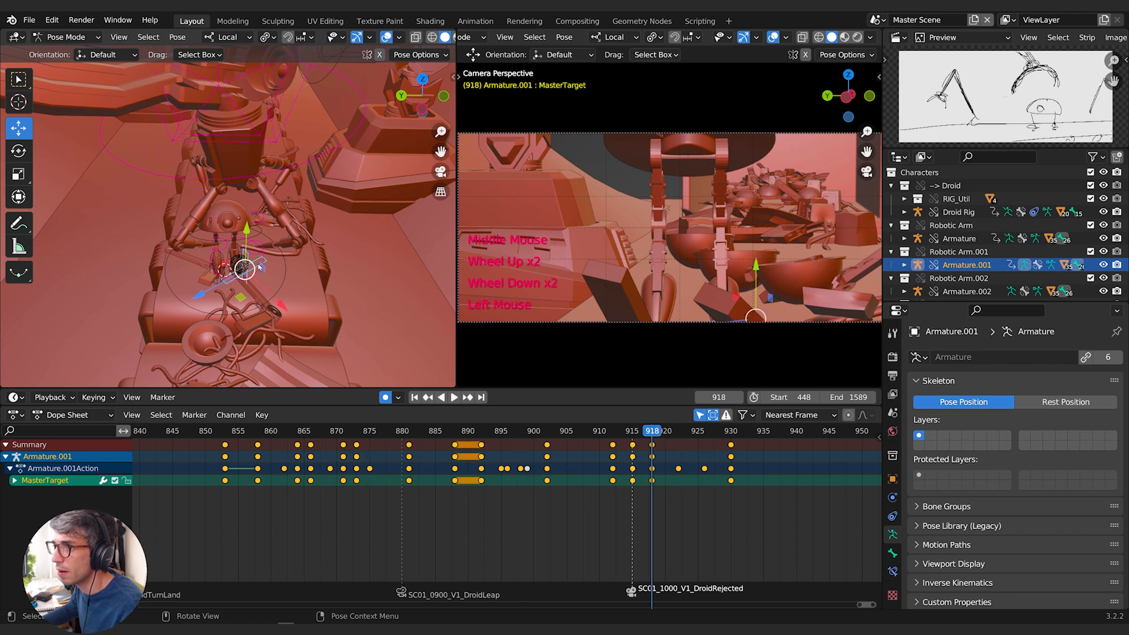
key(g)
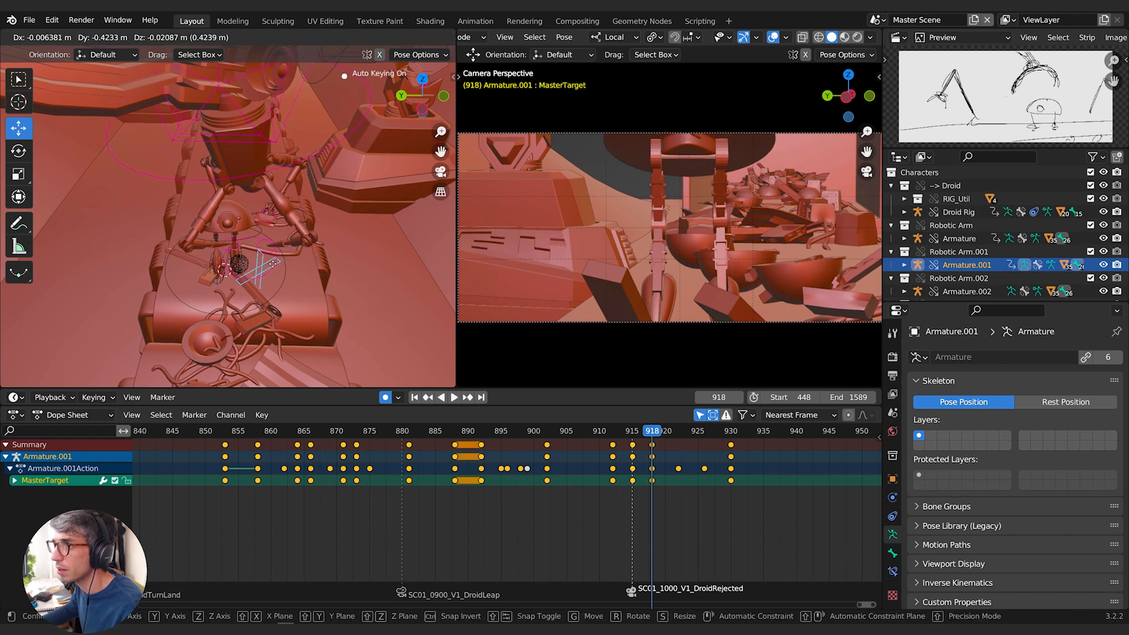
click(273, 268)
Move the RoboHand.Target bone along its local X axis at frame 918.
middle_drag(291, 257, 288, 198)
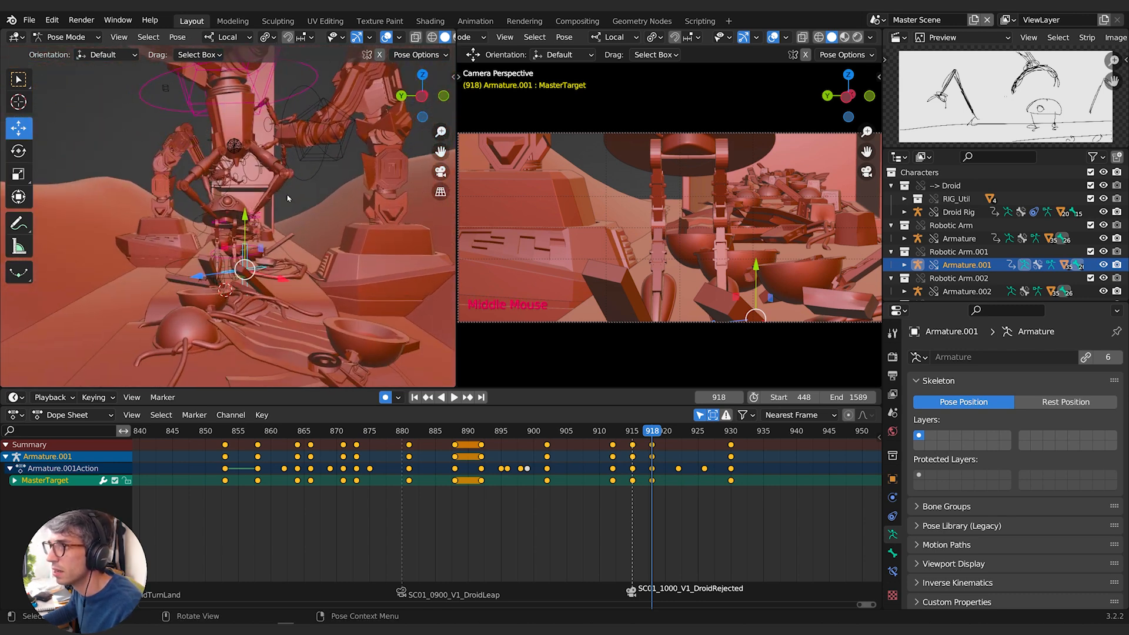
click(243, 74)
key(g)
key(x)
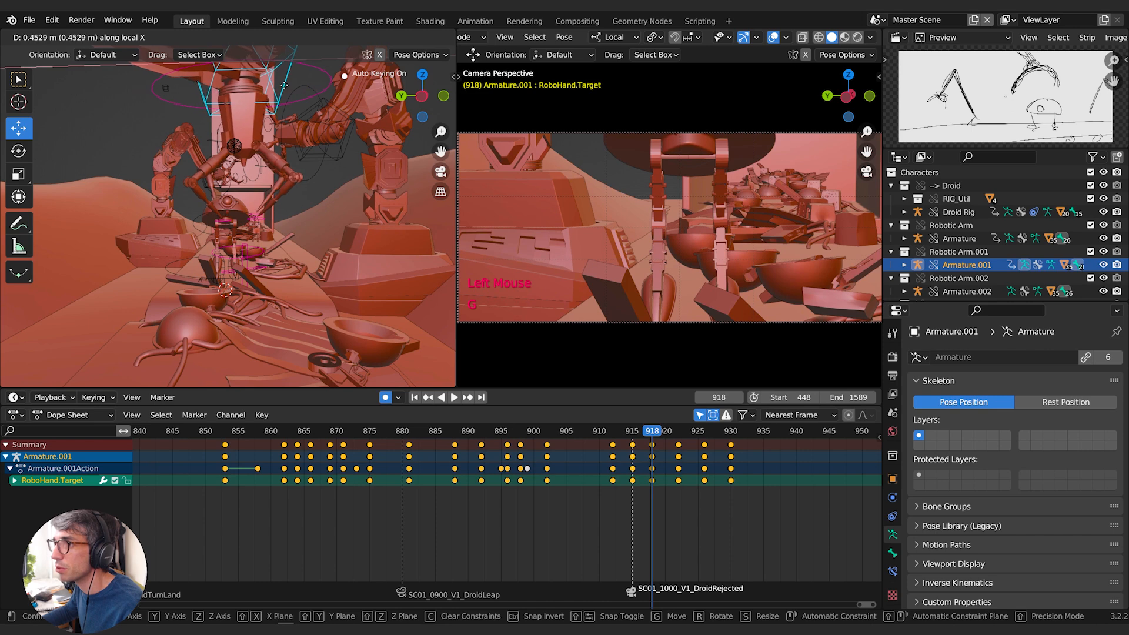
click(293, 117)
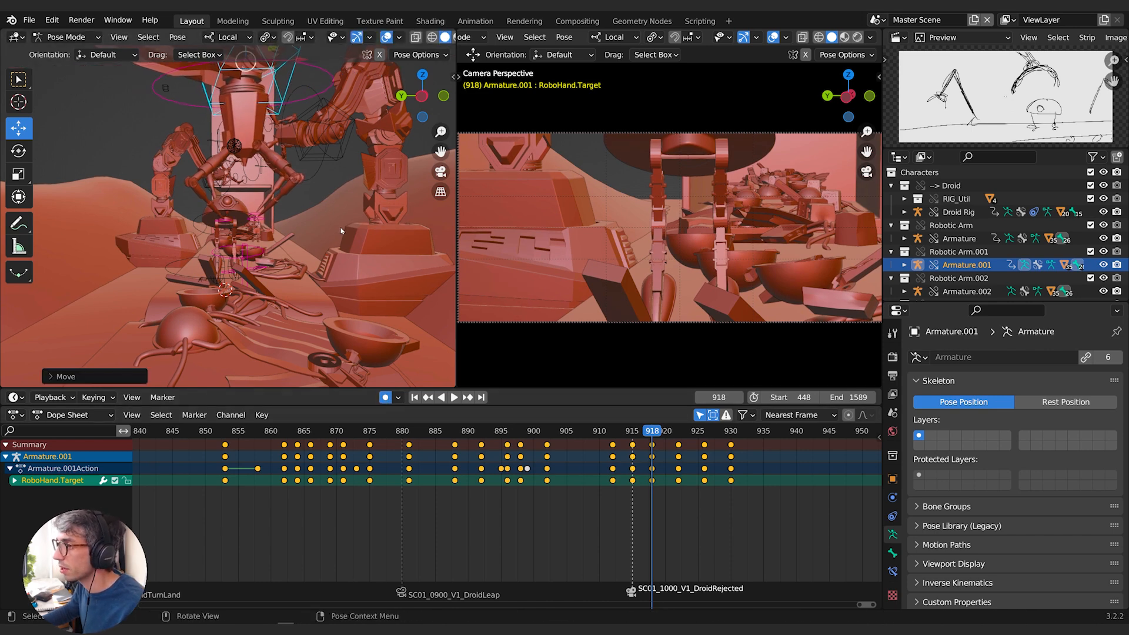
Reposition the MasterTarget bone freehand at frame 918.
middle_drag(355, 266, 335, 272)
double_click(240, 229)
middle_drag(239, 229, 288, 240)
key(g)
click(266, 193)
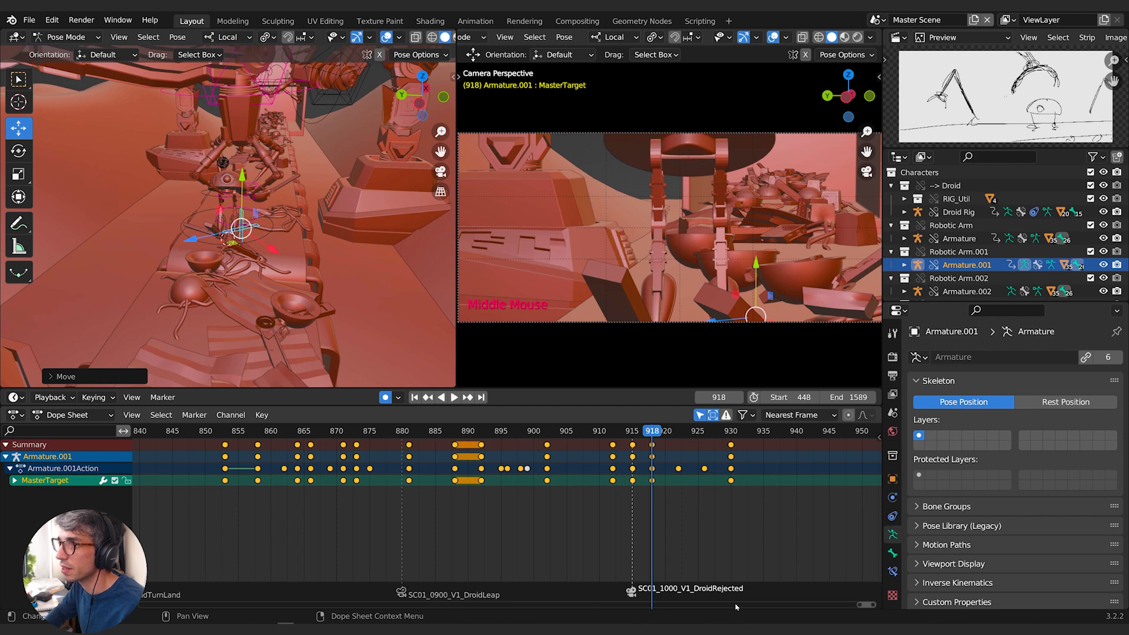
Go back to frame 913, switch Armature.001 to Object Mode and select the Droid Rig.
key(Left)
key(Left)
key(Left)
key(Left)
key(Left)
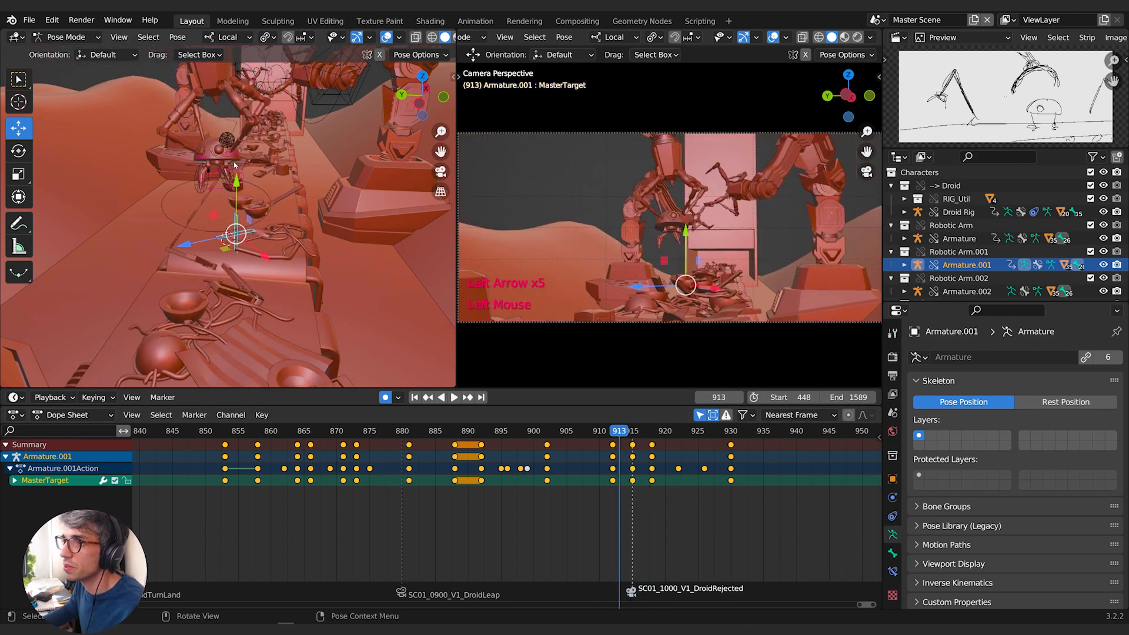
click(234, 165)
key(Tab)
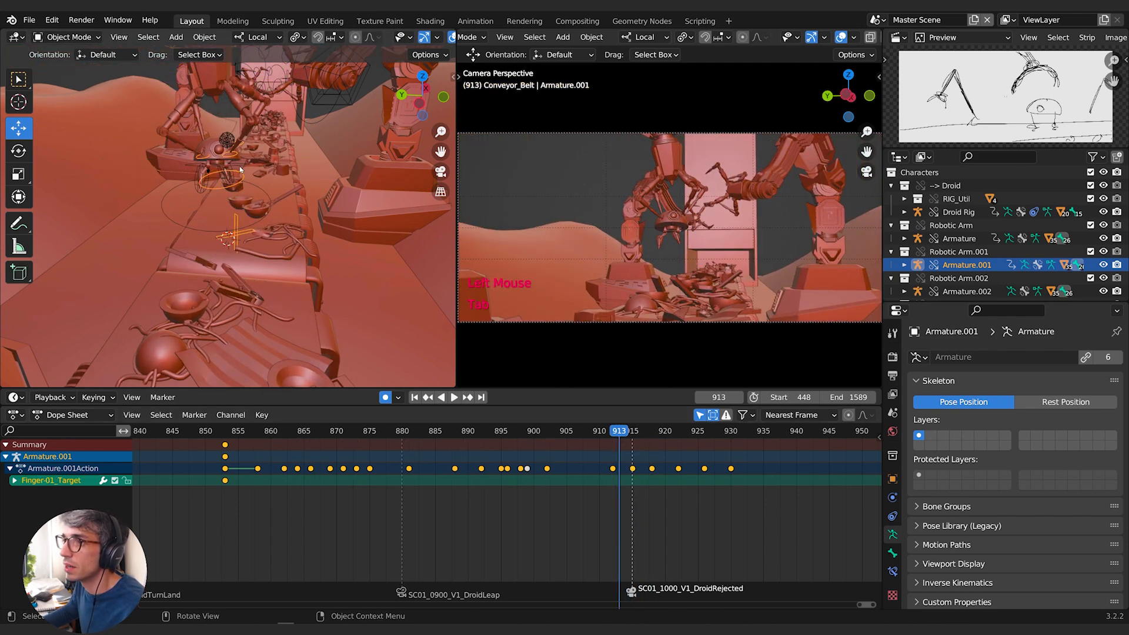
click(236, 167)
shift+middle_drag(236, 167, 265, 211)
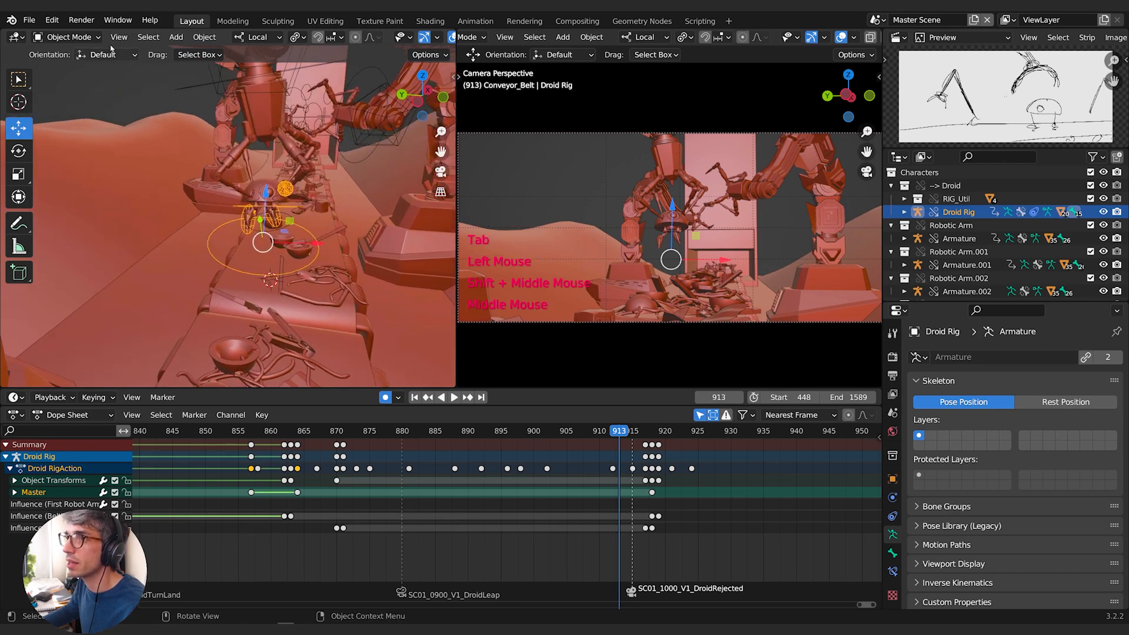
Turn off Lock Object Modes and put both the Droid Rig and Armature.001 in Pose Mode.
click(53, 22)
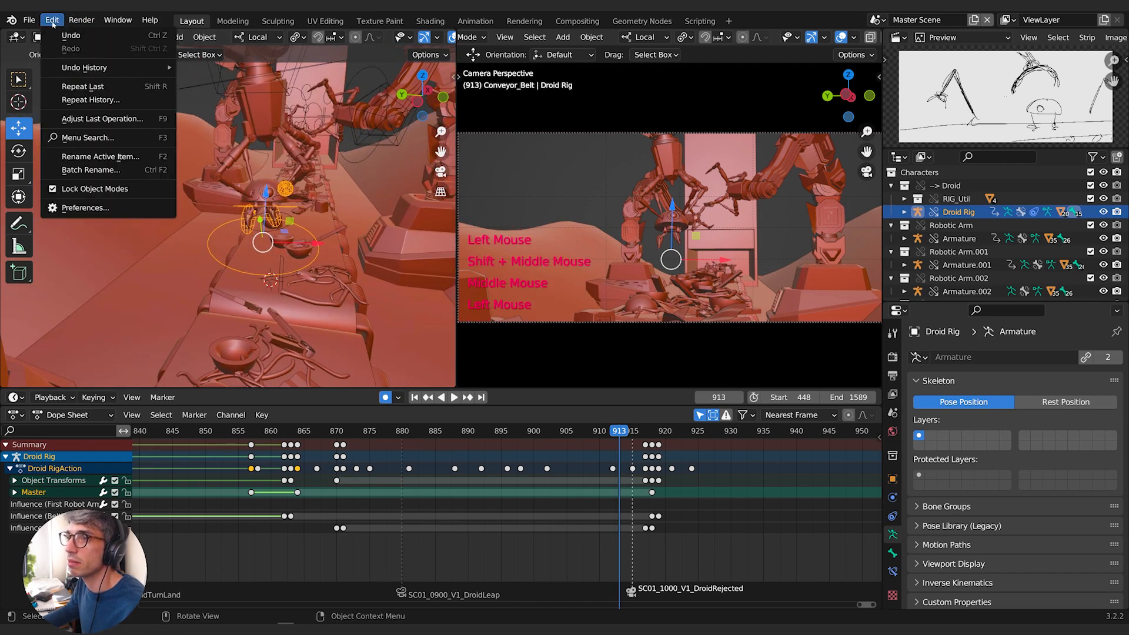
click(52, 188)
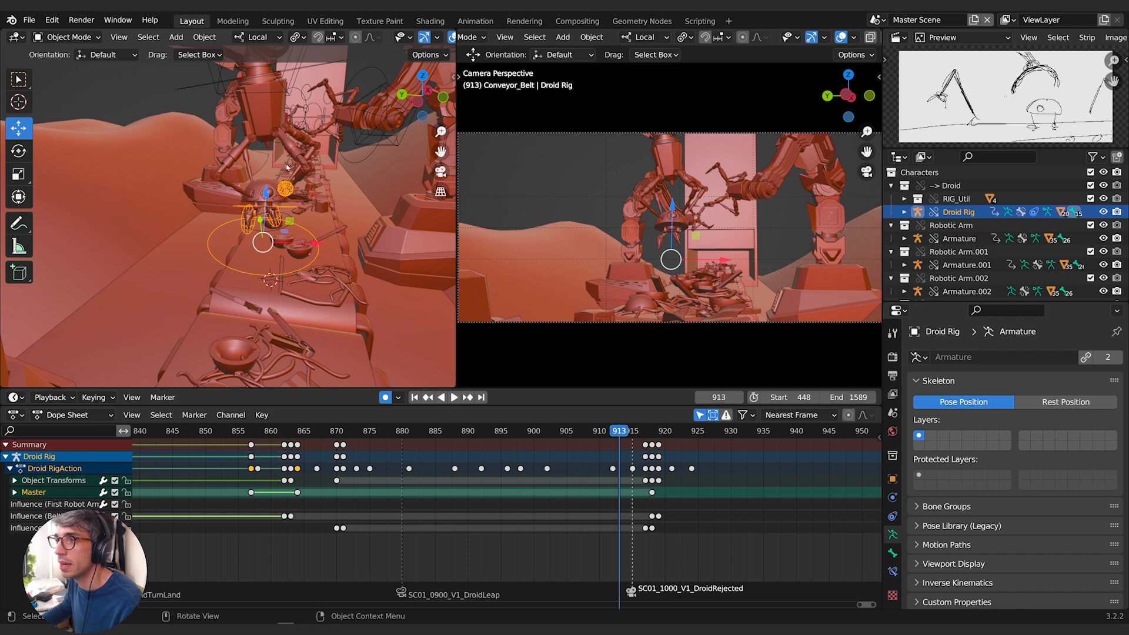
key(Tab)
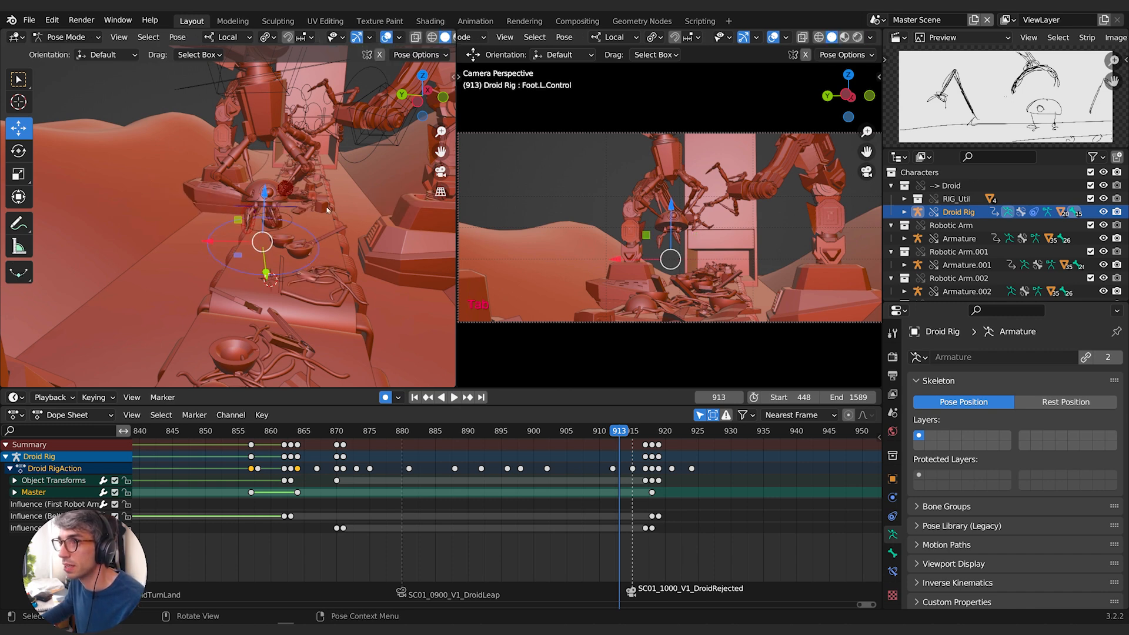
click(288, 94)
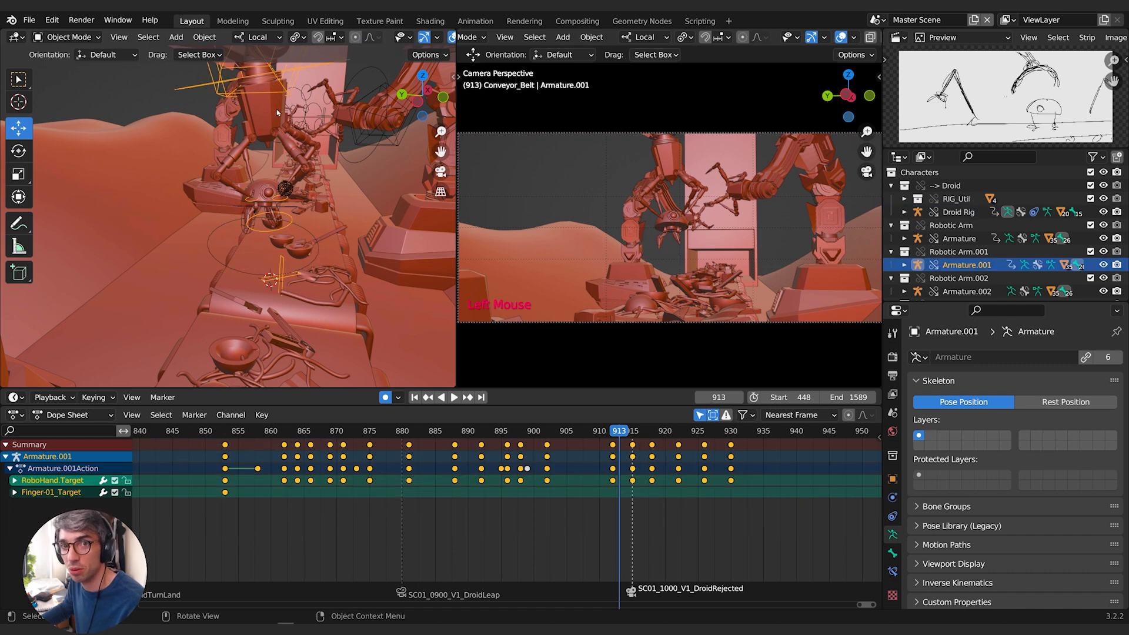
key(Tab)
Pick control bones alternately on Armature.001 and the Droid Rig to check direct switching between the rigs.
click(276, 170)
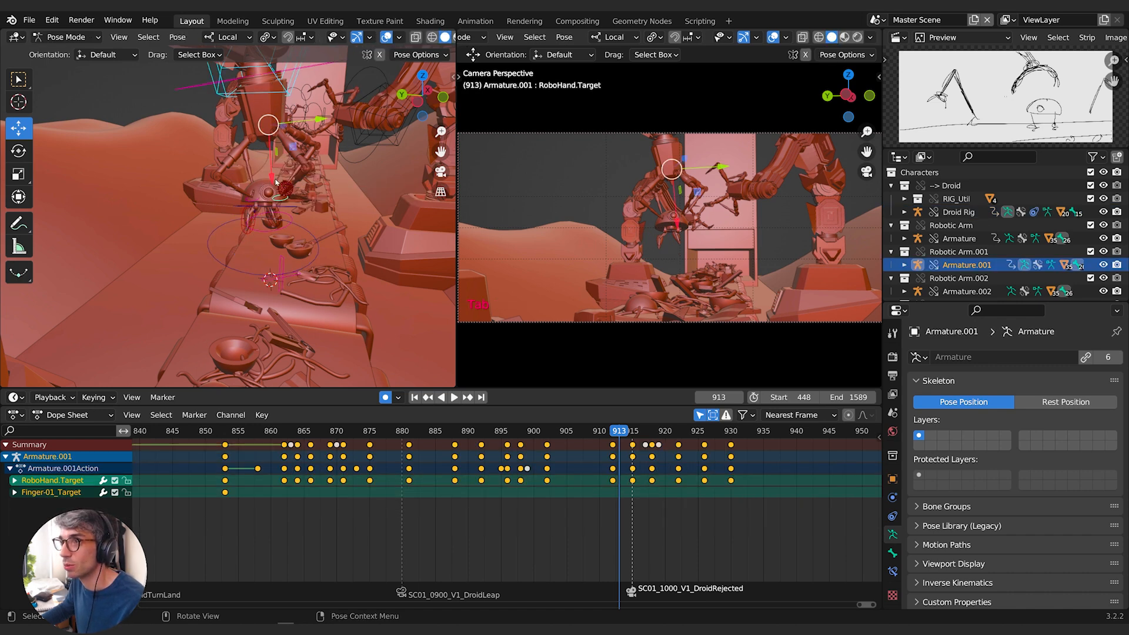
click(279, 226)
click(291, 110)
click(288, 95)
click(263, 228)
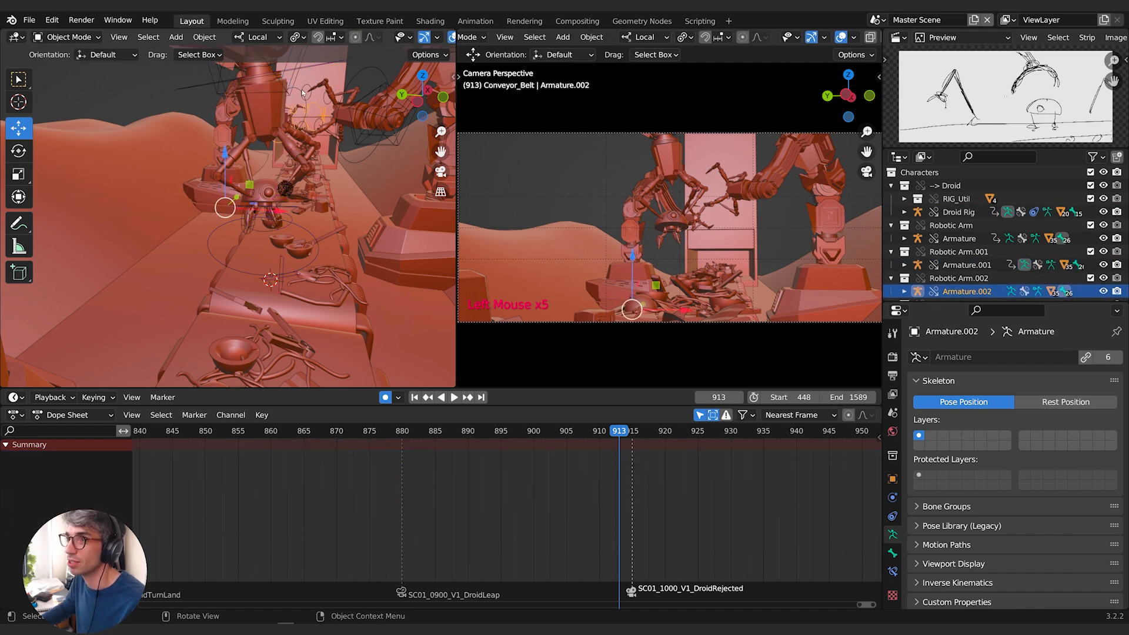
click(287, 78)
Select the Droid Rig's Body bone and show its bone constraints.
middle_drag(329, 194, 282, 221)
scroll(306, 205, up, 2)
click(251, 248)
shift+middle_drag(251, 248, 200, 231)
click(261, 215)
middle_drag(276, 226, 351, 234)
middle_drag(294, 231, 324, 222)
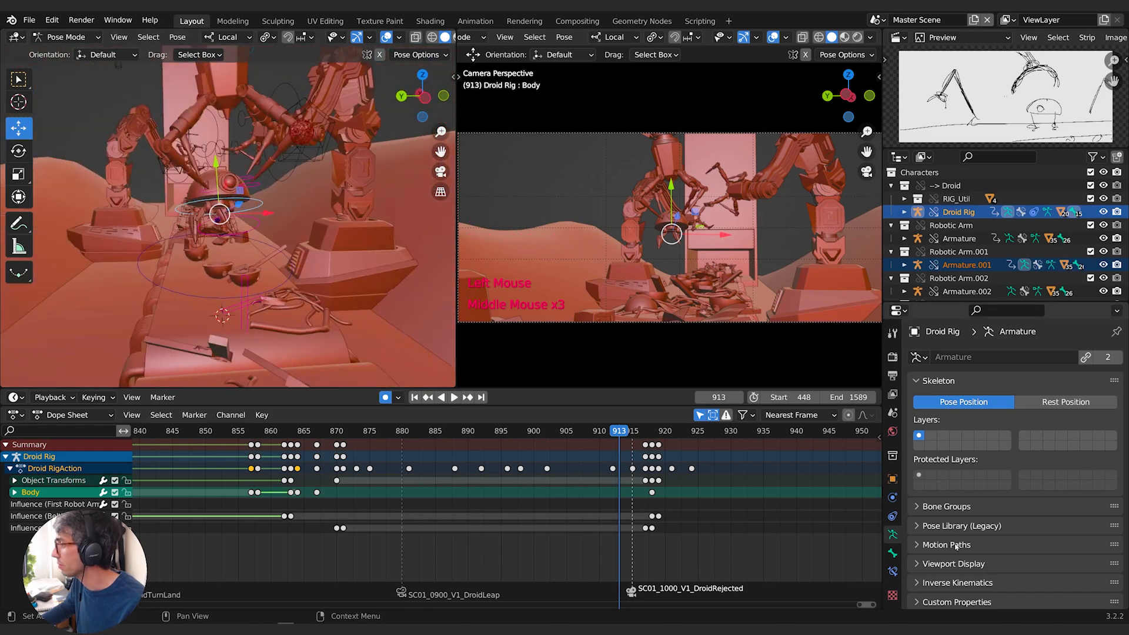
click(893, 553)
click(893, 572)
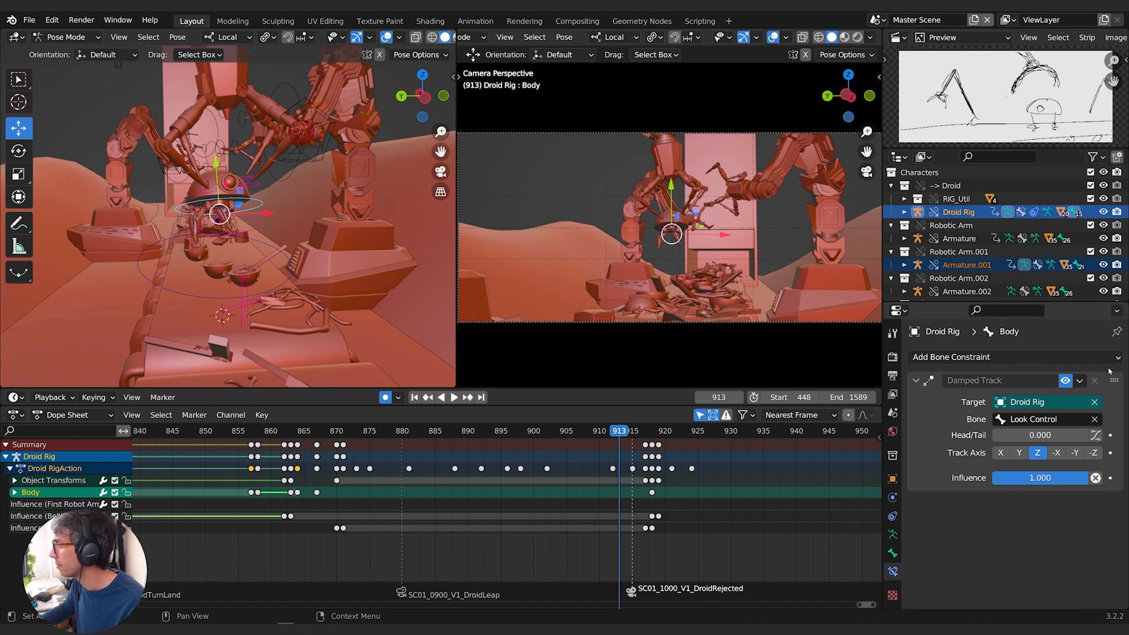
Compare the bone constraints of Armature.001's Finger-MasterTarget with those of the Droid Rig's Body bone.
click(241, 234)
middle_drag(243, 234, 231, 201)
click(262, 292)
click(262, 234)
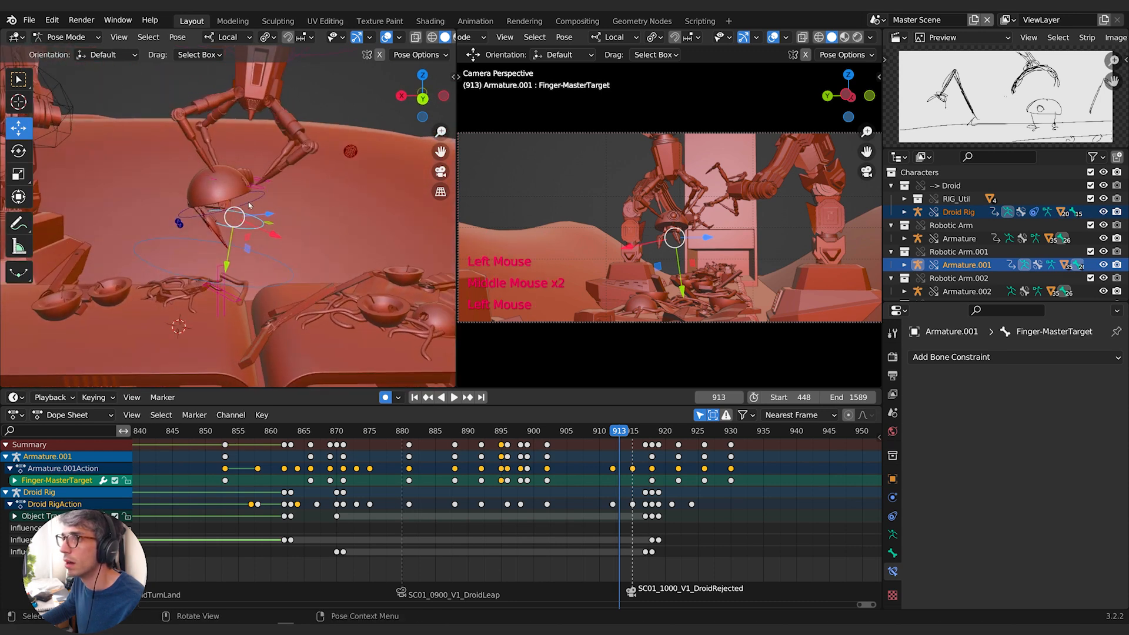
click(249, 204)
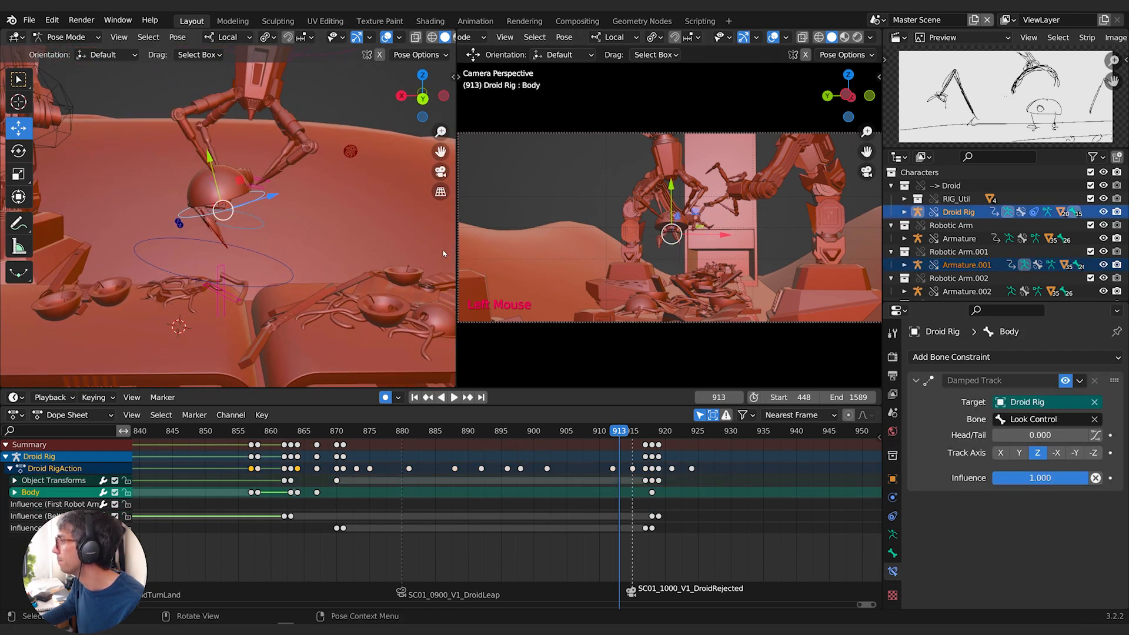
middle_drag(440, 240, 365, 194)
click(259, 192)
click(237, 214)
click(227, 240)
Select Armature.001's RoboHand bone and frame it in the viewport.
middle_drag(227, 239, 147, 271)
scroll(263, 272, down, 1)
scroll(263, 272, up, 1)
scroll(264, 272, down, 2)
middle_drag(263, 272, 140, 256)
shift+middle_drag(348, 286, 415, 305)
shift+middle_drag(214, 231, 299, 247)
click(138, 229)
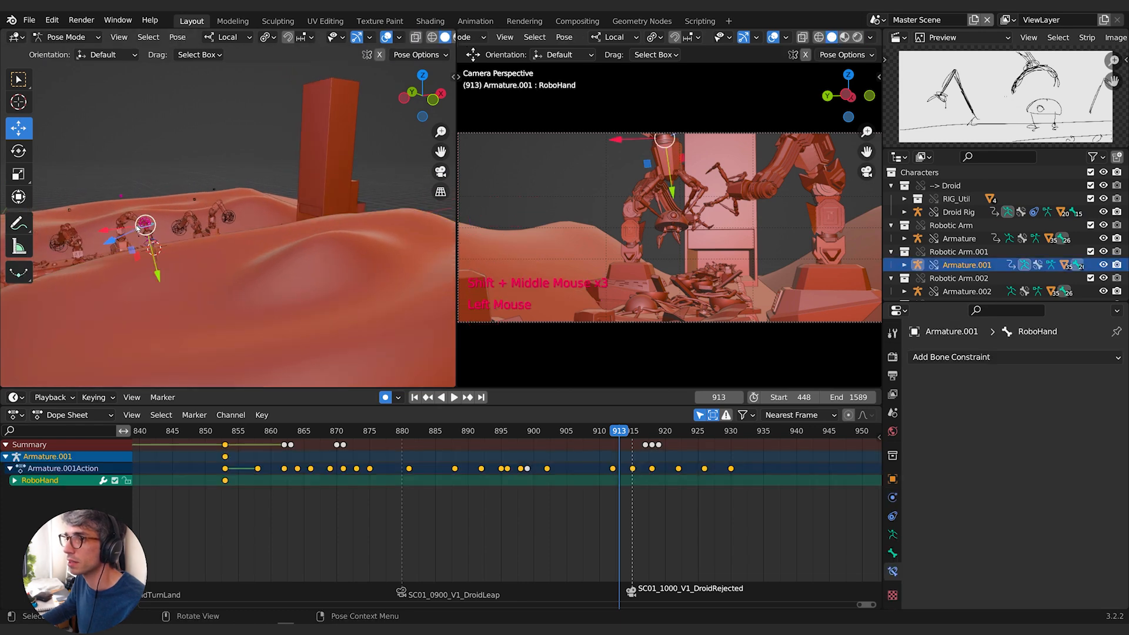
middle_drag(141, 256, 206, 229)
scroll(136, 261, up, 3)
scroll(136, 261, down, 1)
scroll(132, 264, up, 3)
key(KP_Decimal)
Reselect the Droid Rig's Body bone and inspect the droid held by the robotic hand from the side.
scroll(138, 264, down, 1)
scroll(236, 246, up, 2)
shift+middle_drag(306, 318, 288, 201)
scroll(286, 206, up, 1)
shift+middle_drag(282, 252, 280, 214)
click(259, 241)
middle_drag(276, 255, 150, 244)
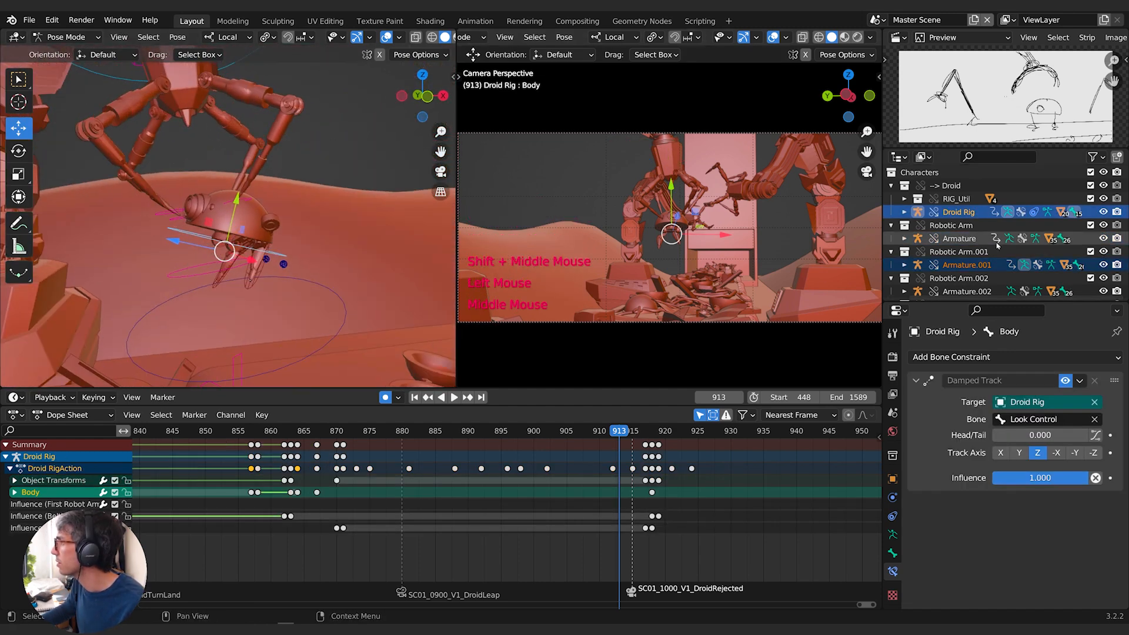
Switch the Droid Rig to Object Mode and expand its Second Robot Arm object constraint.
click(962, 212)
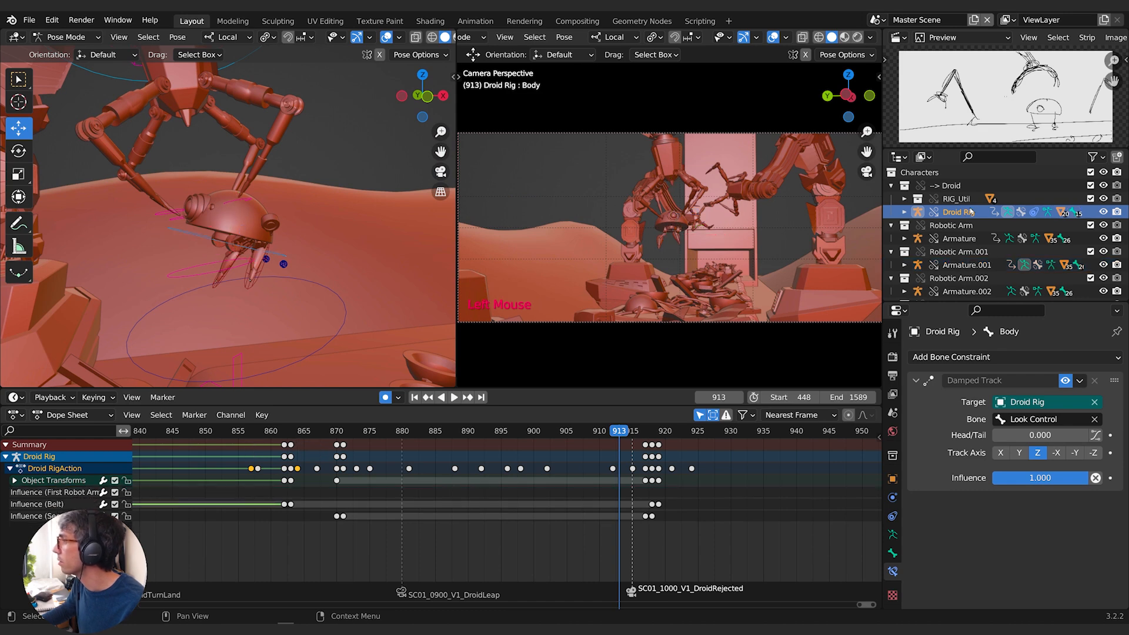
key(Tab)
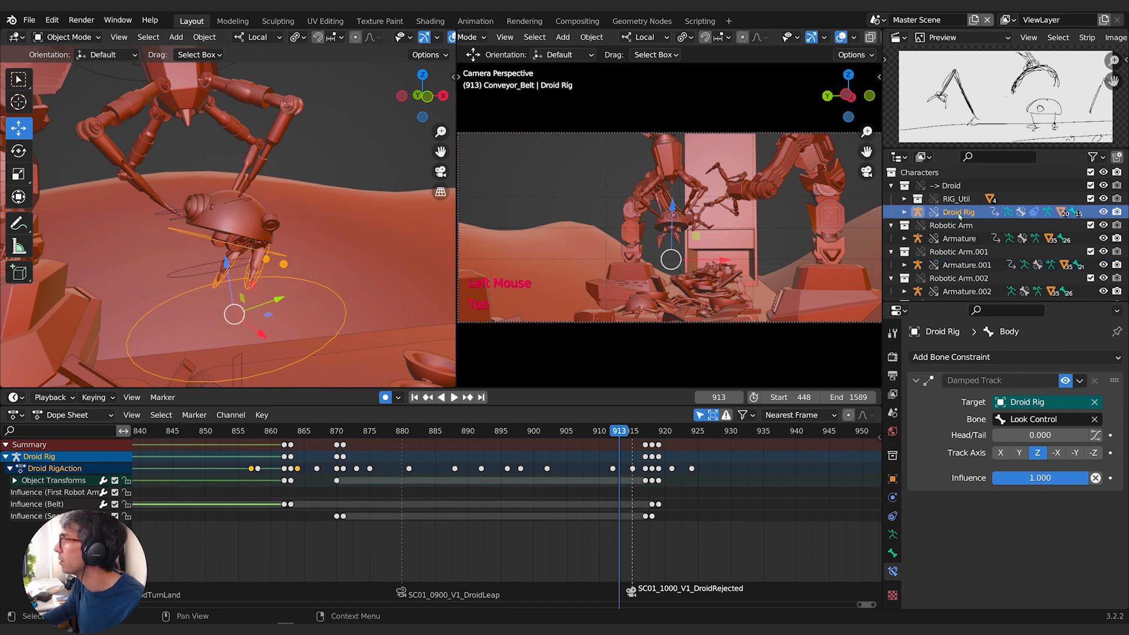
click(893, 534)
click(893, 518)
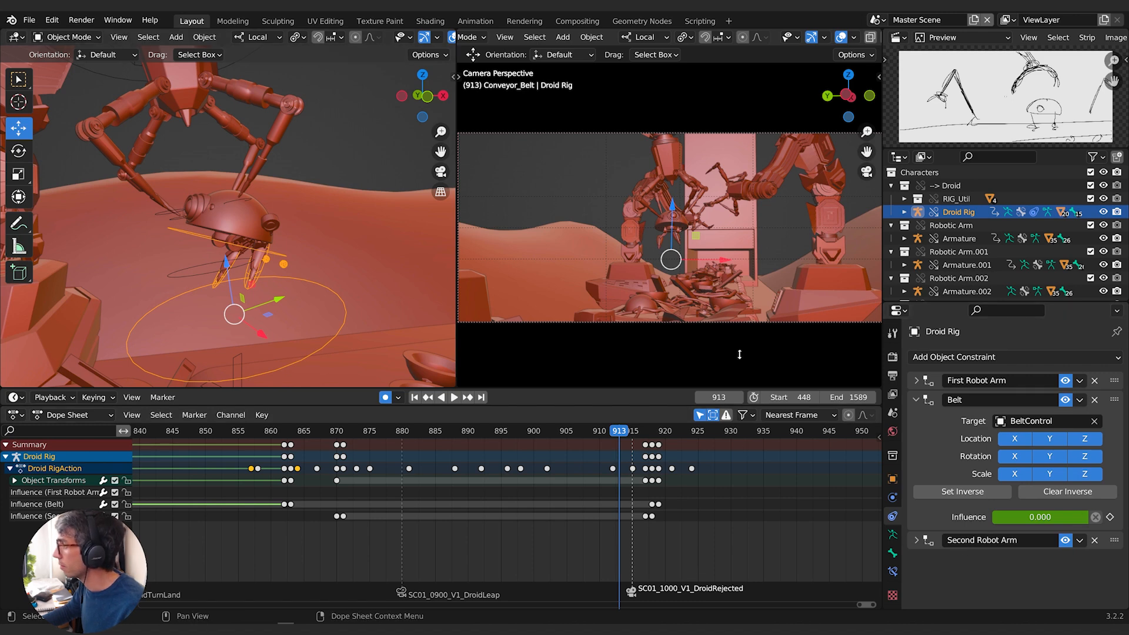
click(915, 541)
scroll(915, 547, down, 3)
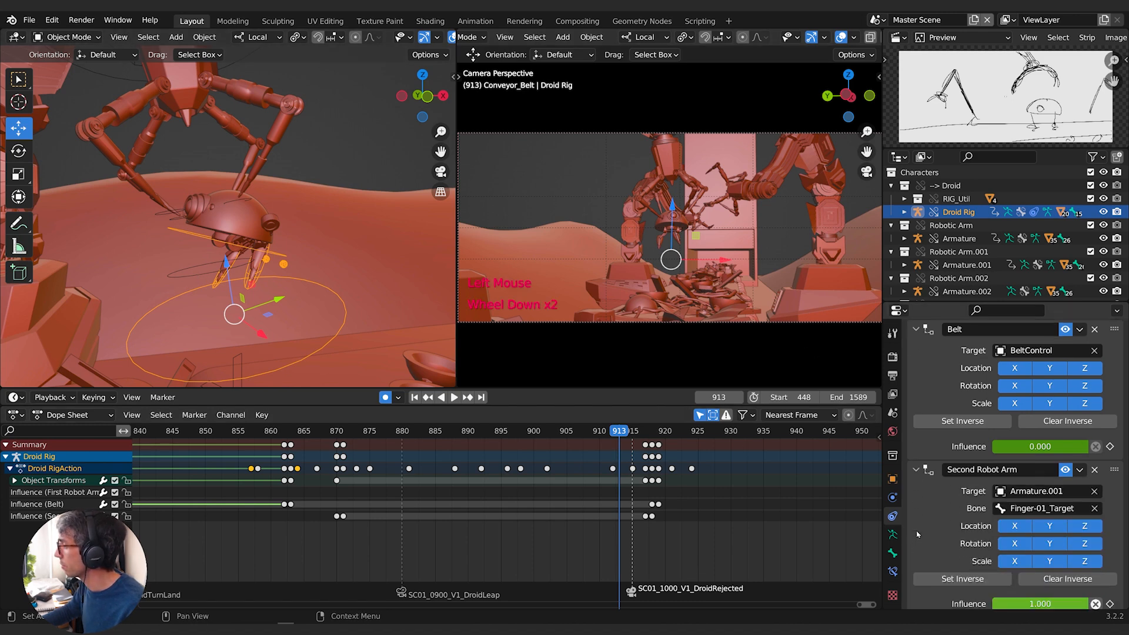
Step through frames 916 to 919 to check the droid's constraint handover, and return to frame 917.
middle_drag(196, 287, 141, 264)
drag(624, 431, 639, 432)
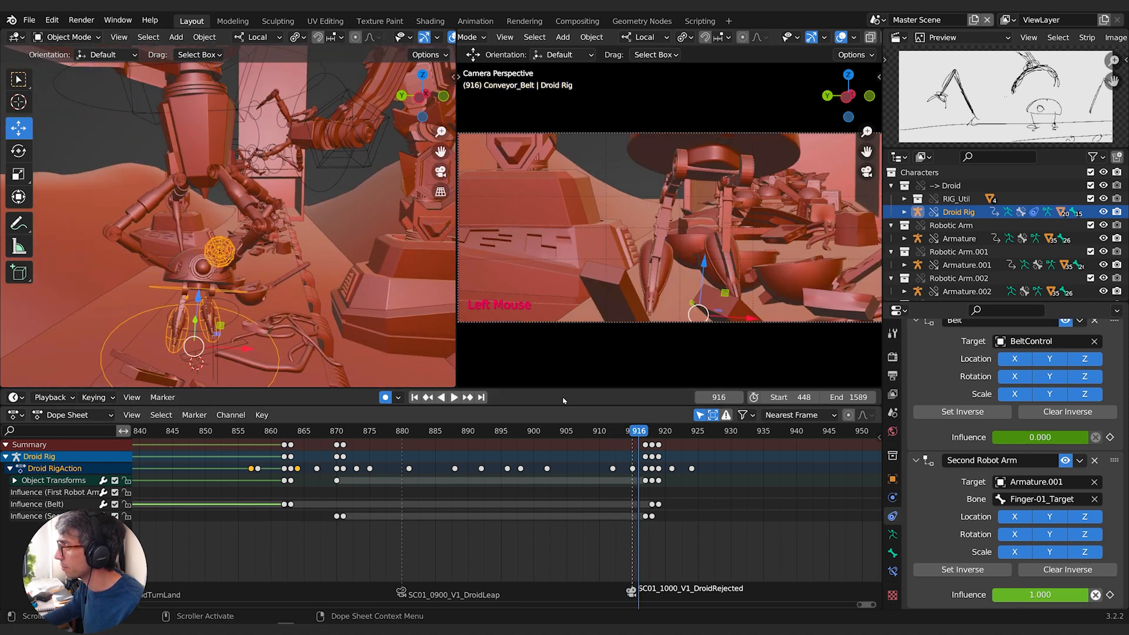
click(645, 432)
click(652, 432)
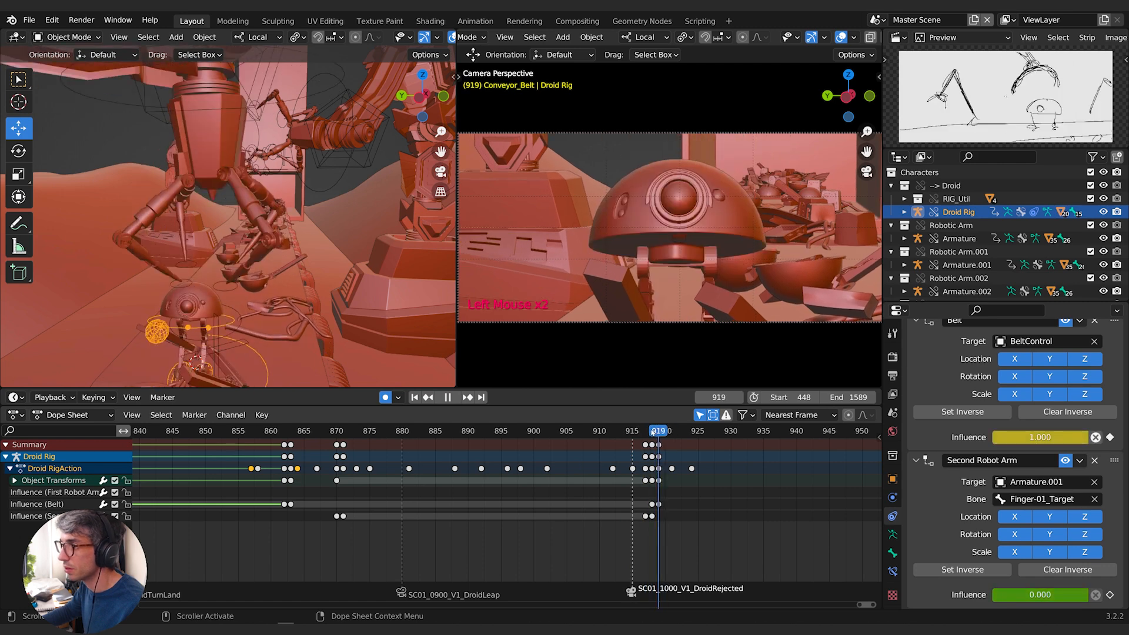
key(Left)
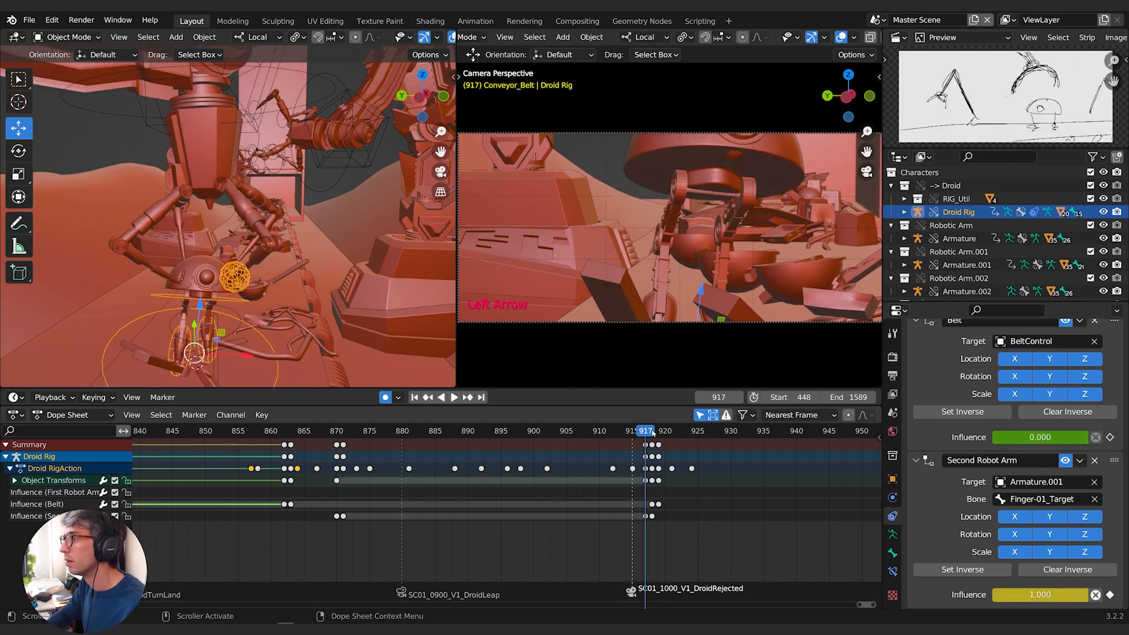
Snap the 3D cursor to the selected Droid Rig at frame 917.
middle_drag(222, 320, 305, 269)
click(300, 287)
key(shift)
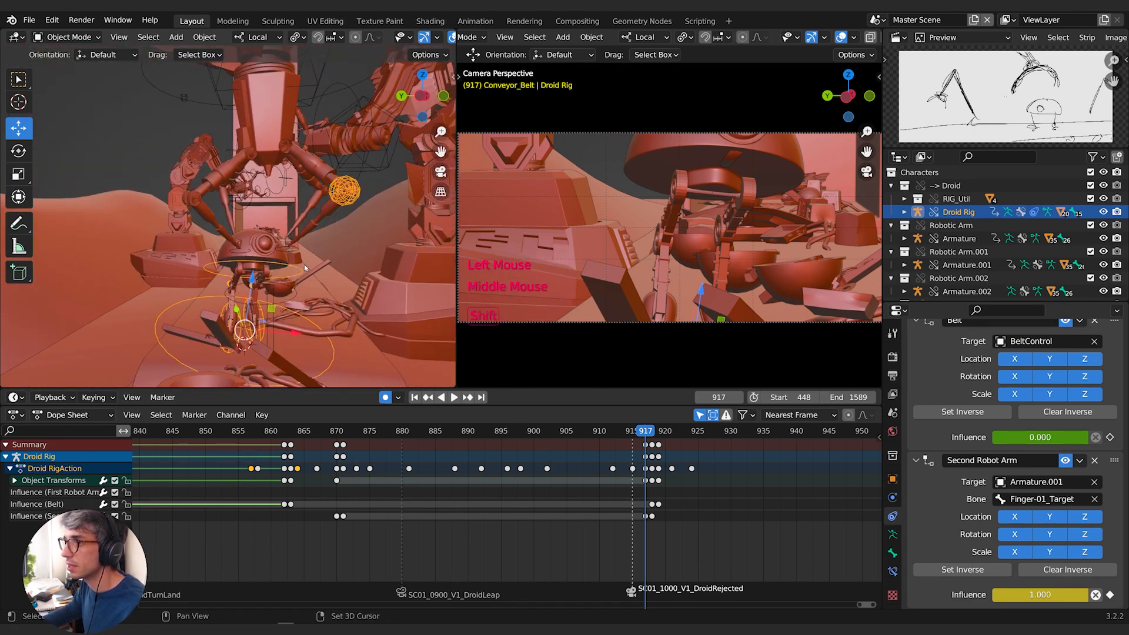
key(shift+s)
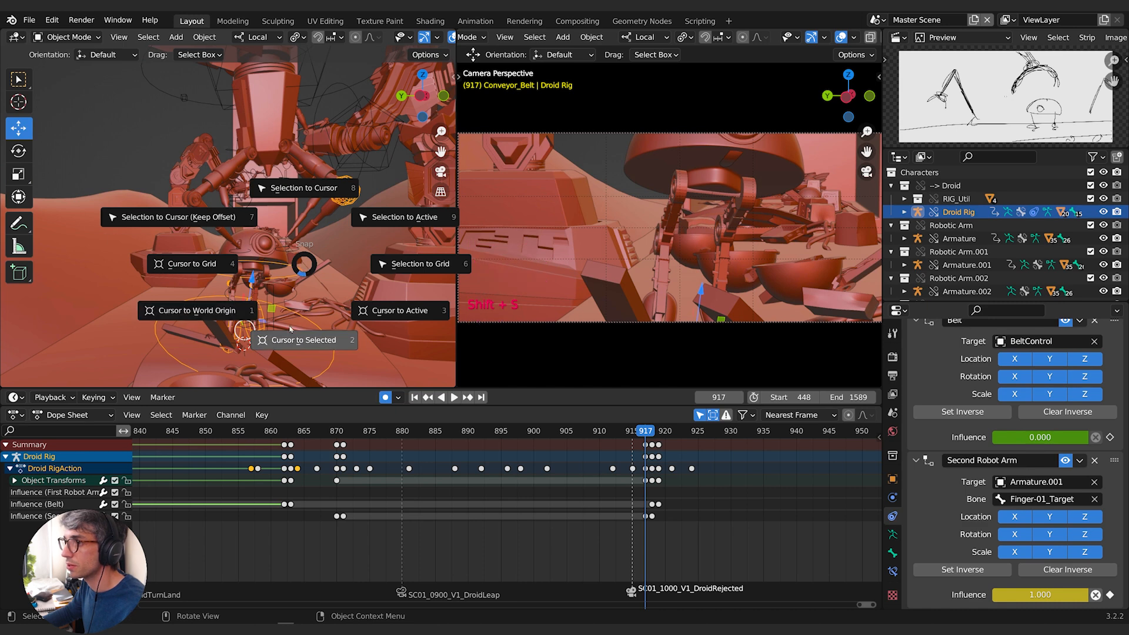
click(294, 345)
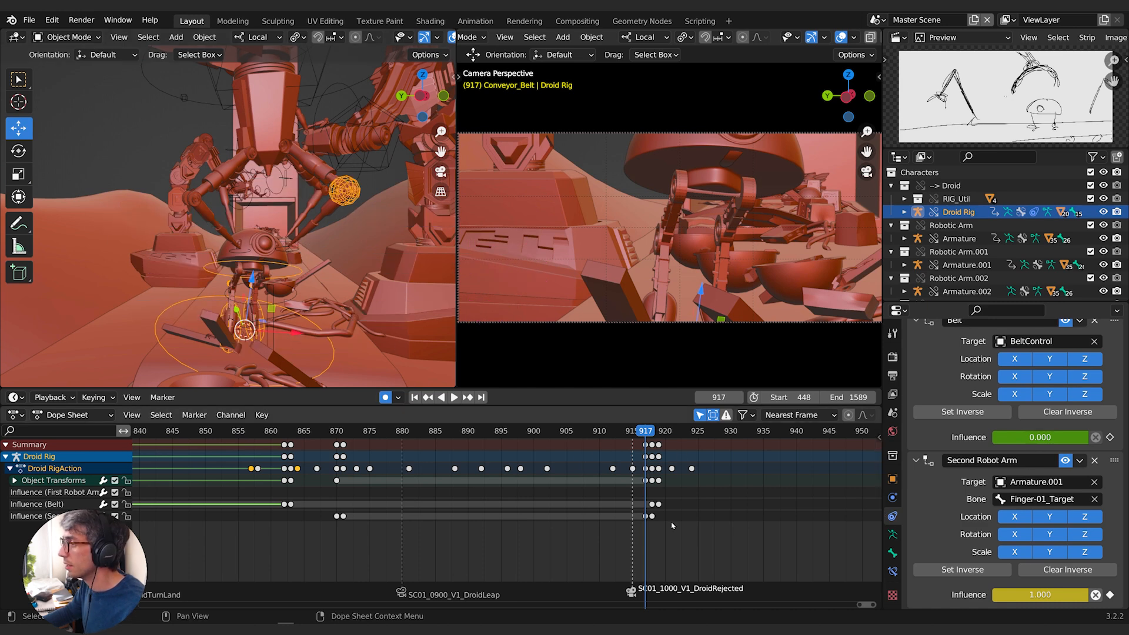
Keyframe the Droid Rig's location and rotation at frame 917, and advance to frame 918.
click(892, 478)
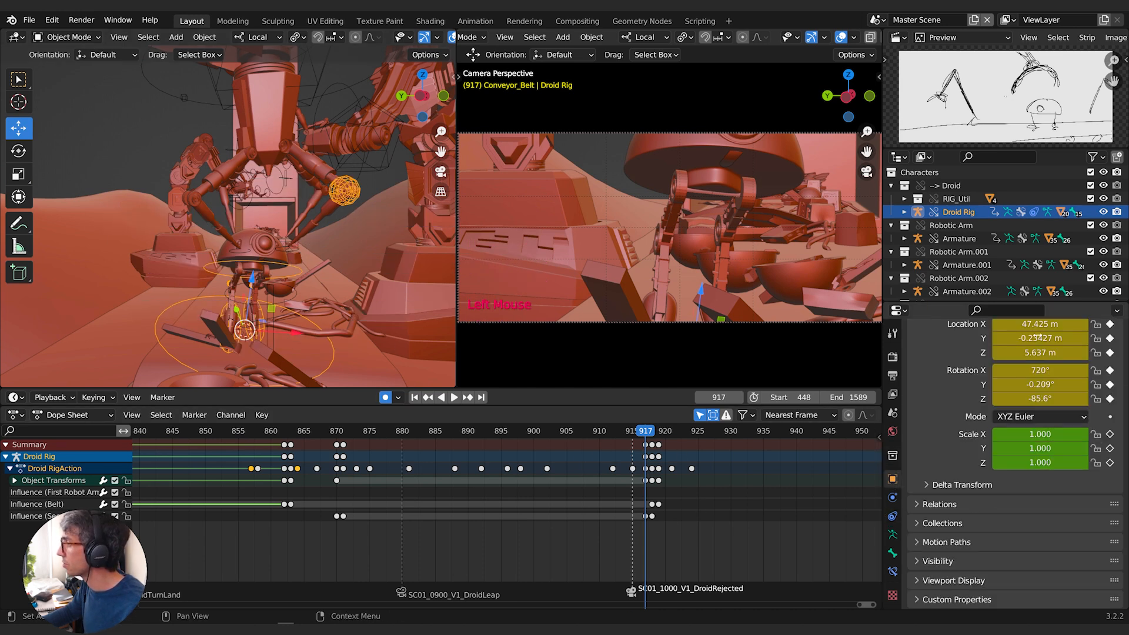
key(i)
key(i)
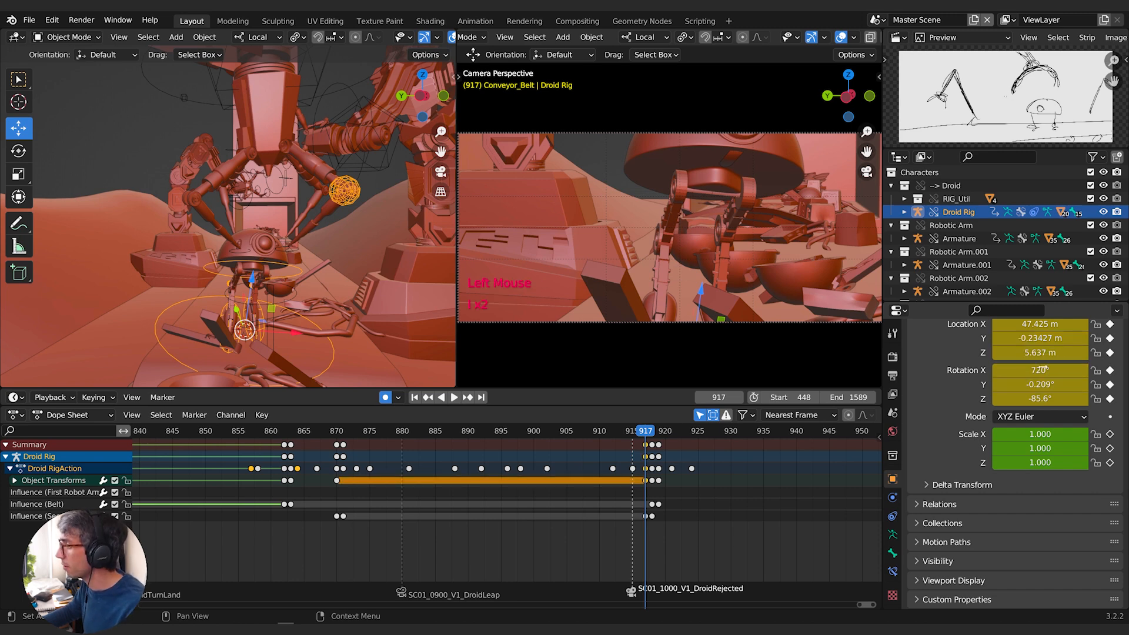
scroll(1026, 529, up, 2)
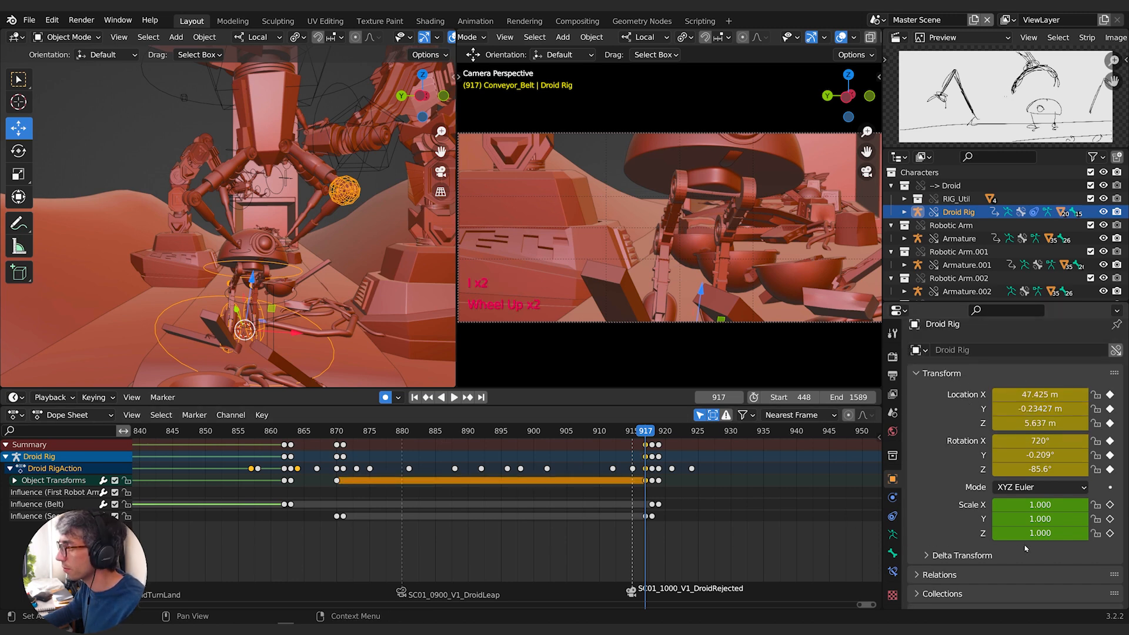
key(Right)
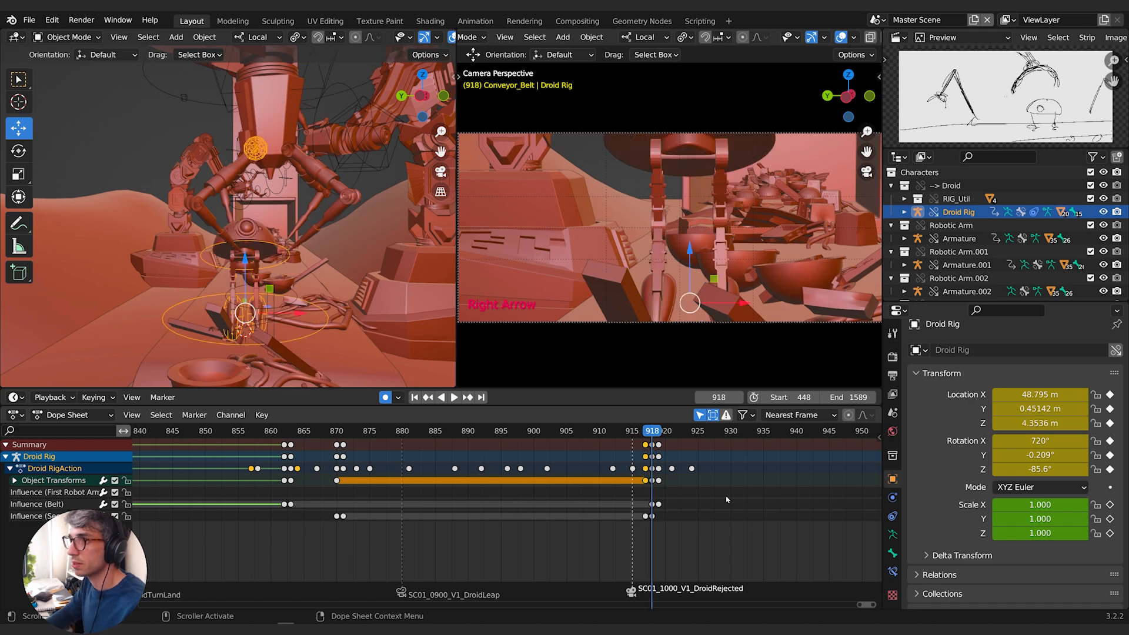
Snap the Droid Rig to the 3D cursor at frame 918, keyframe its location and rotation, and compare with frame 917.
key(shift+s)
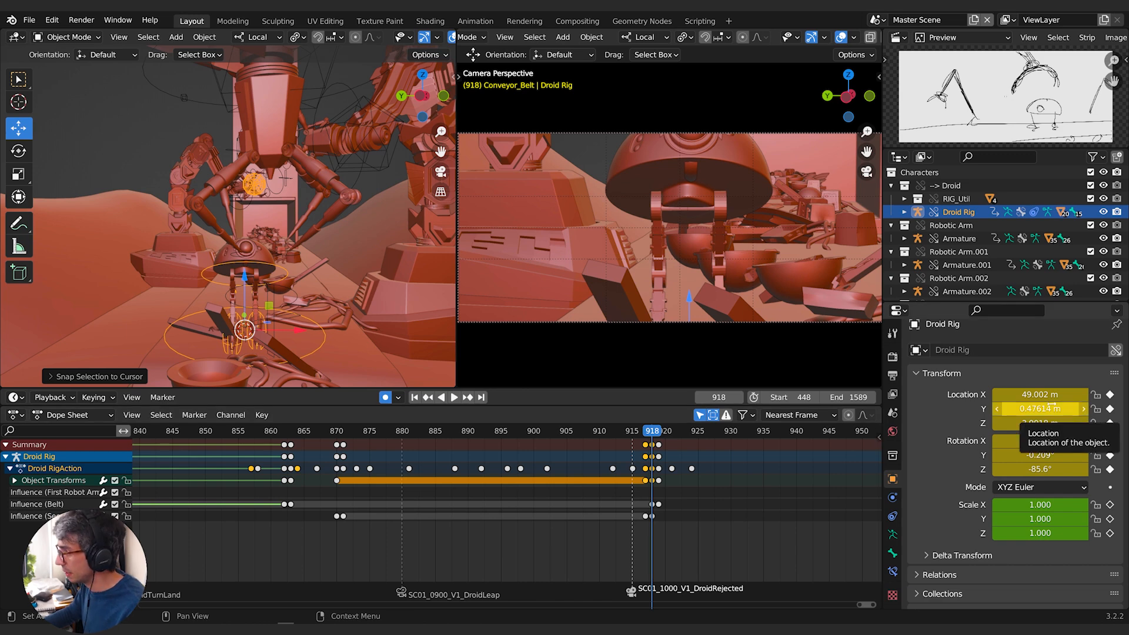
key(i)
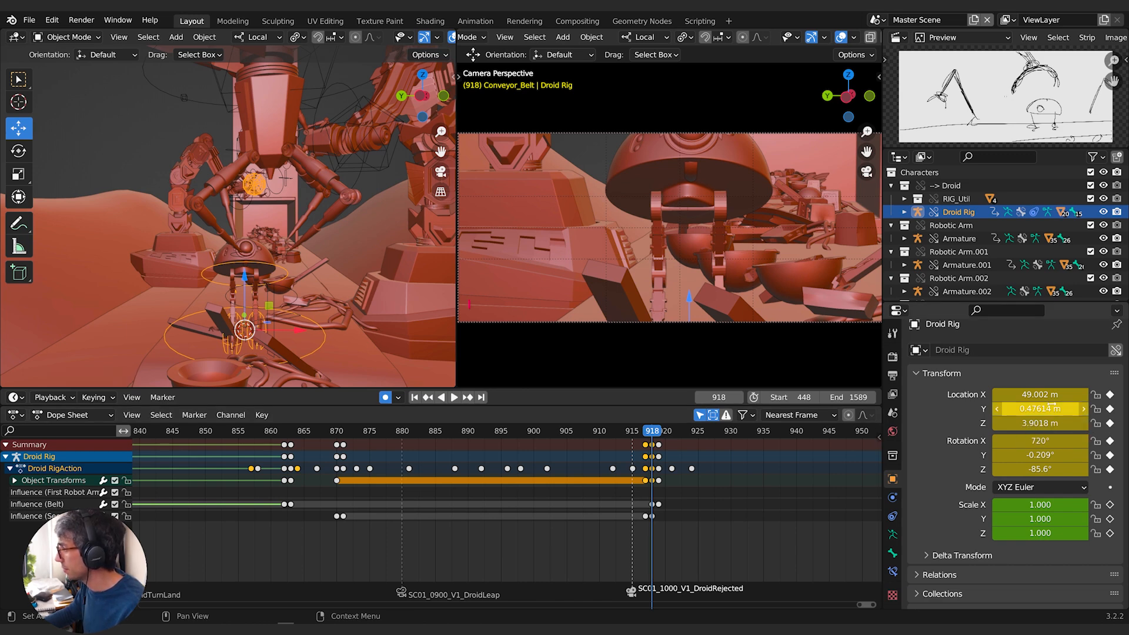
key(i)
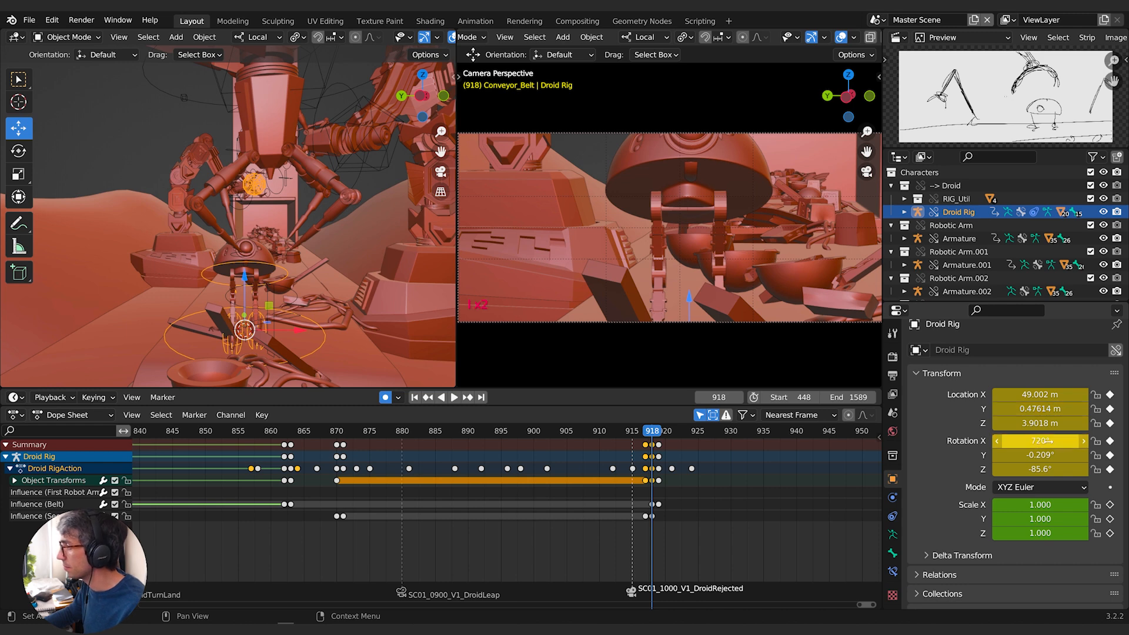
key(Left)
key(Right)
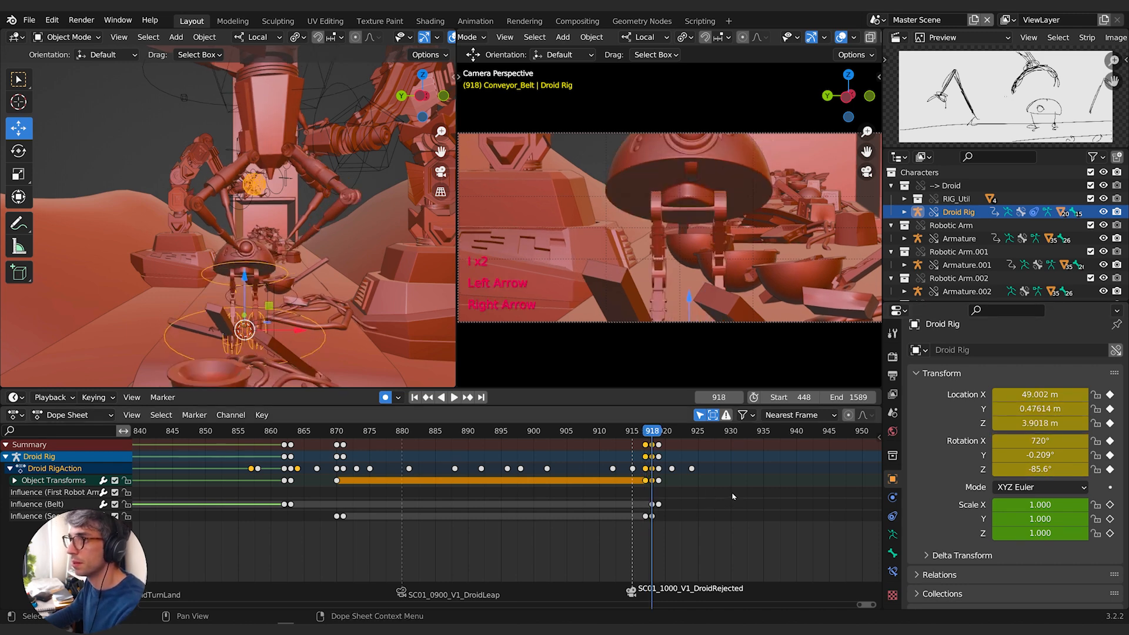
Shift the Droid Rig horizontally at frame 918 to about X 48.88 m and Y 0.016 m, matching its frame 917 position.
scroll(194, 270, up, 1)
mouse_move(265, 274)
shift+middle_down()
mouse_move(219, 246)
mouse_move(389, 222)
mouse_move(332, 272)
mouse_move(314, 243)
mouse_move(219, 235)
mouse_move(271, 241)
mouse_move(380, 225)
mouse_move(278, 257)
shift+middle_up()
scroll(315, 244, up, 1)
key(Left)
key(Right)
key(g)
key(shift+z)
key(shift+z)
key(Left)
key(Right)
Lower the Droid Rig along local Z to about 3.86 m at frame 918, and compare frames 917 and 918.
key(g)
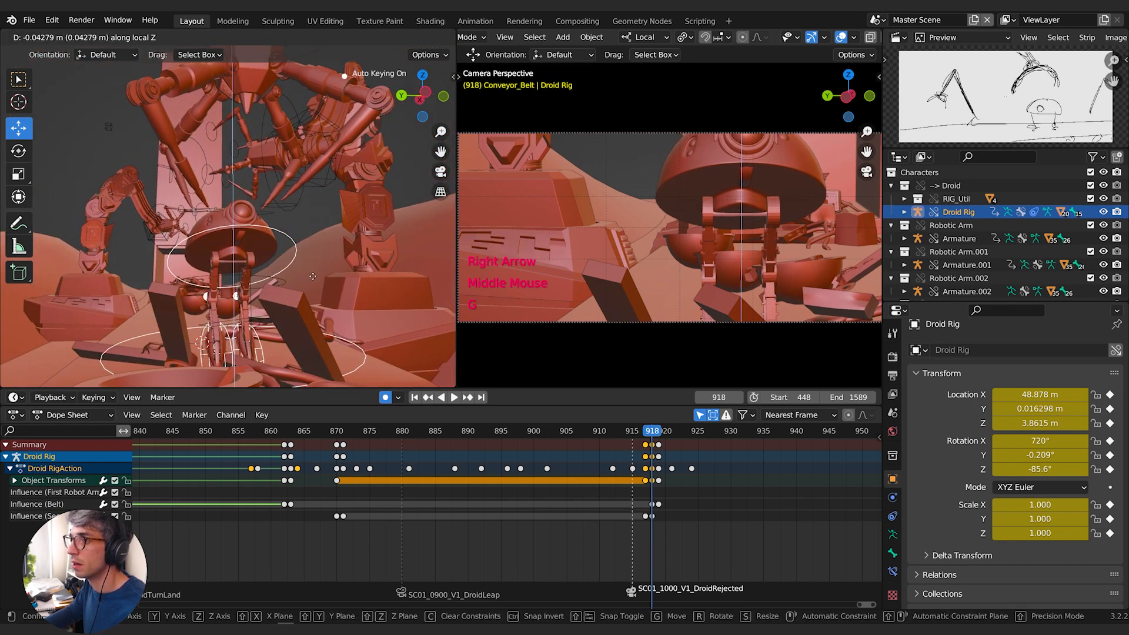
click(312, 280)
key(Left)
key(Right)
key(Left)
key(Right)
key(Left)
key(Right)
Go to frame 919 and expand the Droid Rig's Object Transforms channels.
middle_drag(314, 281, 479, 415)
drag(655, 434, 659, 435)
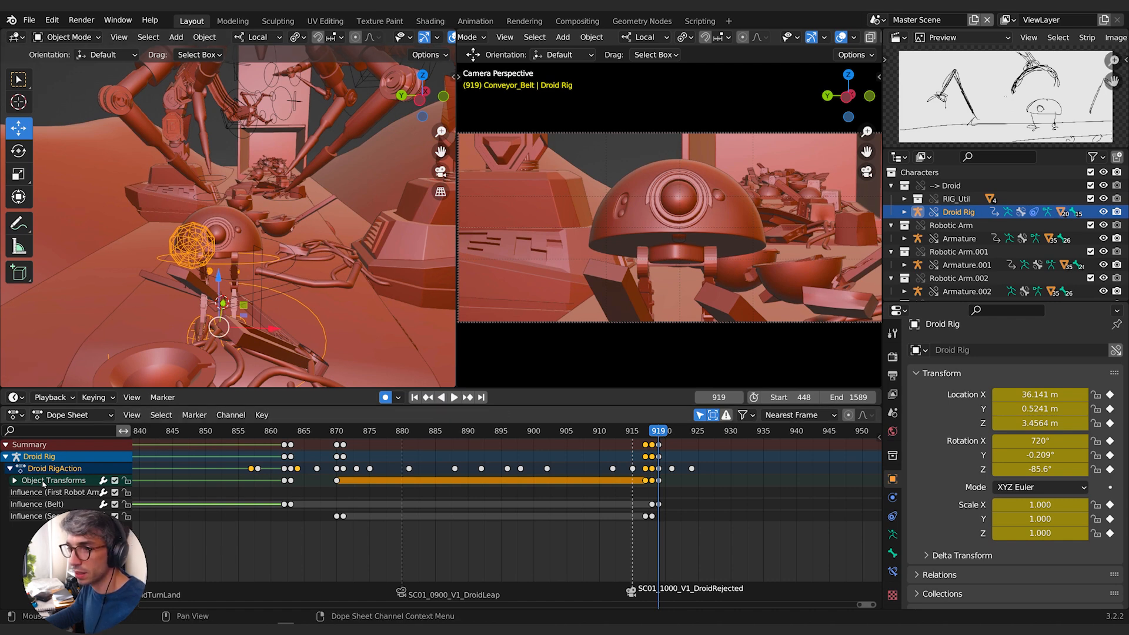
click(15, 480)
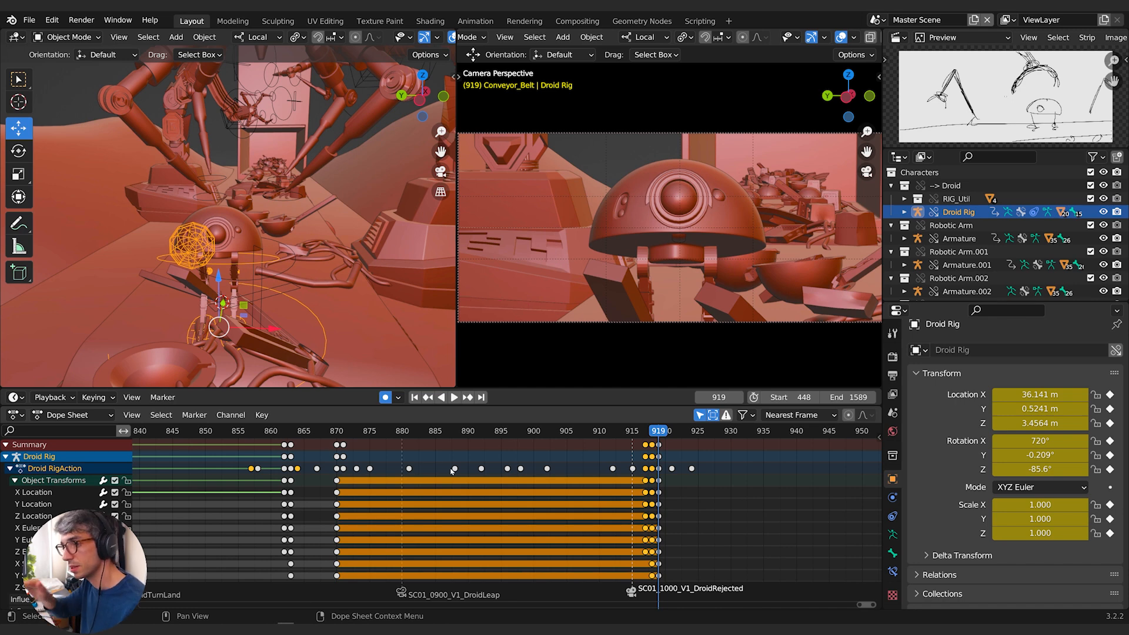
Delete the Droid Rig's object transform keyframes at frame 919.
click(658, 481)
double_click(38, 493)
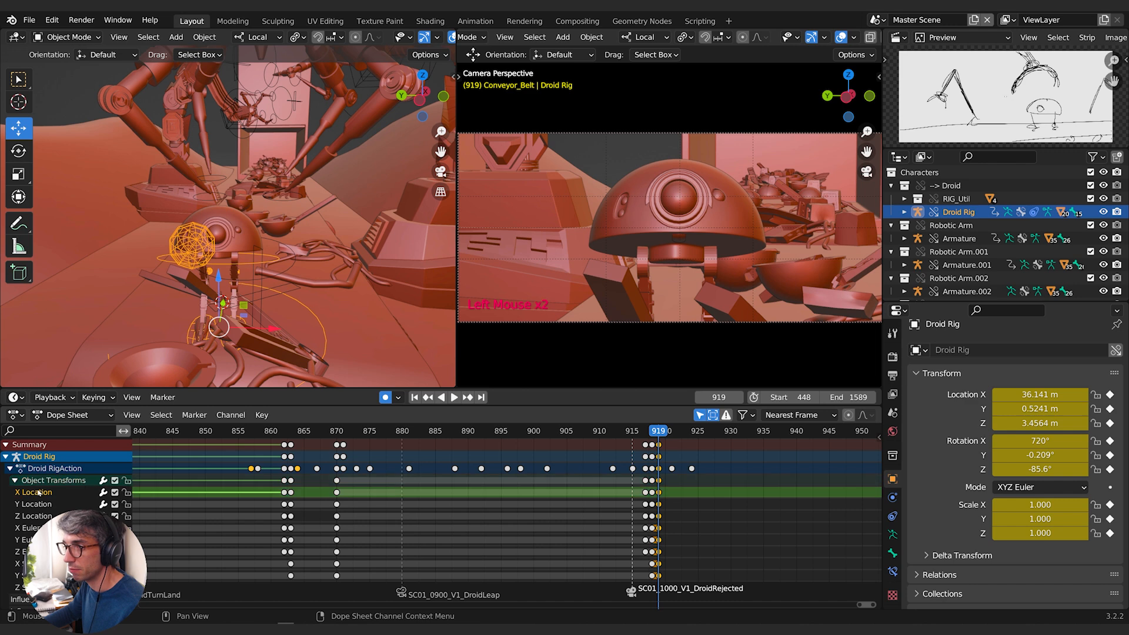
middle_drag(694, 514, 692, 478)
drag(672, 454, 657, 556)
key(x)
drag(680, 454, 657, 554)
key(x)
click(673, 470)
drag(684, 456, 655, 555)
key(x)
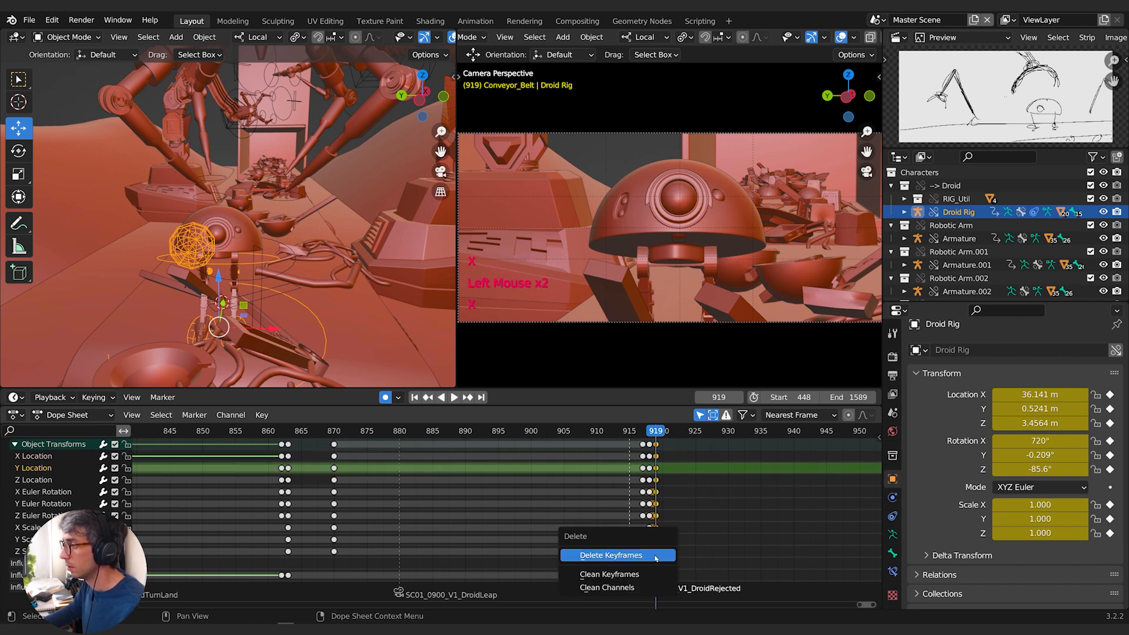
click(653, 553)
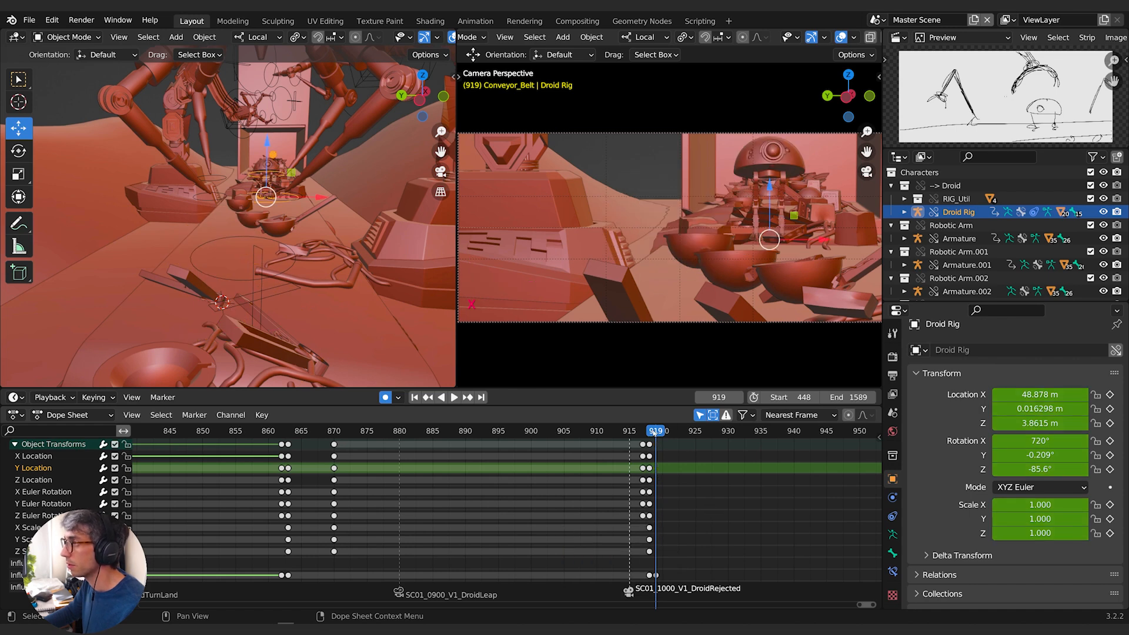
Undo the deletion of the frame 919 transform keyframes and compare frames 918 and 919.
drag(654, 433, 648, 433)
key(ctrl+z)
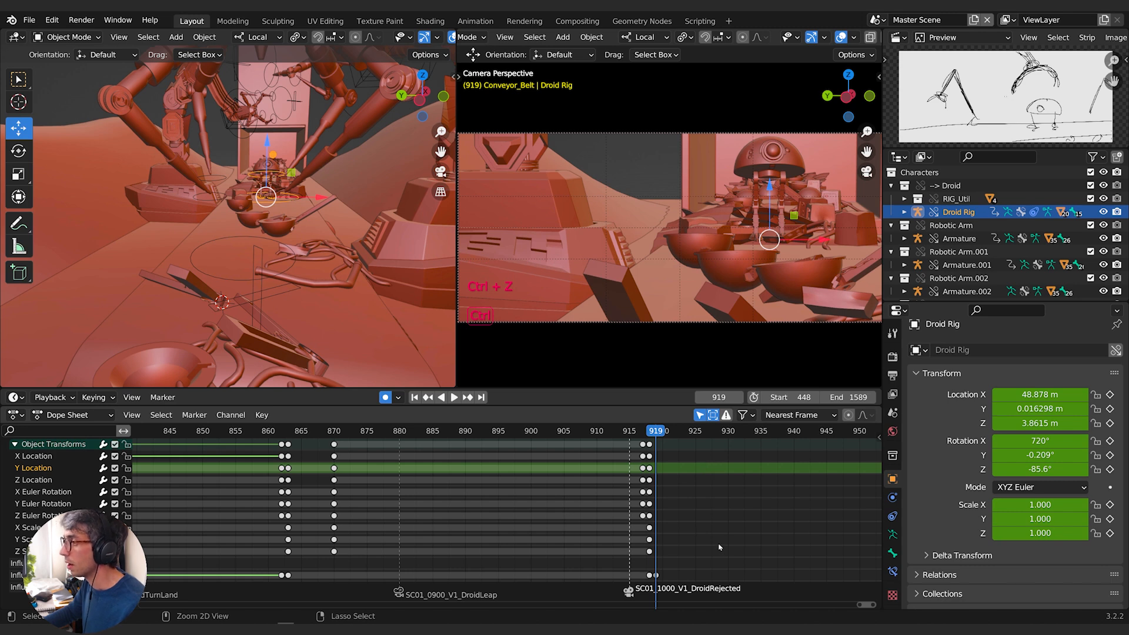
key(ctrl+z)
key(Left)
key(Right)
key(Left)
key(Right)
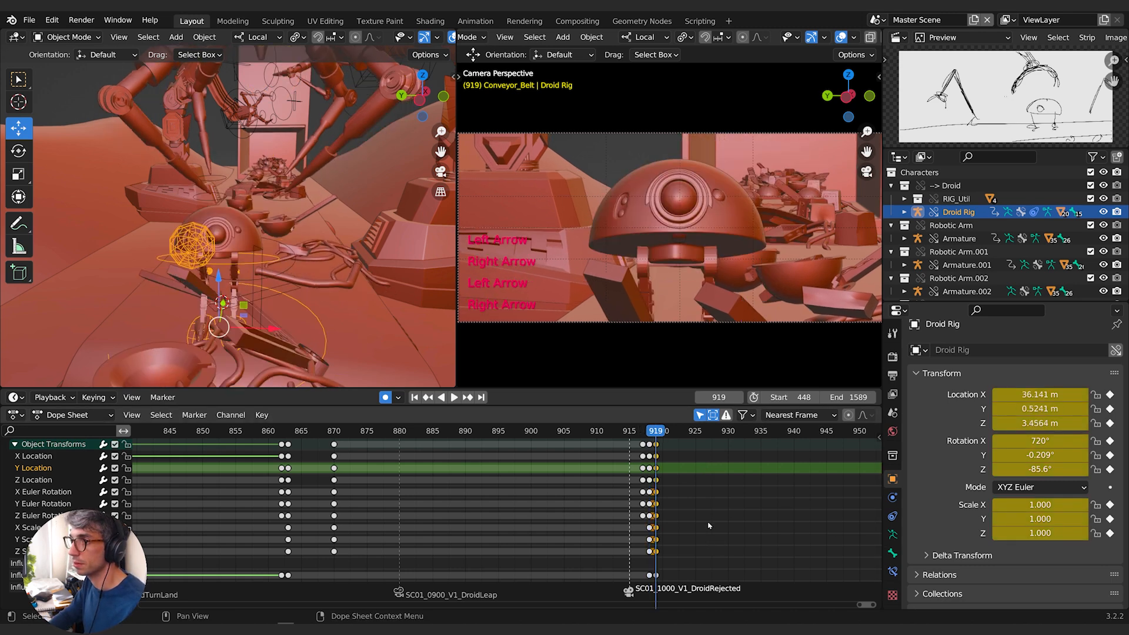
Move the Droid Rig sideways along local X at frame 919 to about Y 0.037 m, and compare with frame 918.
drag(253, 328, 281, 328)
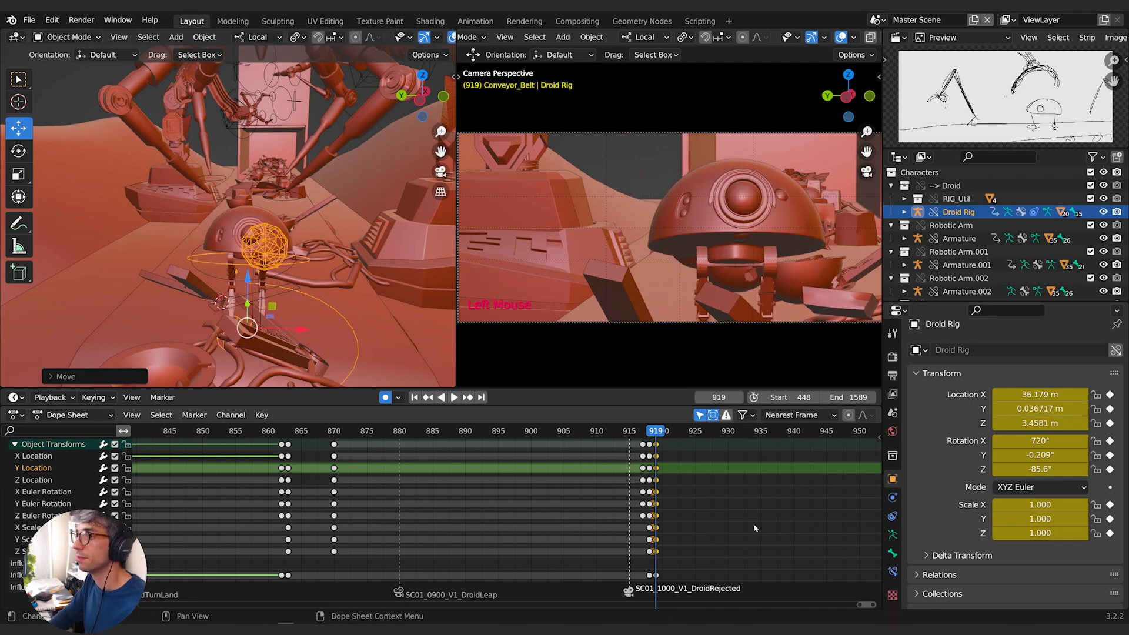
key(Left)
key(Right)
key(Left)
key(Right)
key(Left)
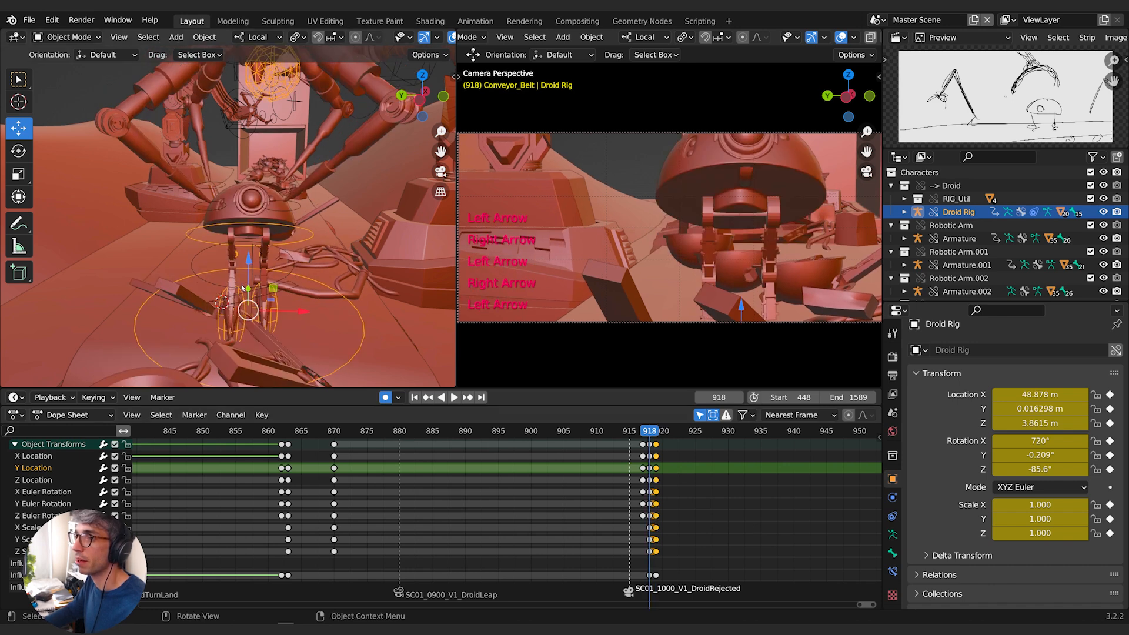
Step through frames 917 to 931 from different angles to check the droid's movement onto the belt.
middle_drag(244, 286, 351, 275)
key(Left)
key(Right)
key(Right)
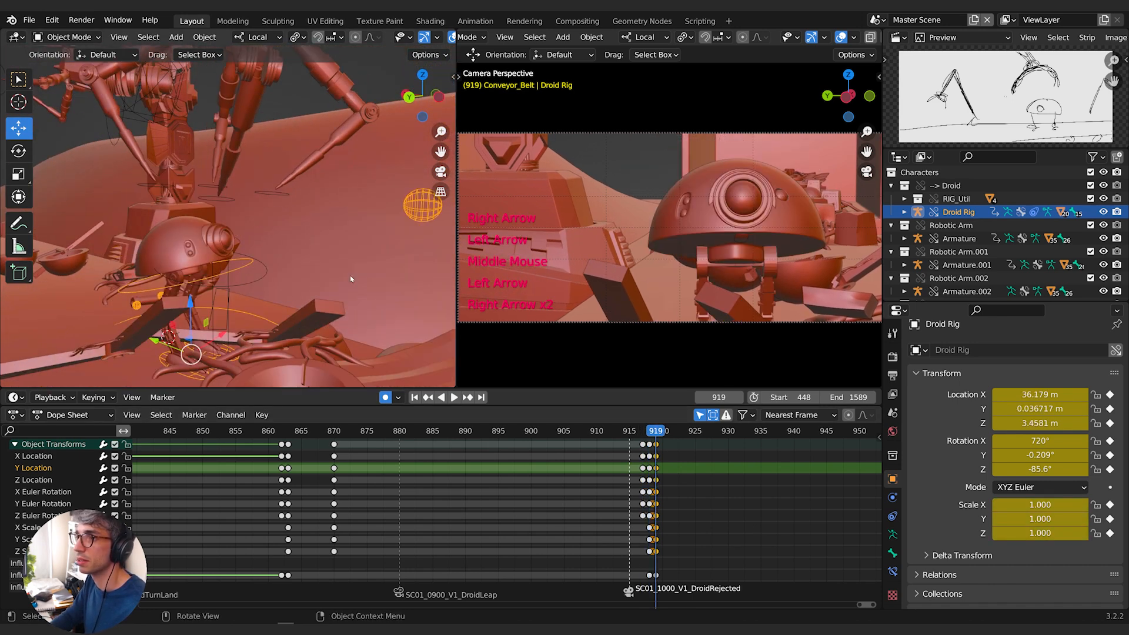
middle_drag(345, 236, 248, 237)
key(Right)
key(Left)
key(Right)
key(Right)
key(Right)
key(Right)
key(Right)
key(Right)
key(Right)
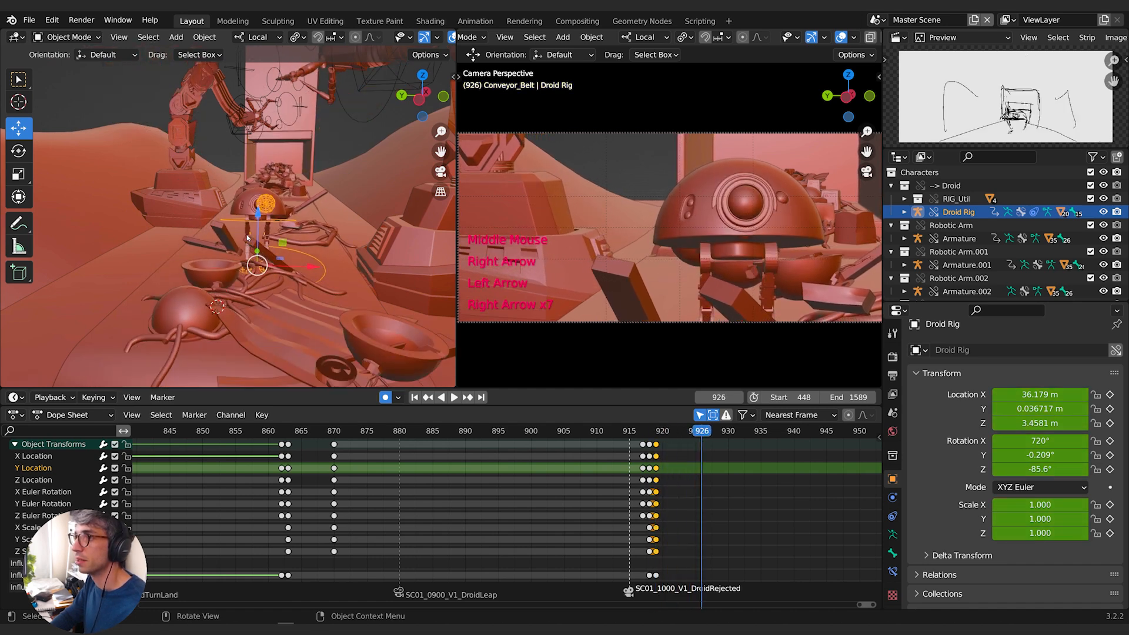
key(Right)
key(Right)
key(Right)
key(Right)
key(Right)
Switch the Droid Rig to Pose Mode and reposition its Look Control bone at the frame 924 keyframe.
middle_drag(241, 221, 302, 267)
click(303, 269)
key(Tab)
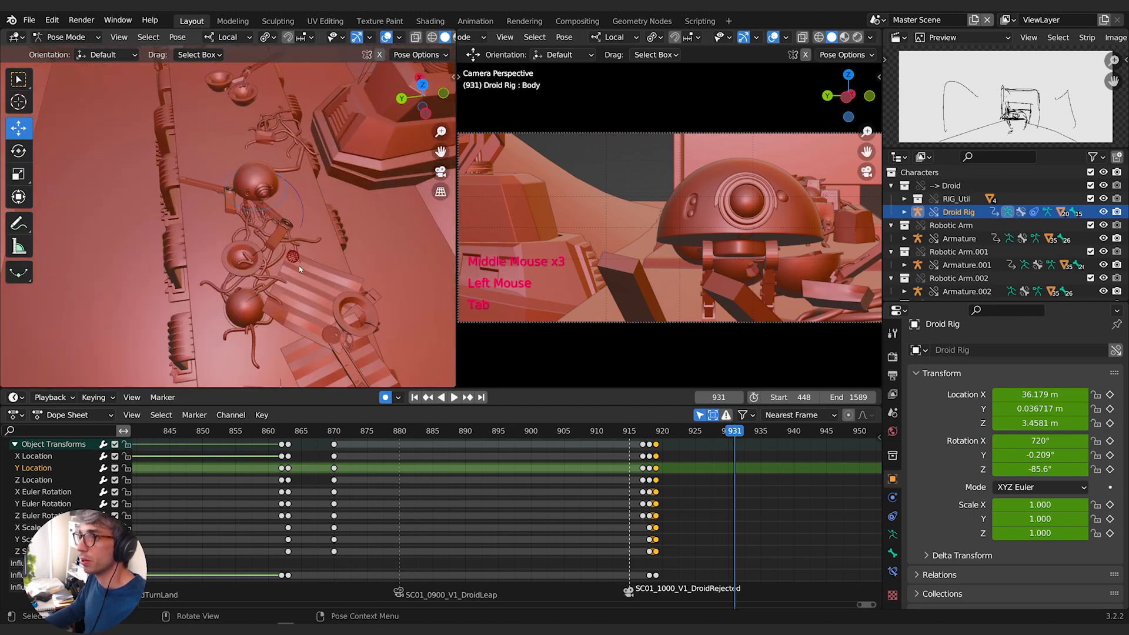
click(294, 262)
middle_drag(88, 541, 89, 536)
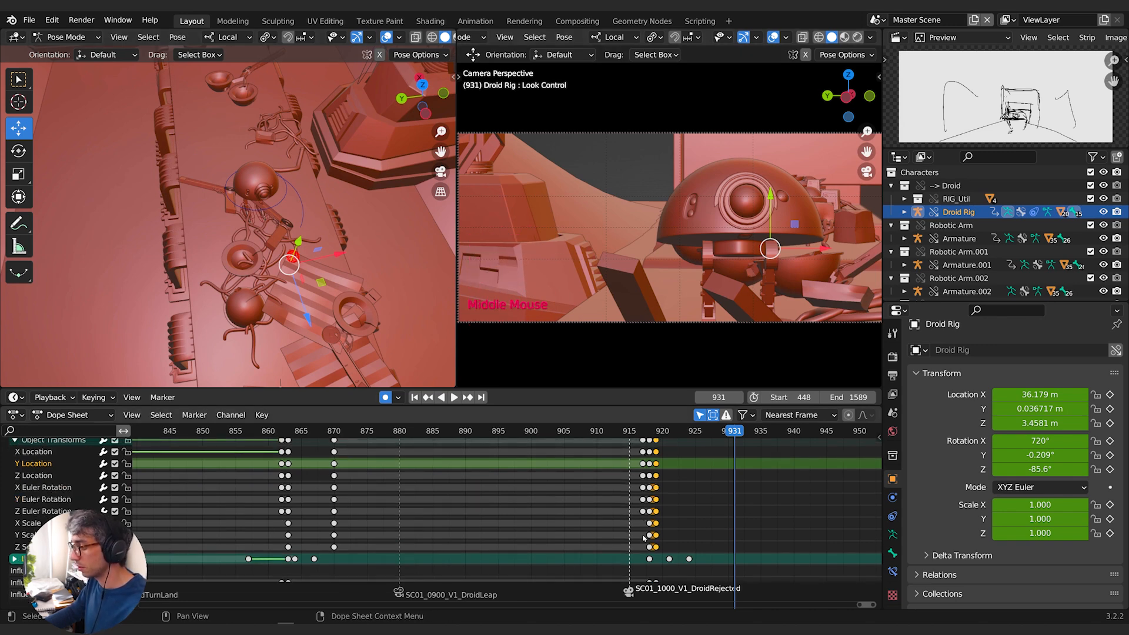
key(Down)
scroll(315, 304, down, 2)
shift+middle_drag(315, 304, 295, 232)
key(g)
click(353, 288)
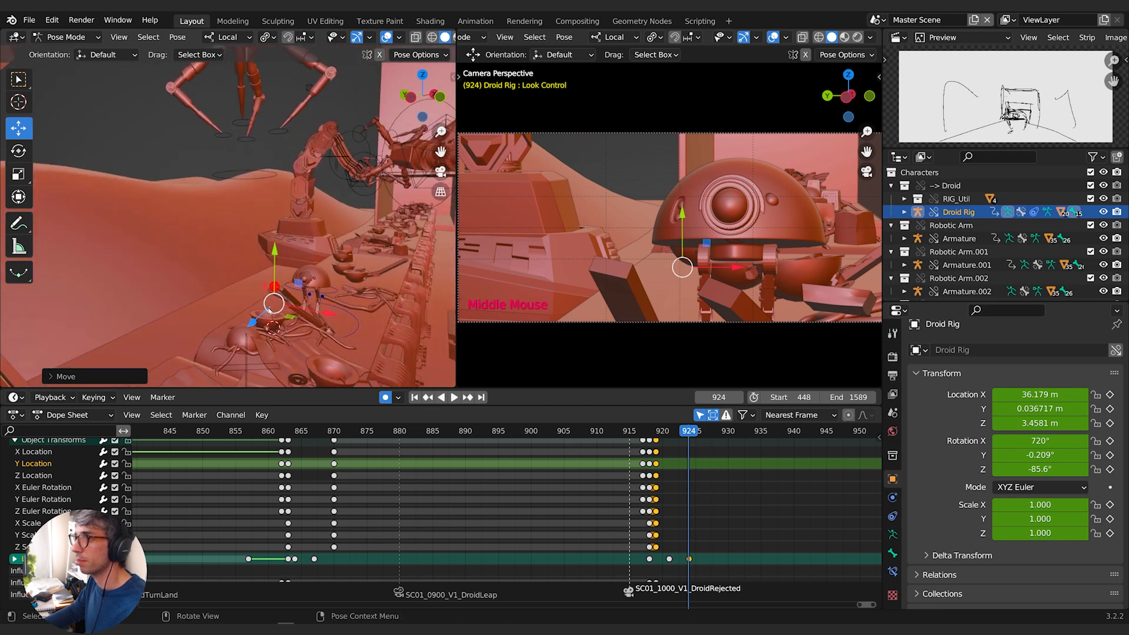
Return the Droid Rig to Object Mode and select the SC01_1000_V1_DroidRejected camera.
key(Tab)
shift+middle_drag(247, 250, 252, 227)
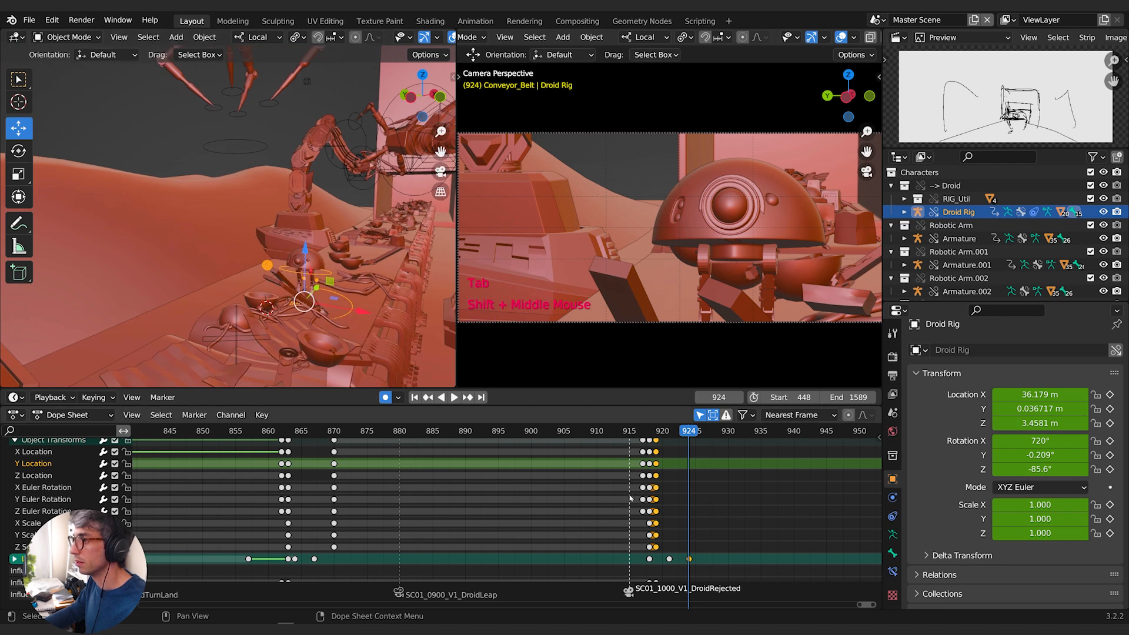
mouse_move(692, 432)
mouse_down()
mouse_move(650, 432)
mouse_move(781, 432)
mouse_move(688, 432)
mouse_up()
middle_drag(949, 186, 972, 201)
click(988, 259)
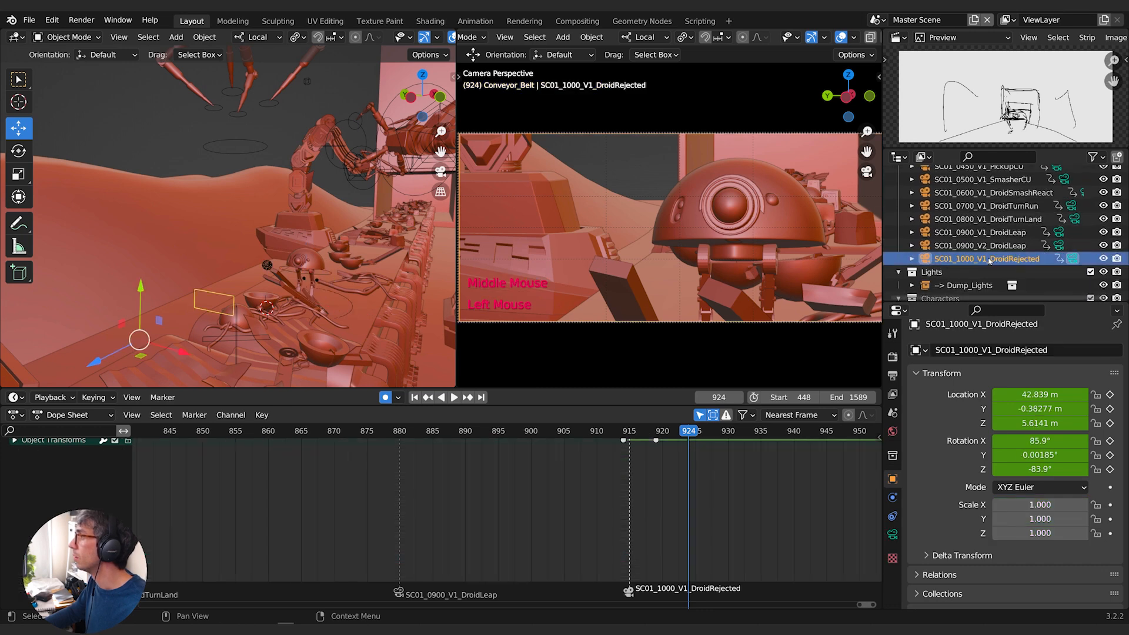
Go to the camera's keyframe at frame 919 and show its animation in the Graph Editor.
middle_drag(726, 493, 653, 527)
drag(599, 438, 589, 440)
key(Down)
key(Down)
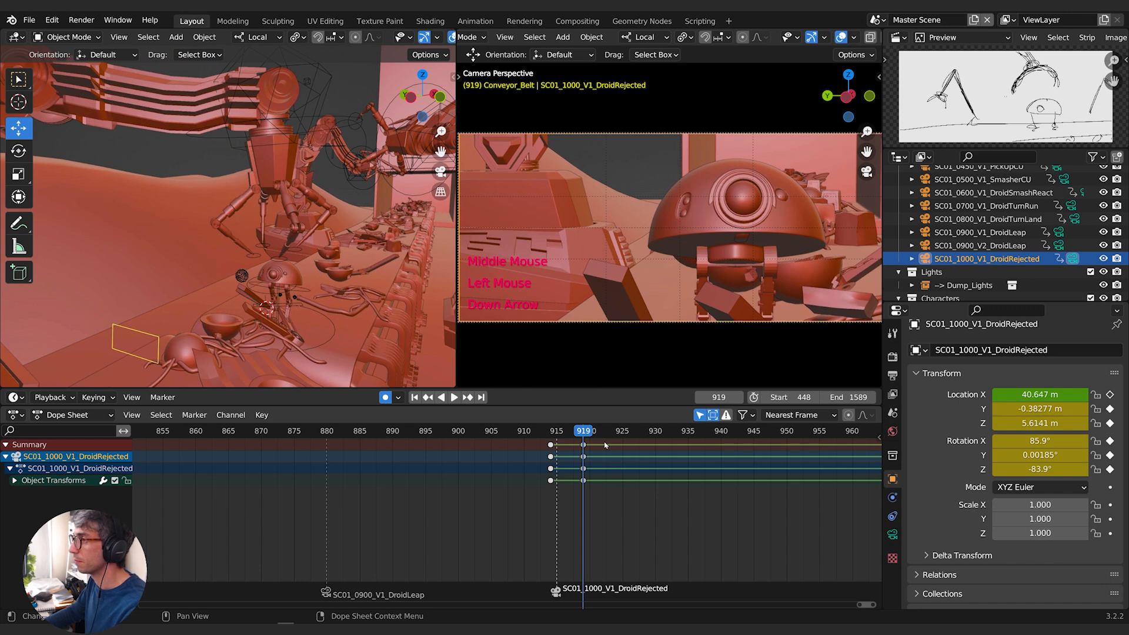
drag(553, 431, 584, 432)
key(ctrl+Tab)
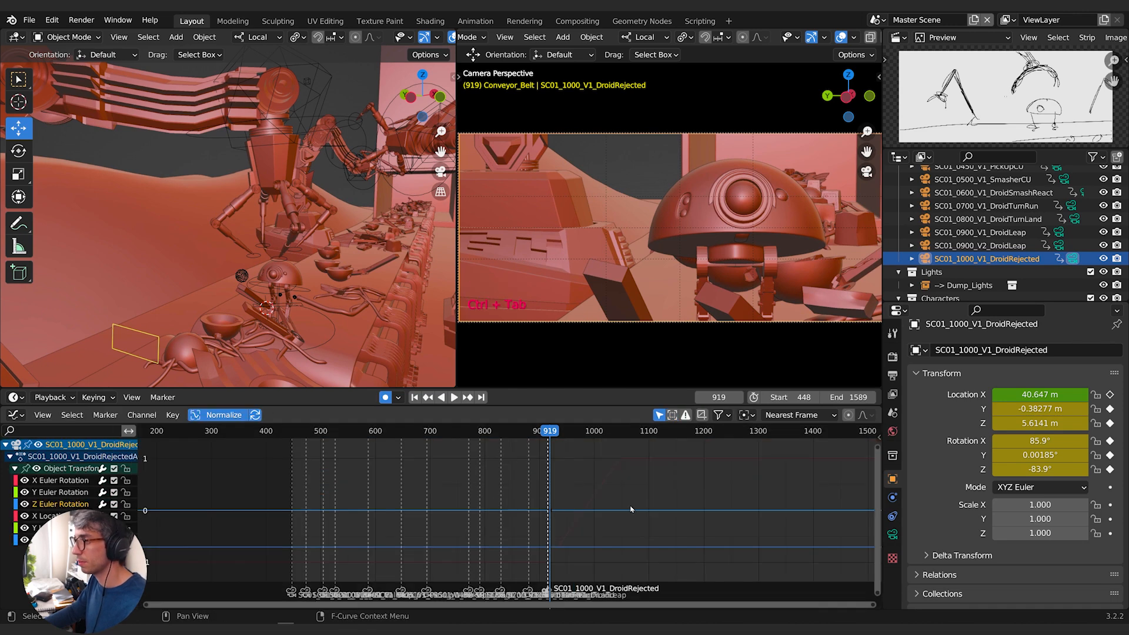
Examine the camera's rotation and location curves one by one to find the channels for reframing the shot.
click(75, 480)
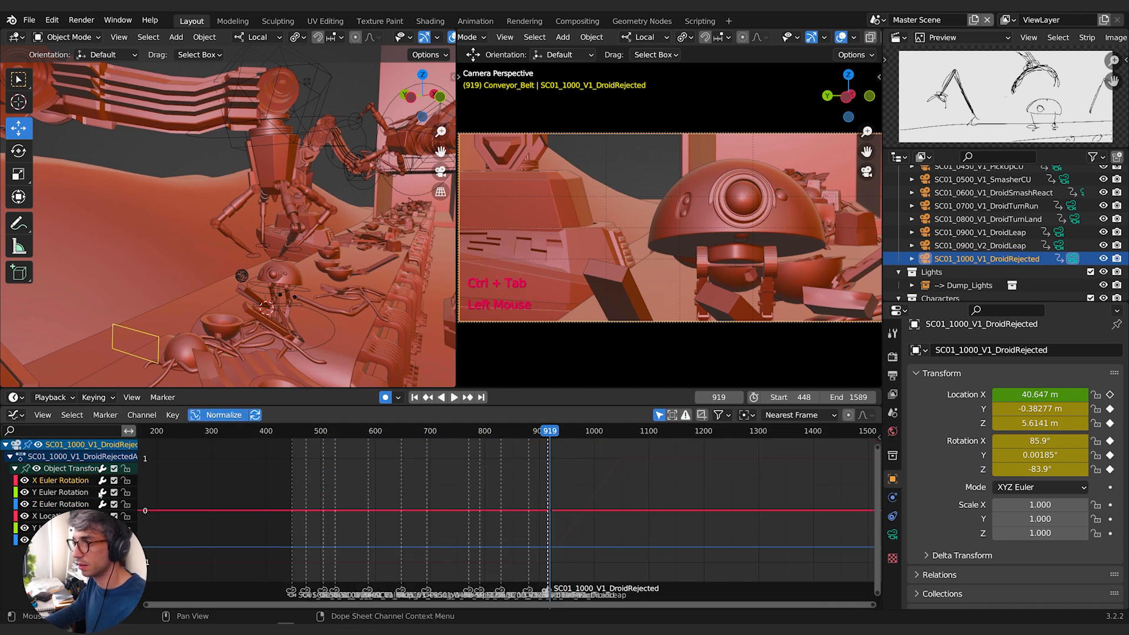
click(72, 493)
click(56, 515)
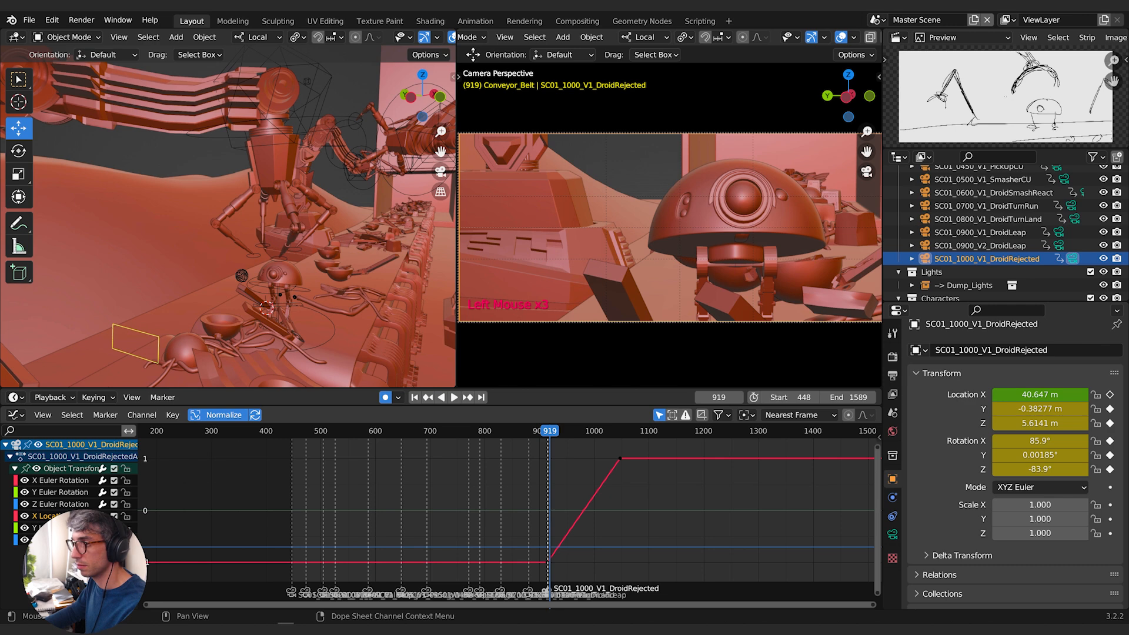
click(55, 528)
click(56, 539)
click(56, 527)
click(56, 516)
click(56, 527)
shift+click(56, 540)
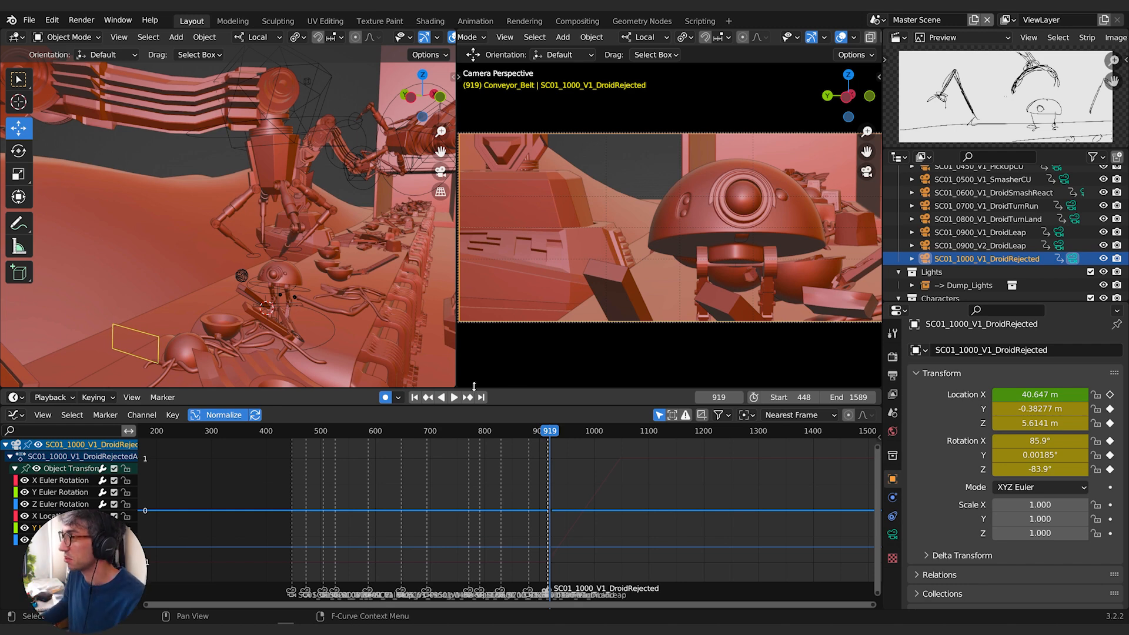
Move the camera's Y Location curve keys vertically to about -0.009 m.
click(56, 528)
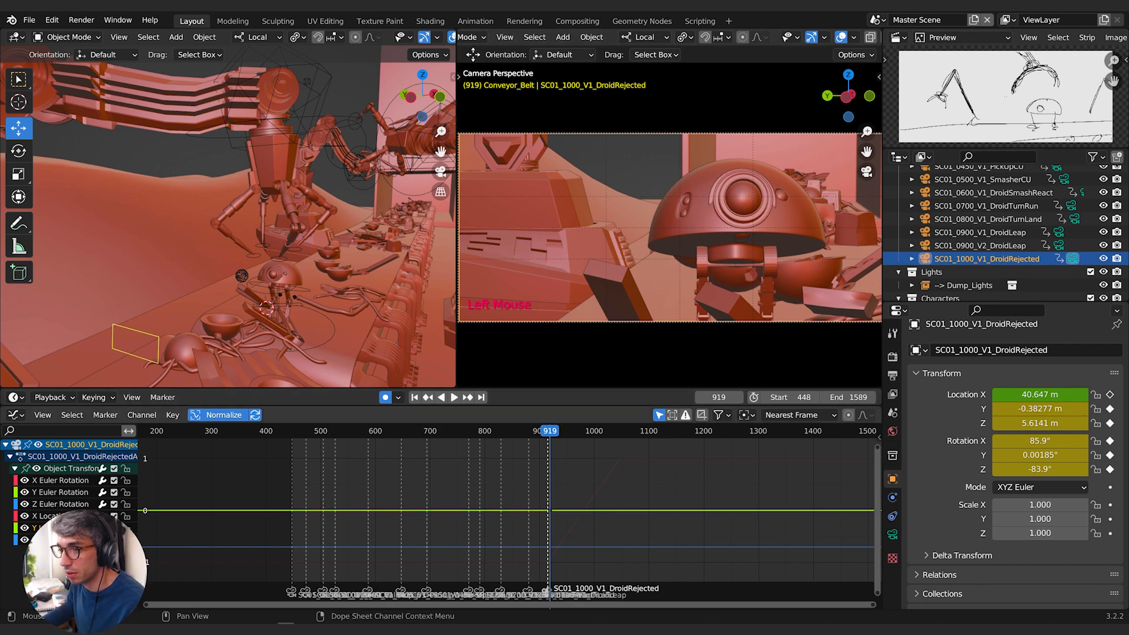
double_click(549, 509)
key(g)
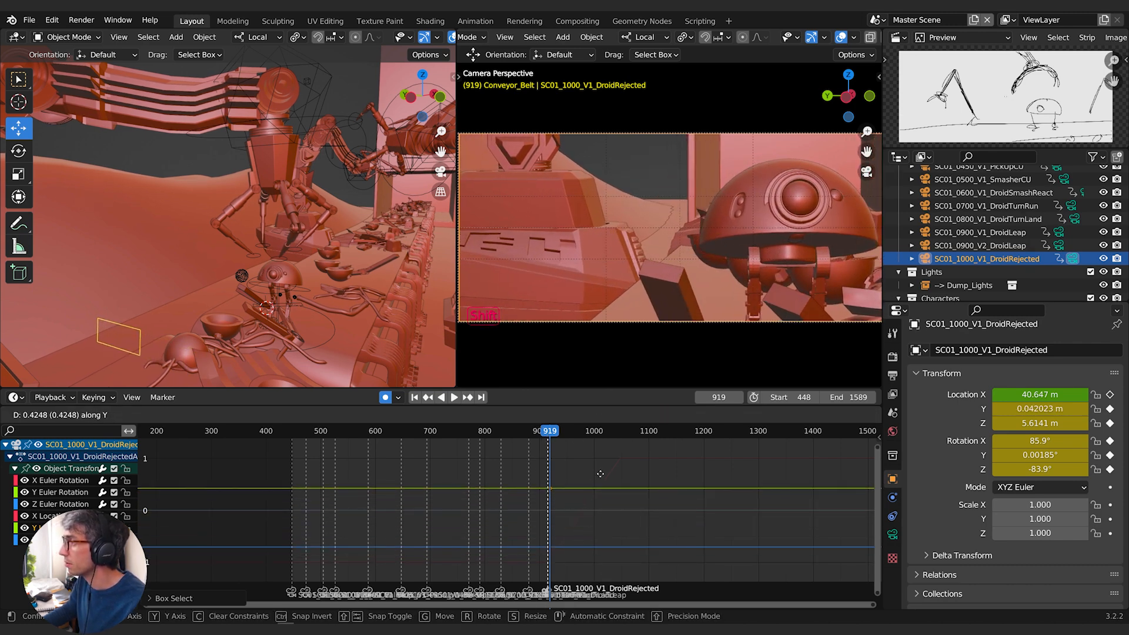
click(604, 499)
Lower the camera's Z Euler Rotation curve keys to about -89.7° so the camera faces straight along the belt.
middle_drag(197, 269, 265, 290)
scroll(235, 294, down, 1)
shift+middle_drag(142, 306, 247, 361)
click(64, 504)
double_click(564, 519)
middle_drag(579, 521, 549, 534)
key(g)
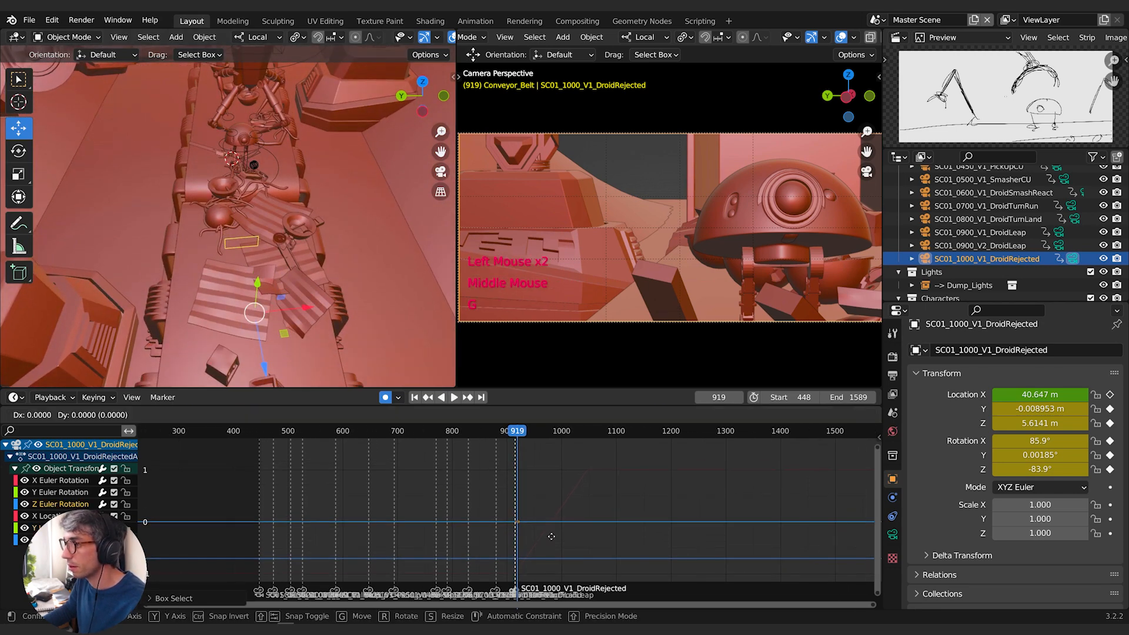
key(shift)
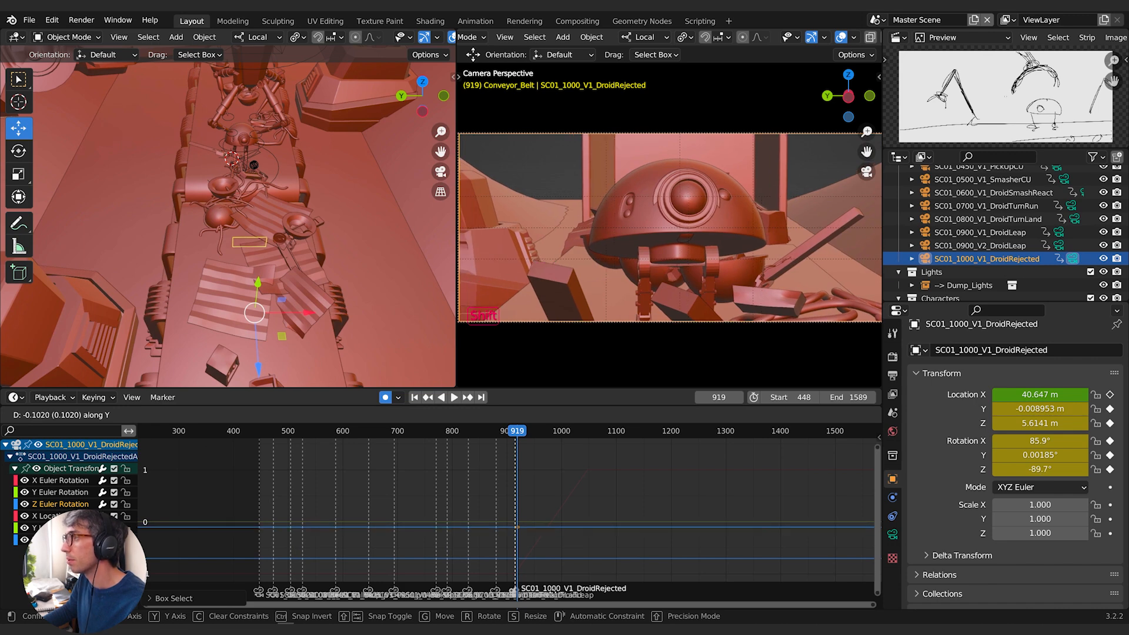
click(562, 581)
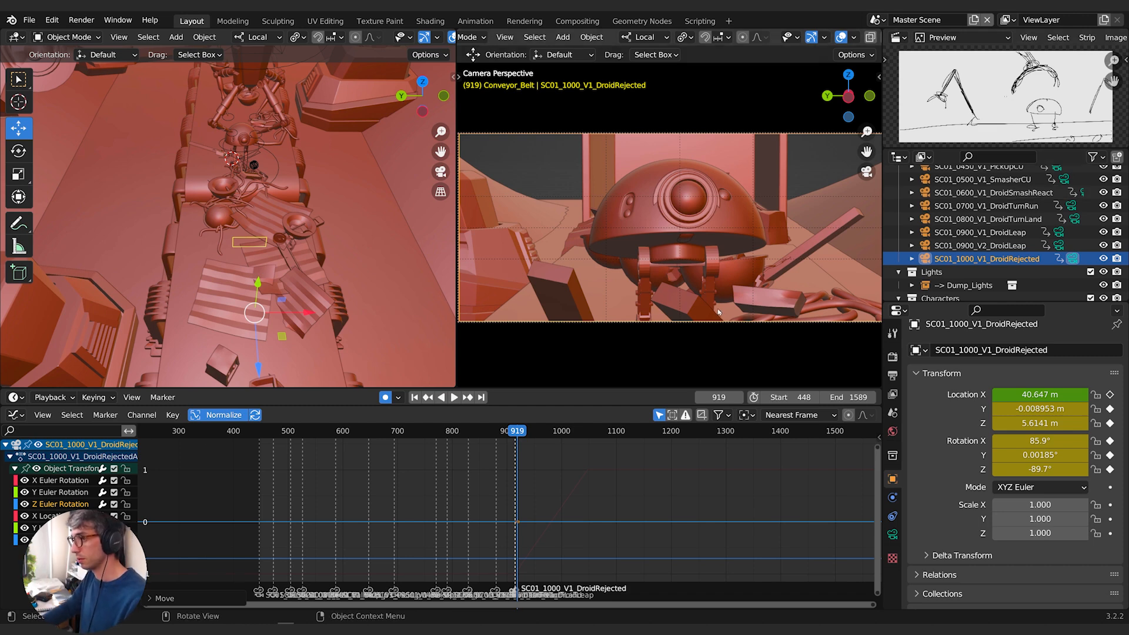
click(56, 491)
double_click(516, 521)
key(g)
key(shift)
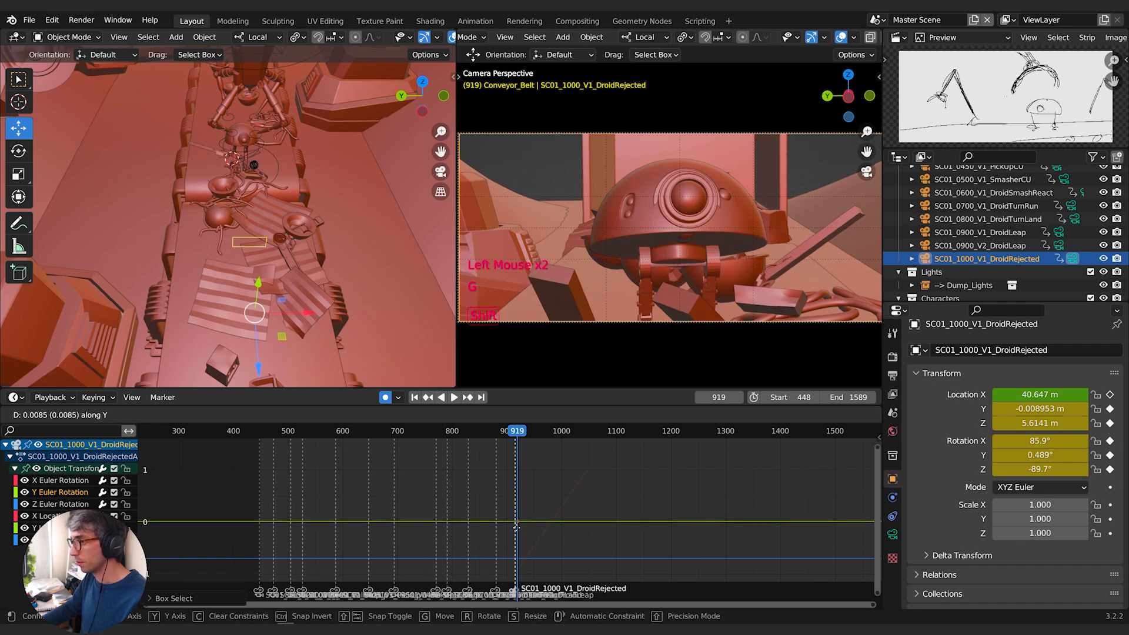
right_click(259, 536)
Move the camera's Y Location curve keys vertically to about -0.17 m.
click(36, 528)
drag(532, 510, 499, 536)
key(g)
key(y)
key(shift)
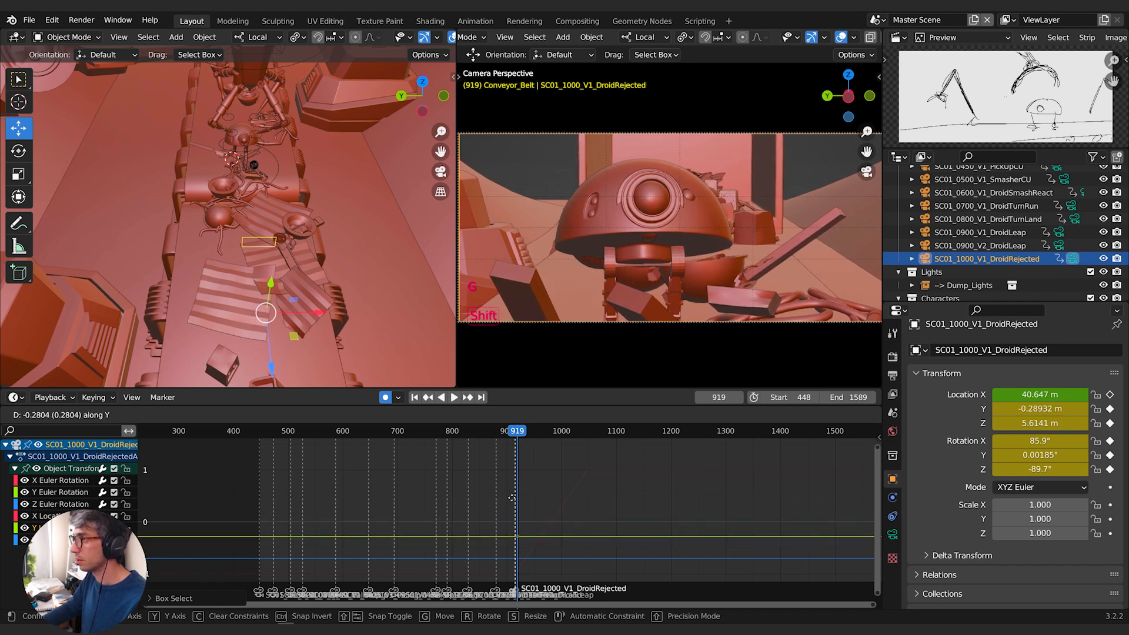
click(534, 445)
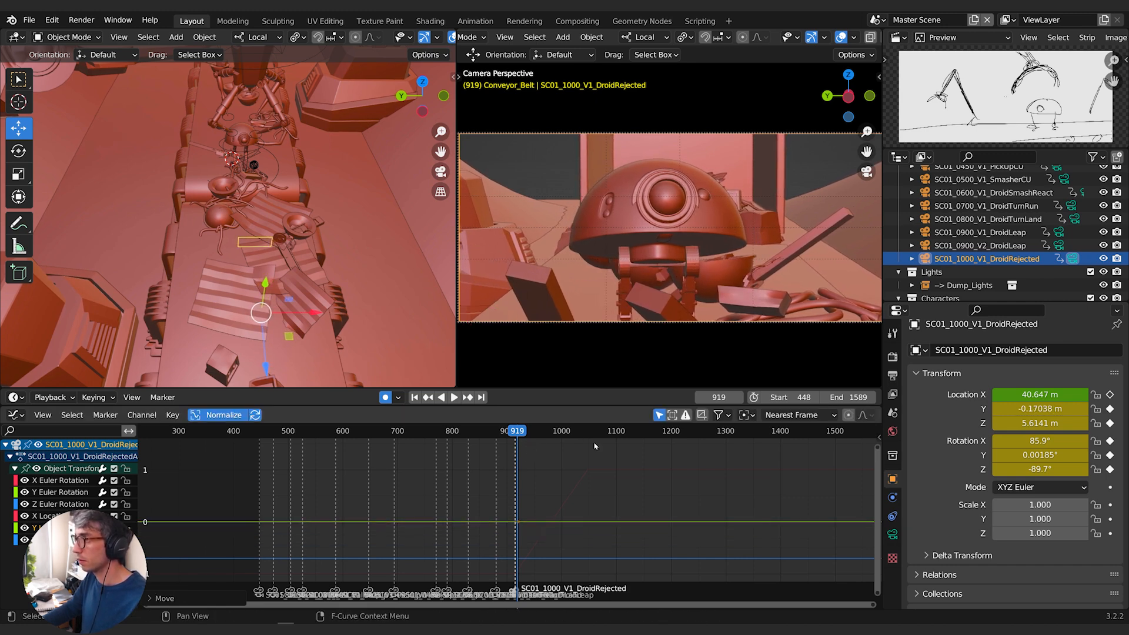
Raise the camera's Z Euler Rotation curve keys to about -89.2°.
click(62, 504)
click(557, 544)
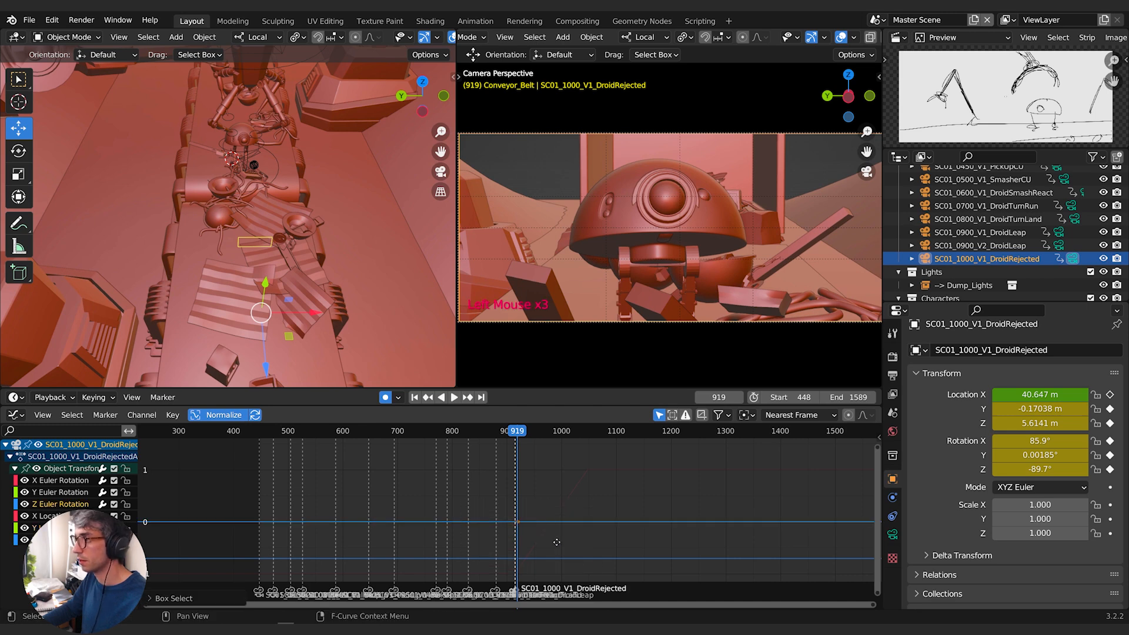
key(g)
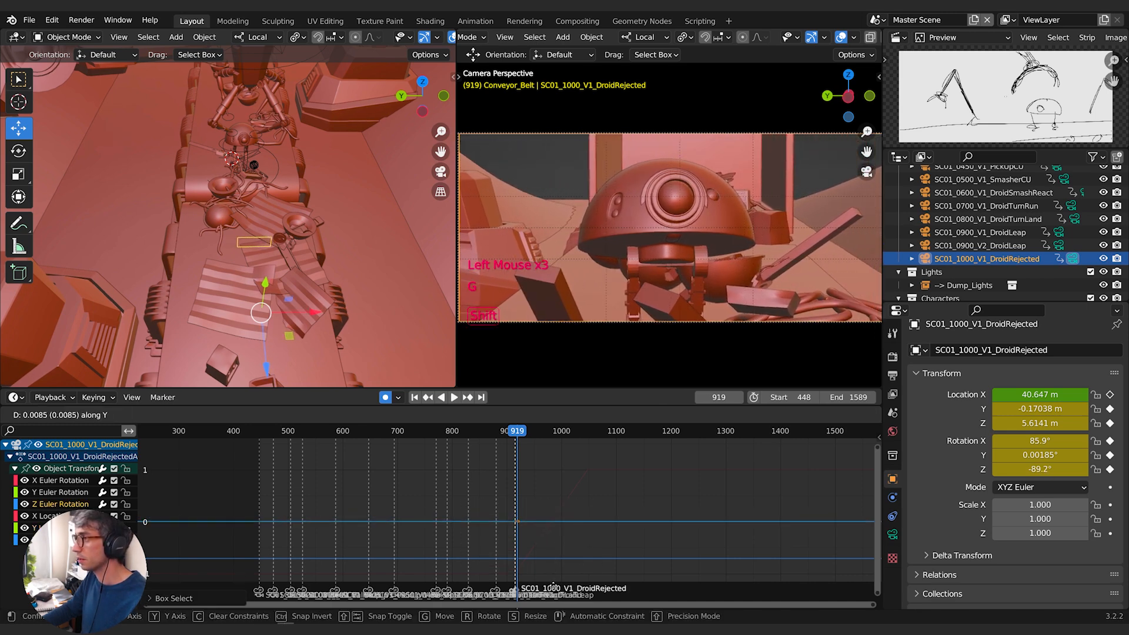
click(541, 576)
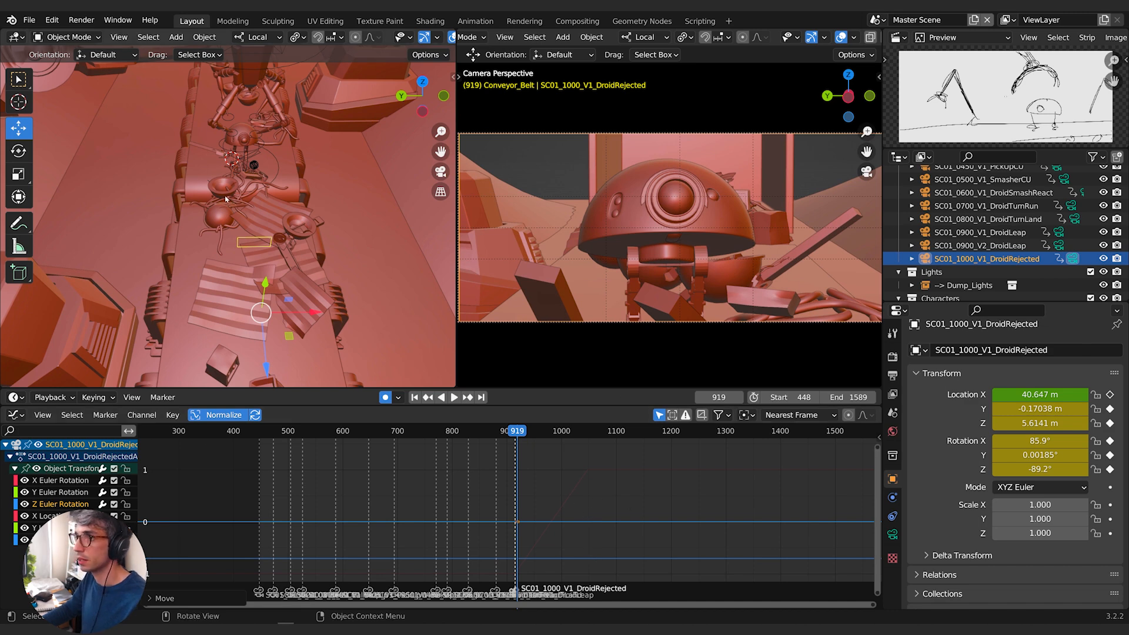
Select the Droid Rig, enter Pose Mode, and isolate the Look Control bone's X Location curve.
click(256, 171)
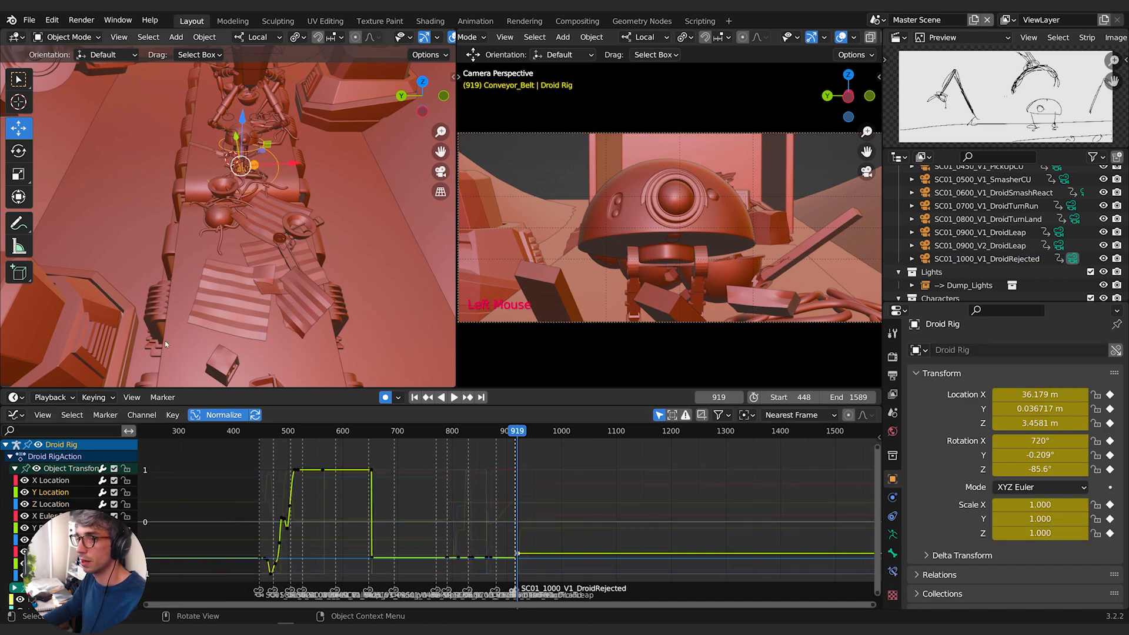
key(ctrl+Tab)
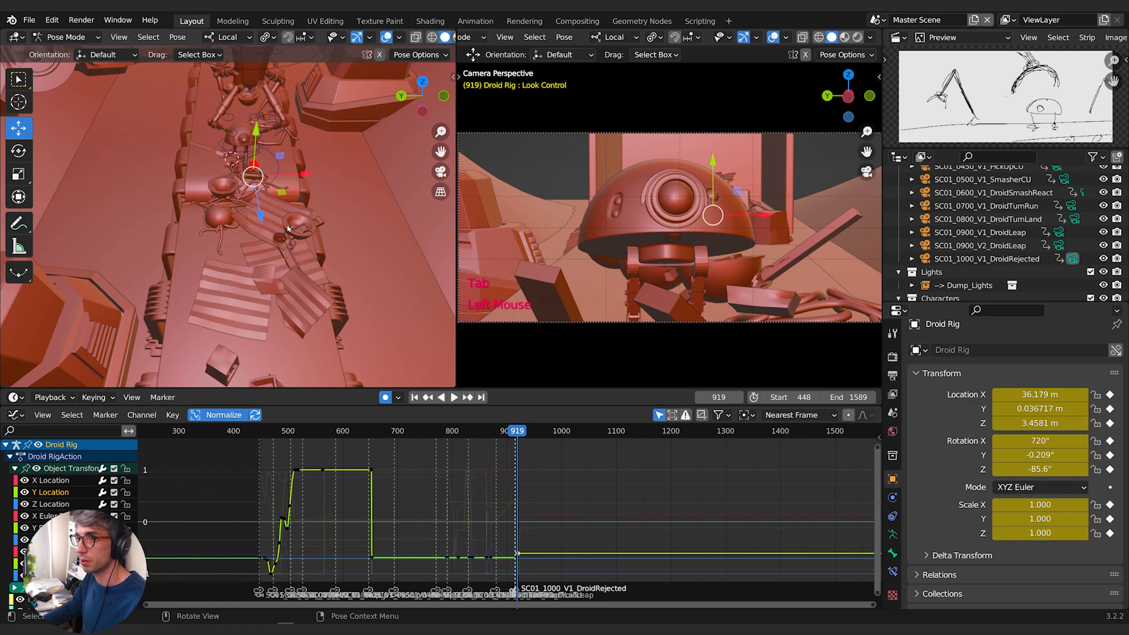
middle_drag(83, 564, 52, 504)
click(15, 555)
middle_drag(15, 555, 15, 501)
click(50, 512)
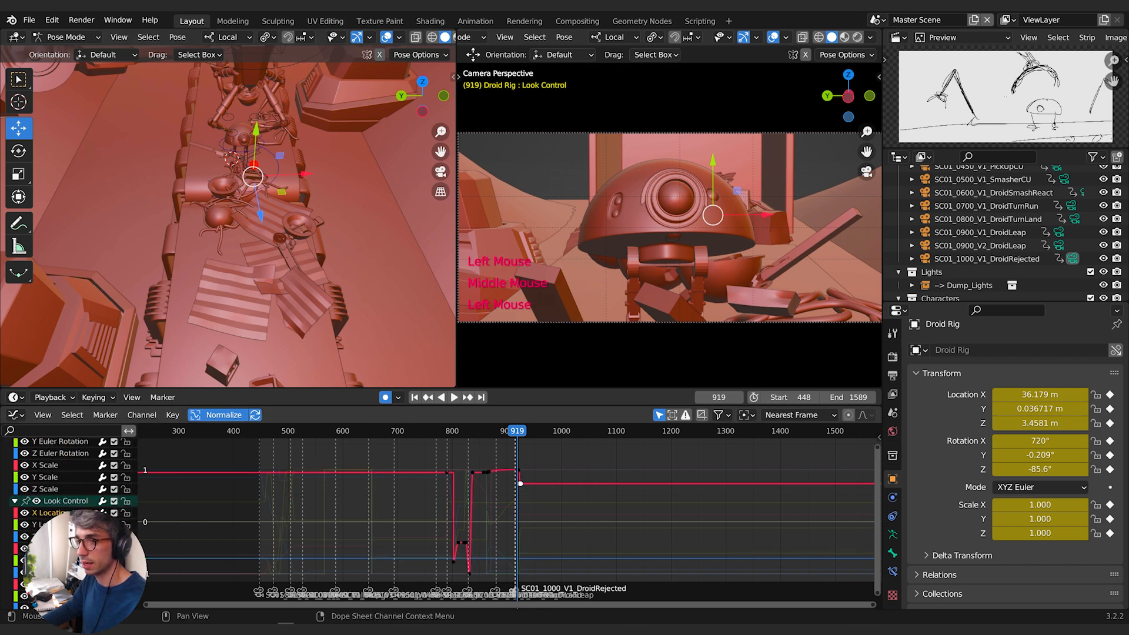
Move the Look Control's X Location key just after frame 920 vertically to about -0.42 m.
scroll(563, 497, up, 4)
mouse_move(562, 497)
middle_down()
mouse_move(558, 518)
mouse_move(547, 474)
mouse_move(555, 508)
middle_up()
scroll(558, 518, up, 3)
scroll(546, 514, up, 1)
drag(548, 512, 503, 544)
key(g)
key(y)
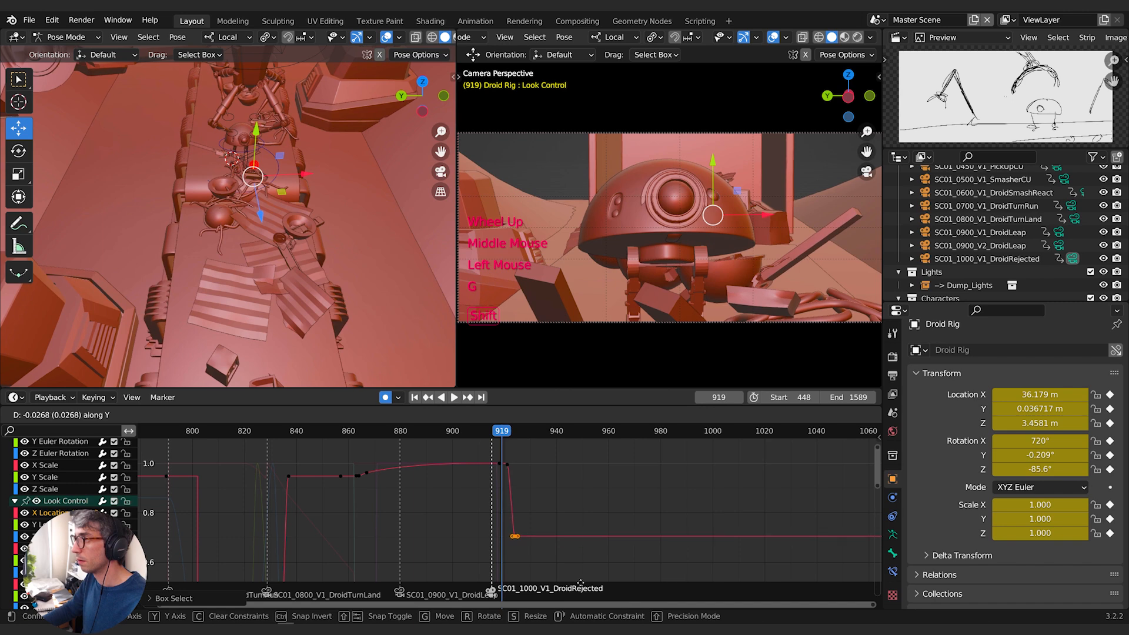
key(shift)
click(577, 472)
scroll(549, 511, down, 5)
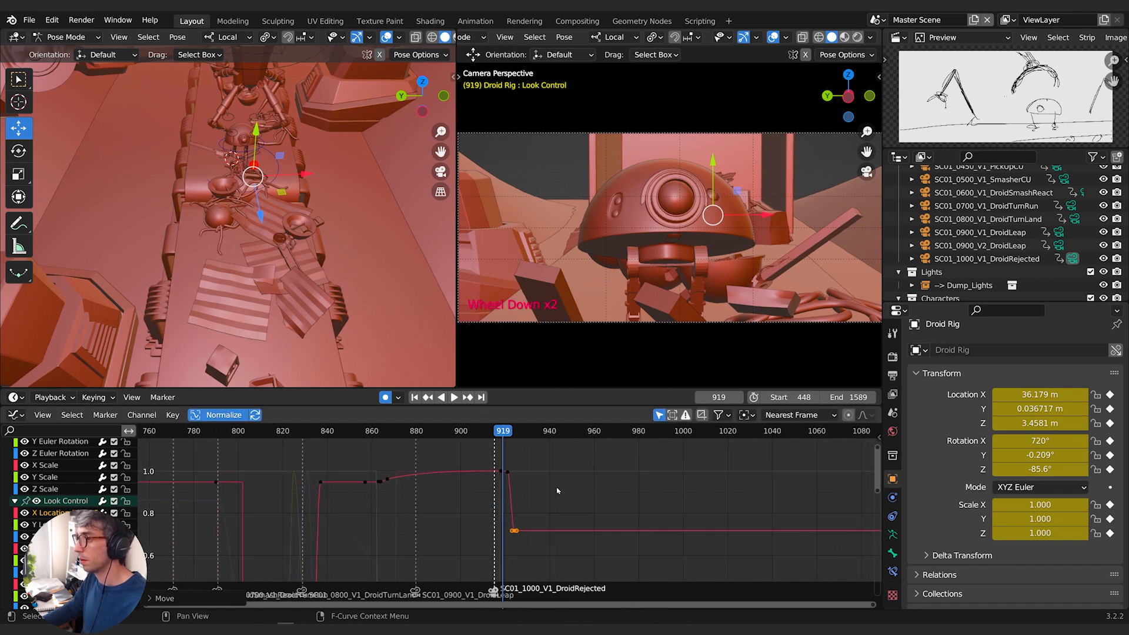
middle_drag(548, 511, 533, 500)
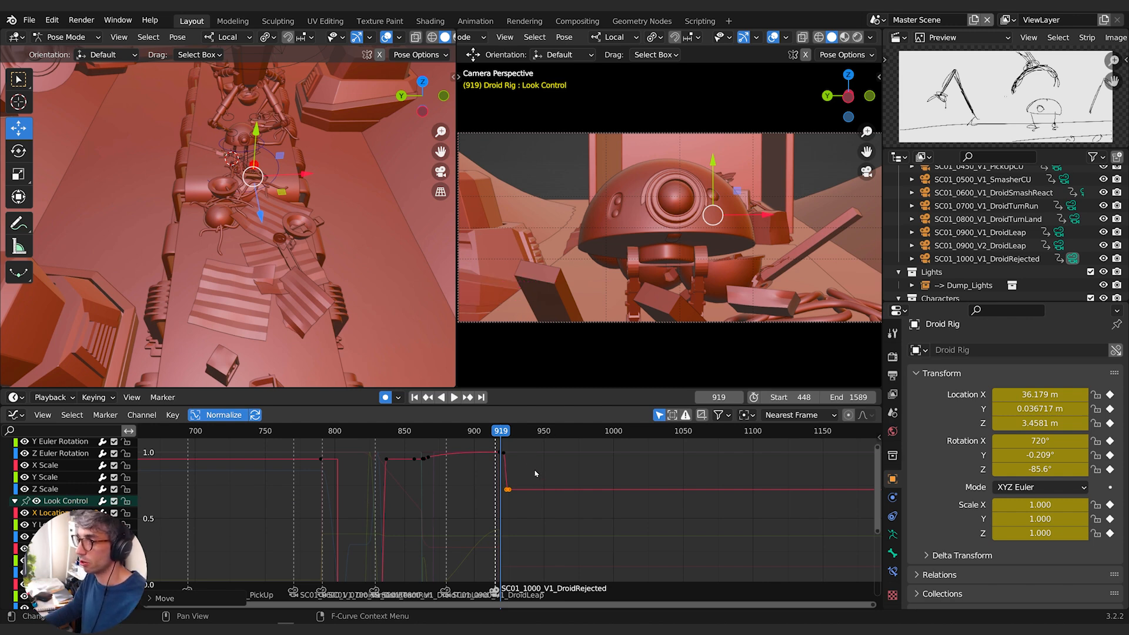
mouse_move(537, 473)
middle_down()
mouse_move(549, 498)
mouse_move(530, 483)
middle_up()
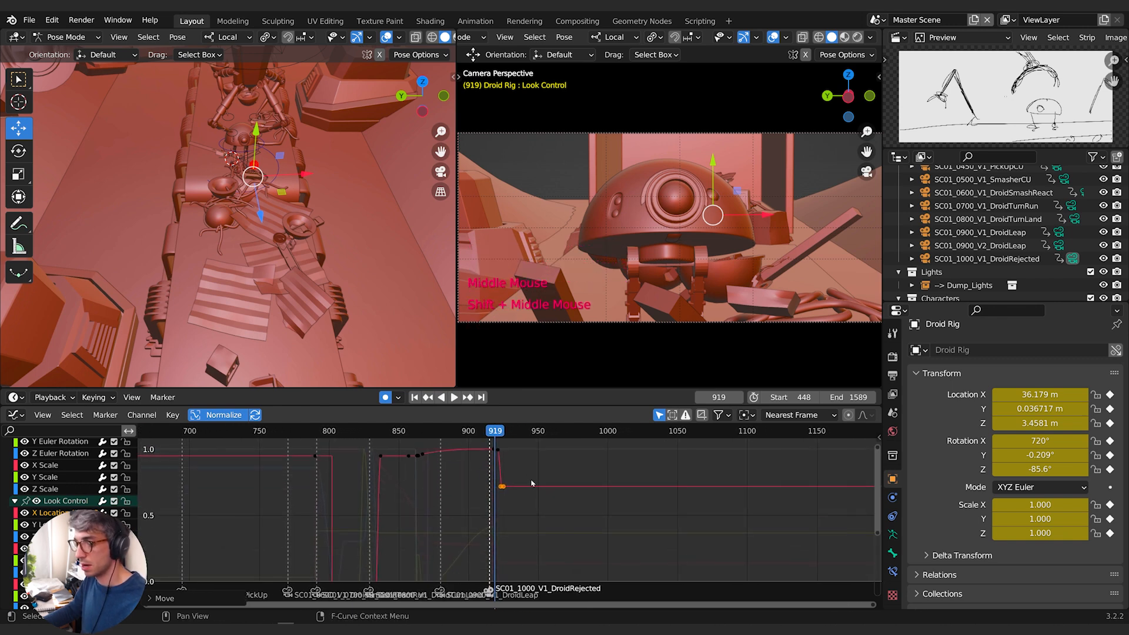
alt+middle_click(556, 470)
ctrl+alt+middle_click(554, 487)
ctrl+shift+middle_click(557, 473)
ctrl+shift+middle_click(545, 486)
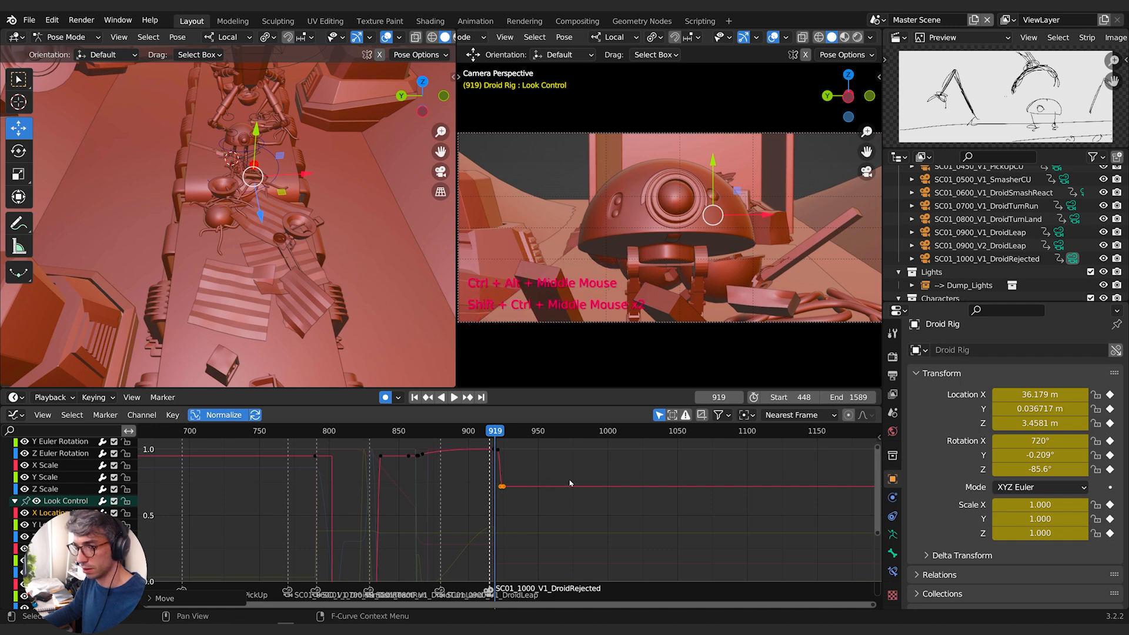
shift+middle_drag(573, 484, 592, 496)
Scrub to frame 944 and examine the droid's pose alongside the X Location keys around frame 920.
shift+right_drag(588, 483, 548, 489)
shift+middle_drag(589, 480, 574, 485)
ctrl+shift+middle_click(574, 485)
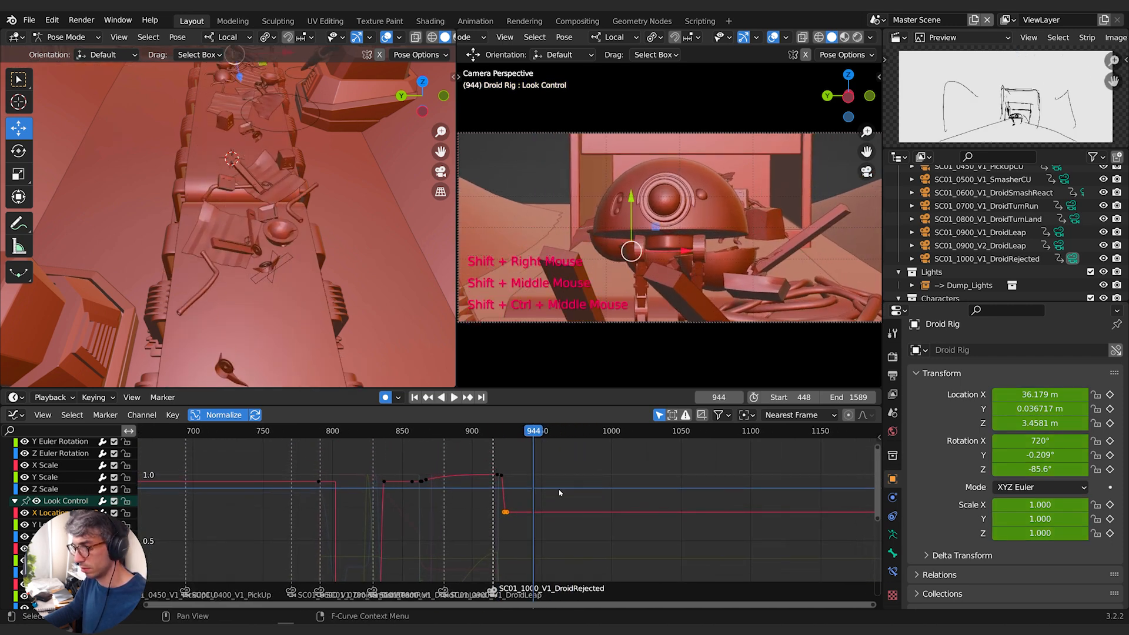
ctrl+alt+shift+middle_click(559, 492)
ctrl+alt+middle_click(559, 491)
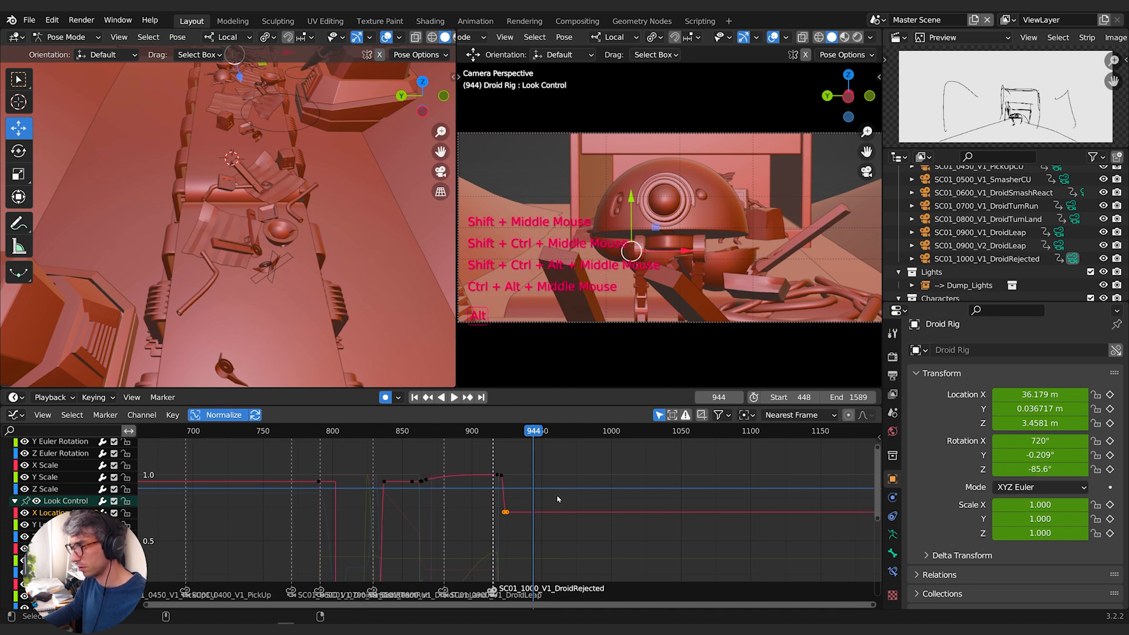
alt+shift+middle_click(597, 489)
ctrl+shift+middle_click(567, 483)
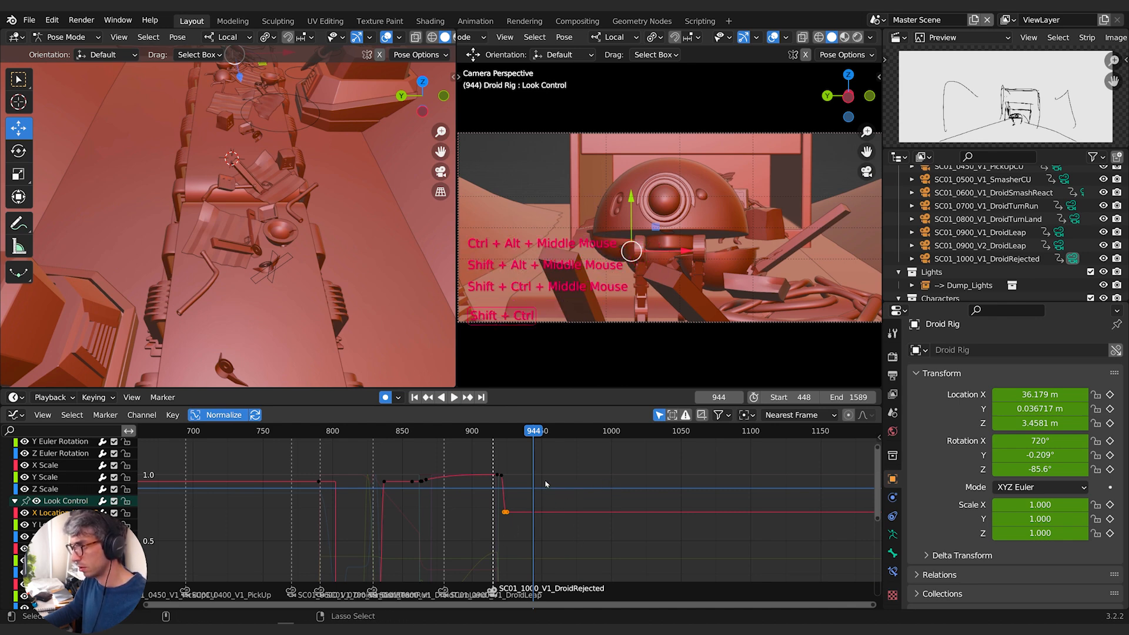
ctrl+middle_drag(547, 520, 523, 569)
scroll(505, 535, down, 3)
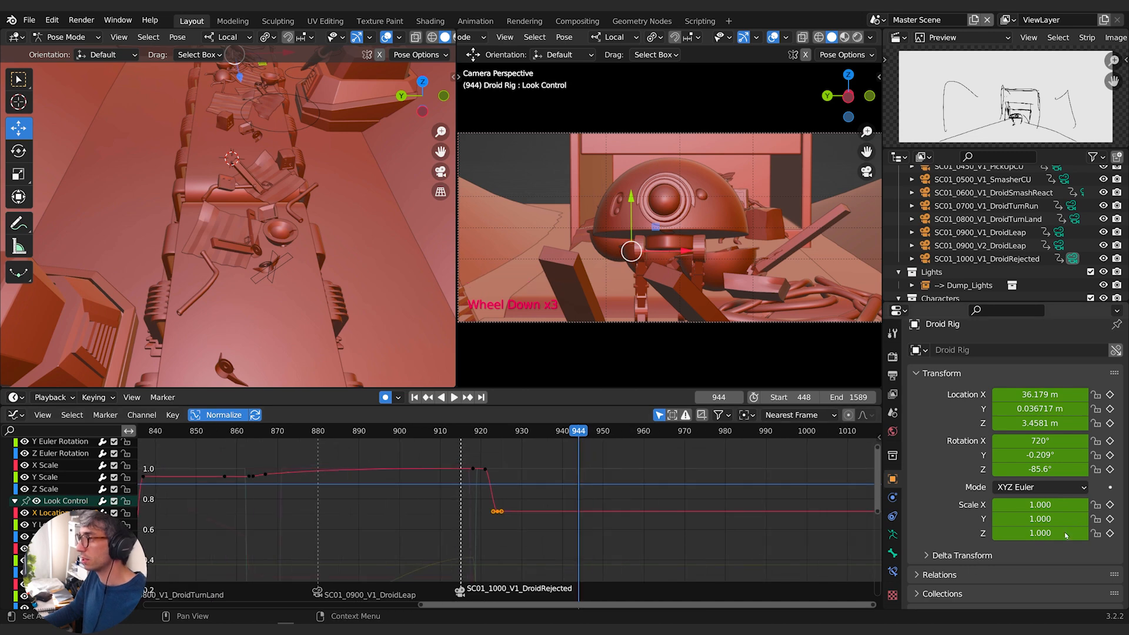
Raise the Look Control's X Location key just after frame 920 to about -0.29 m.
click(496, 507)
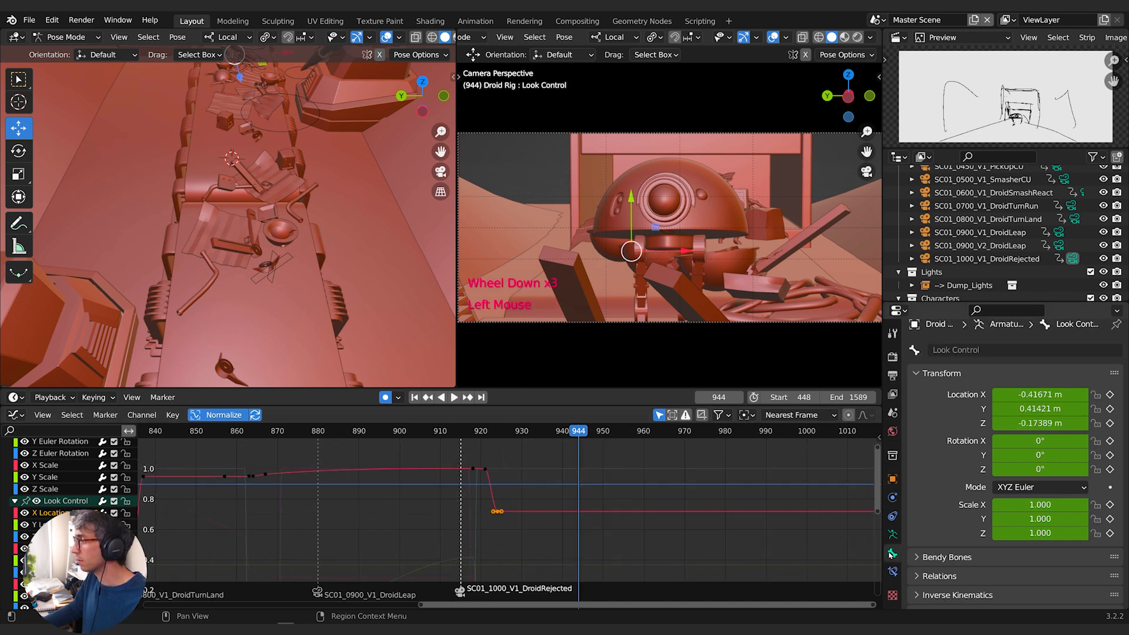
key(g)
key(shift)
click(501, 508)
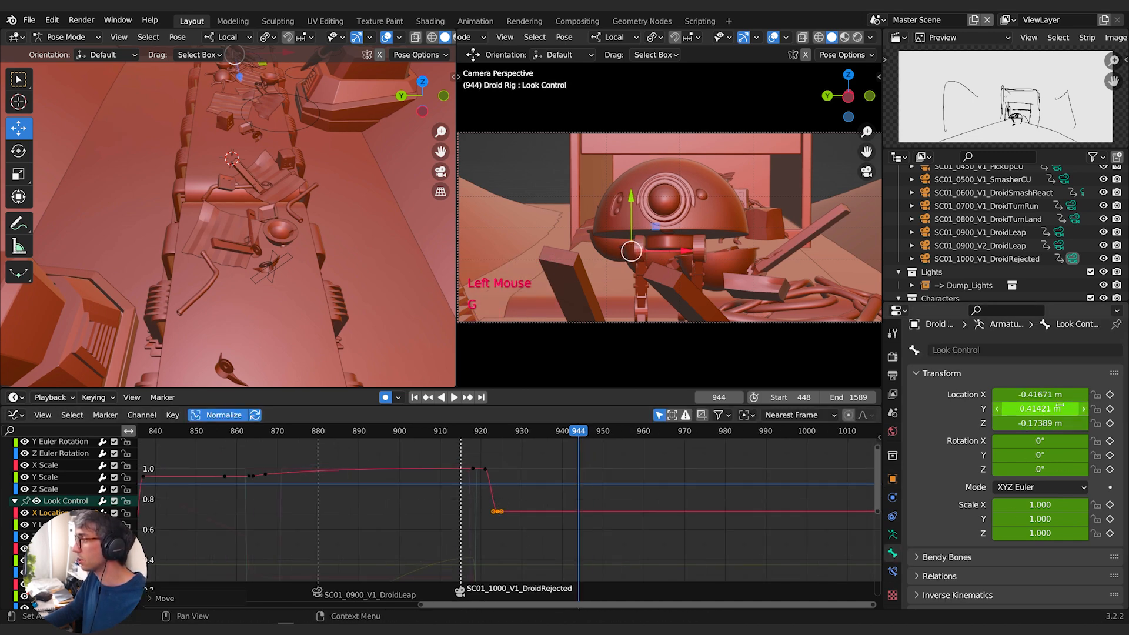
key(g)
key(g)
key(shift)
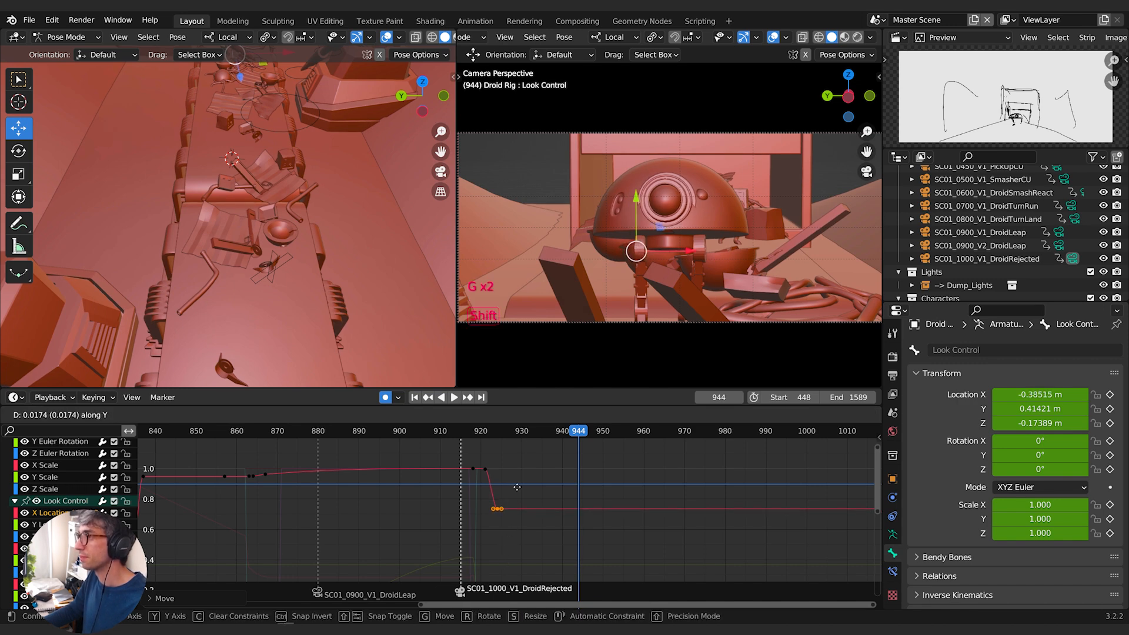
click(528, 500)
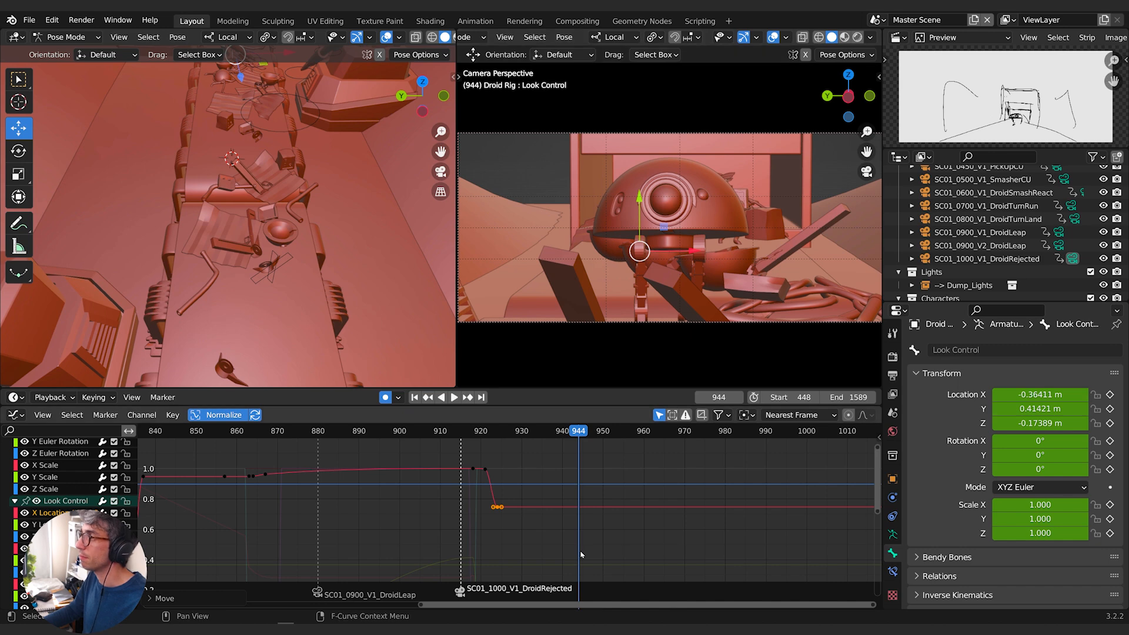
key(g)
key(shift)
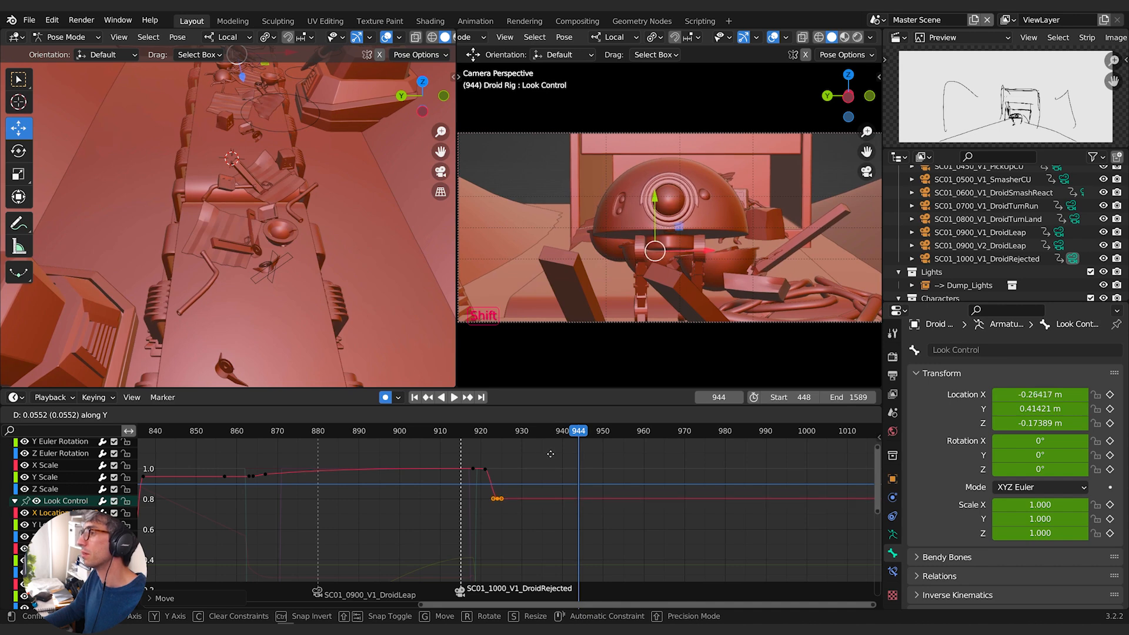
click(607, 460)
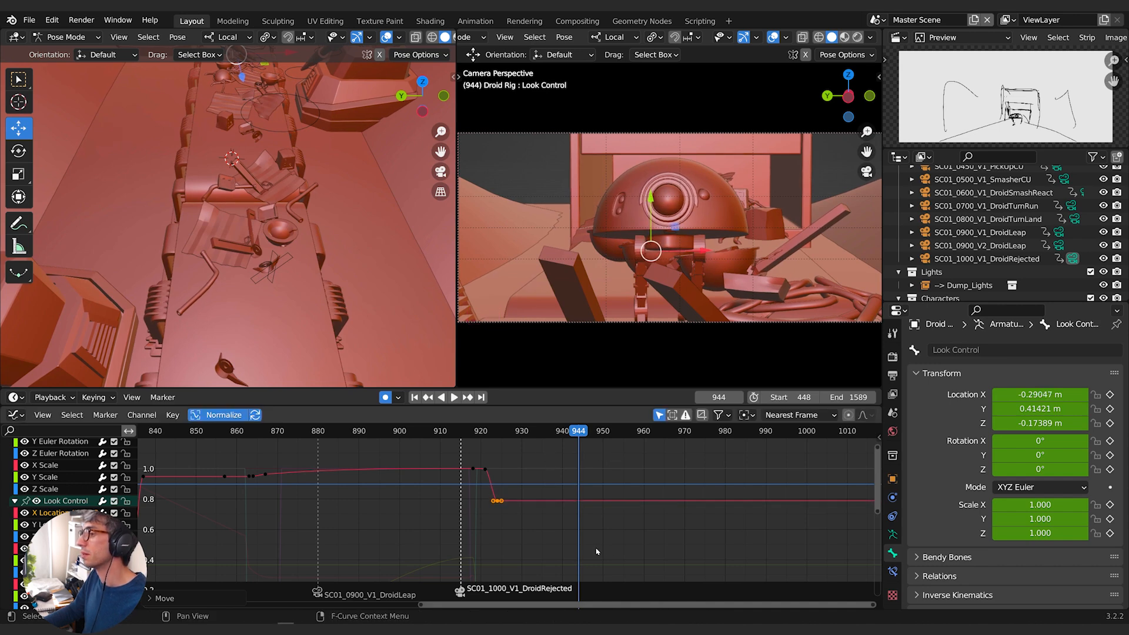
Play back the DroidRejected shot from around frame 900 to review the droid's look direction.
drag(583, 430, 395, 431)
key(space)
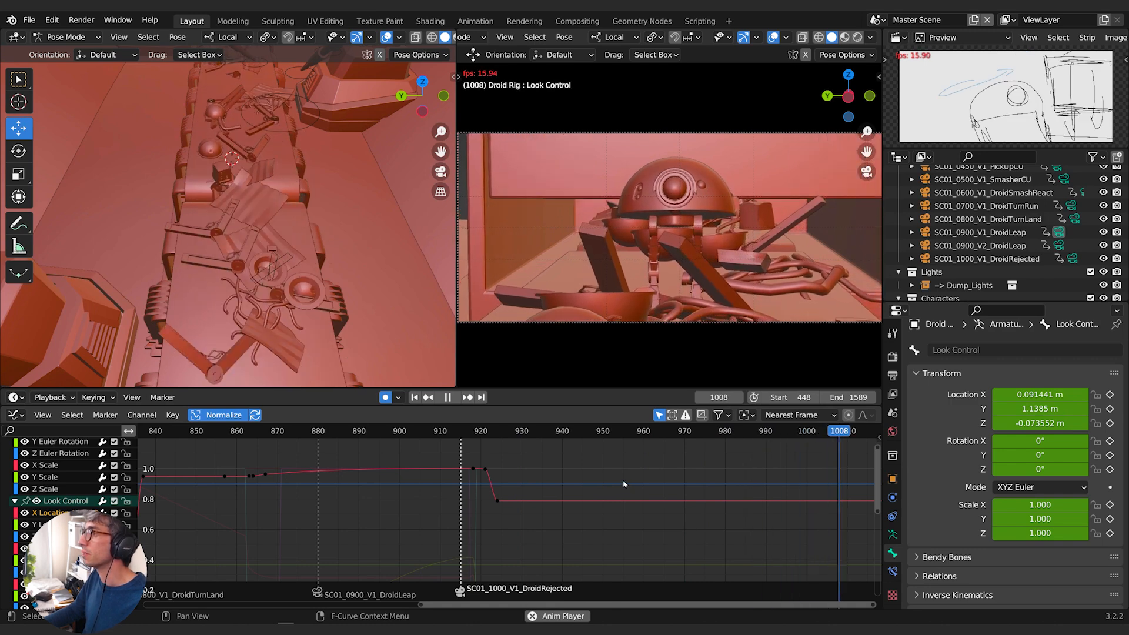
key(space)
middle_drag(722, 481, 573, 423)
scroll(753, 506, down, 2)
click(599, 431)
key(space)
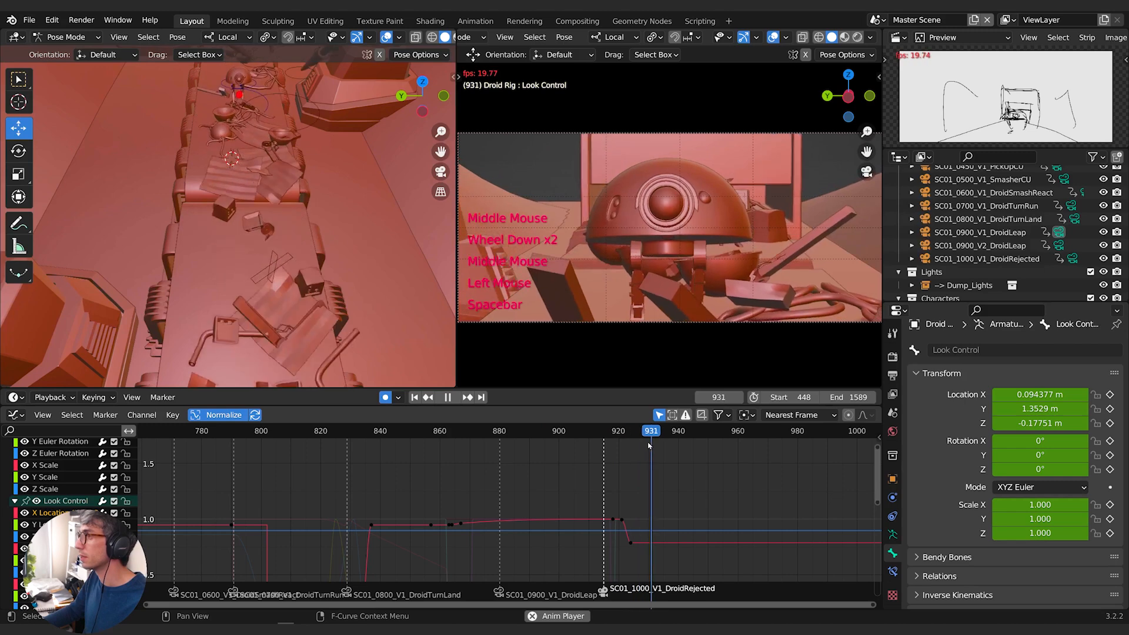
key(space)
Focus the free viewport on the droid's Body bone for a clearer view of the rig.
shift+middle_drag(245, 111, 264, 176)
scroll(264, 176, up, 2)
scroll(271, 178, down, 1)
click(275, 179)
key(KP_Decimal)
scroll(275, 179, down, 2)
middle_drag(274, 180, 330, 200)
scroll(331, 201, down, 2)
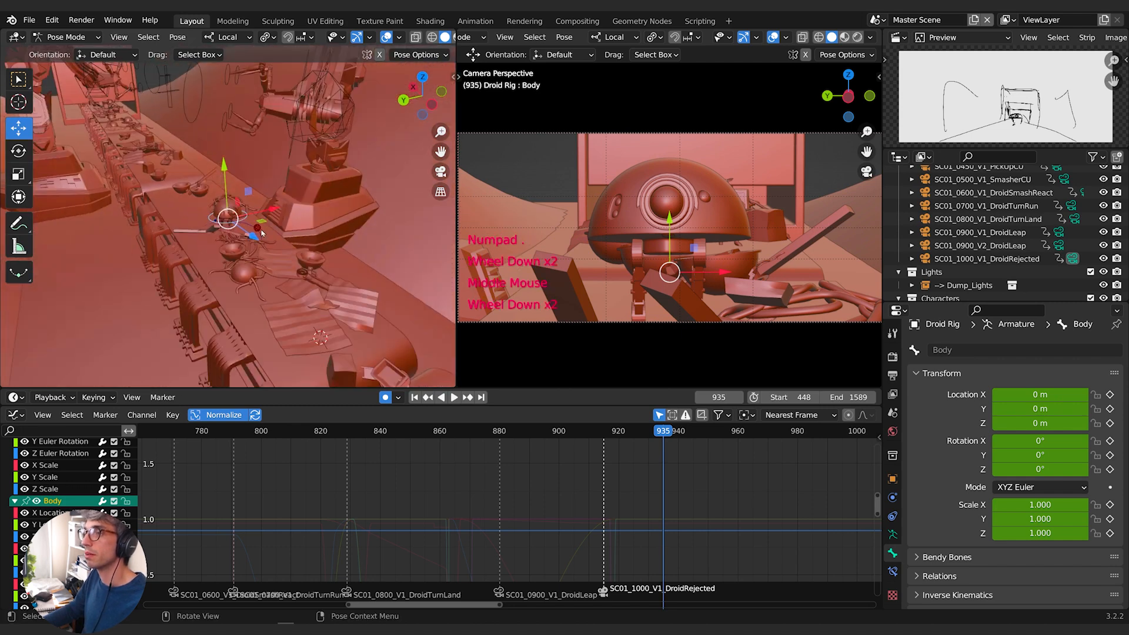
Select the droid's Look Control bone and advance the animation to frame 937.
click(262, 237)
middle_drag(262, 236, 306, 253)
click(620, 432)
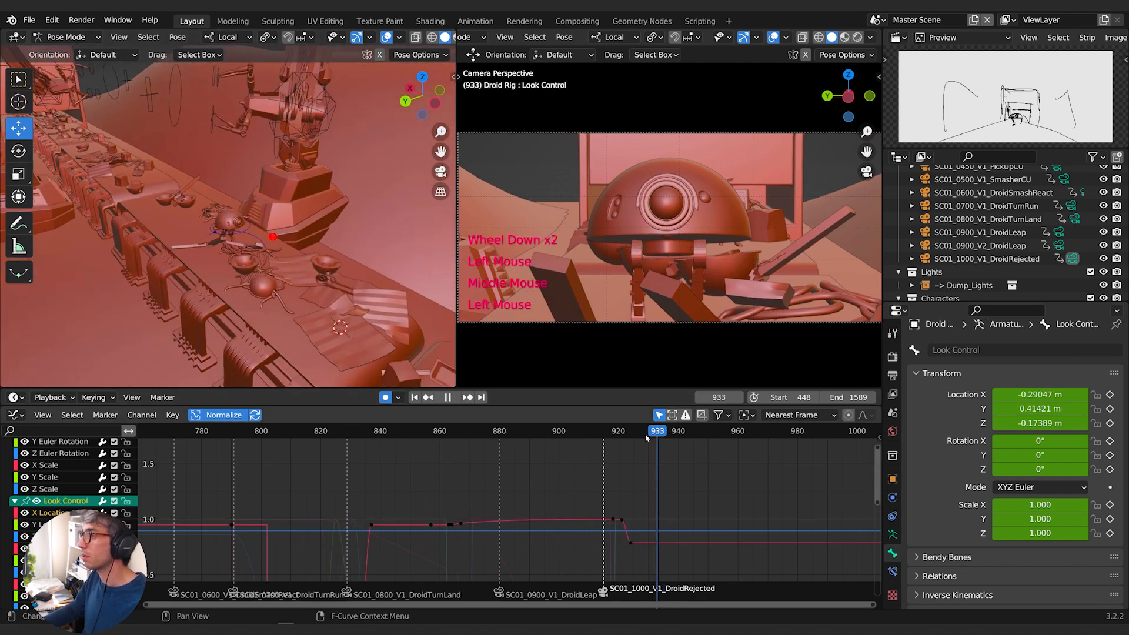
key(space)
key(space)
middle_drag(213, 242, 253, 228)
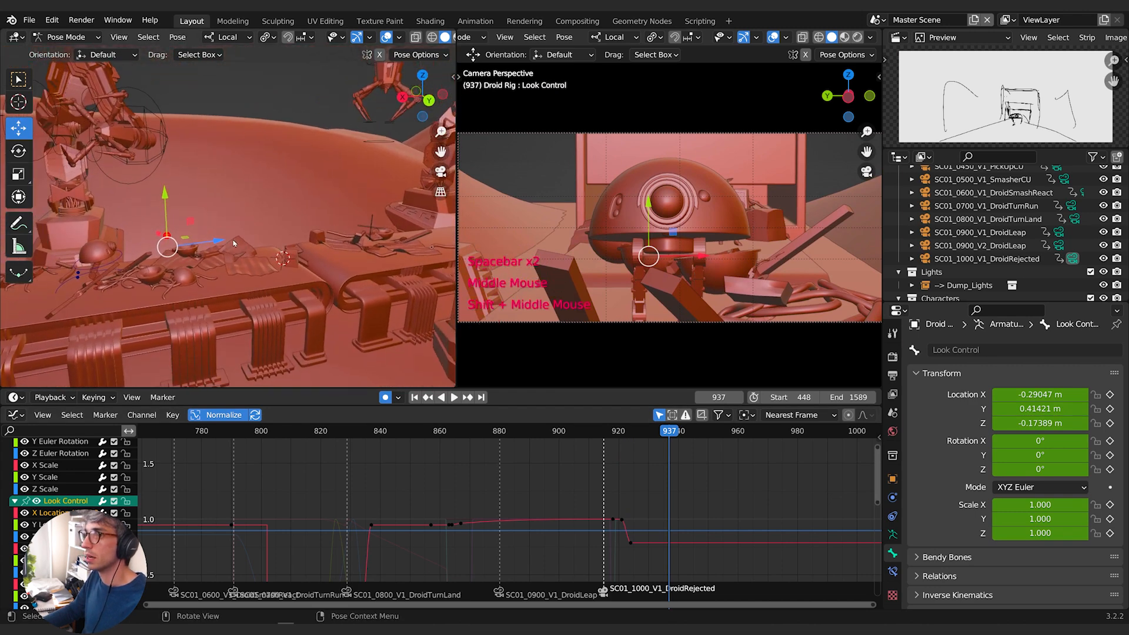
key(g)
key(z)
key(Escape)
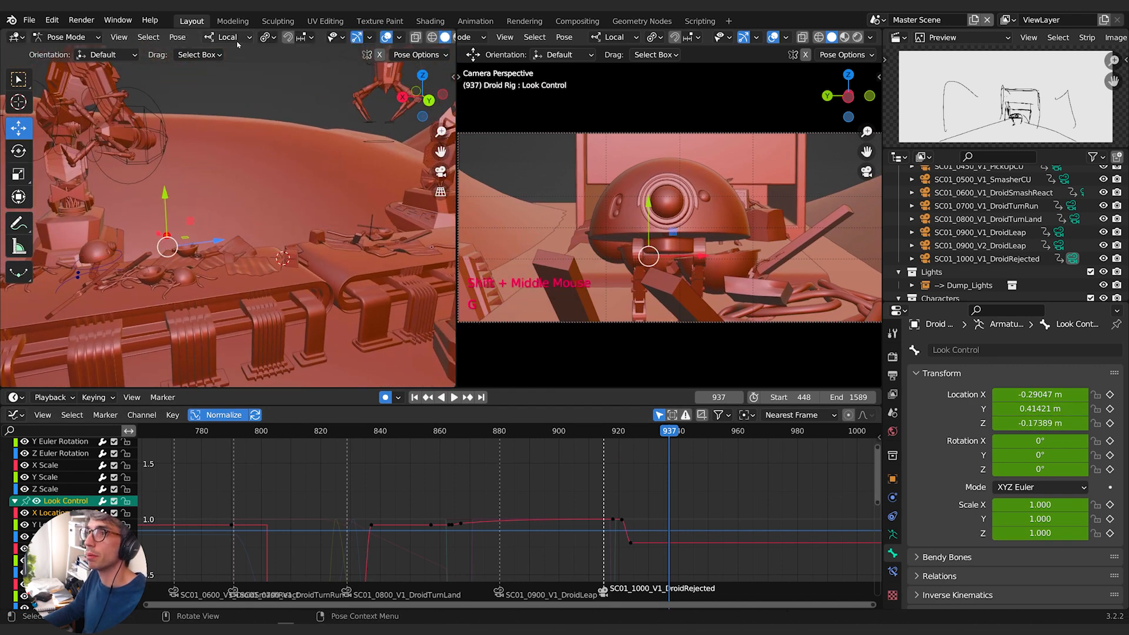
Raise the Look Control bone along its local Y axis to about 0.79 m at frame 937.
key(g)
key(y)
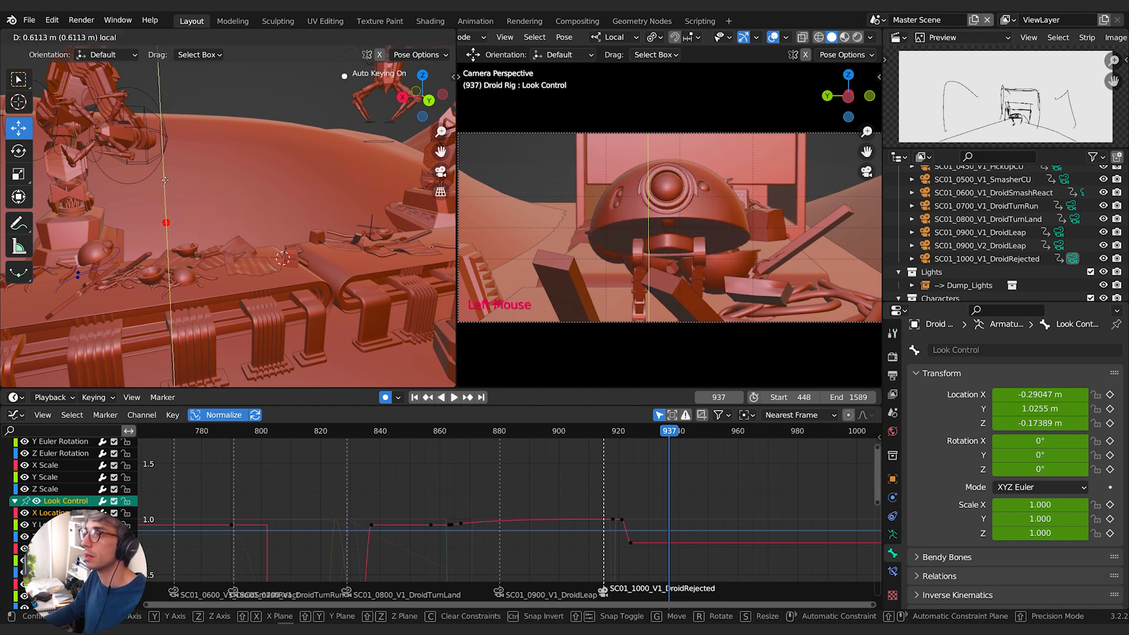
click(679, 453)
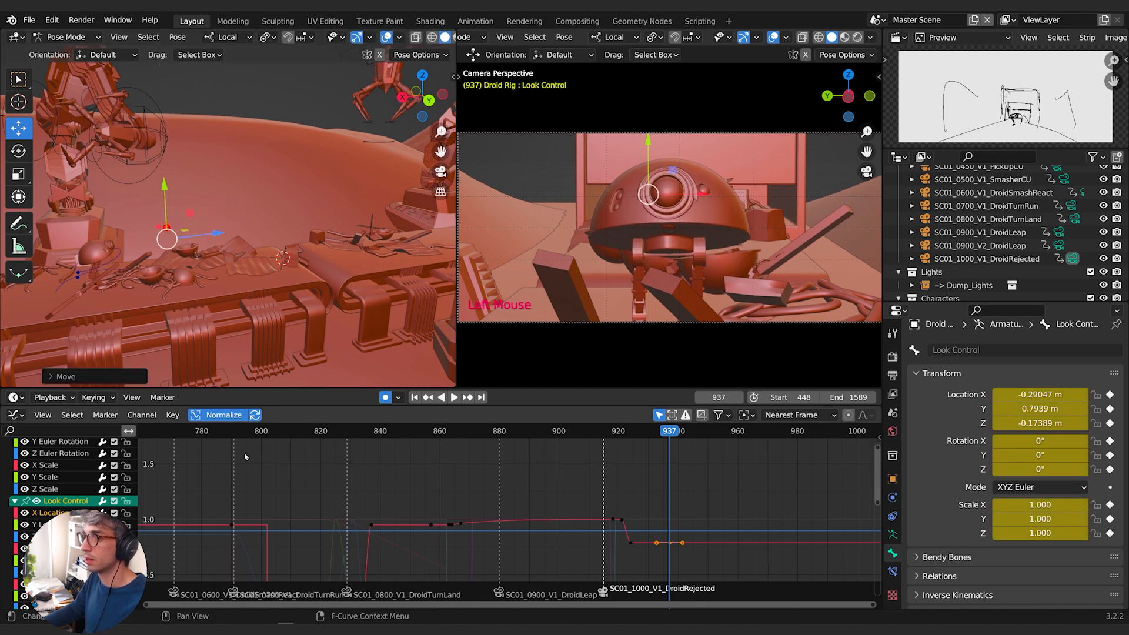
Play to frame 942 and insert a Location & Rotation keyframe on the Look Control bone to hold the look.
click(630, 434)
key(space)
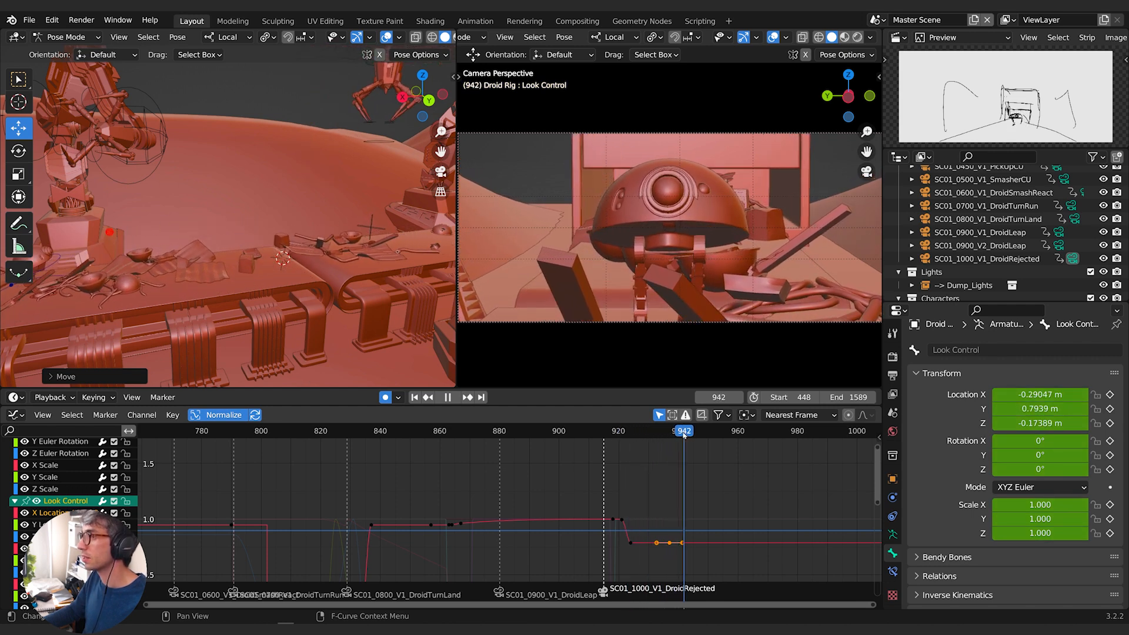
key(space)
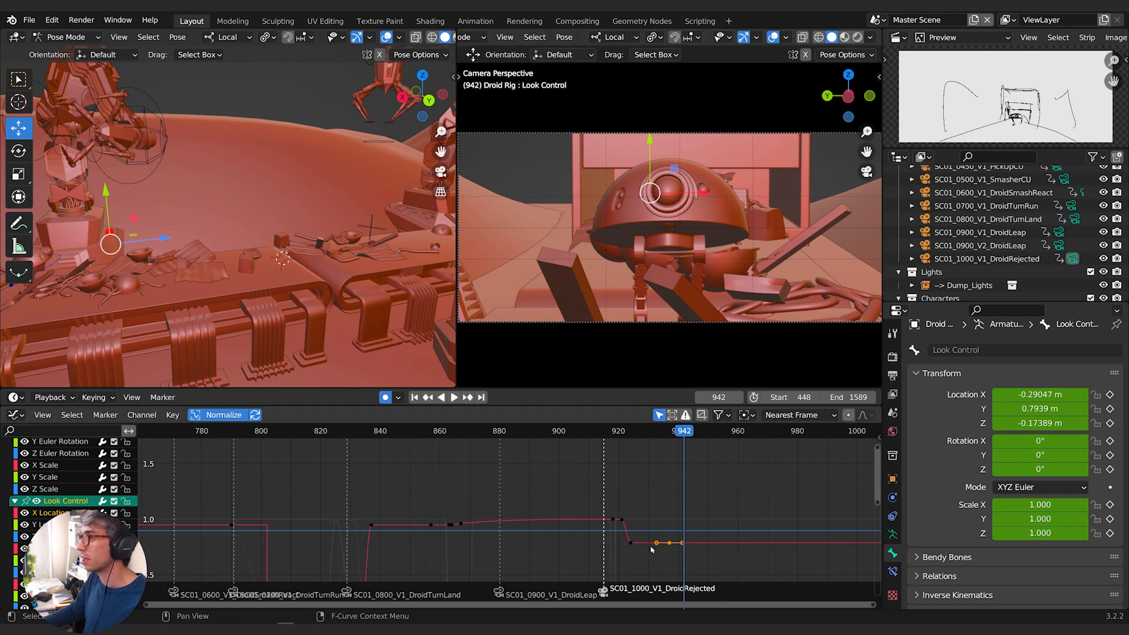
key(i)
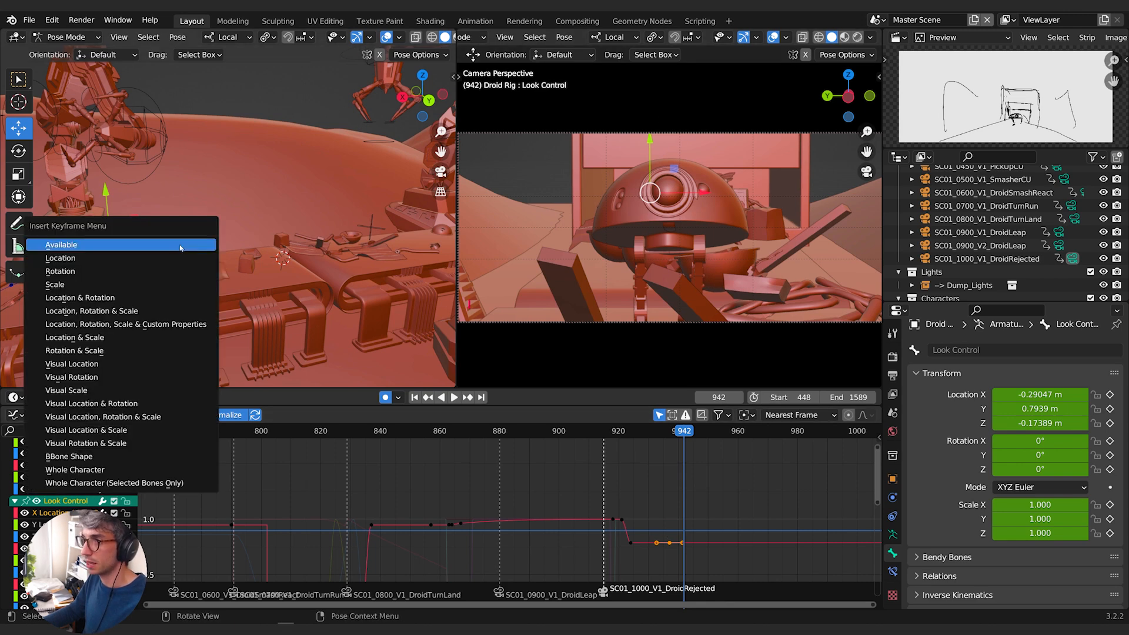
click(111, 300)
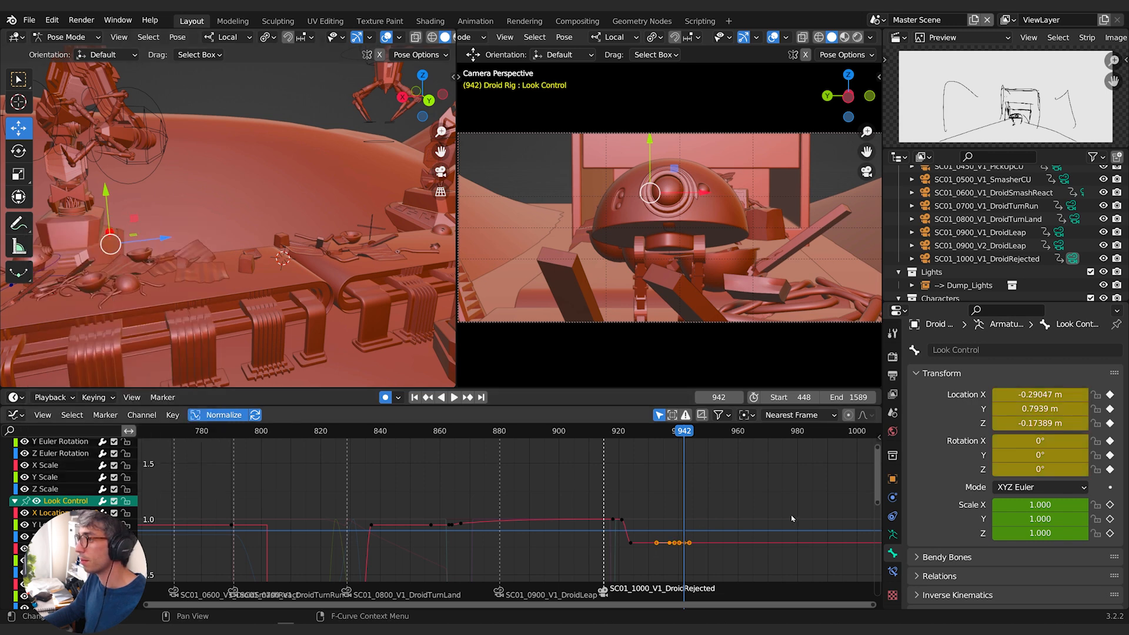
At frame 947, move the Look Control bone to about X 0.74 m, Y 0.24 m, and play on to frame 957.
drag(685, 435, 699, 436)
middle_drag(160, 257, 255, 235)
scroll(176, 247, down, 3)
drag(255, 235, 259, 276)
middle_drag(259, 277, 377, 308)
drag(231, 271, 221, 270)
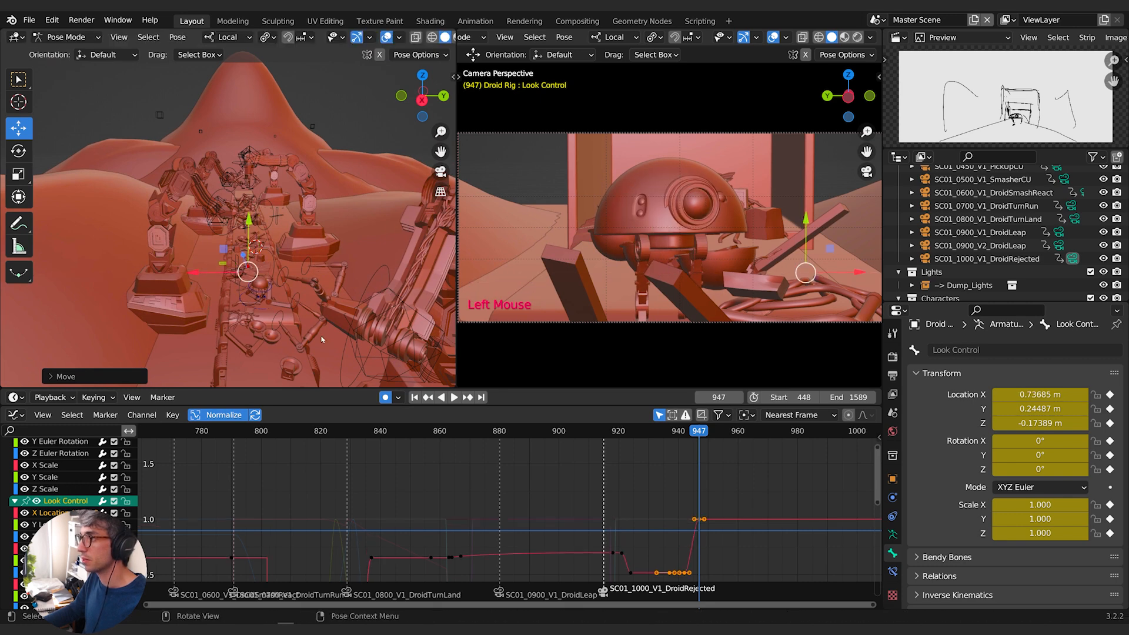
key(space)
key(space)
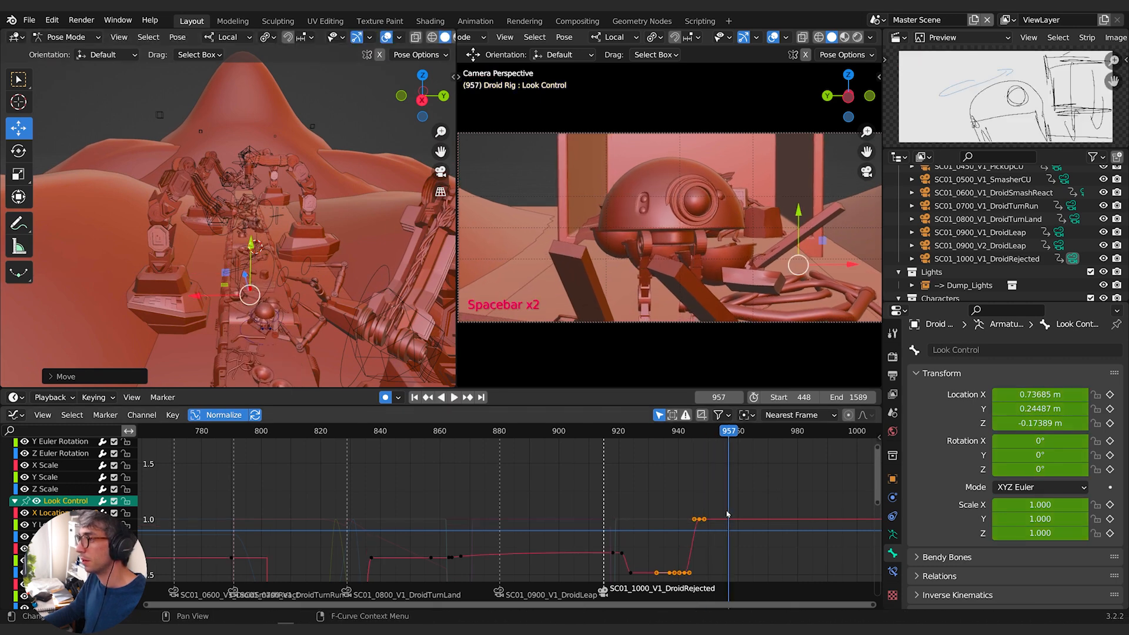
Keyframe the Look Control bone's location and rotation at frame 957, and move it to about X -2.0 m, Y 0.67 m at frame 964.
key(i)
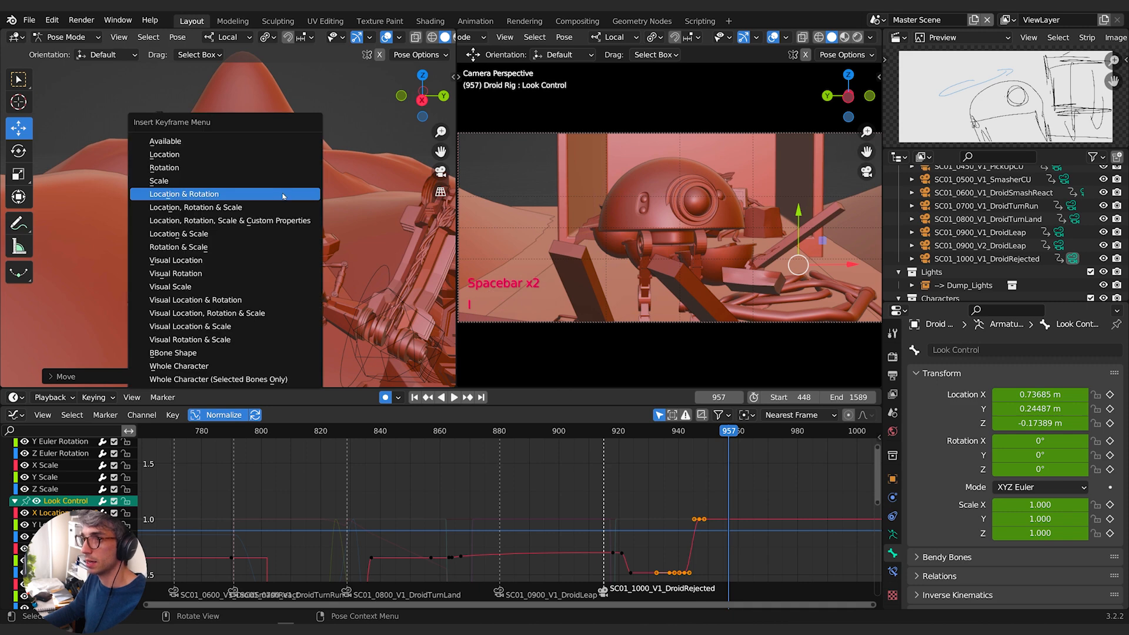
click(283, 194)
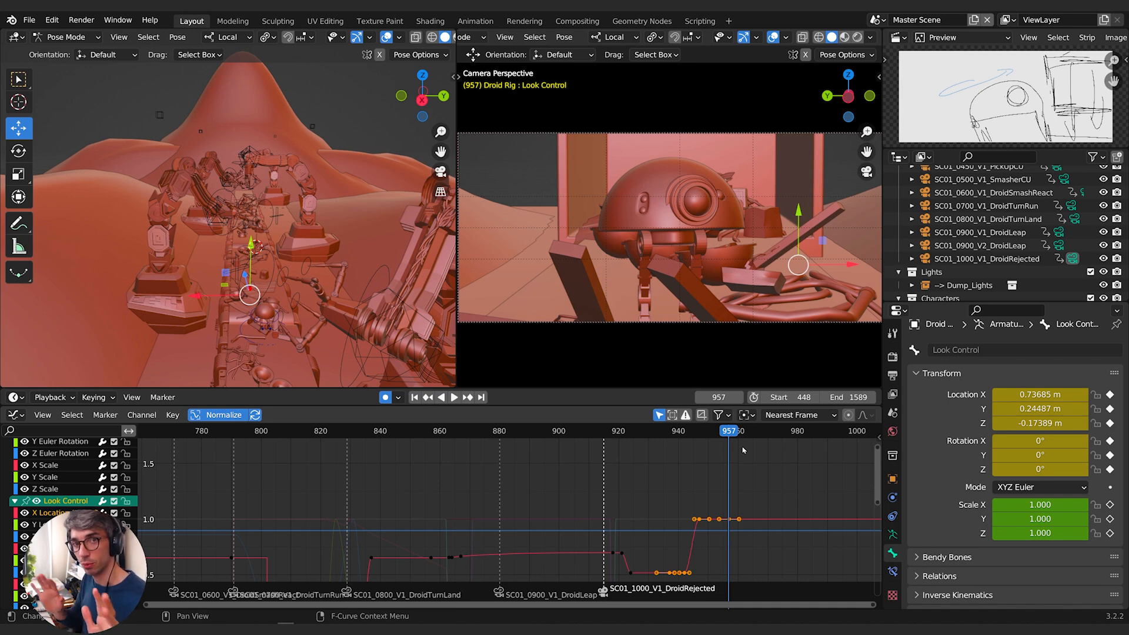
drag(730, 433, 749, 434)
key(g)
key(x)
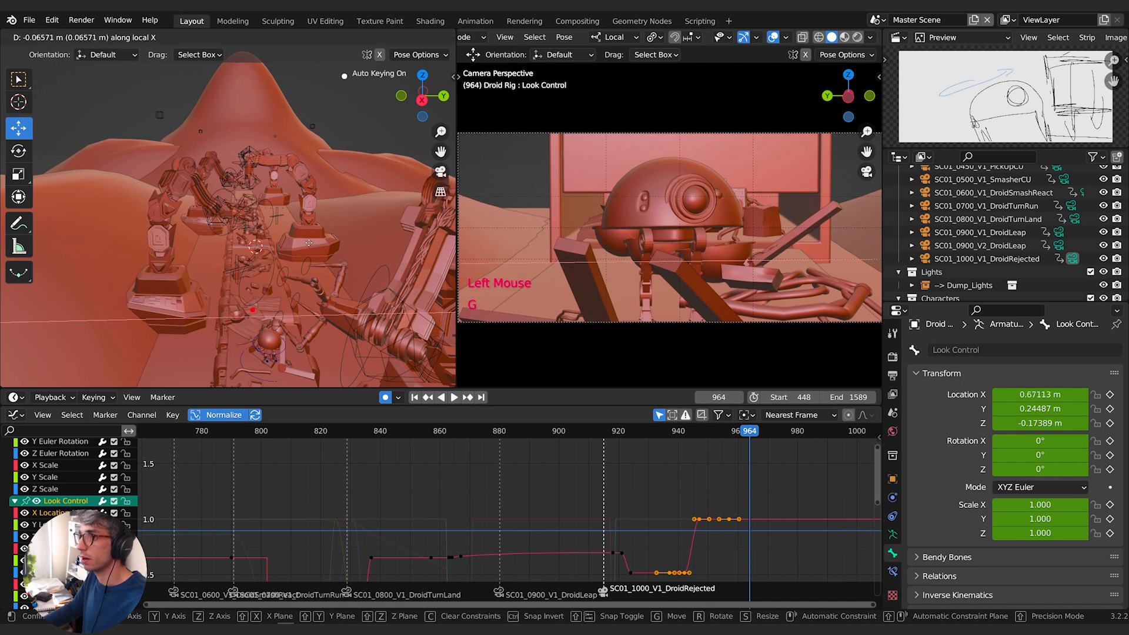
click(346, 241)
key(g)
key(z)
right_click(348, 246)
key(g)
key(y)
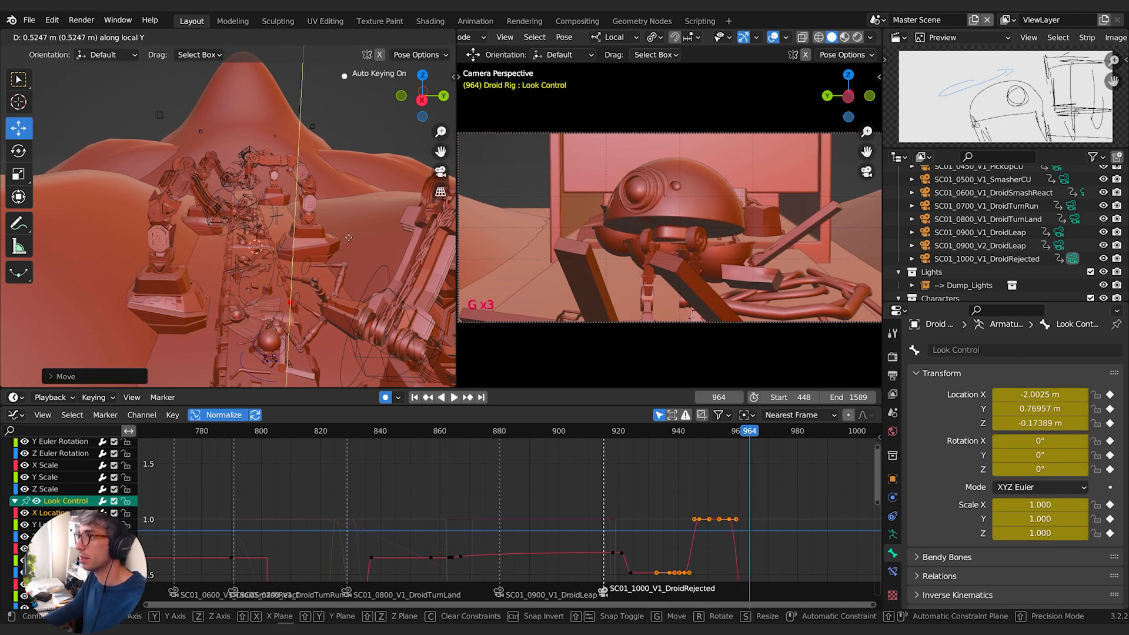
click(348, 242)
Play the shot back up to frame 970 to review the droid's look animation.
middle_drag(813, 492, 679, 451)
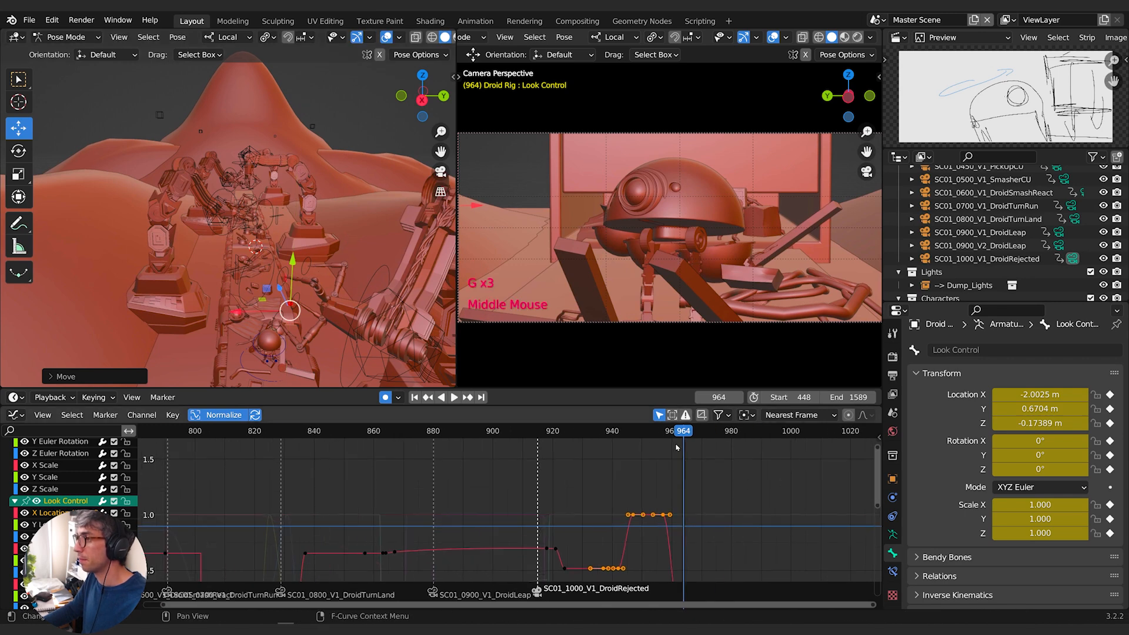
drag(687, 432, 573, 439)
key(space)
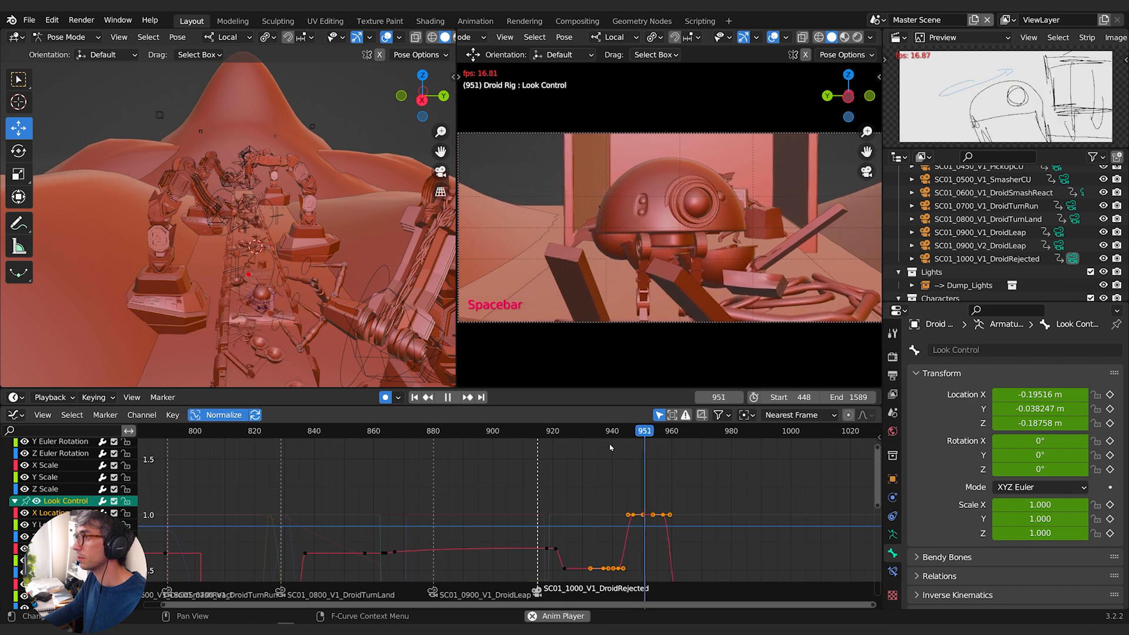
key(space)
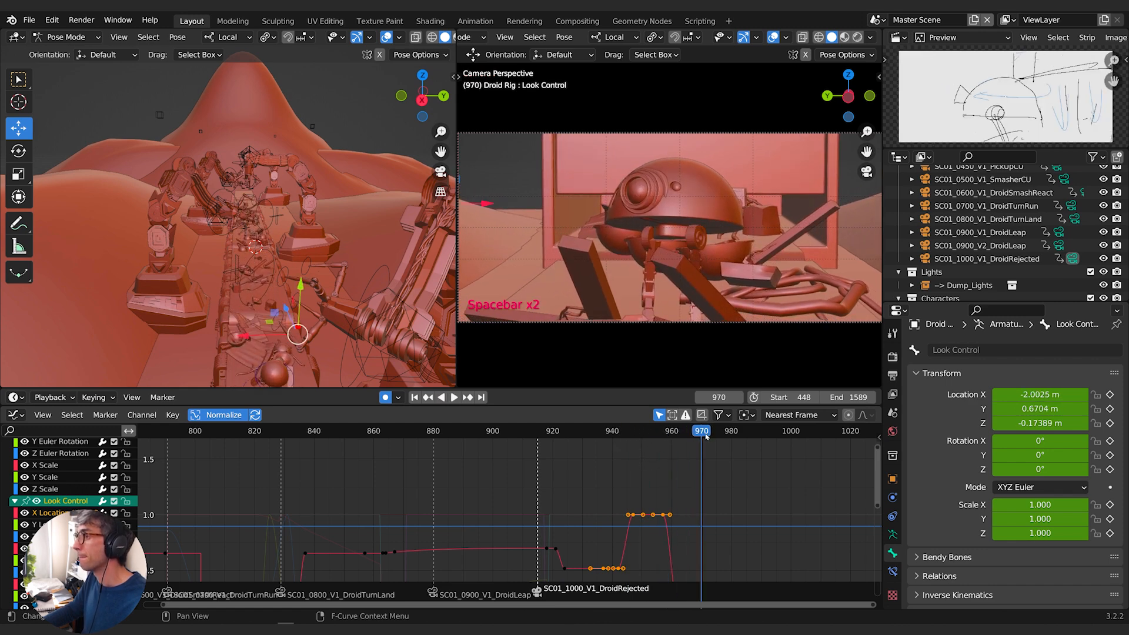
Insert a keyframe on the Look Control bone at frame 970 to hold the look, and advance to frame 975.
middle_drag(755, 502, 680, 456)
middle_drag(678, 496, 689, 535)
key(i)
click(335, 310)
drag(645, 432, 659, 432)
scroll(338, 265, down, 2)
middle_drag(338, 266, 297, 231)
scroll(298, 287, up, 2)
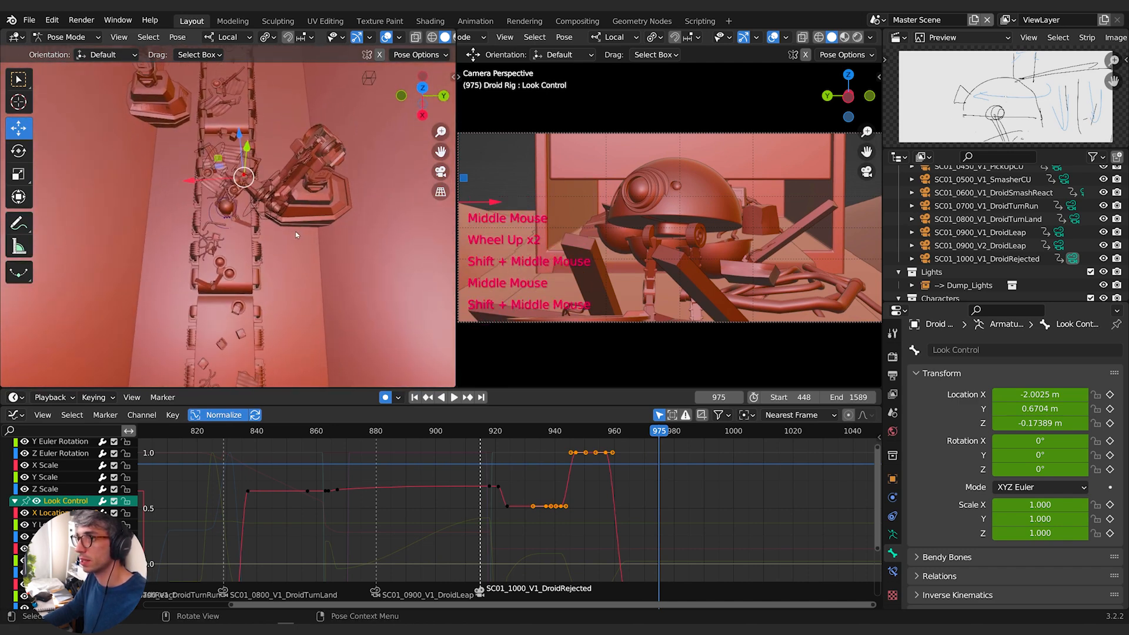
scroll(297, 231, down, 1)
scroll(297, 231, up, 1)
click(229, 203)
key(r)
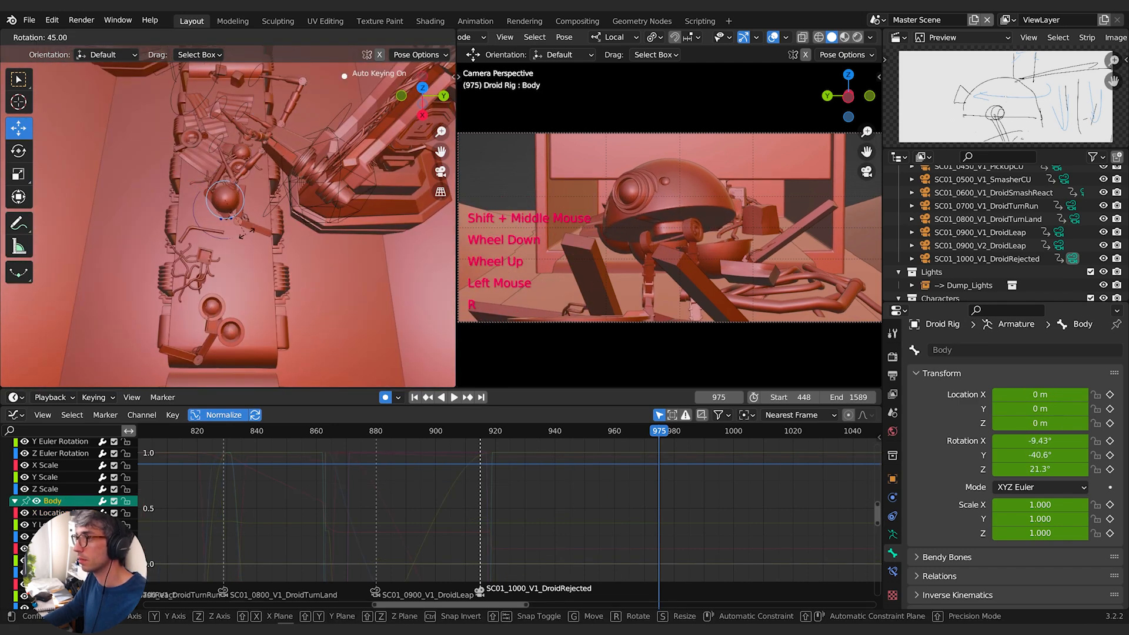
right_click(259, 207)
shift+middle_drag(252, 173, 271, 198)
scroll(212, 256, up, 2)
At frame 975, move the Look Control bone to about X -7.99 m, Y -1.09 m, Z -7.60 m so the droid turns away.
click(200, 195)
scroll(263, 272, down, 3)
scroll(263, 272, down, 2)
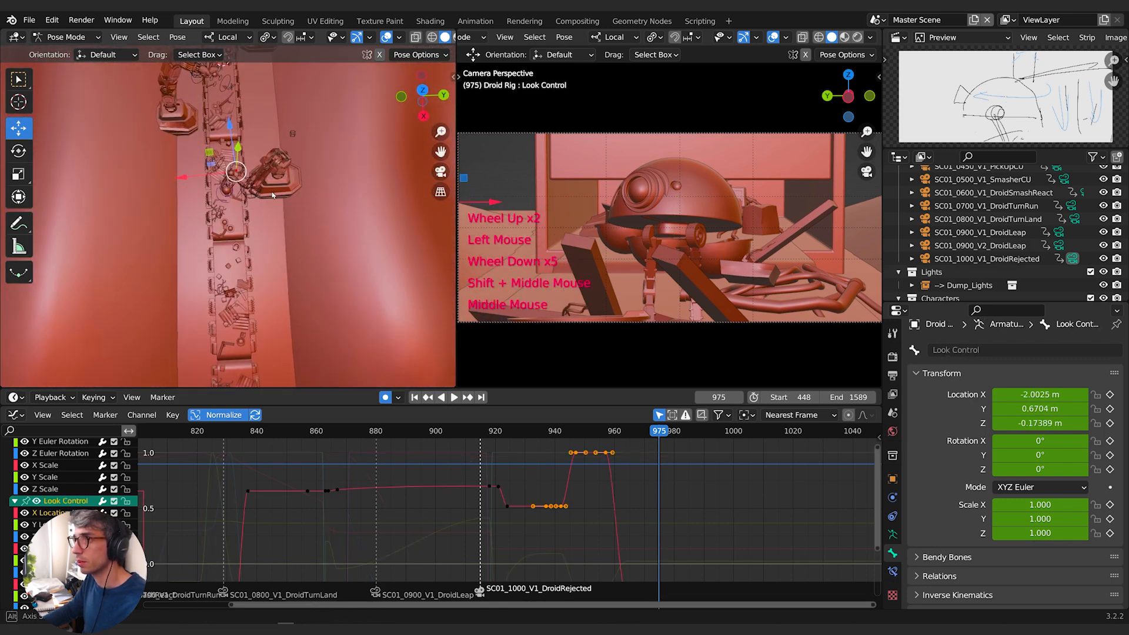
key(g)
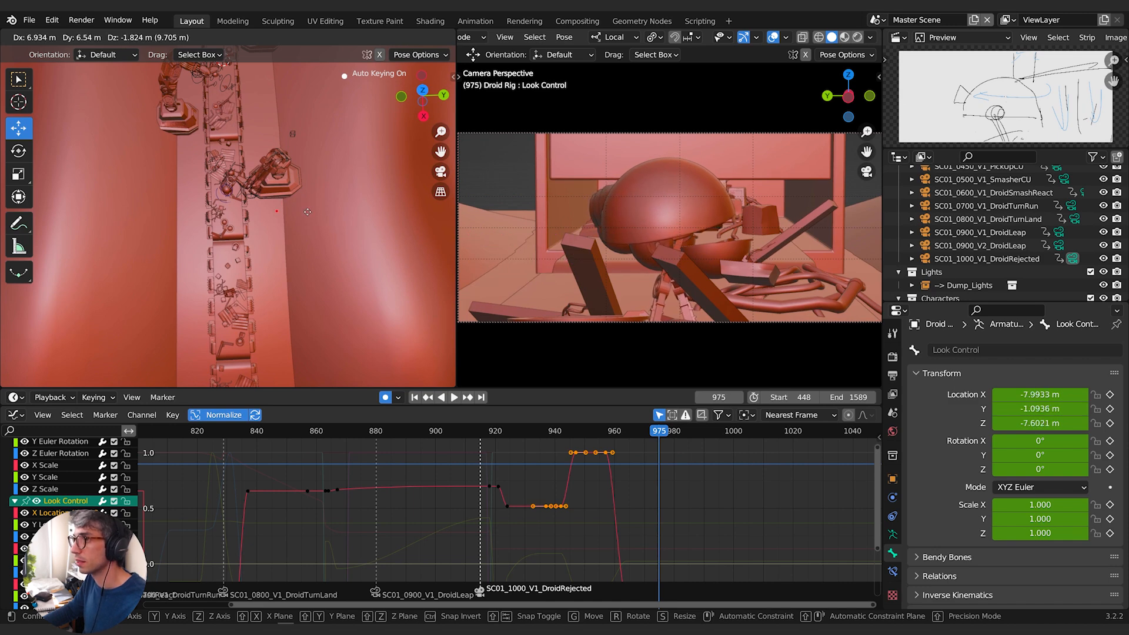
click(308, 212)
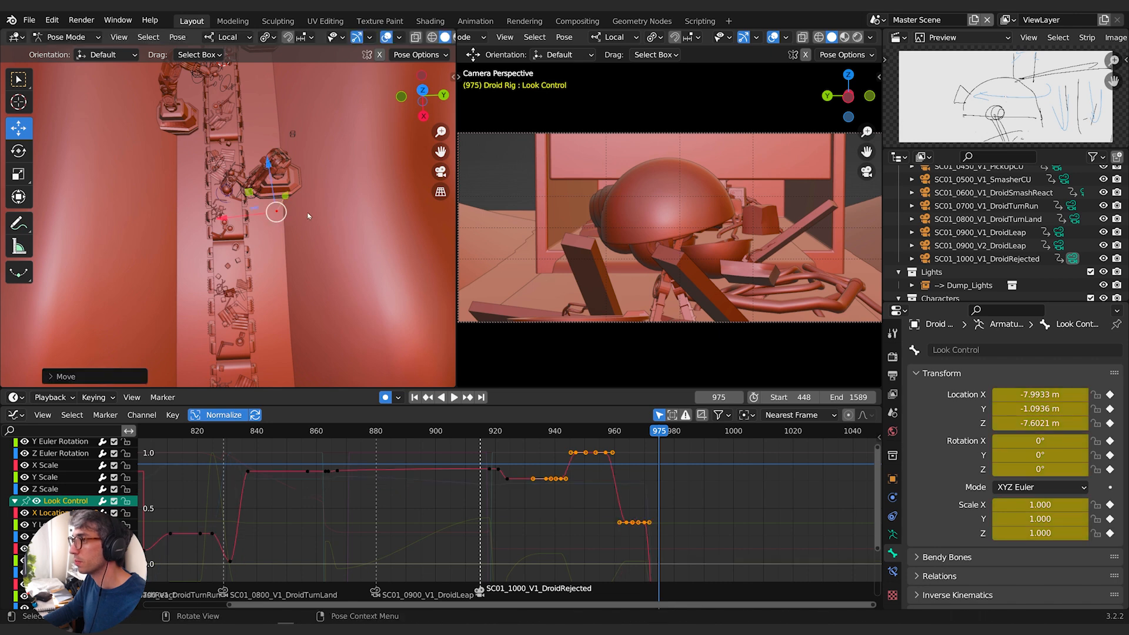
Select the droid's left foot control bone, Foot.L.Control.
scroll(234, 218, up, 5)
scroll(234, 219, down, 1)
scroll(234, 219, up, 1)
scroll(264, 258, up, 1)
shift+middle_drag(234, 212, 340, 236)
scroll(312, 182, down, 2)
click(307, 166)
middle_drag(308, 164, 80, 247)
scroll(341, 136, up, 1)
key(KP_Decimal)
scroll(338, 171, down, 2)
click(157, 281)
middle_drag(158, 281, 19, 290)
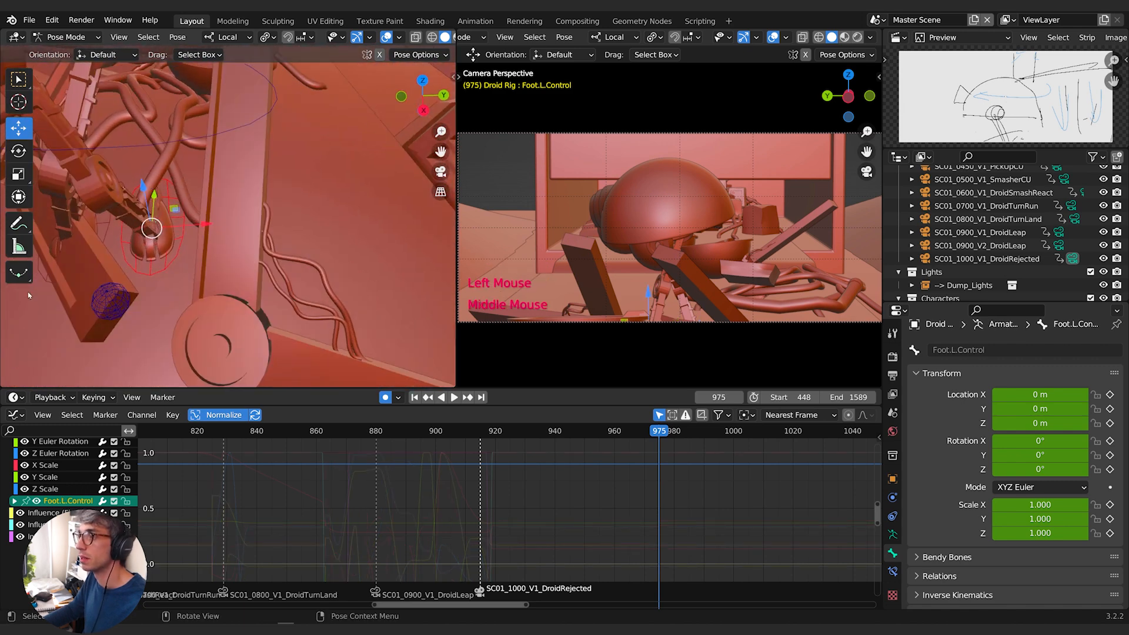
Insert a Location & Rotation keyframe on the left foot control bone at frame 971.
mouse_move(659, 431)
mouse_down()
mouse_move(630, 434)
mouse_move(648, 434)
mouse_up()
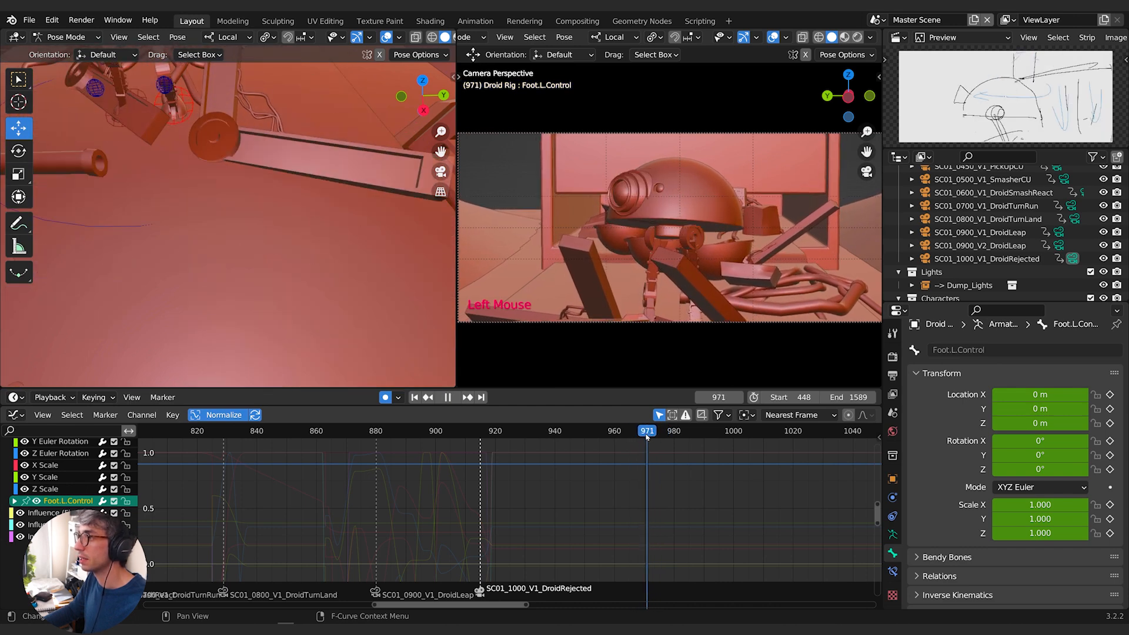
key(i)
click(225, 196)
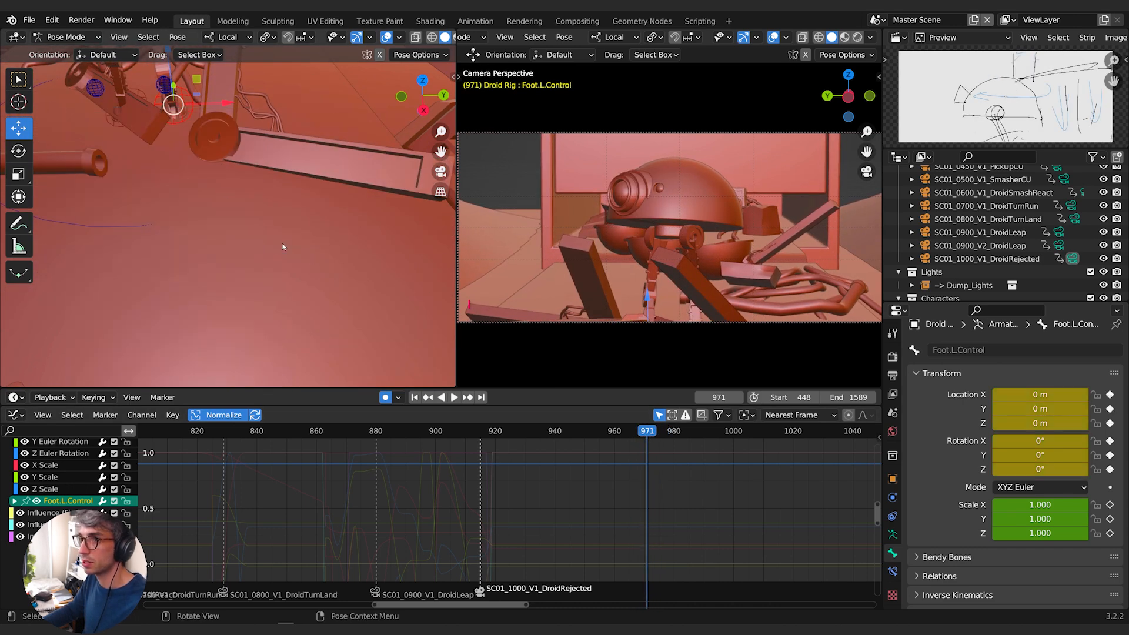
At frame 977, rotate the left foot control bone about -47.7° around its local Z axis.
drag(651, 433, 664, 433)
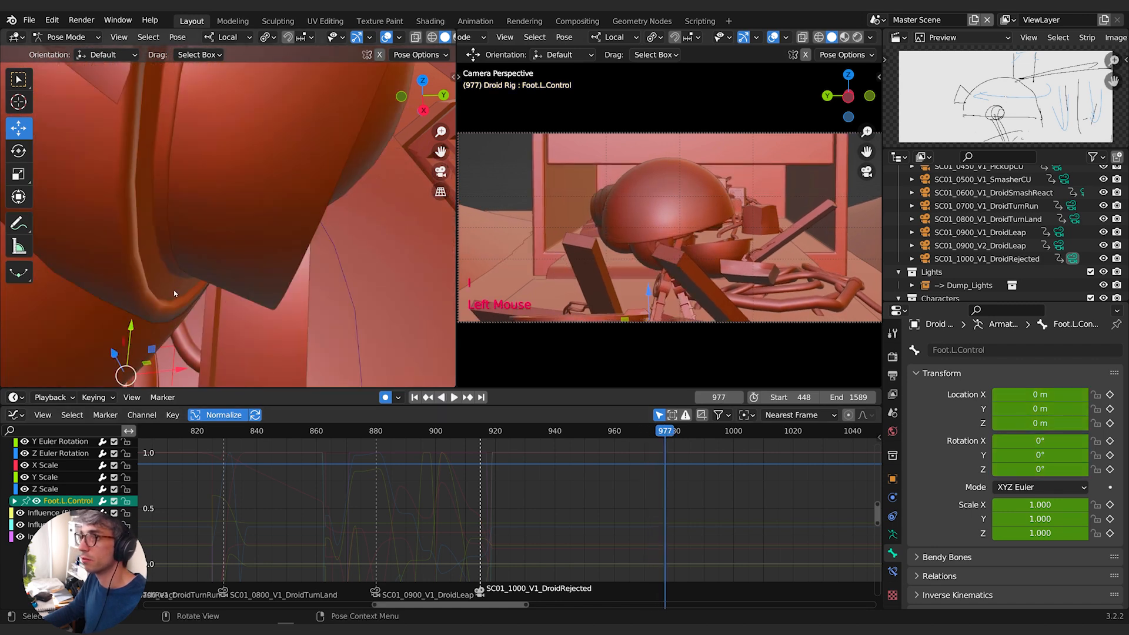
key(r)
key(z)
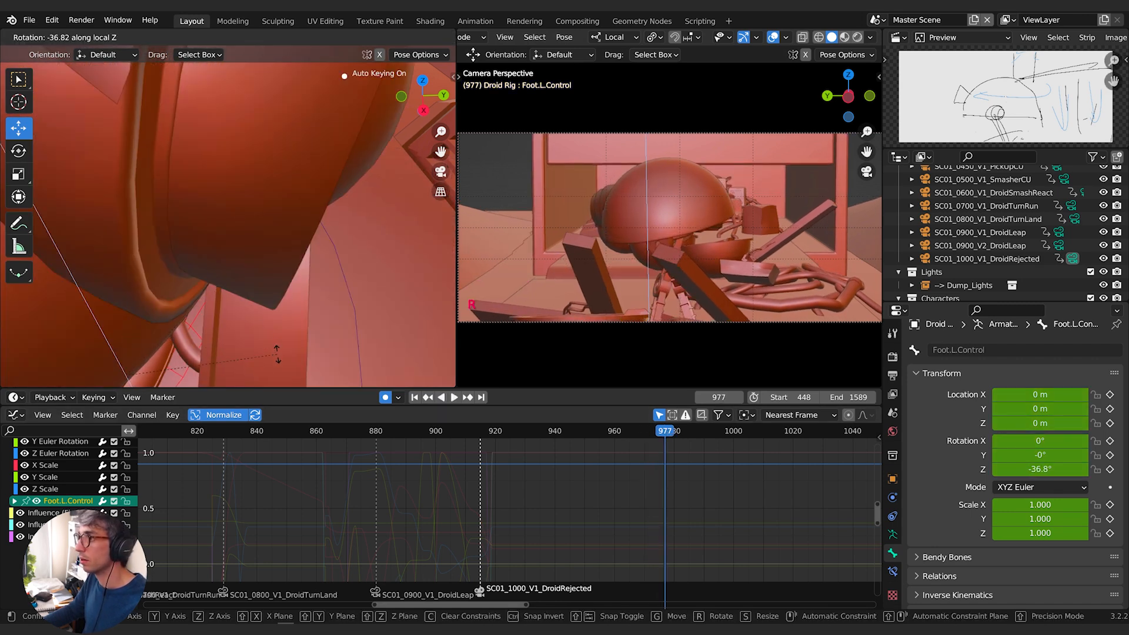
right_click(240, 352)
shift+middle_drag(240, 353, 320, 253)
key(r)
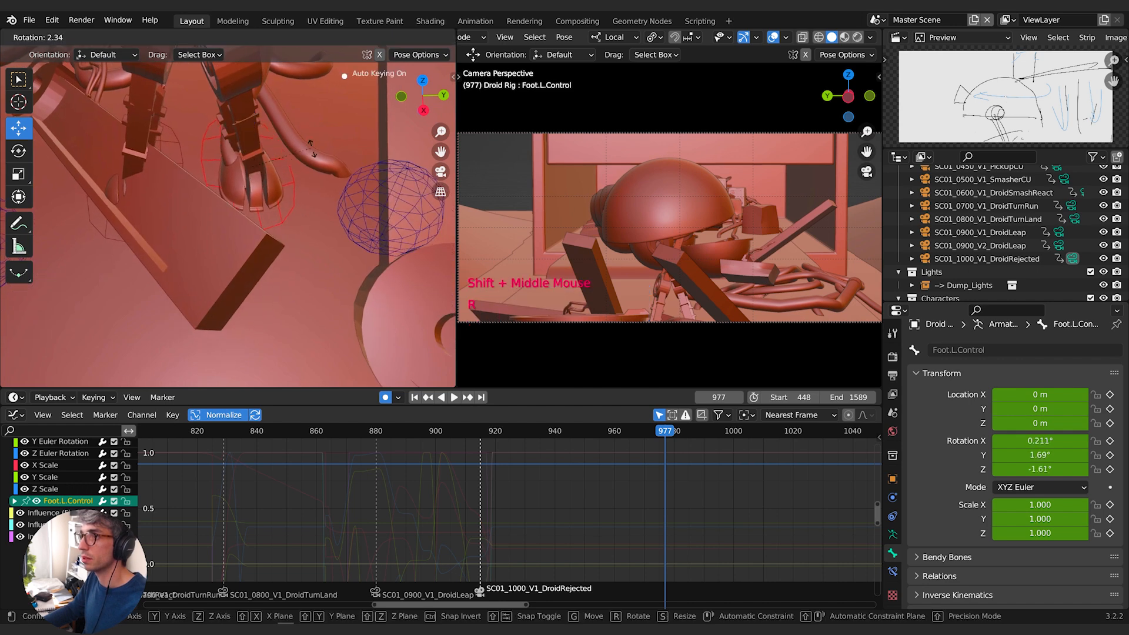
key(z)
click(342, 155)
shift+middle_drag(342, 155, 292, 247)
key(g)
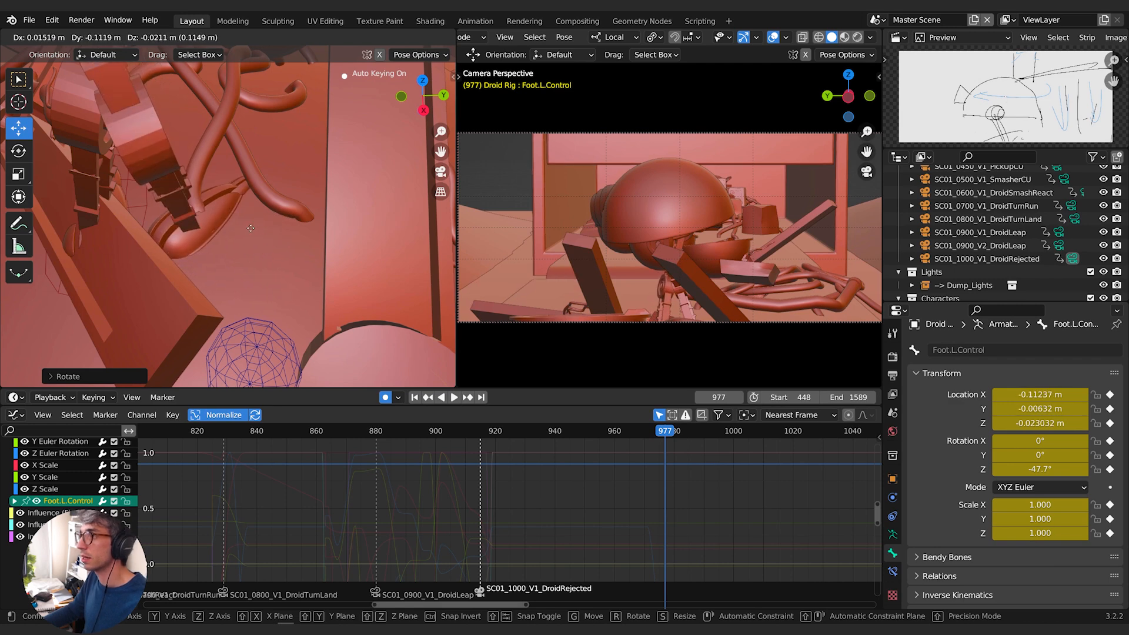
right_click(255, 225)
scroll(249, 238, down, 3)
middle_drag(244, 253, 235, 223)
click(239, 223)
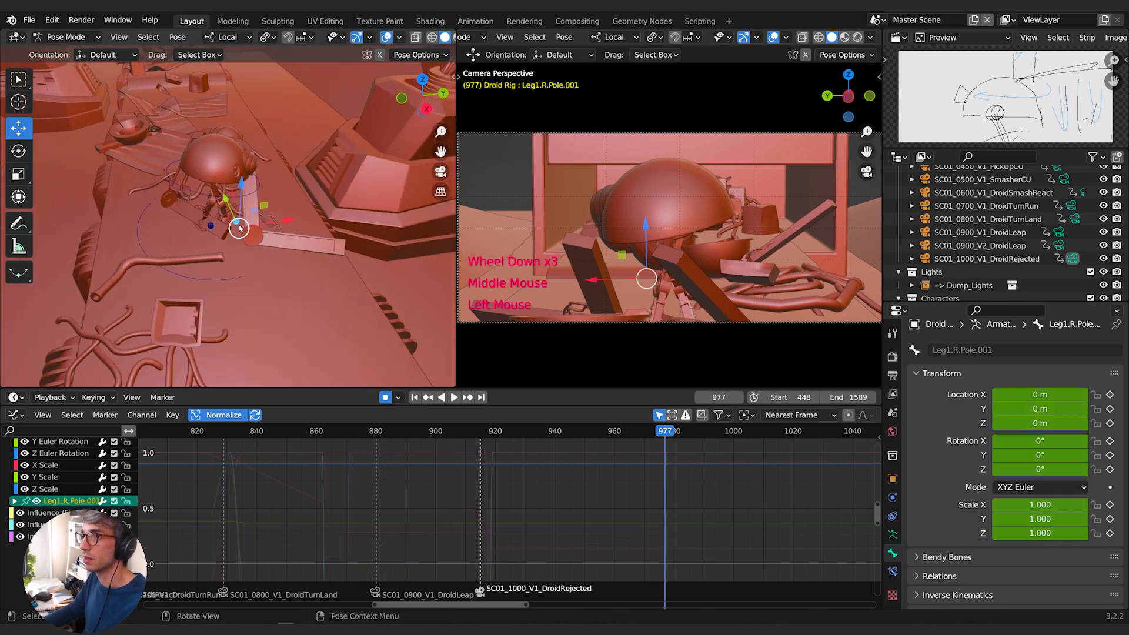
scroll(247, 253, up, 2)
key(g)
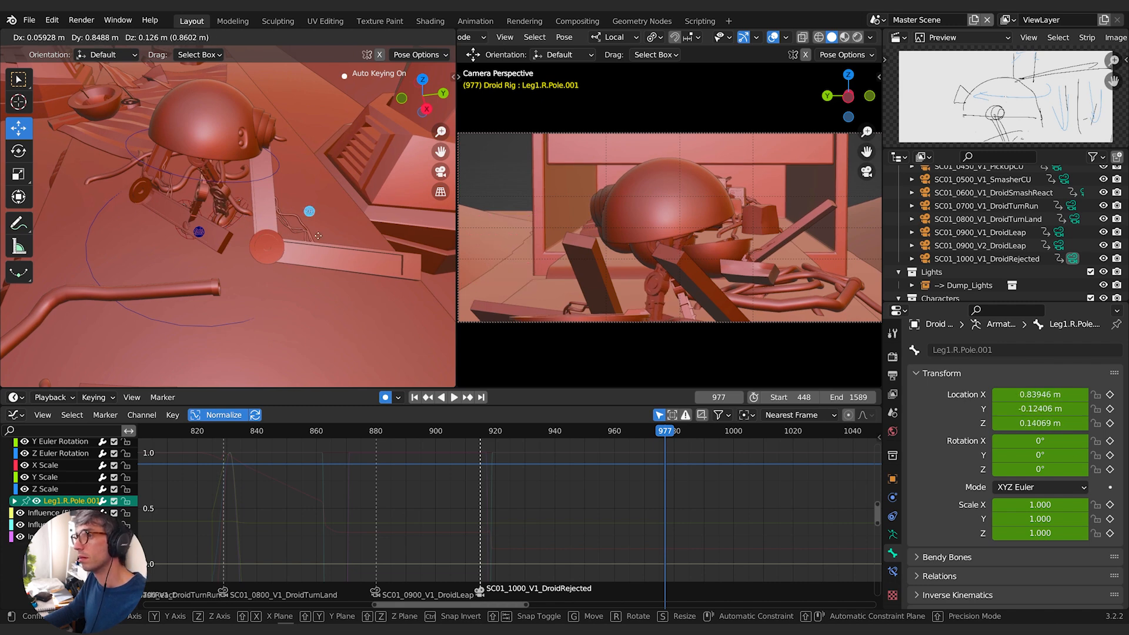
key(Escape)
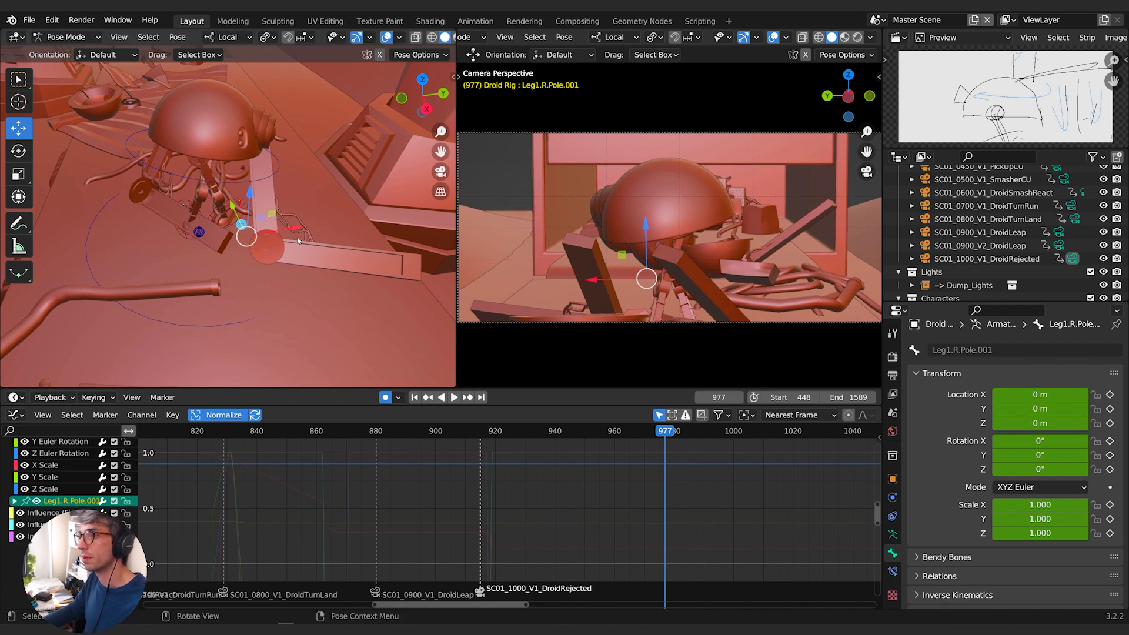
Switch the animation editor to the Dope Sheet and go to frame 970 among the droid rig's keyframes.
drag(663, 436, 641, 442)
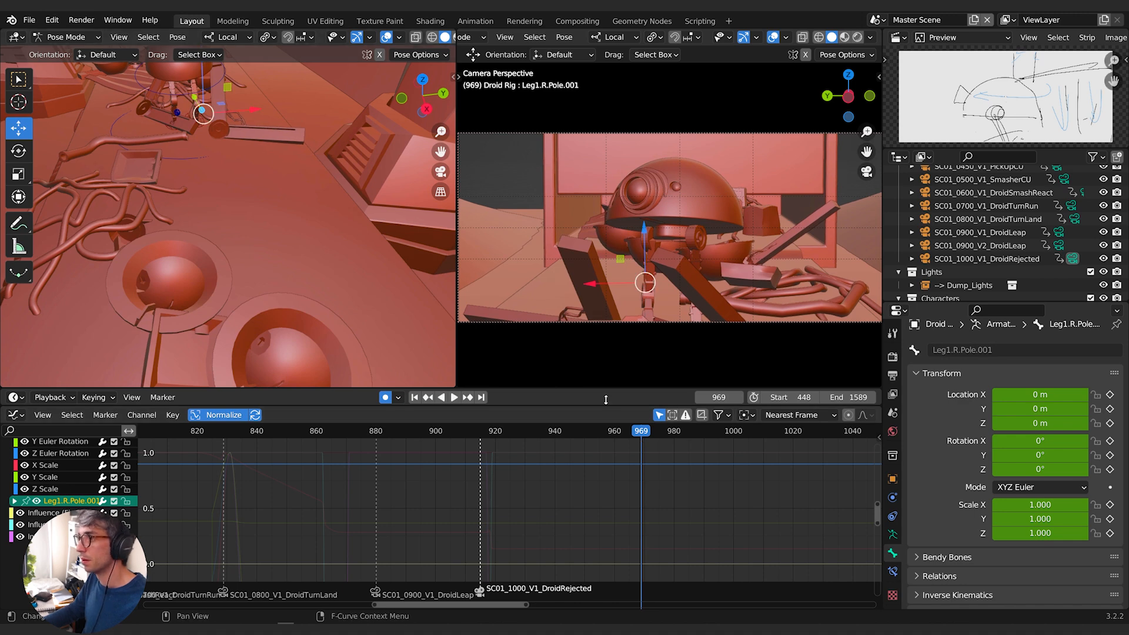
key(ctrl+Tab)
scroll(525, 508, up, 2)
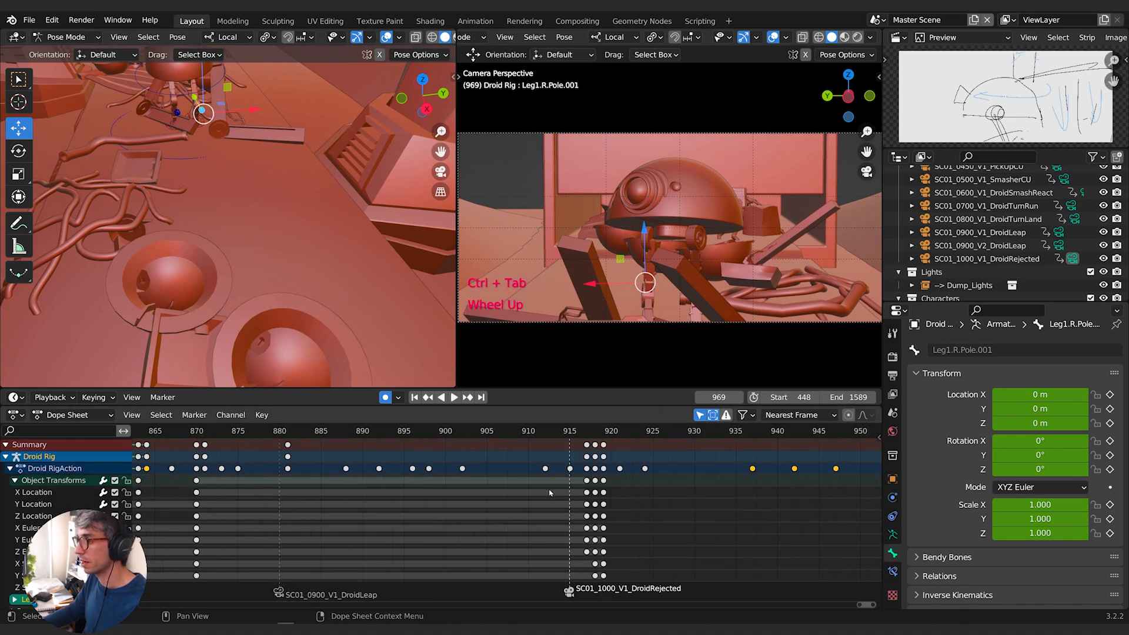
scroll(776, 529, down, 3)
middle_drag(776, 529, 378, 532)
scroll(731, 525, down, 1)
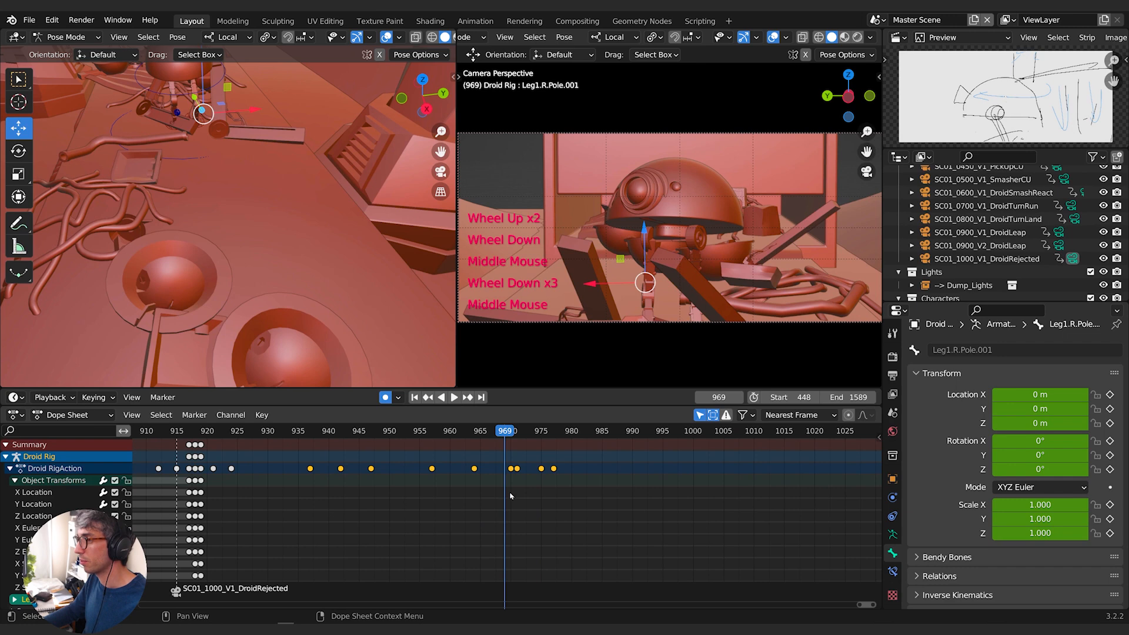
scroll(511, 493, up, 1)
scroll(510, 485, down, 1)
scroll(508, 477, up, 1)
mouse_move(508, 435)
mouse_down()
mouse_move(434, 442)
mouse_move(553, 454)
mouse_move(509, 457)
mouse_up()
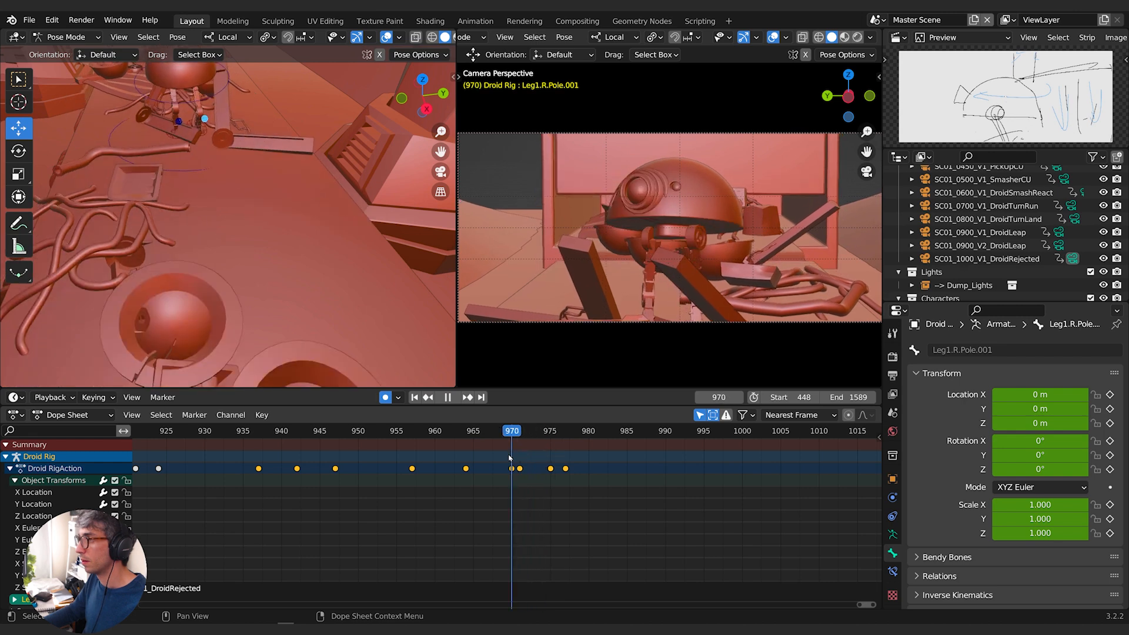
click(512, 475)
click(512, 471)
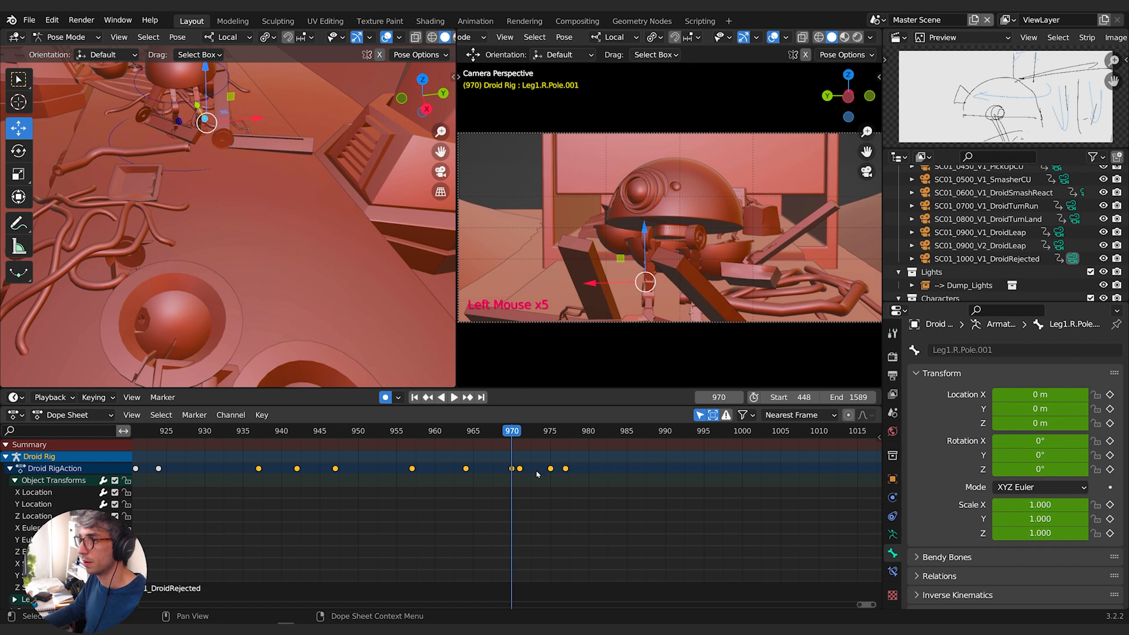
Select all the droid rig's bones and shift the keyframe at frame 971 back to frame 970.
key(a)
middle_drag(543, 459, 618, 458)
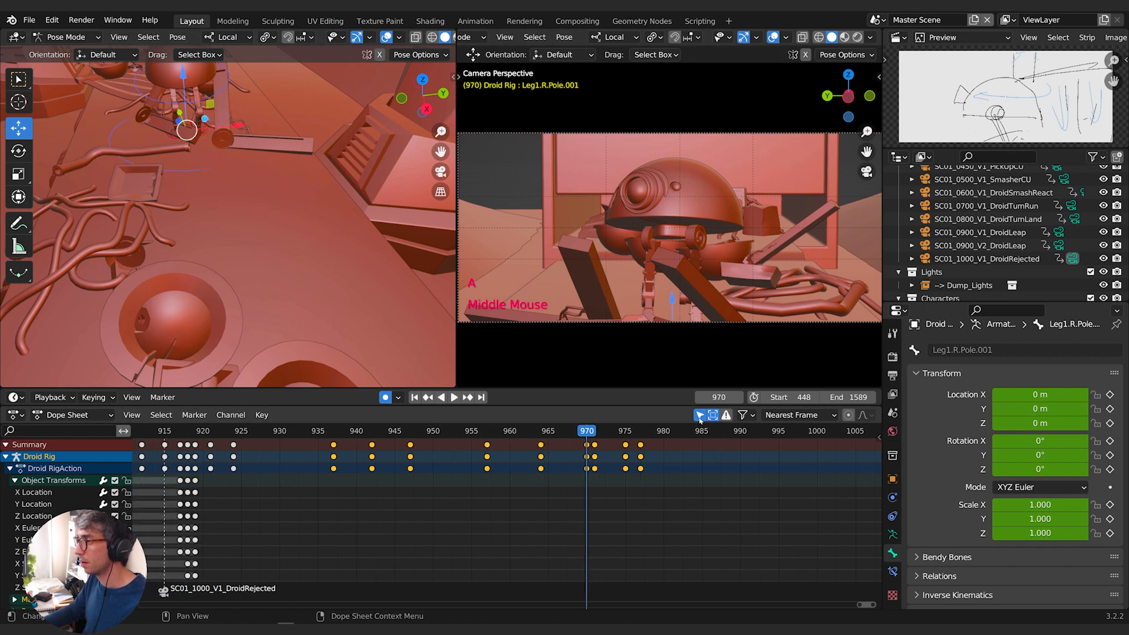
key(g)
click(587, 448)
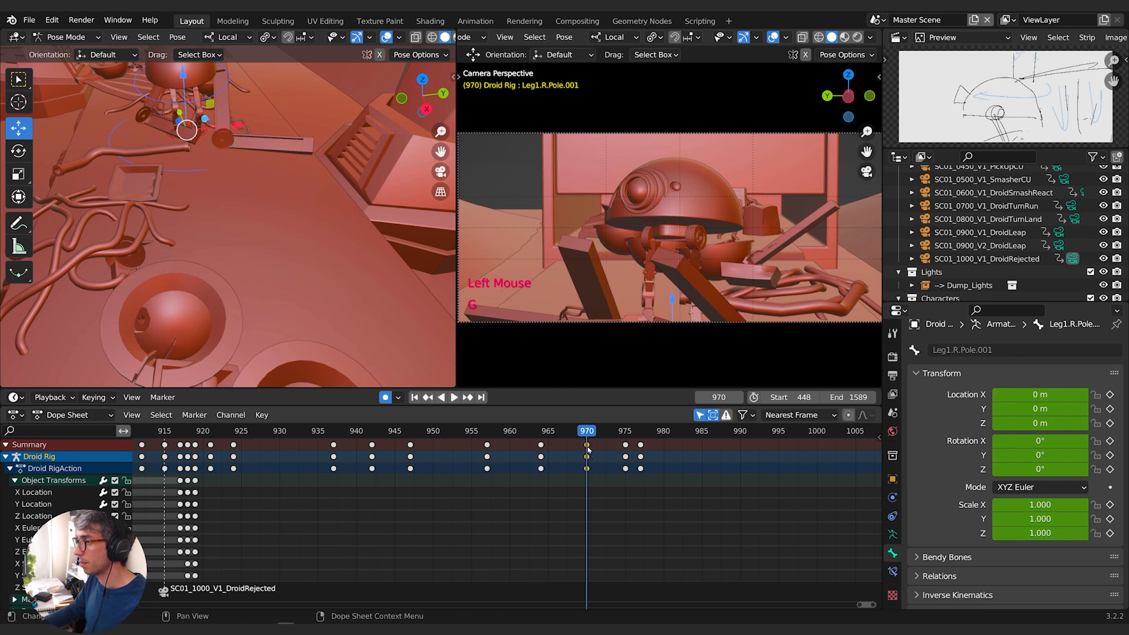
Insert a Location & Rotation keyframe on all the droid's bones at frame 970.
shift+middle_drag(586, 473, 521, 460)
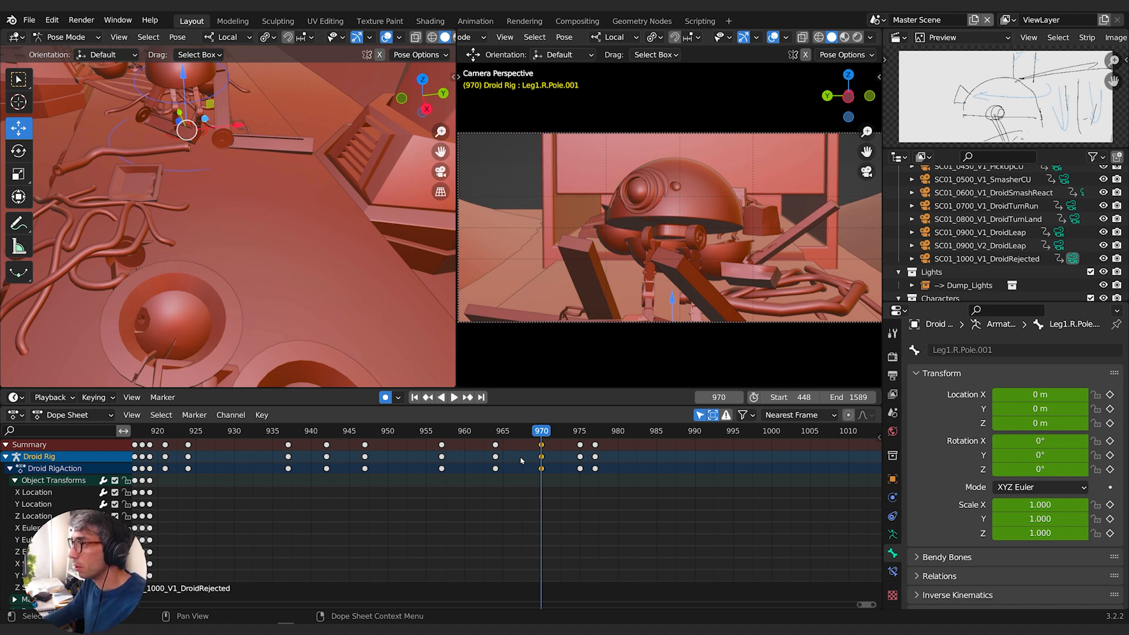
mouse_move(544, 434)
mouse_down()
mouse_move(581, 438)
mouse_move(541, 440)
mouse_up()
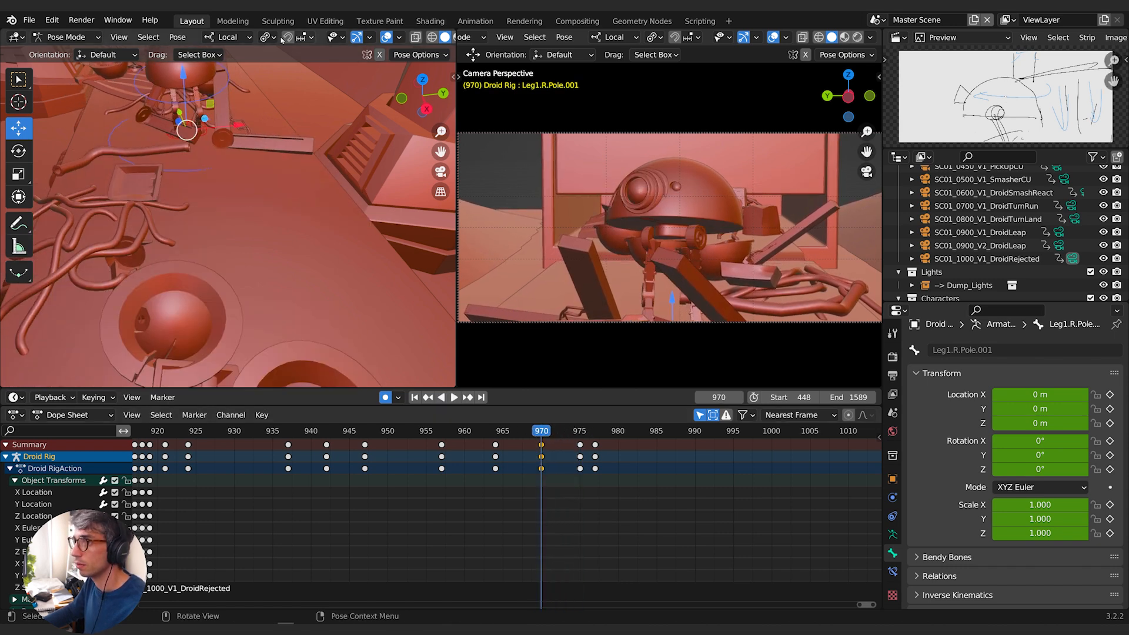
key(i)
click(207, 335)
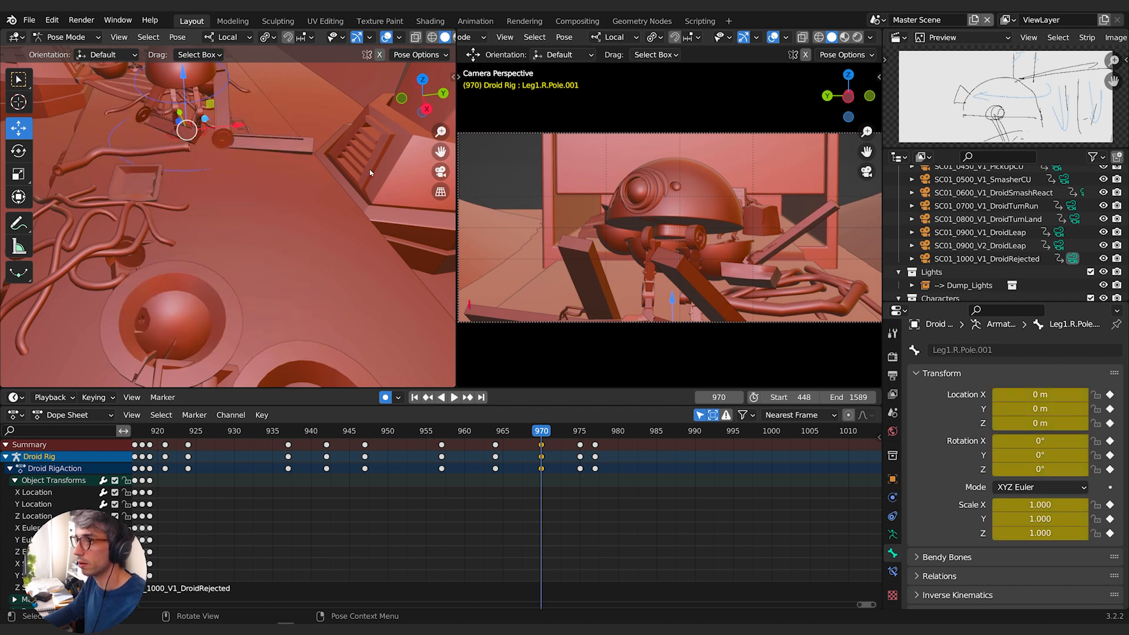
Go to frame 975 and move the Leg1.R.Pole.001 bone slightly towards the turned right leg.
drag(546, 435, 580, 436)
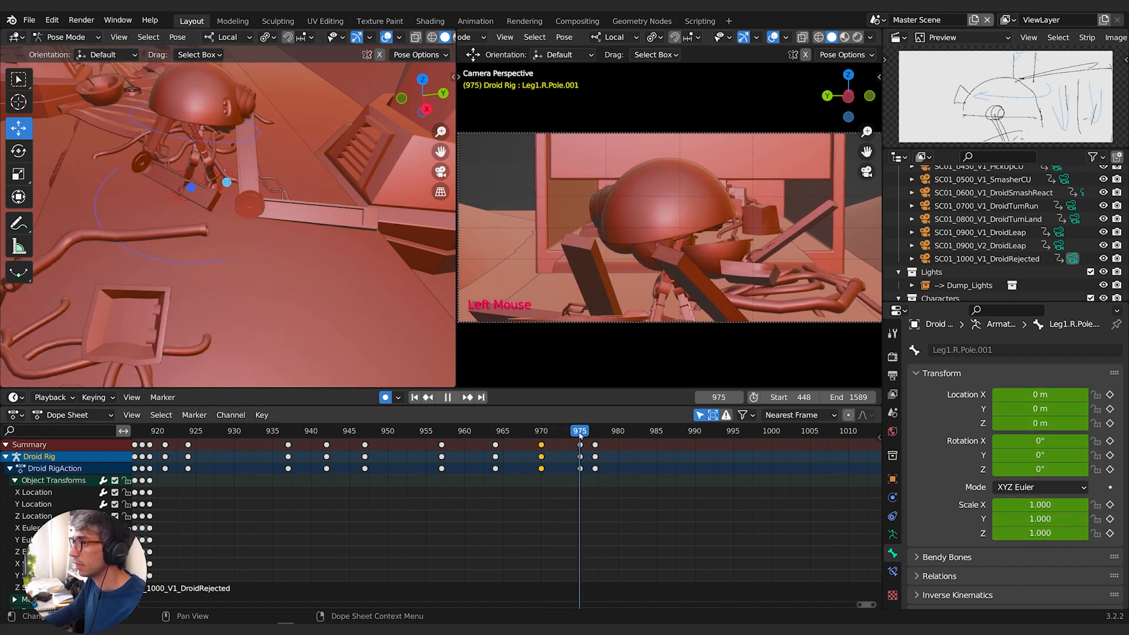
double_click(232, 189)
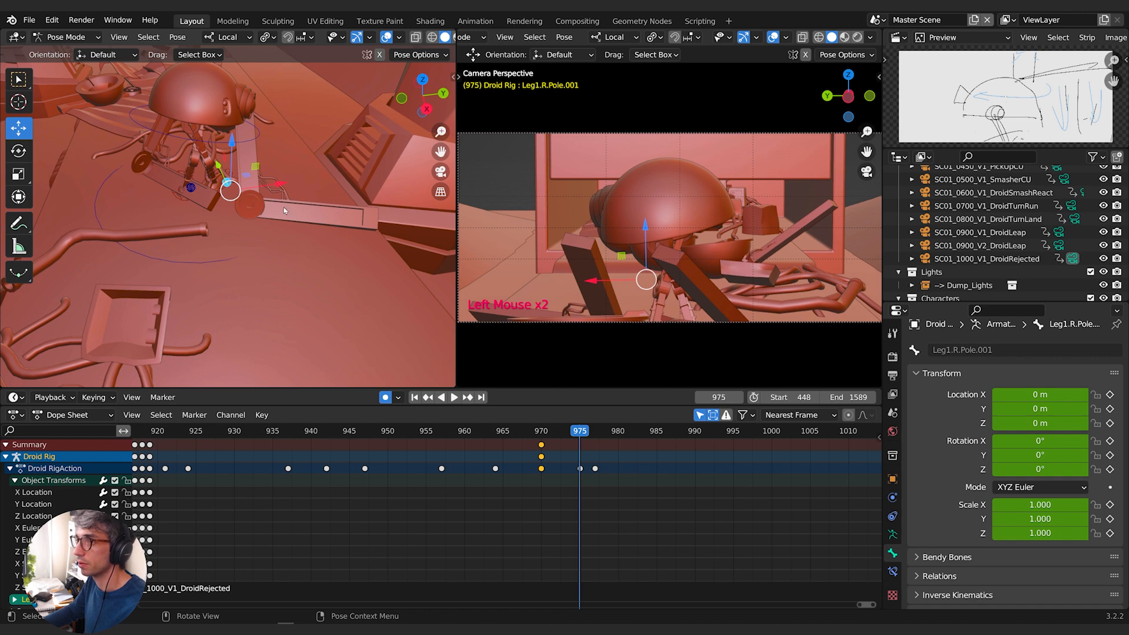
key(g)
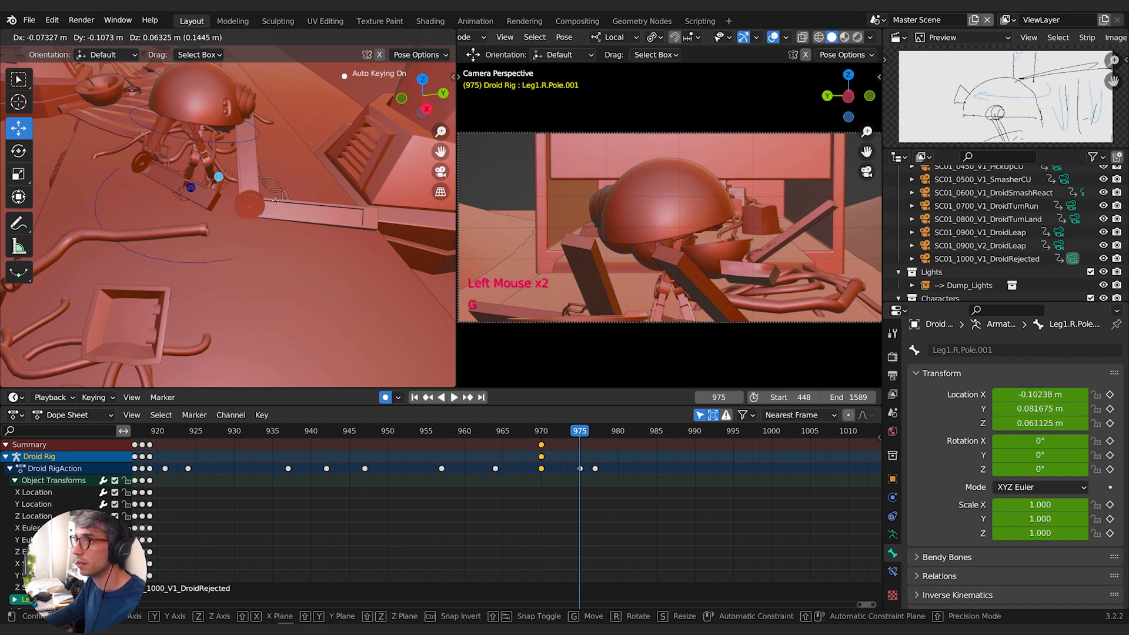
click(275, 201)
At frame 975, rotate the right foot control about -31.8° around its local Z axis and move it with local Z locked.
click(186, 203)
key(r)
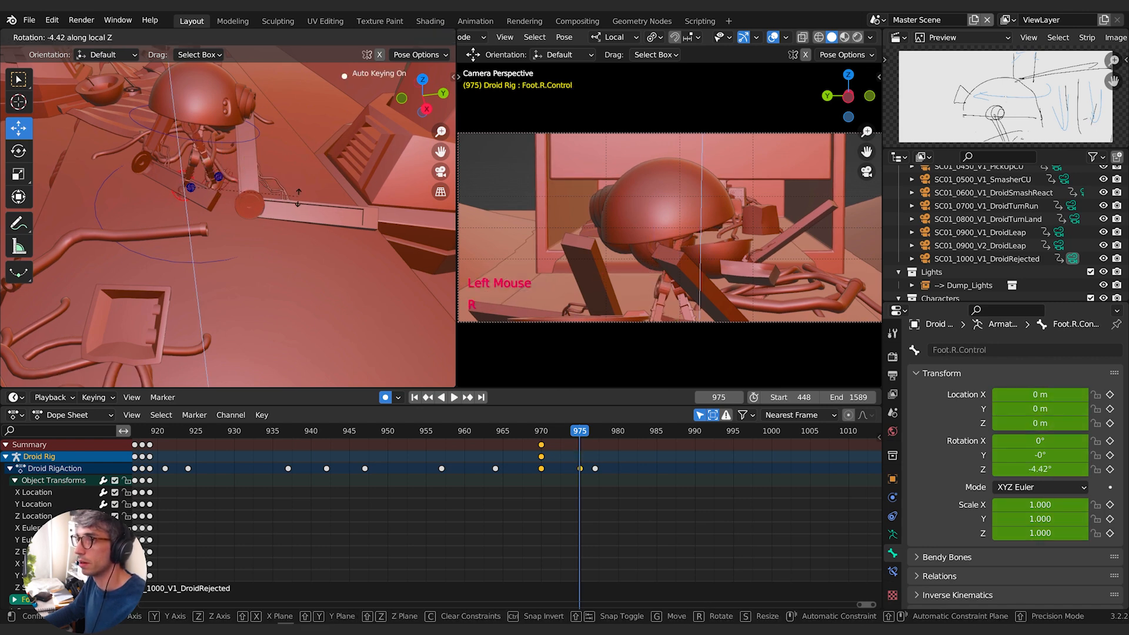
click(220, 217)
key(g)
key(shift+z)
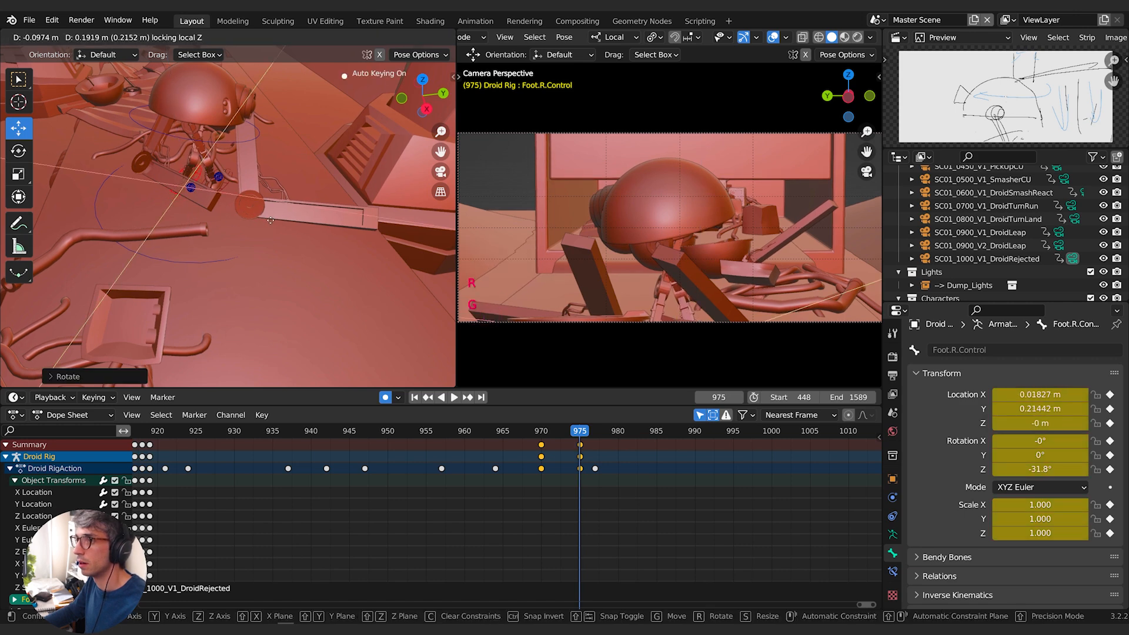
key(g)
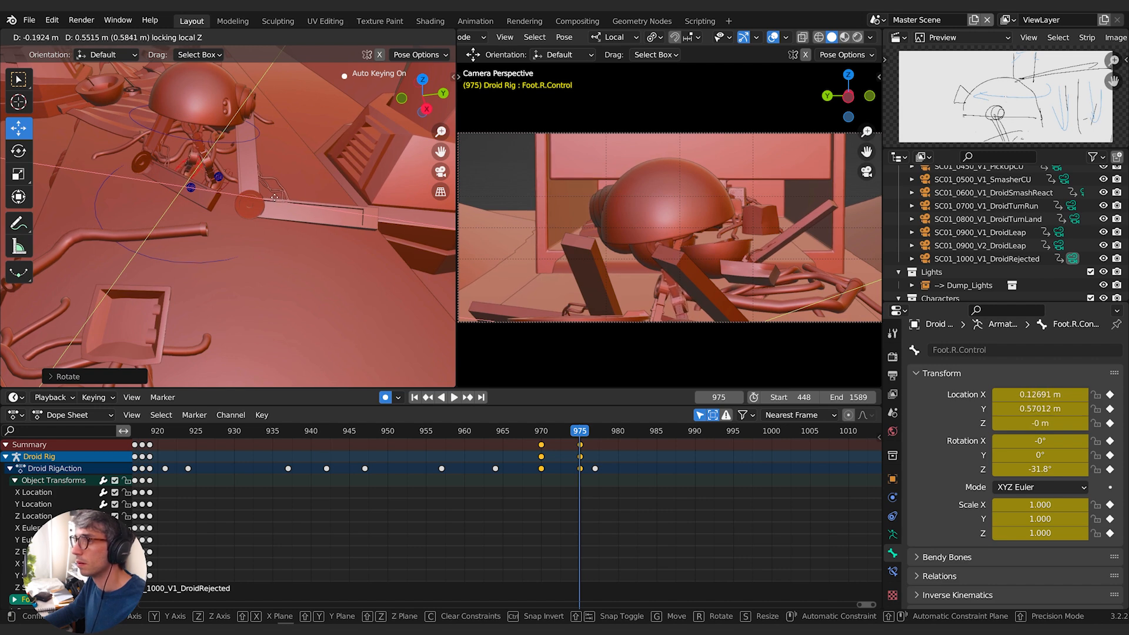
click(242, 206)
Move the droid's two right leg pole bones at frame 975 so the knees match the turned body.
click(192, 188)
key(g)
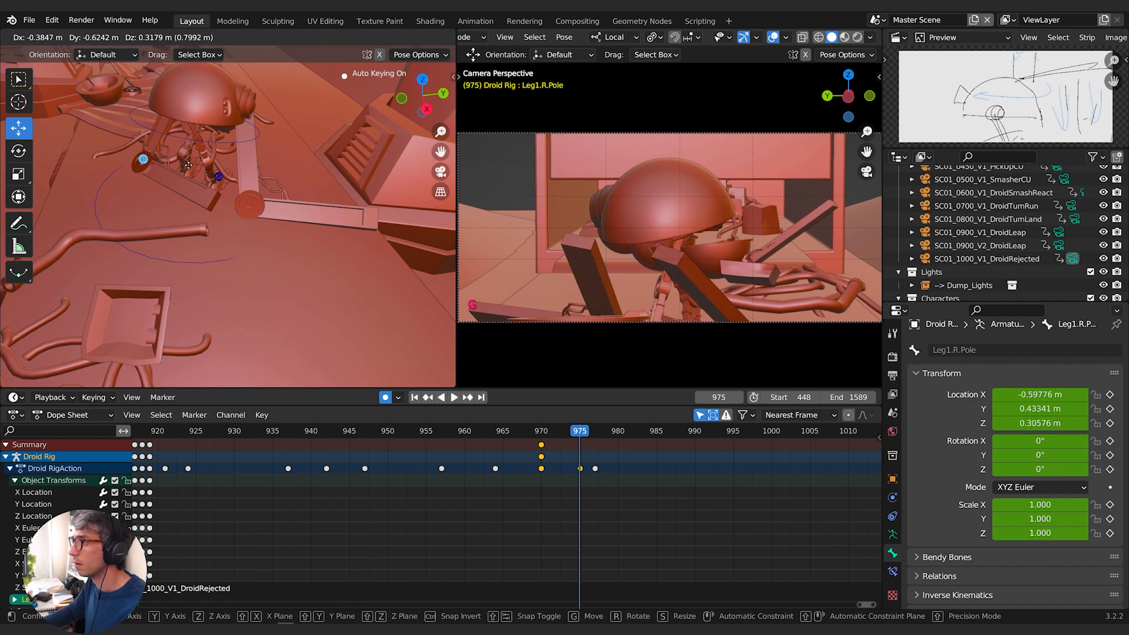
click(178, 166)
click(220, 181)
key(g)
click(194, 188)
click(261, 144)
key(r)
key(z)
right_click(251, 151)
key(r)
key(y)
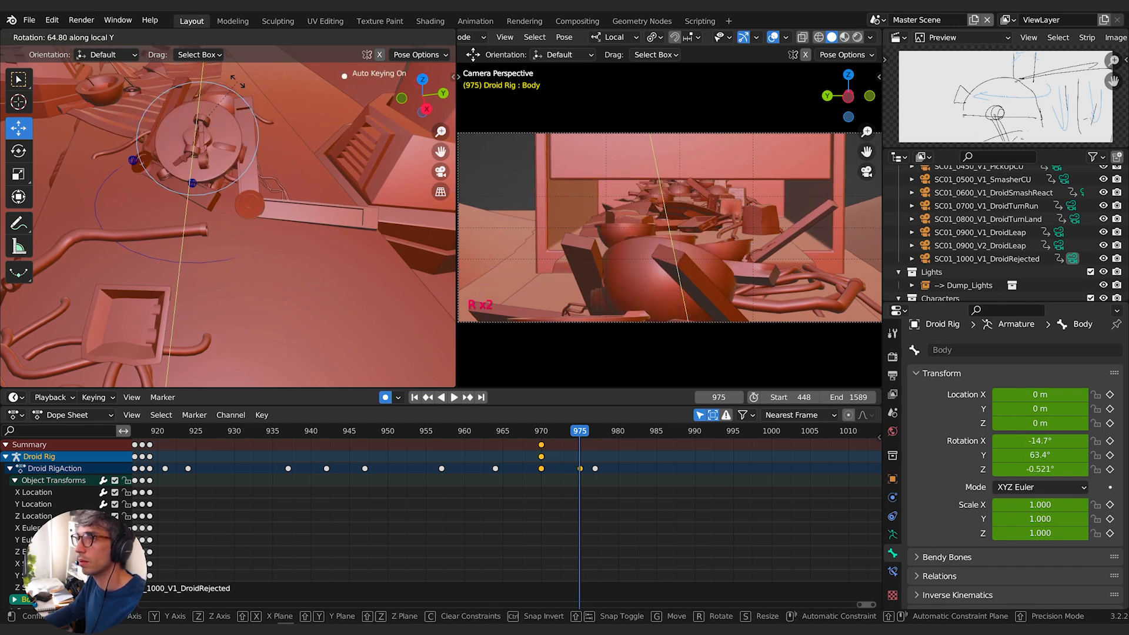
right_click(274, 128)
Play back the droid's turn from about frame 970, and insert a Whole Character keyframe at frame 980.
middle_drag(228, 217, 199, 211)
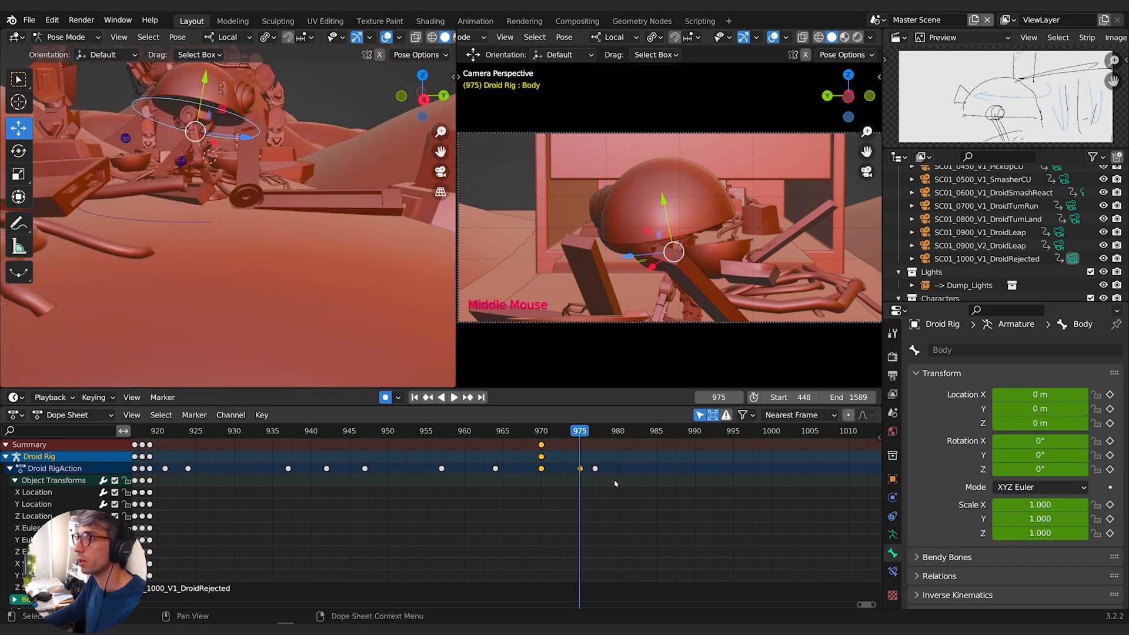
drag(578, 432, 532, 433)
key(space)
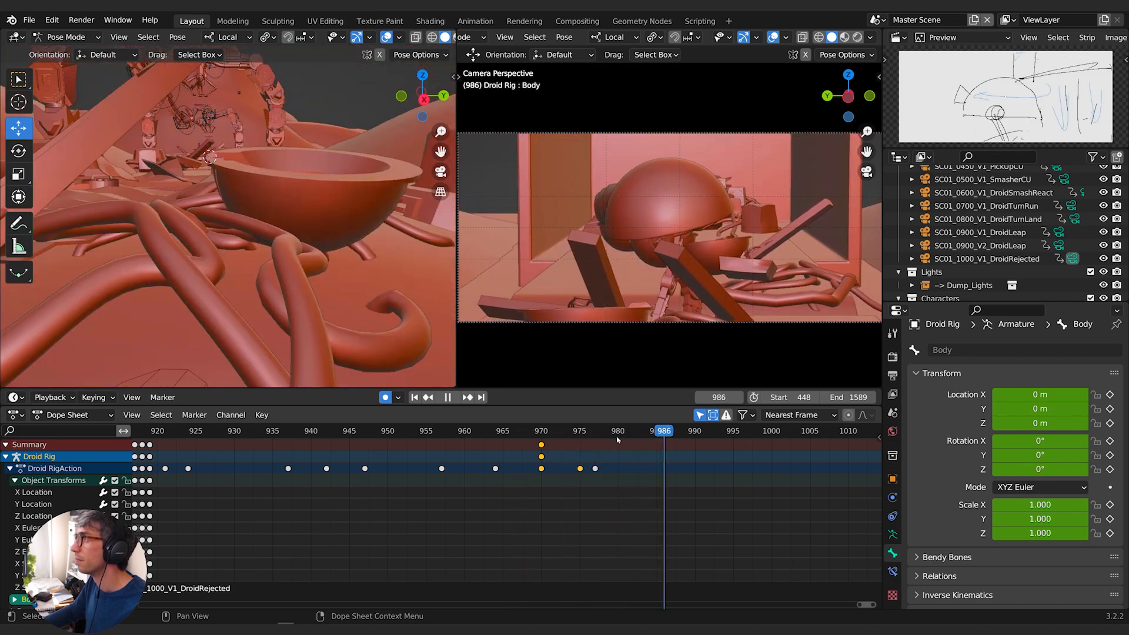
click(525, 436)
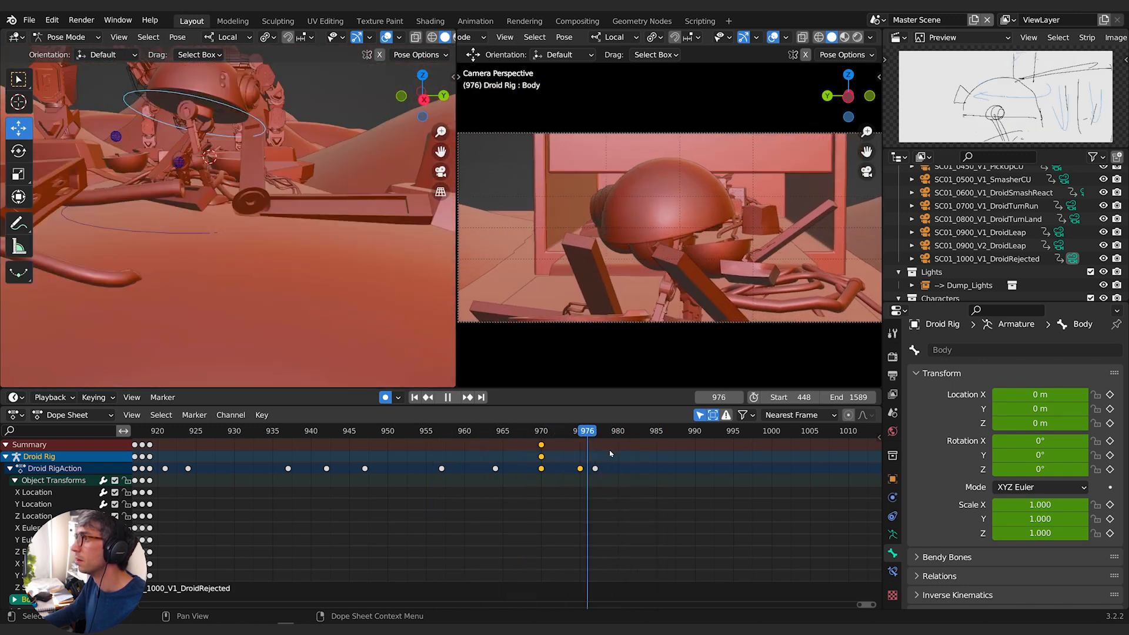
drag(657, 457, 556, 465)
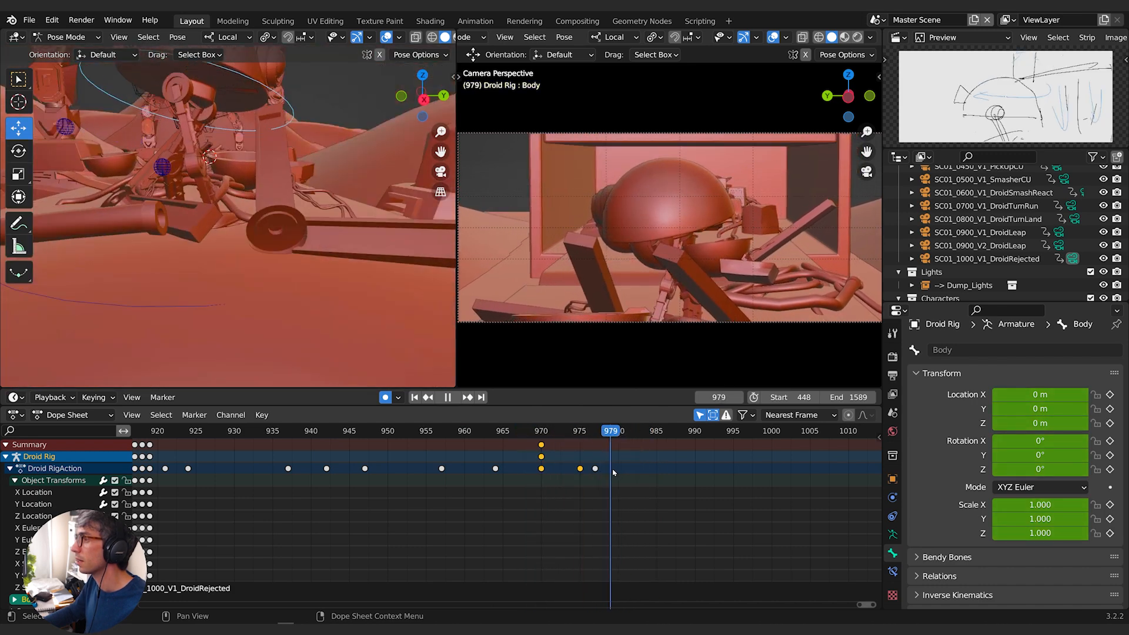
shift+right_drag(561, 474, 620, 480)
key(space)
key(i)
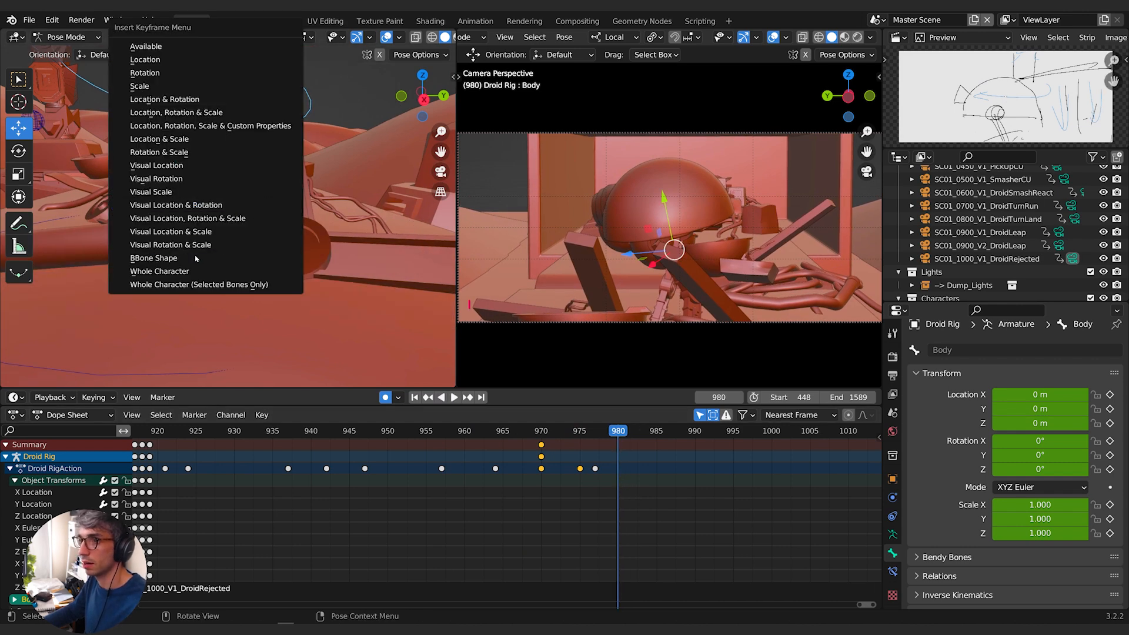
click(259, 271)
Advance the animation to frame 984.
drag(633, 432, 652, 434)
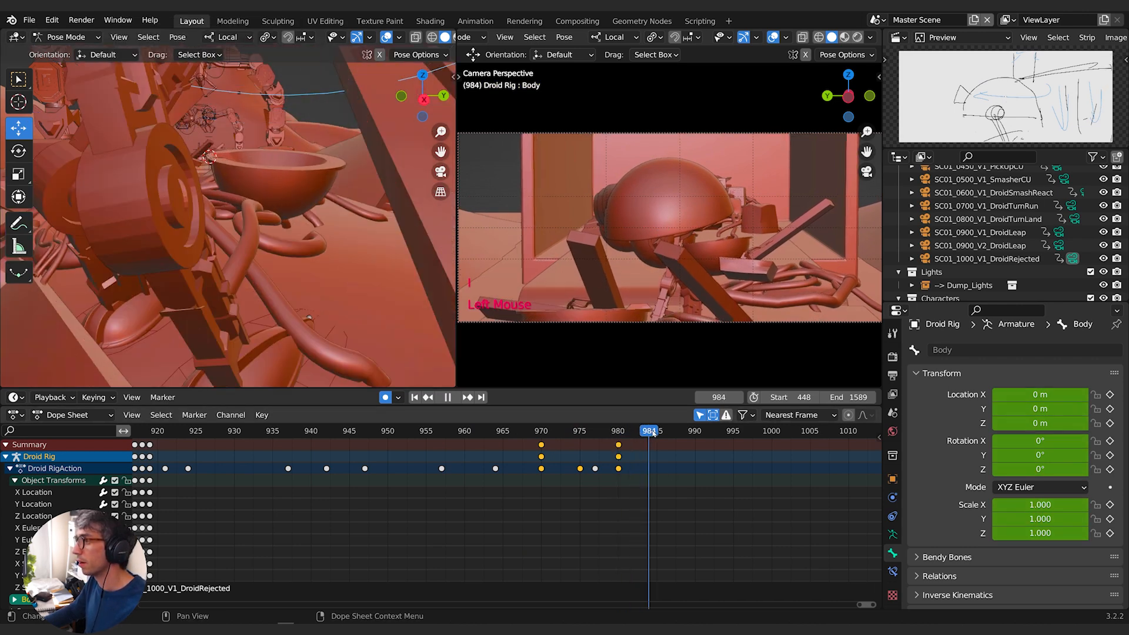
scroll(278, 183, down, 2)
shift+middle_drag(277, 183, 268, 260)
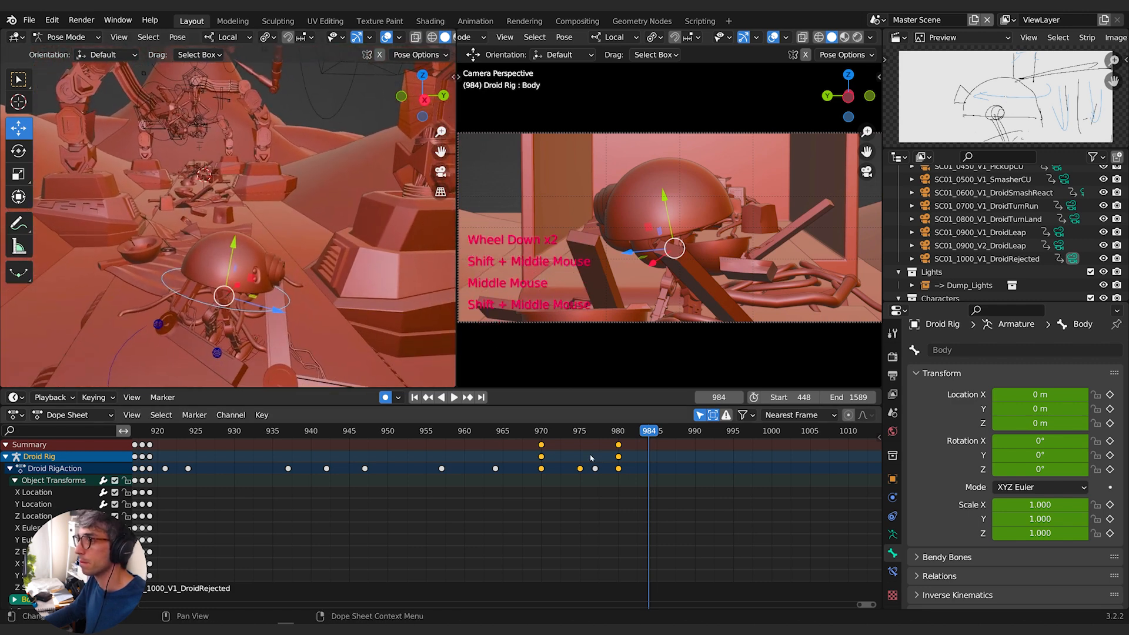
click(541, 451)
key(shift+d)
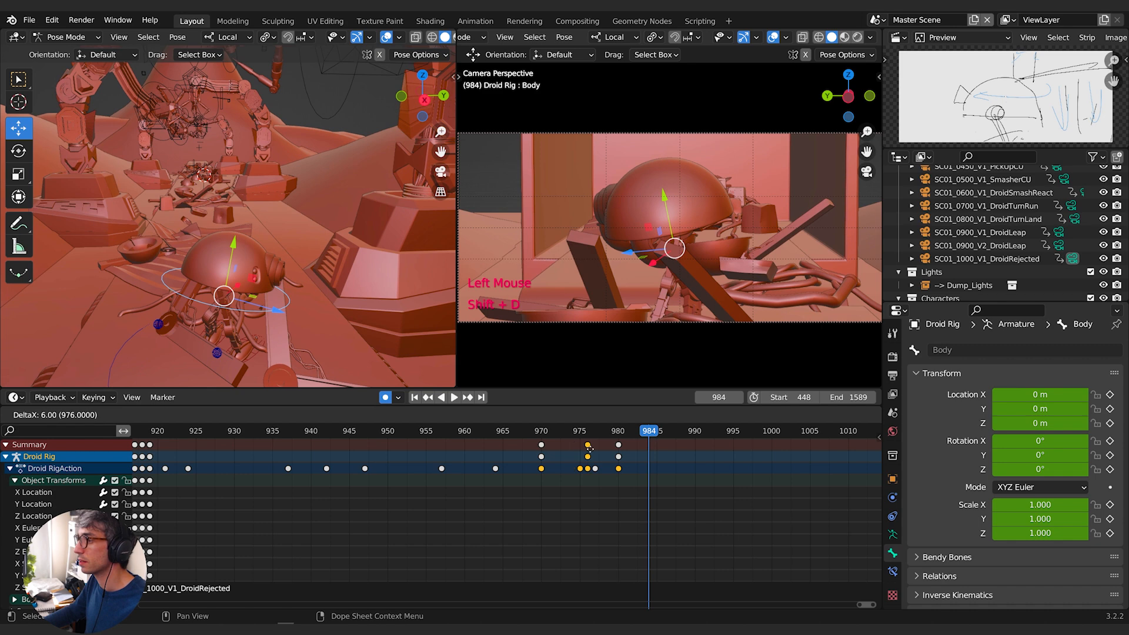
right_click(634, 453)
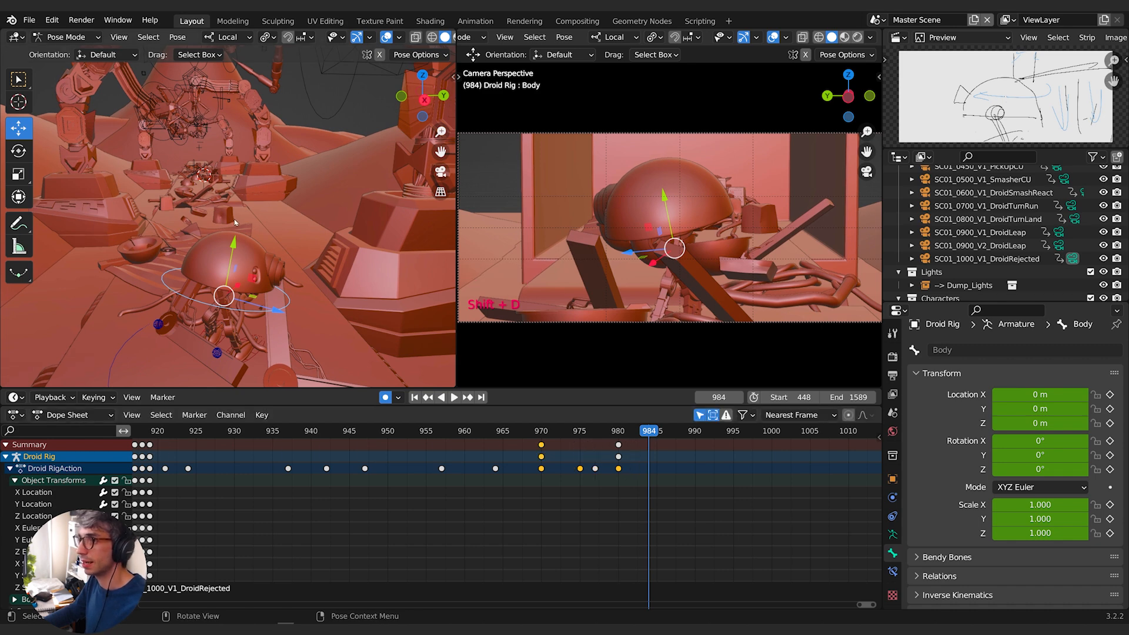
Select all the droid rig's bones and duplicate their keyframe at frame 970 to frame 984.
key(a)
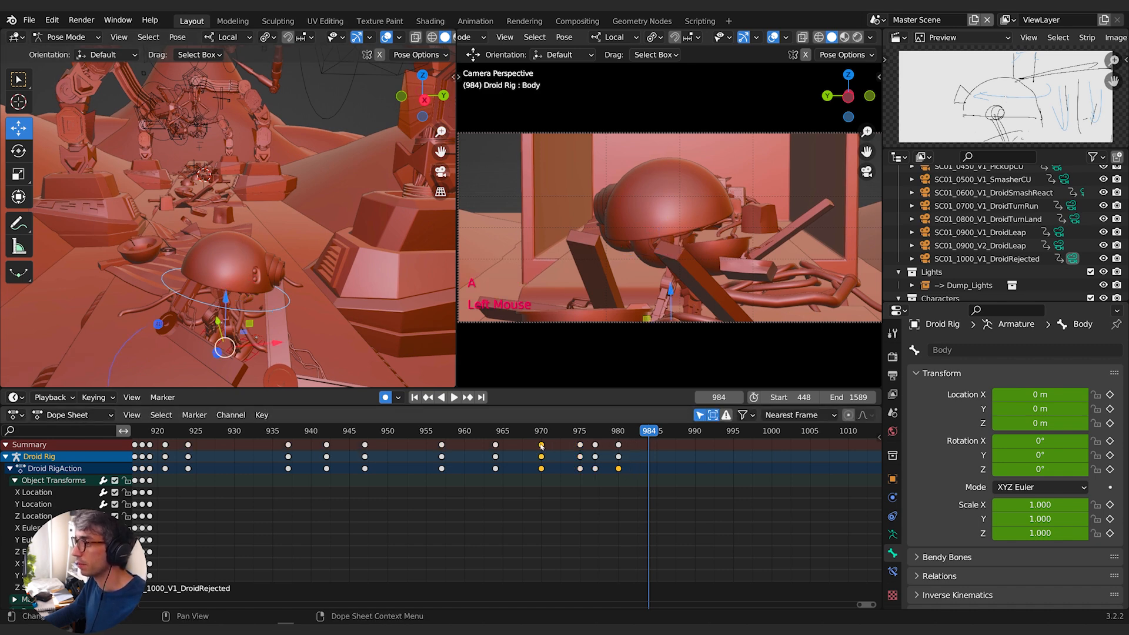
key(shift+d)
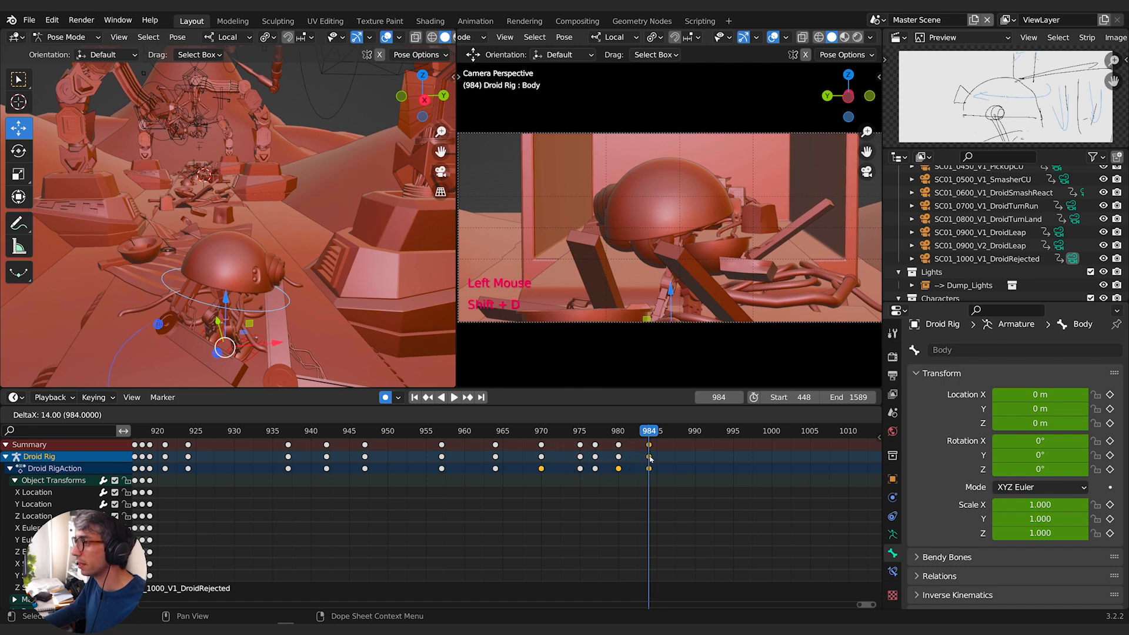
click(650, 456)
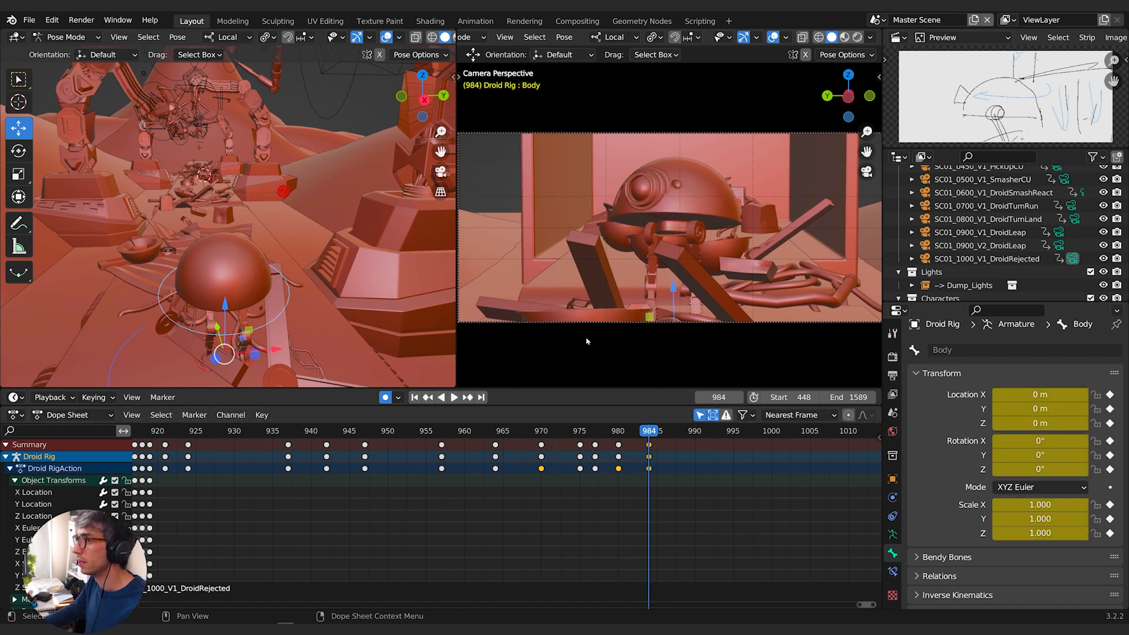
At frame 984, move the Look Control bone to about X -0.333, Y 0.866, Z 0.495 m so the eye faces the camera.
shift+middle_drag(263, 254, 204, 229)
middle_drag(331, 229, 235, 212)
key(g)
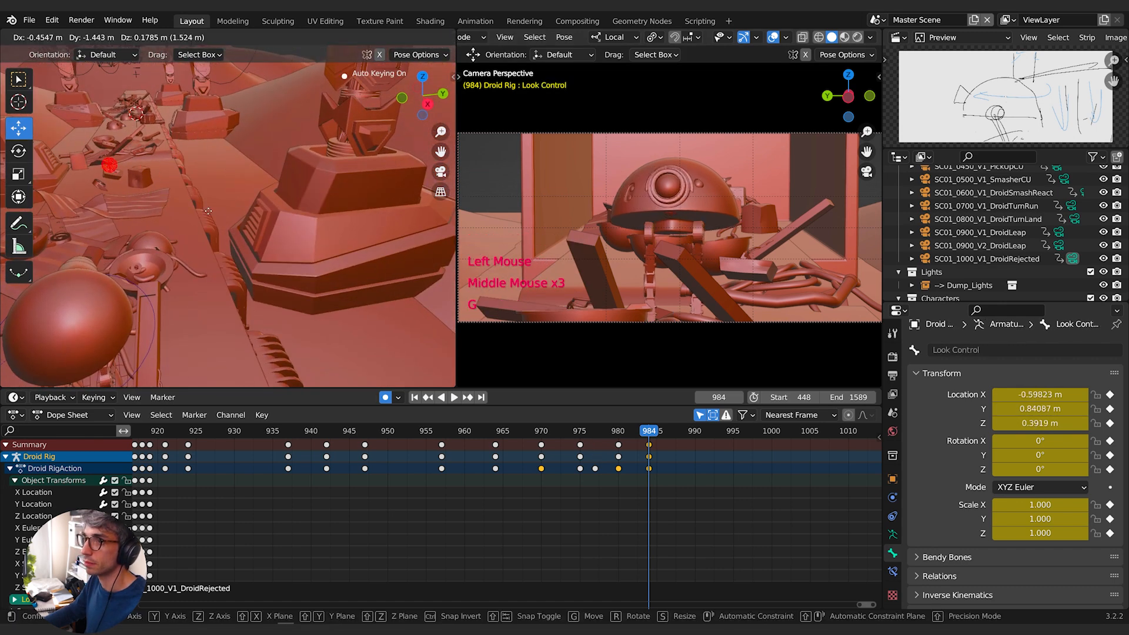
click(200, 213)
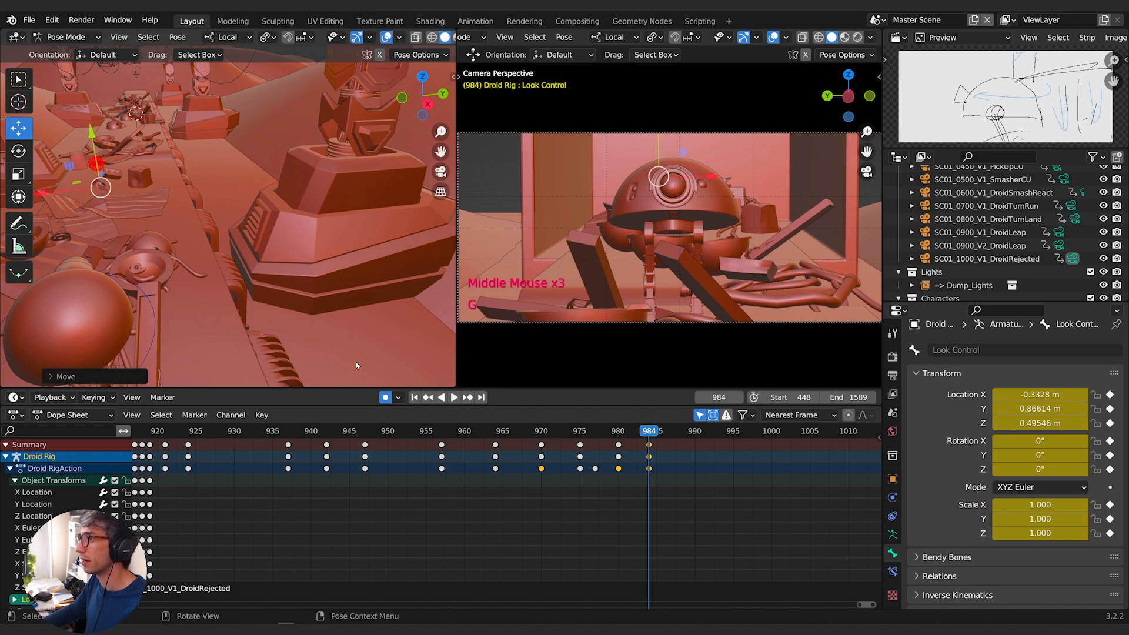
Scrub through the shot beyond frame 984 and compare the droid's timing with the storyboard preview.
drag(642, 432, 833, 456)
middle_drag(766, 487, 509, 492)
drag(378, 432, 782, 456)
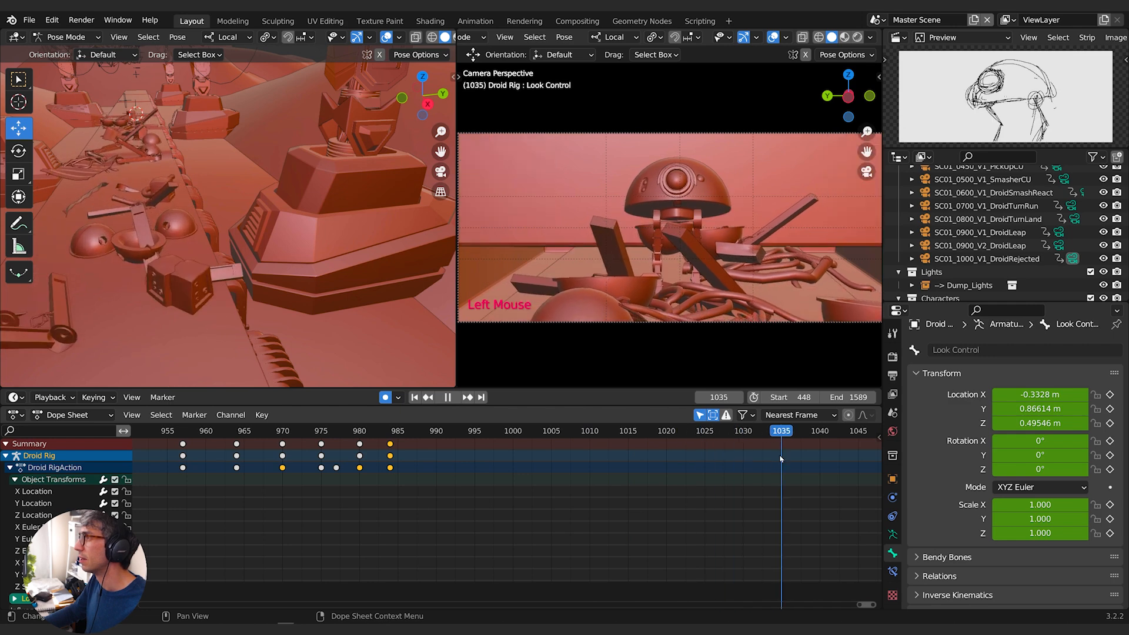
middle_drag(719, 505, 460, 505)
drag(520, 434, 826, 432)
drag(747, 440, 530, 445)
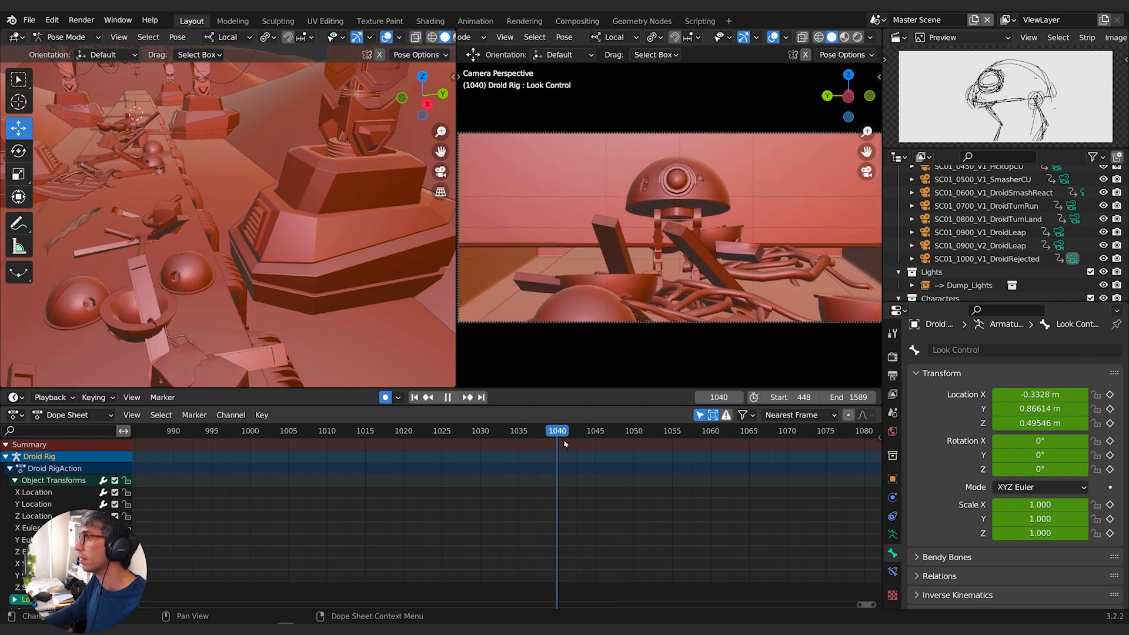
drag(611, 445, 455, 454)
Select the droid's Body bone and insert a Whole Character keyframe at frame 1017.
shift+middle_drag(180, 129, 361, 206)
key(KP_Decimal)
scroll(176, 236, down, 3)
scroll(177, 235, up, 1)
scroll(235, 235, down, 5)
click(375, 232)
drag(451, 435, 381, 440)
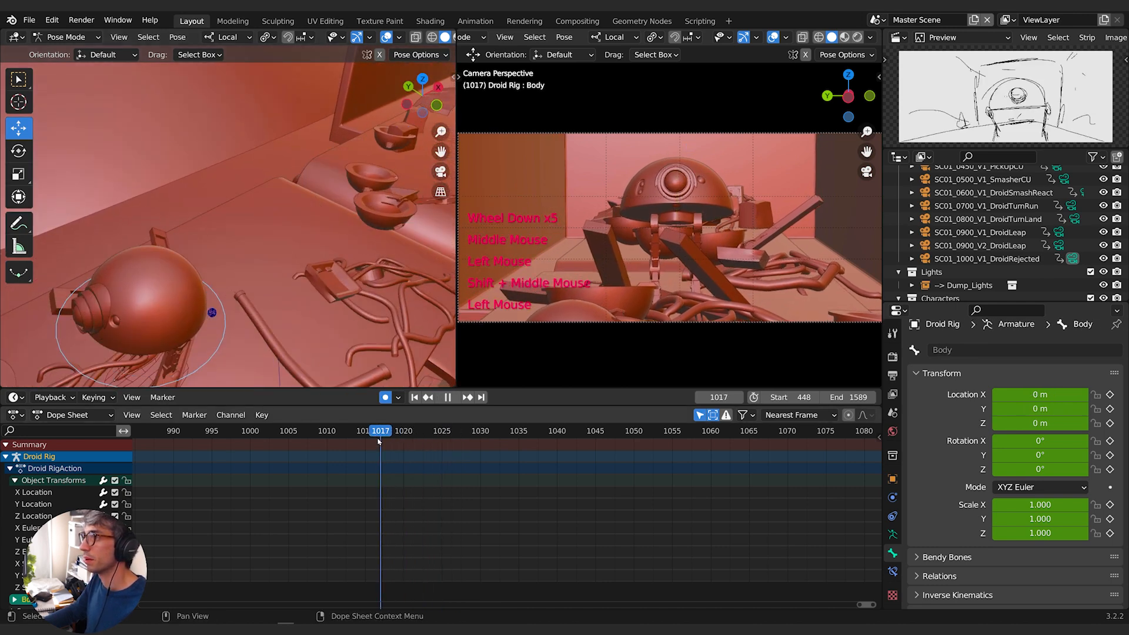
key(i)
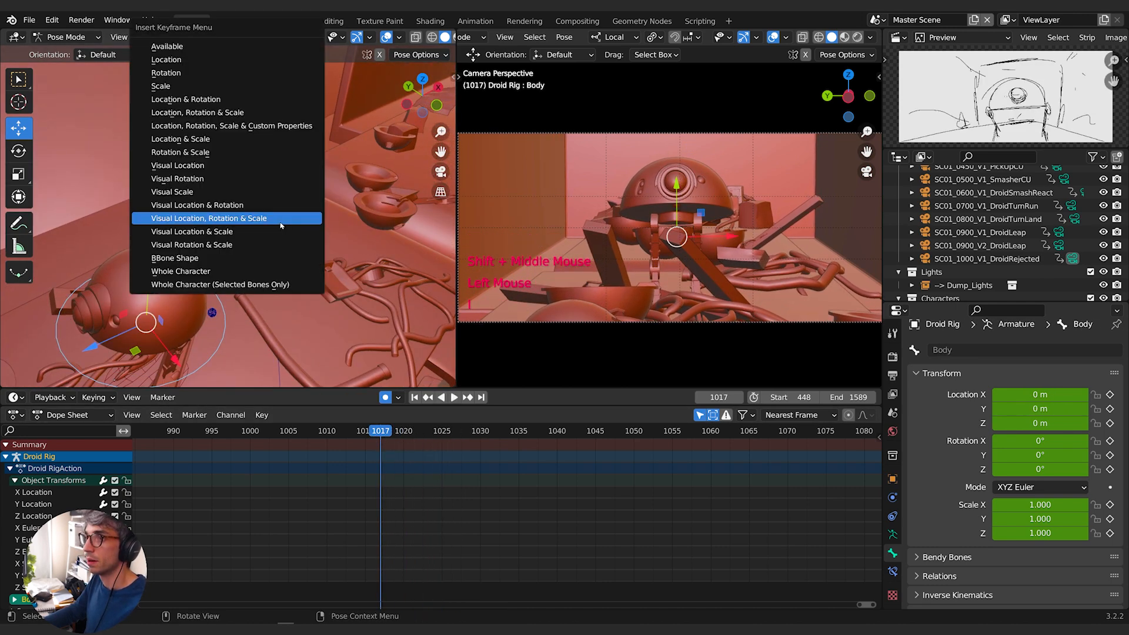
click(213, 271)
At frame 1025, lower the Body bone along its local Y axis into a crouch.
drag(381, 441, 442, 438)
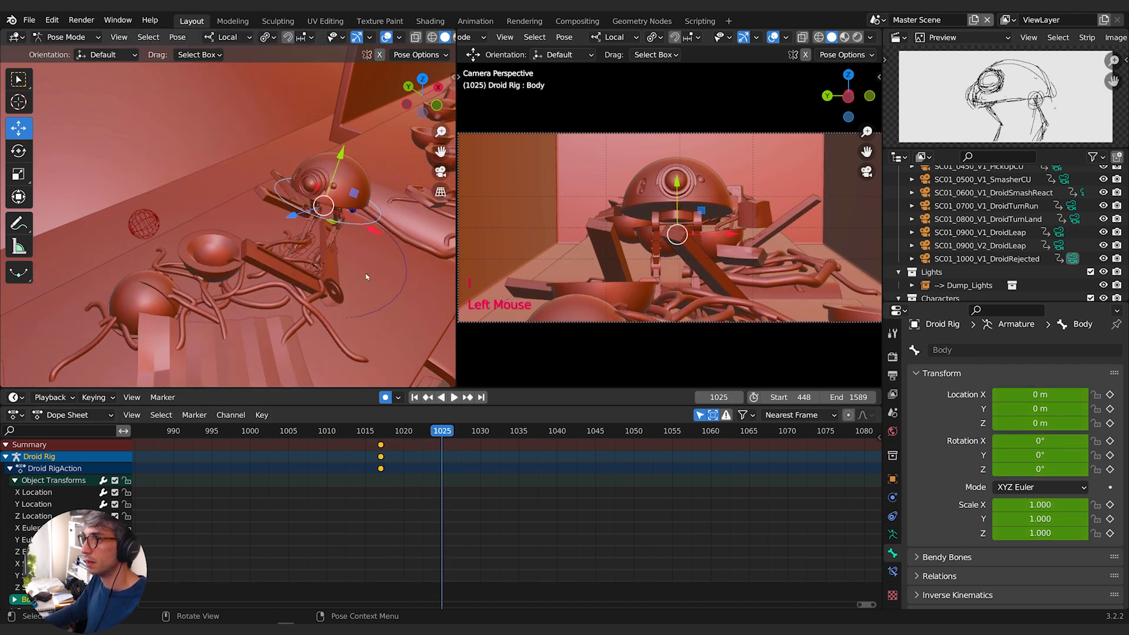
click(340, 221)
middle_drag(341, 221, 320, 227)
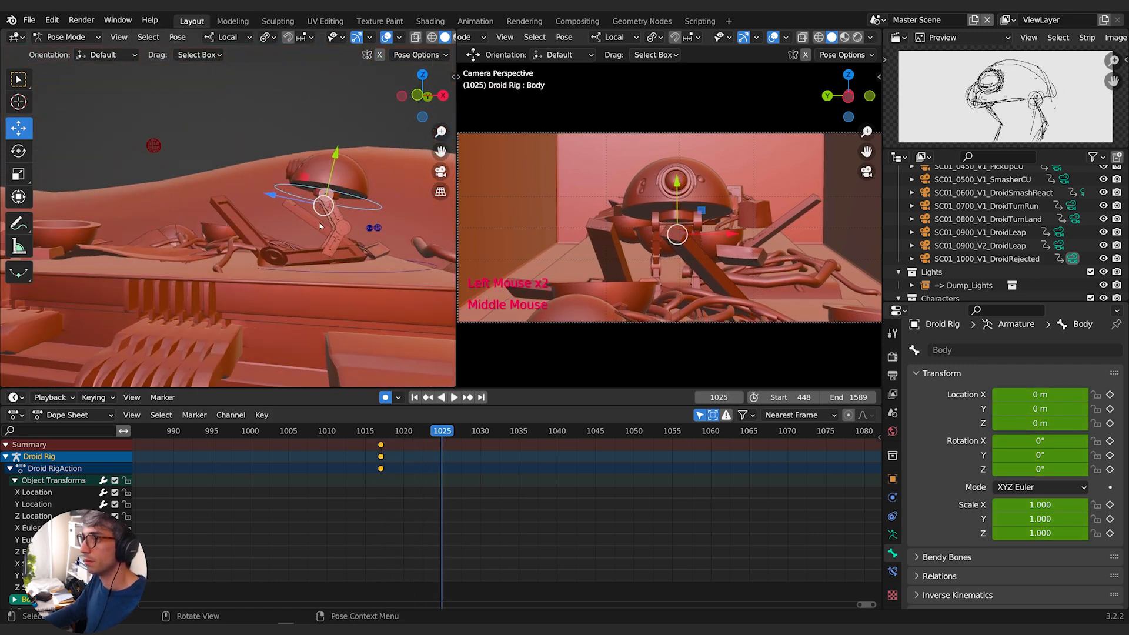
key(g)
right_click(296, 191)
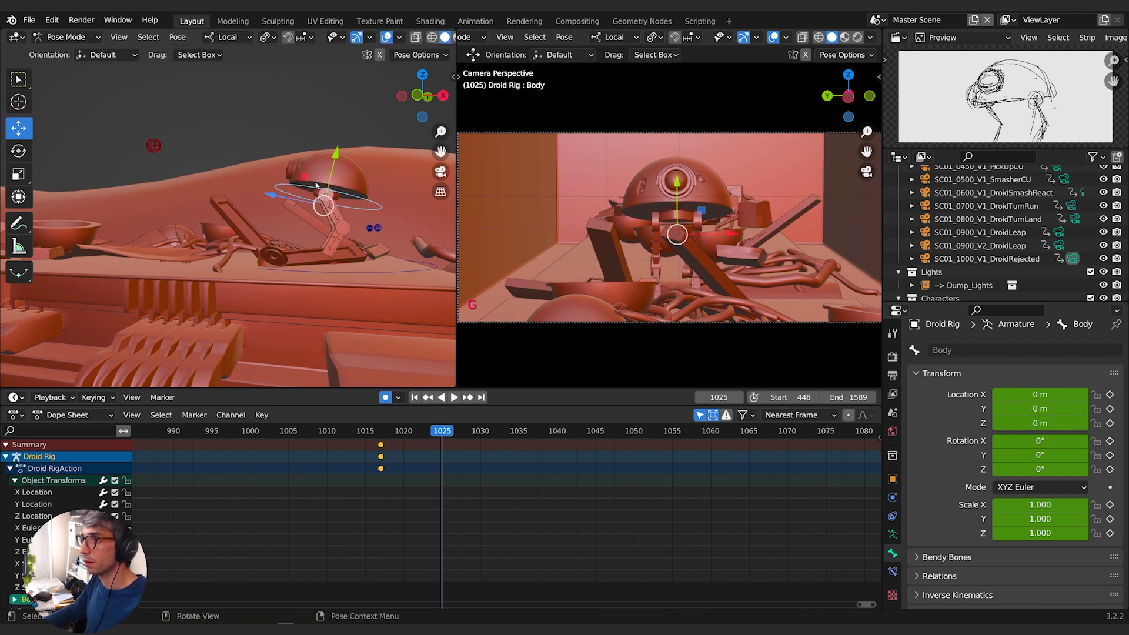
key(g)
key(y)
click(313, 200)
At frame 1025, move the Look Control bone to about X -0.276, Y 0.429, Z 0.975 m.
click(152, 141)
key(g)
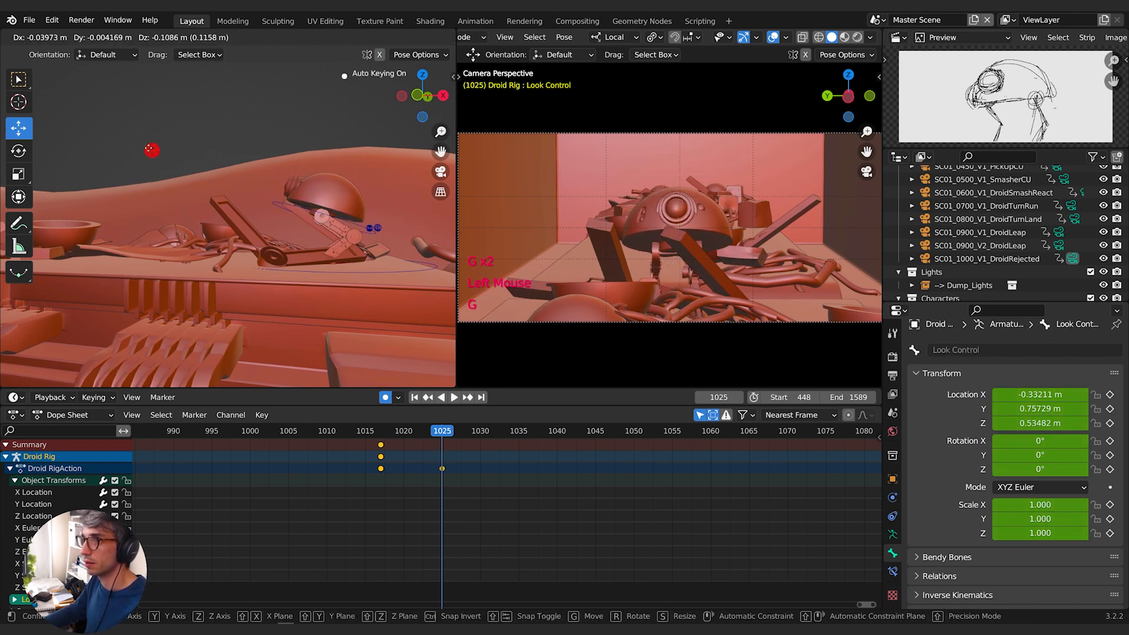
click(132, 165)
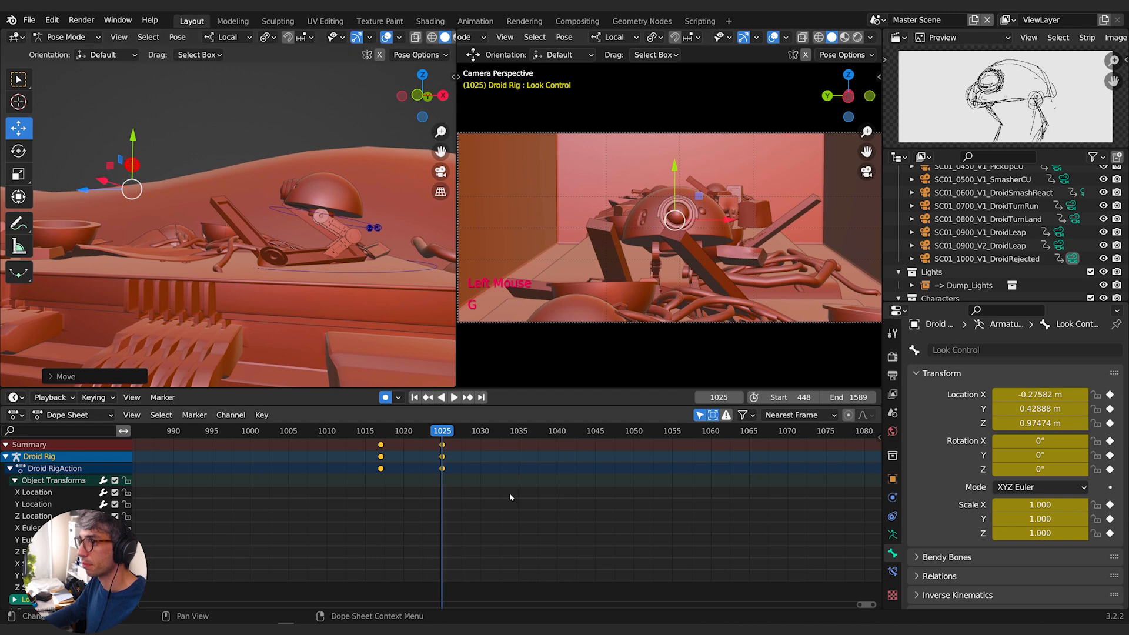
At frame 1030, move the droid's Body bone up and forward into a leaping position.
drag(437, 436, 482, 443)
shift+middle_drag(344, 212, 297, 250)
click(392, 214)
shift+middle_drag(392, 214, 399, 280)
key(g)
click(273, 193)
Select both foot control bones and move them up and forward beneath the leaping body at frame 1030.
click(383, 265)
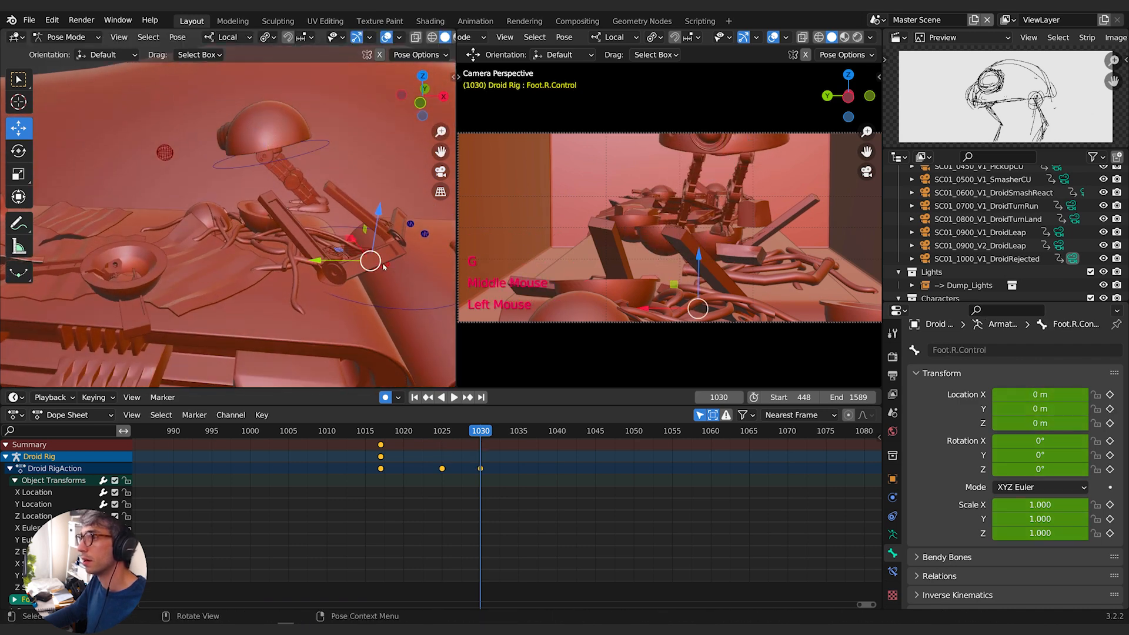
shift+click(340, 249)
middle_drag(339, 249, 305, 206)
key(g)
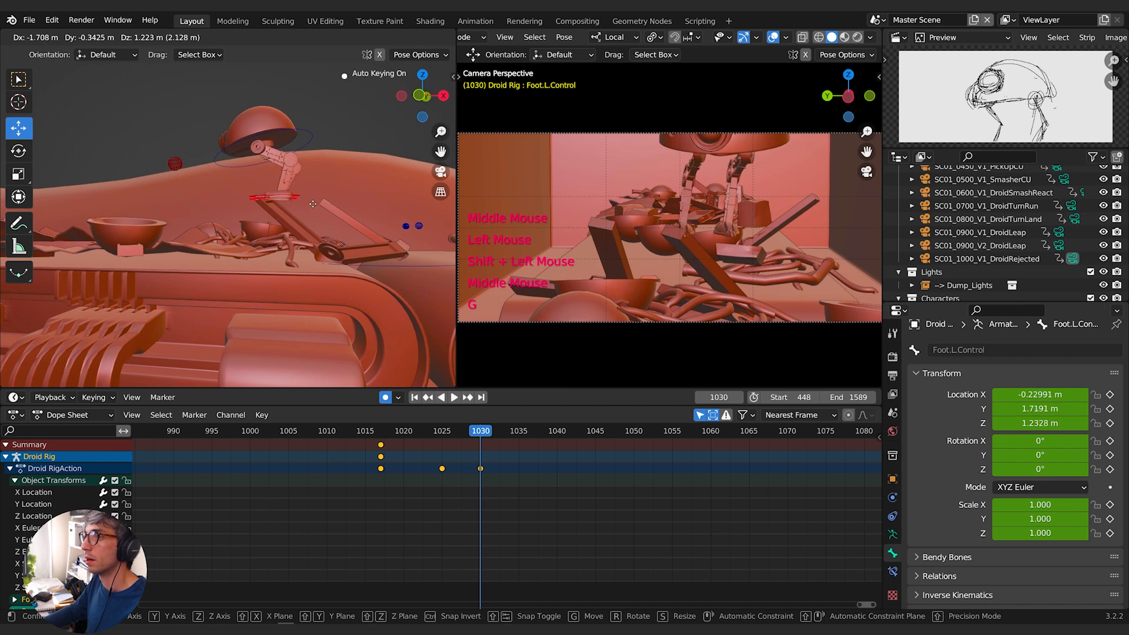
click(308, 201)
Rotate both foot controls to point downward, about -99° in X for the left foot, and adjust their position under the body.
key(r)
click(298, 210)
key(g)
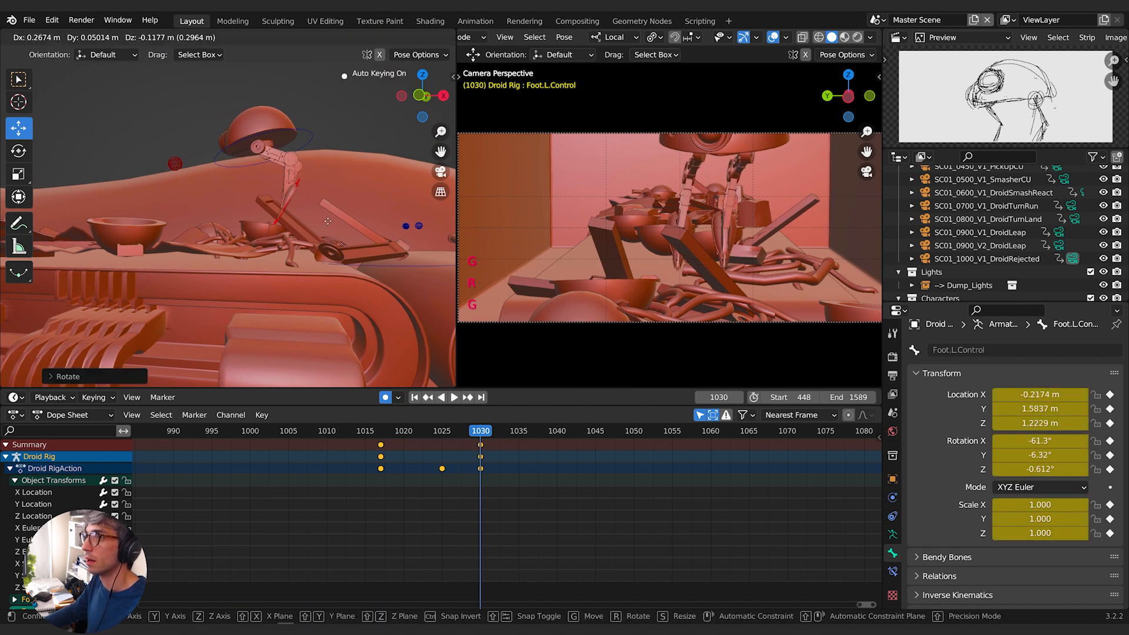
click(305, 217)
key(r)
click(308, 221)
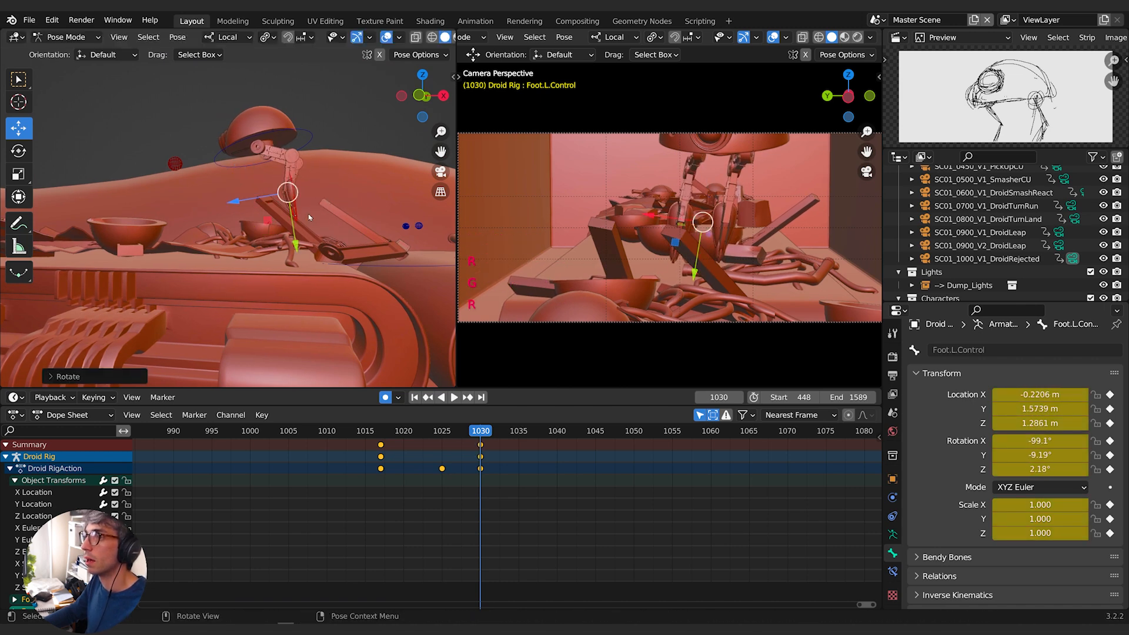
At frame 1030, move the left foot control forward under the body and rotate it upward.
click(302, 226)
middle_drag(297, 228, 338, 229)
click(302, 221)
click(303, 221)
key(g)
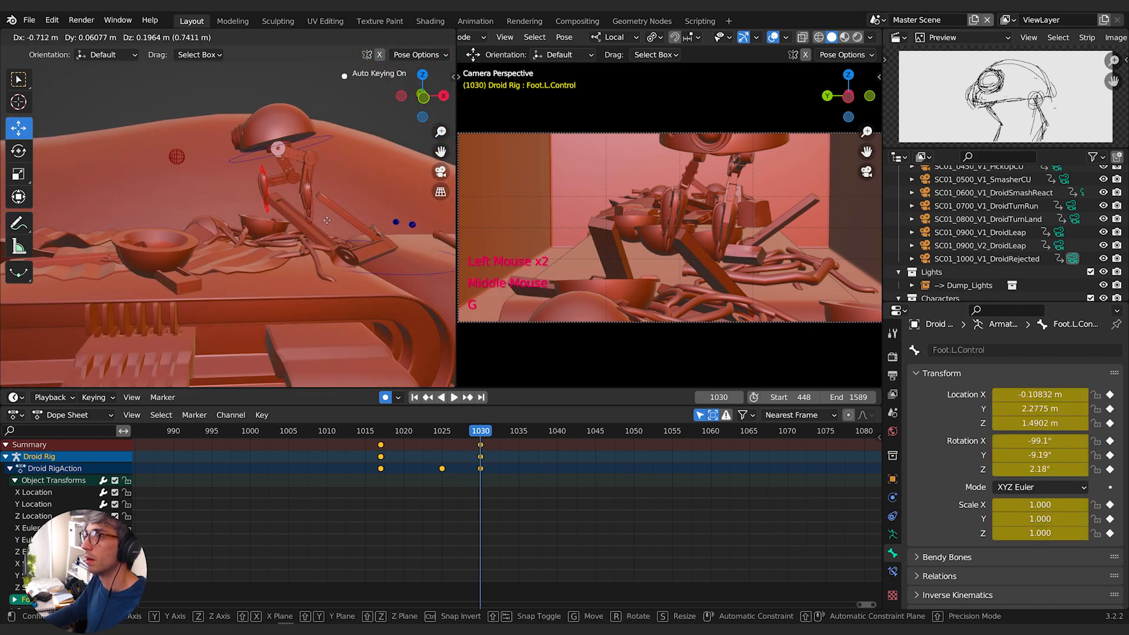
click(310, 220)
key(r)
click(203, 198)
Refine the left foot control at frame 1030 to about X -0.453, Y 2.314, Z 1.475 m and twist it about its local Y axis.
middle_drag(203, 199, 294, 229)
key(g)
click(276, 185)
scroll(283, 179, up, 1)
mouse_move(294, 229)
middle_down()
mouse_move(277, 254)
mouse_move(281, 225)
middle_up()
scroll(276, 254, up, 1)
key(r)
click(281, 207)
key(r)
key(y)
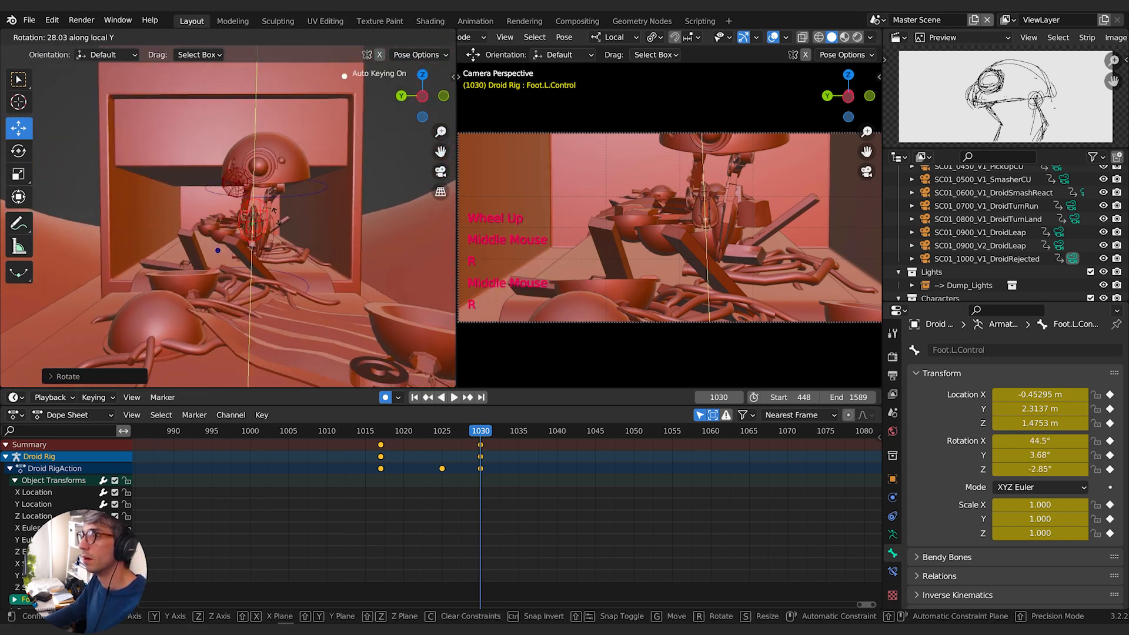
click(318, 222)
At frame 1030, reposition and raise the Look Control bone to redirect the leaping droid's gaze.
click(225, 183)
click(228, 184)
middle_drag(228, 183, 124, 219)
key(g)
click(301, 292)
key(g)
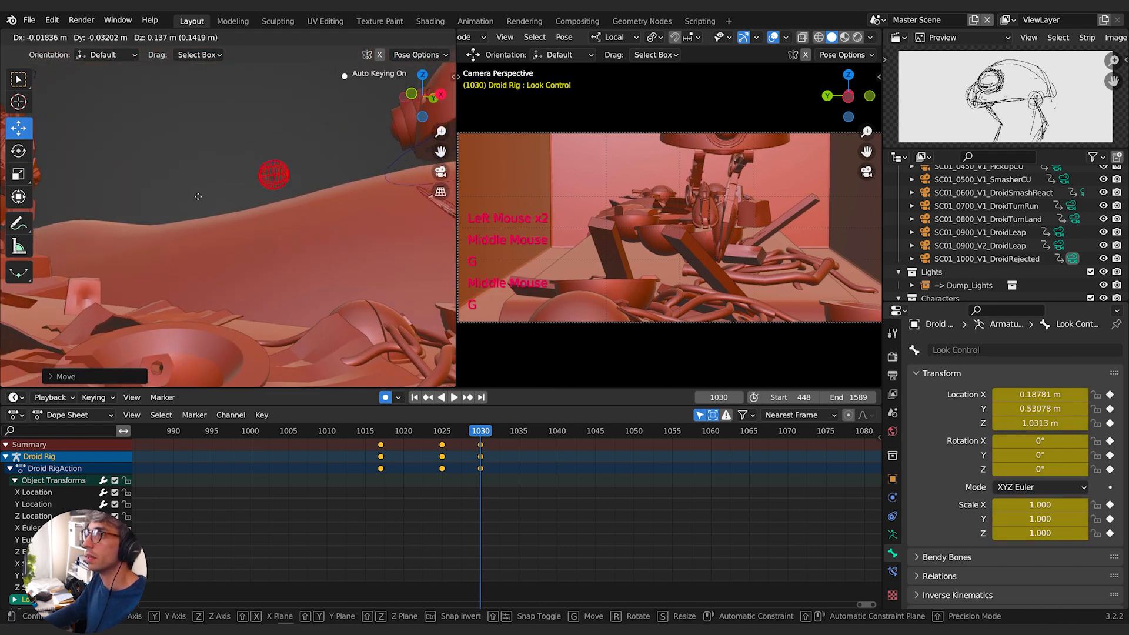
click(191, 137)
Move the right foot control backward and down at frame 1030, to about X -0.231, Y 1.227, Z 1.106 m.
middle_drag(191, 138, 281, 221)
scroll(292, 191, down, 2)
click(382, 252)
shift+middle_drag(359, 255, 259, 247)
key(g)
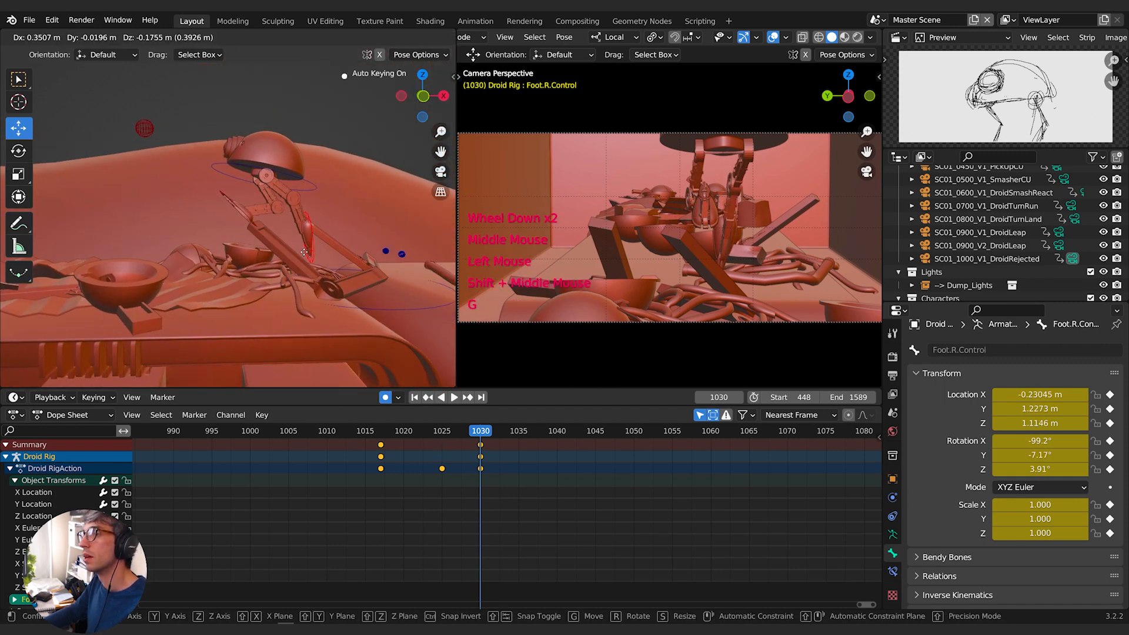
click(304, 253)
Duplicate the right foot control's frame 1017 keyframe onto frame 1025.
mouse_move(483, 434)
mouse_down()
mouse_move(378, 440)
mouse_move(499, 447)
mouse_move(404, 449)
mouse_move(480, 452)
mouse_up()
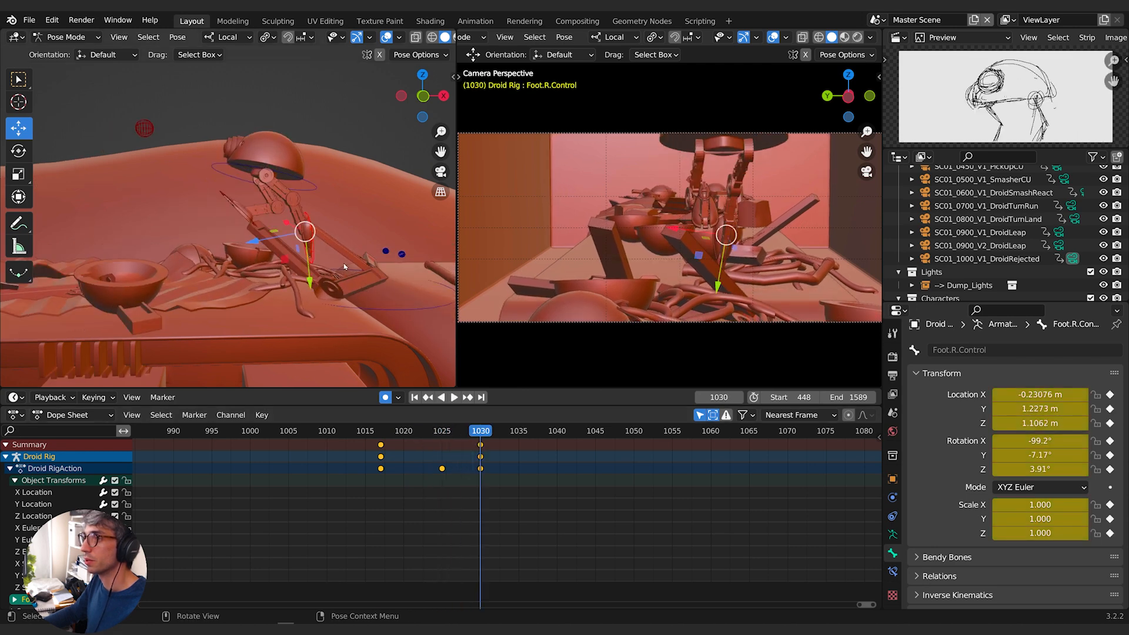
double_click(312, 262)
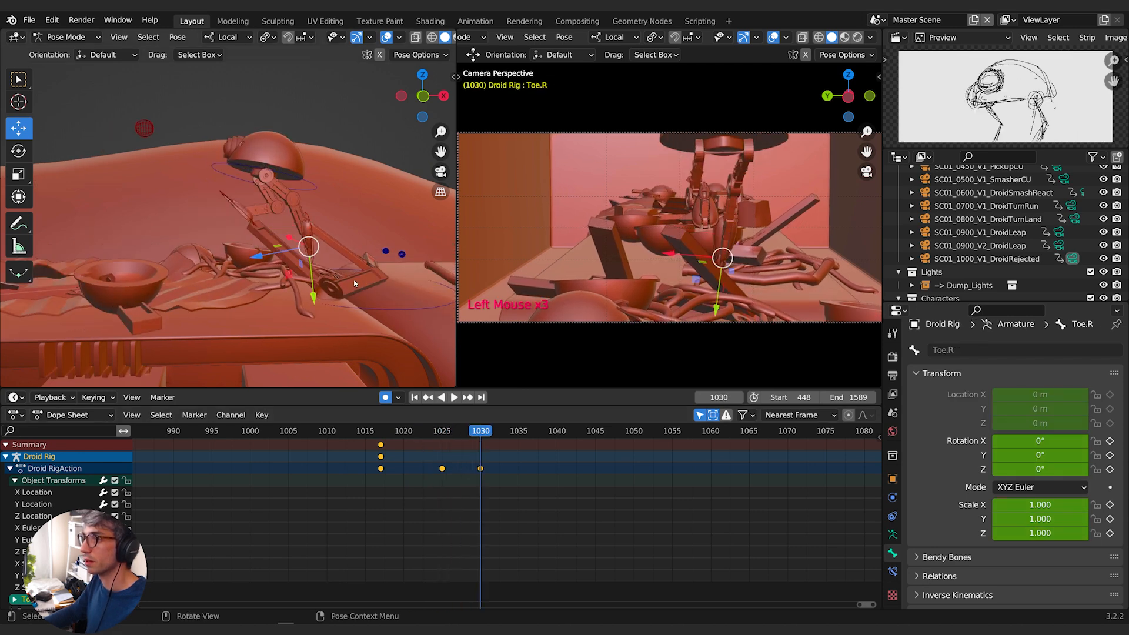
double_click(313, 247)
mouse_move(452, 435)
mouse_down()
mouse_move(395, 435)
mouse_move(445, 434)
mouse_up()
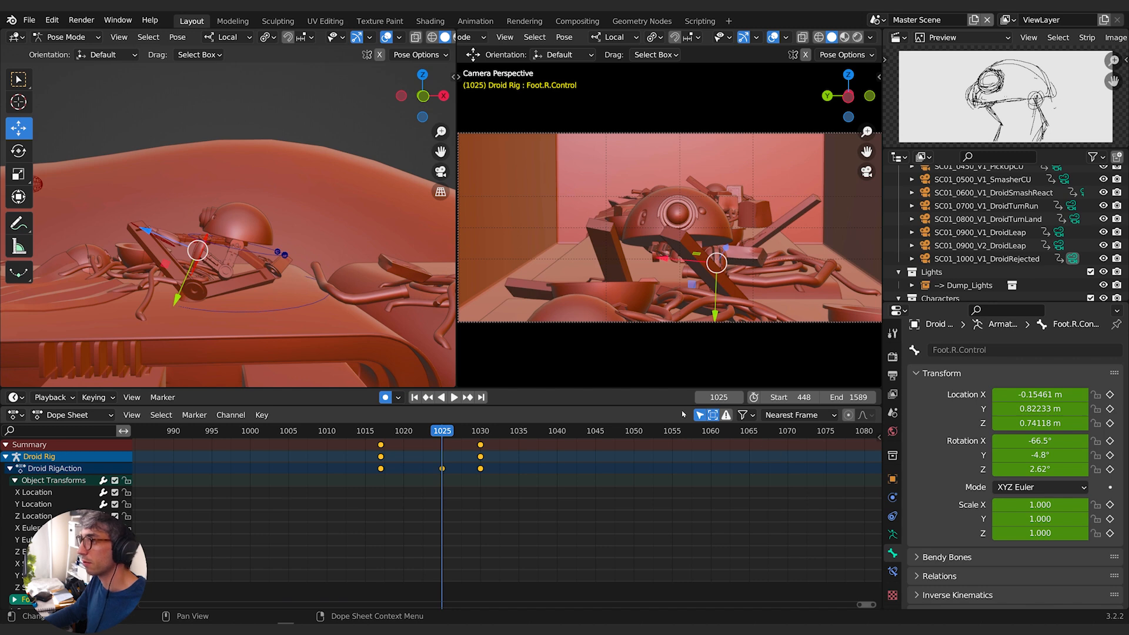
click(381, 446)
key(shift+d)
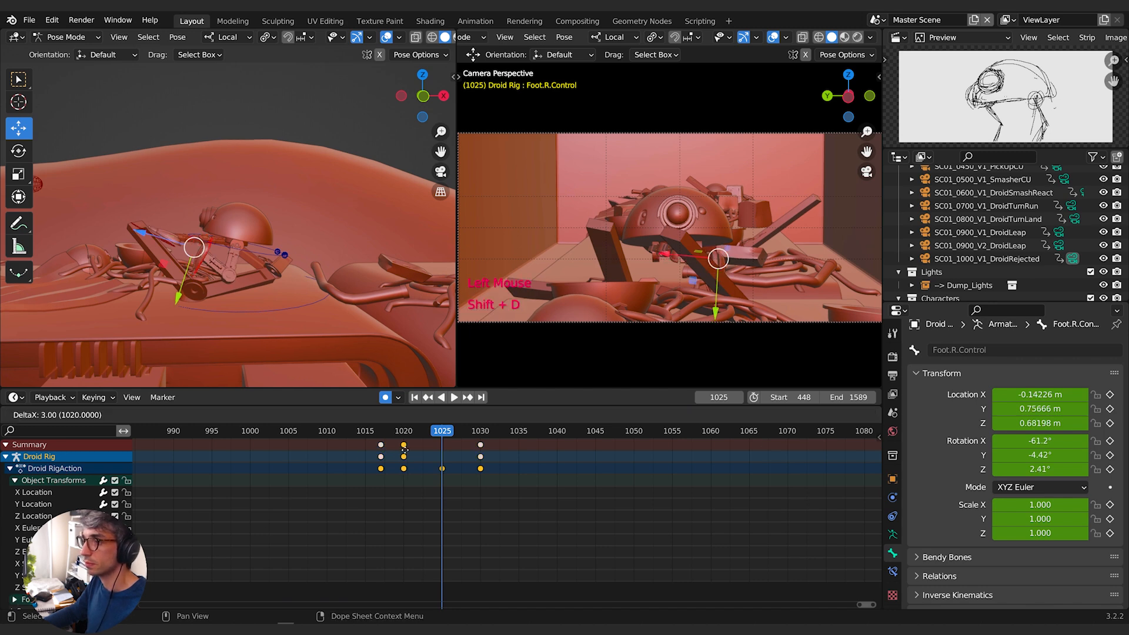
click(442, 457)
Duplicate the left foot control's frame 1017 keyframe onto frame 1025.
mouse_move(427, 437)
mouse_down()
mouse_move(388, 435)
mouse_move(493, 440)
mouse_move(382, 436)
mouse_move(486, 436)
mouse_move(434, 437)
mouse_up()
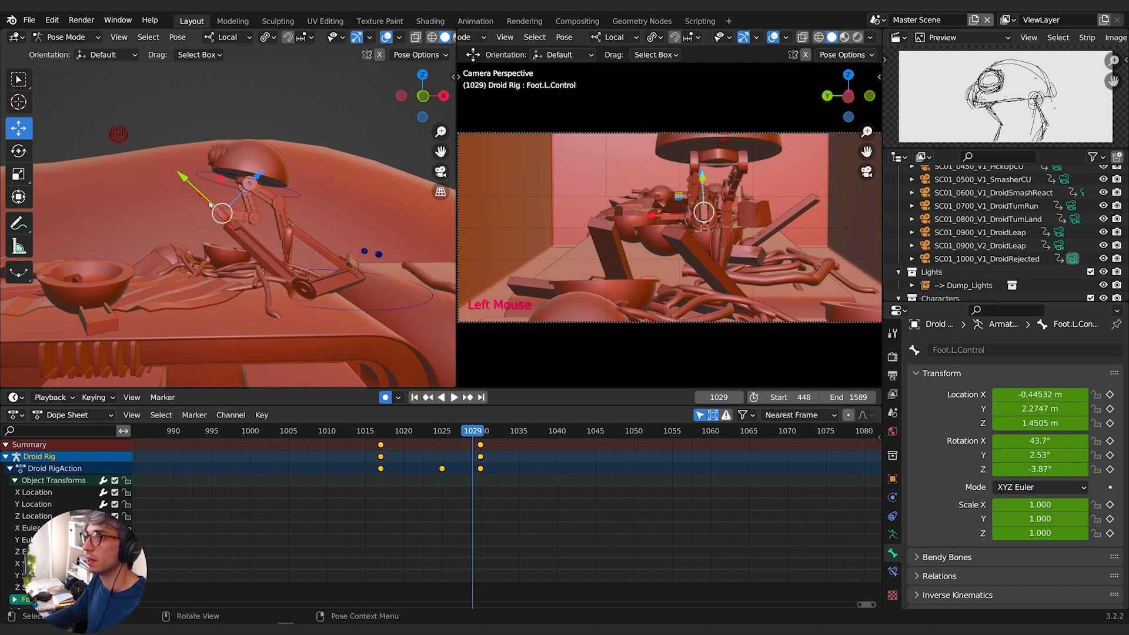
double_click(443, 432)
click(381, 444)
key(shift+d)
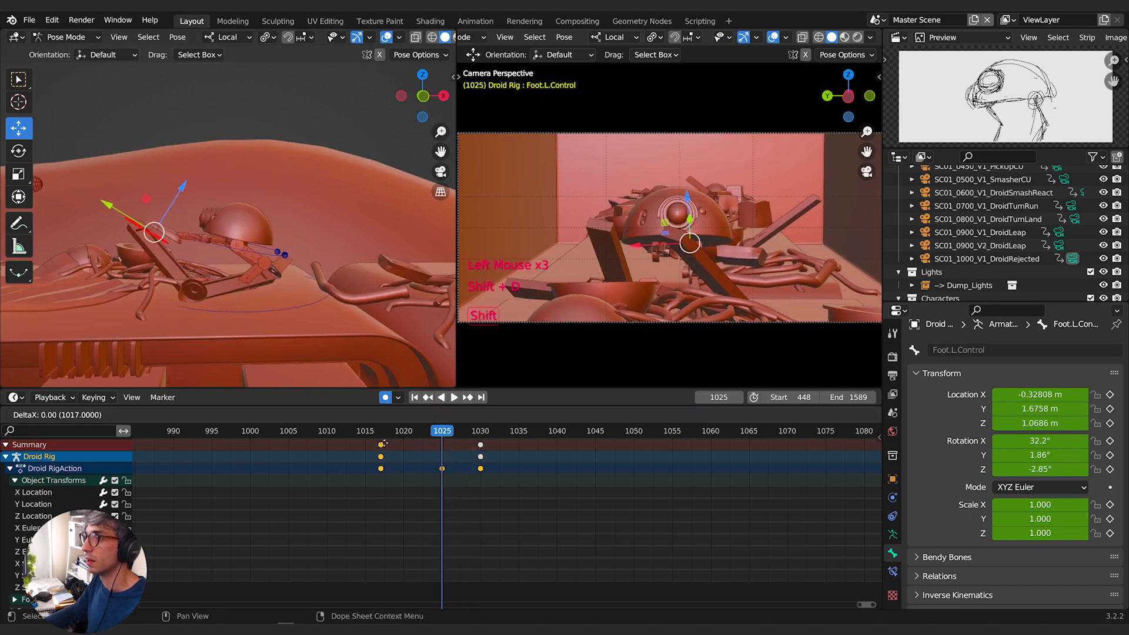
click(443, 445)
Scrub through the crouch and leap up to frame 1030 and check the foot poses from several angles.
drag(376, 433, 449, 437)
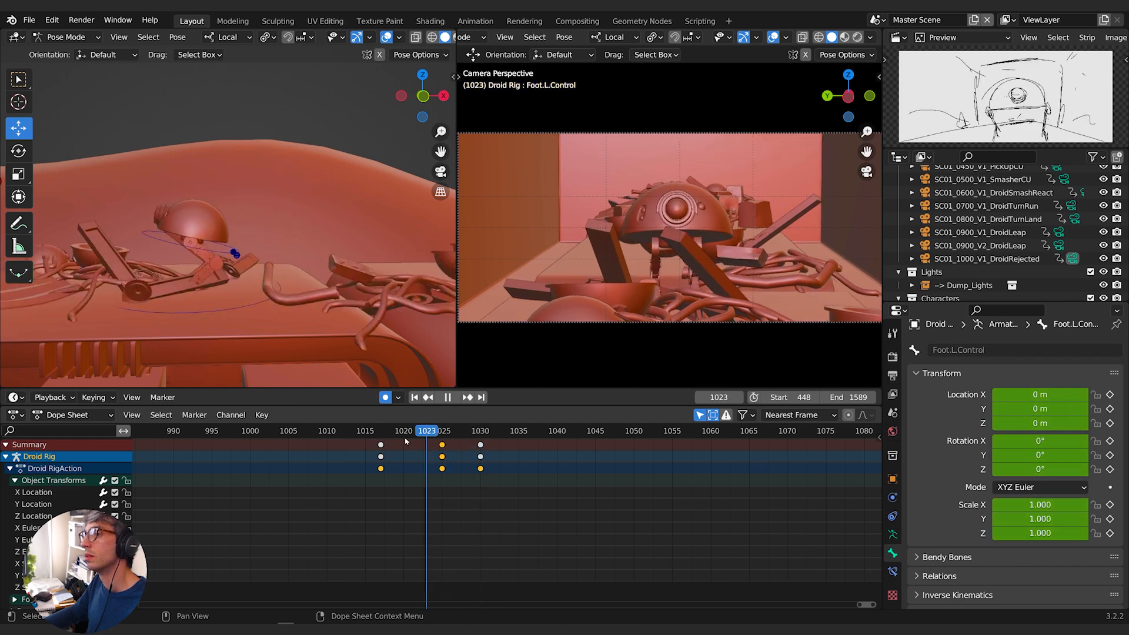
middle_drag(265, 282, 328, 302)
mouse_move(445, 440)
mouse_down()
mouse_move(516, 438)
mouse_move(408, 441)
mouse_move(433, 440)
mouse_up()
middle_drag(235, 288, 253, 278)
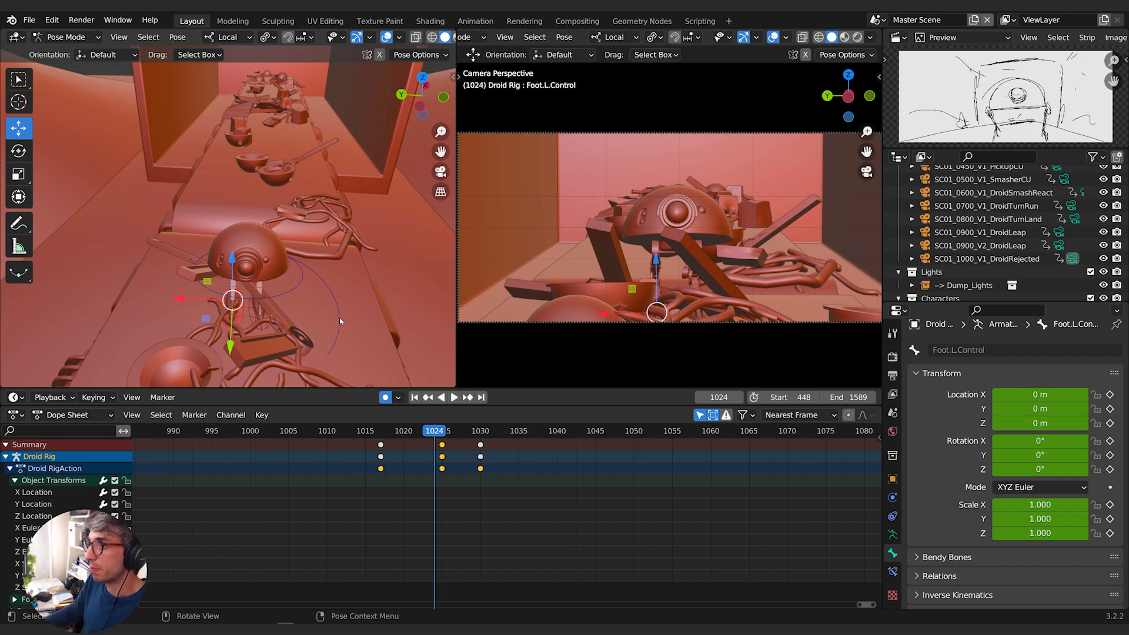
drag(448, 444, 481, 447)
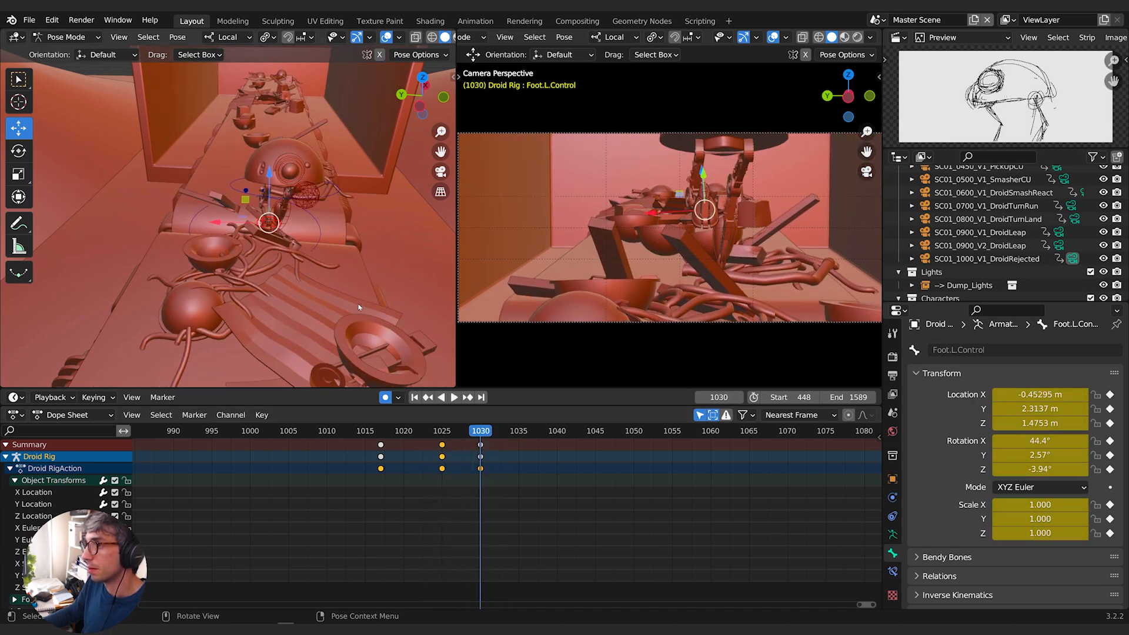
Select the Master bone and inspect the Belt and Second Robot Arm constraints on the Droid Rig.
click(315, 241)
middle_drag(315, 241, 290, 259)
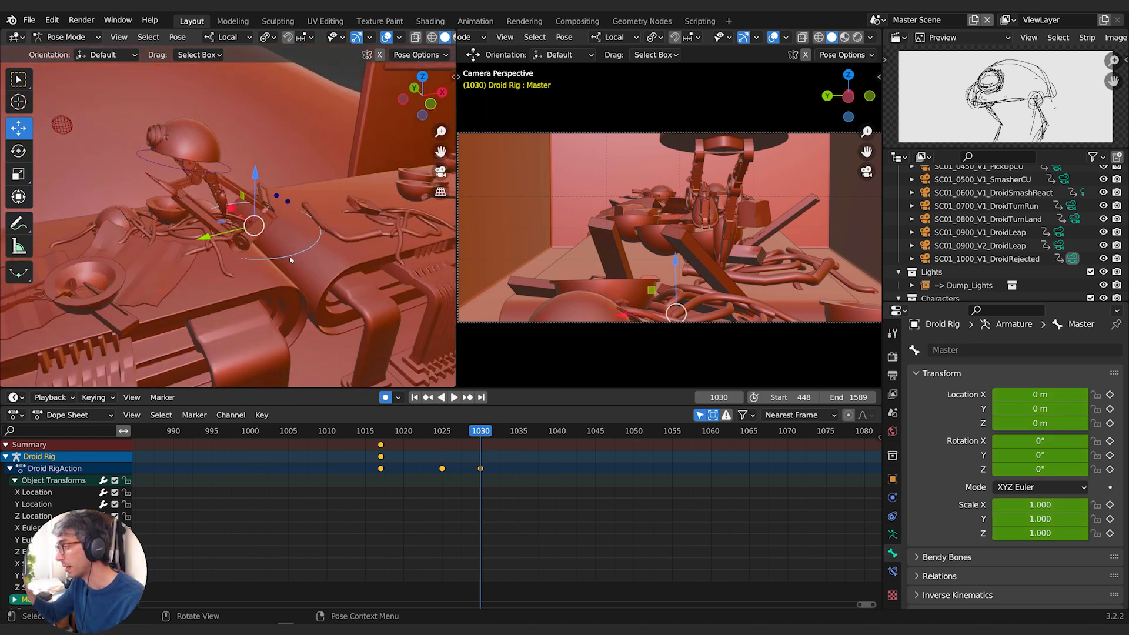
click(893, 515)
click(916, 393)
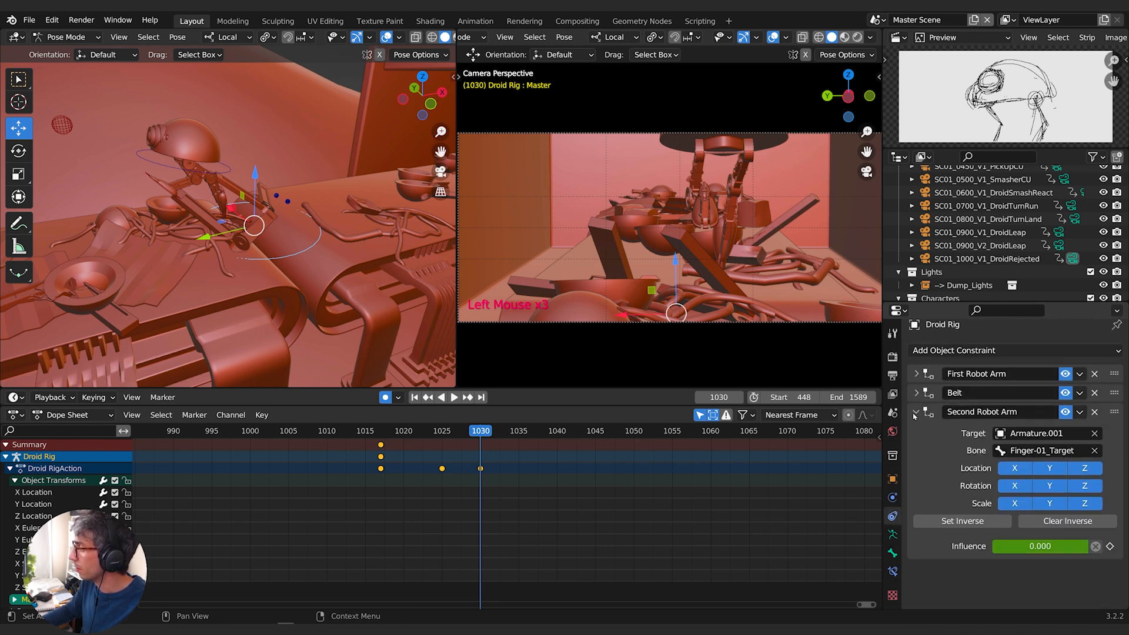
click(916, 412)
Play back the animation around frames 1017 to 1032 to review the timing of the crouch and leap.
middle_drag(563, 522, 595, 526)
drag(510, 436, 345, 460)
key(space)
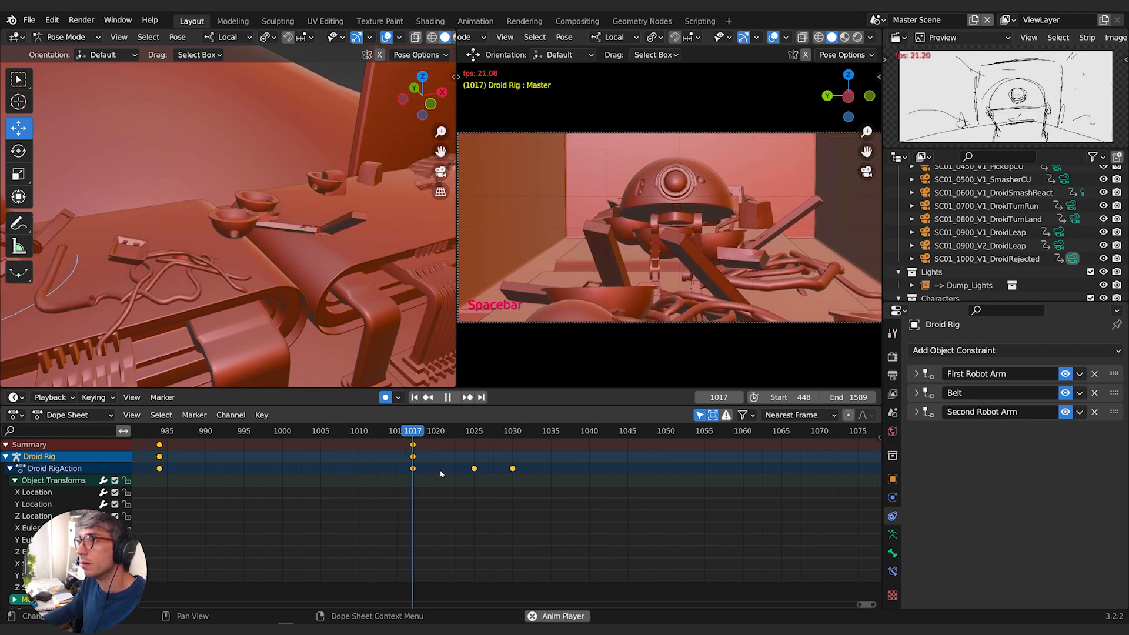
click(403, 435)
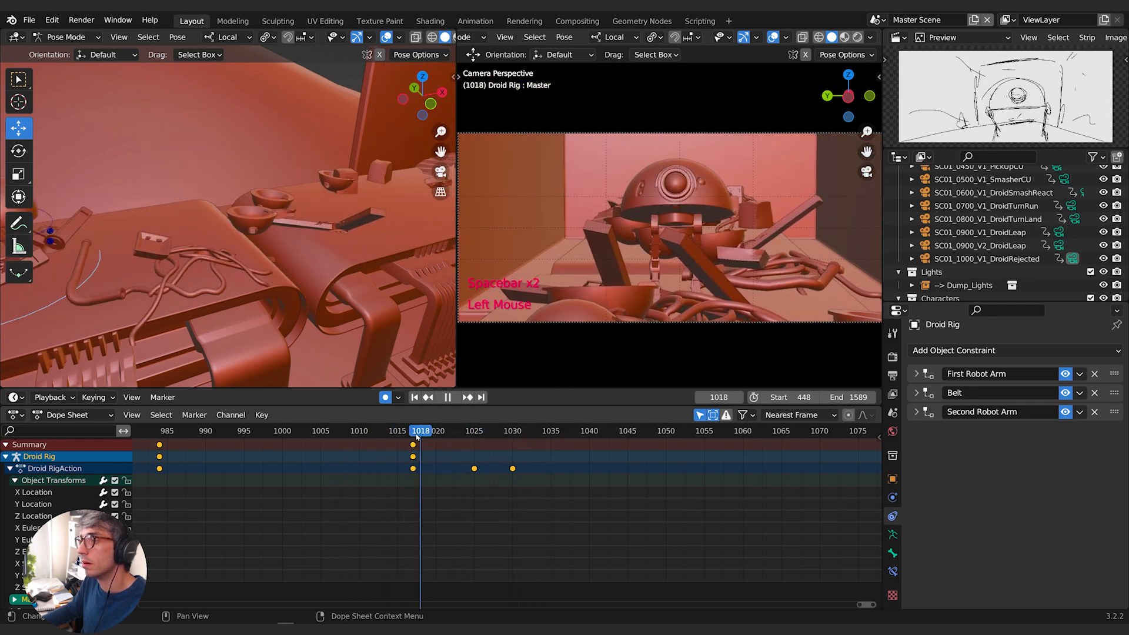
key(space)
key(space)
middle_drag(469, 469, 509, 469)
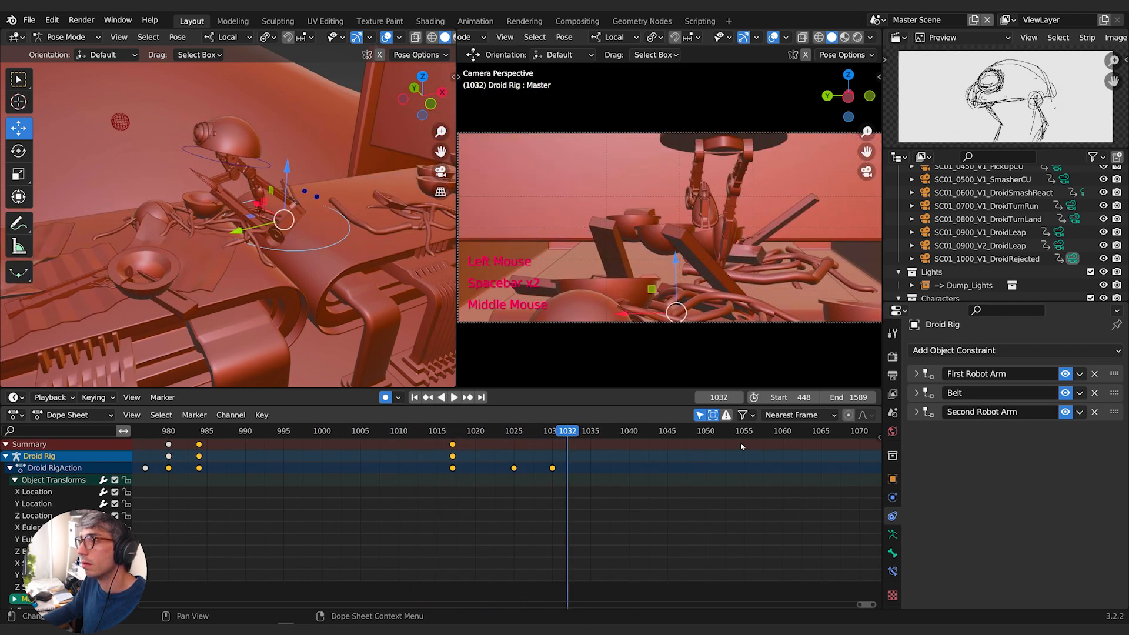
Go to frame 1017, show the keyframes of all droid bones, and compare the Dope Sheet with and without its selected-only filter.
drag(564, 435, 451, 452)
click(563, 454)
click(599, 483)
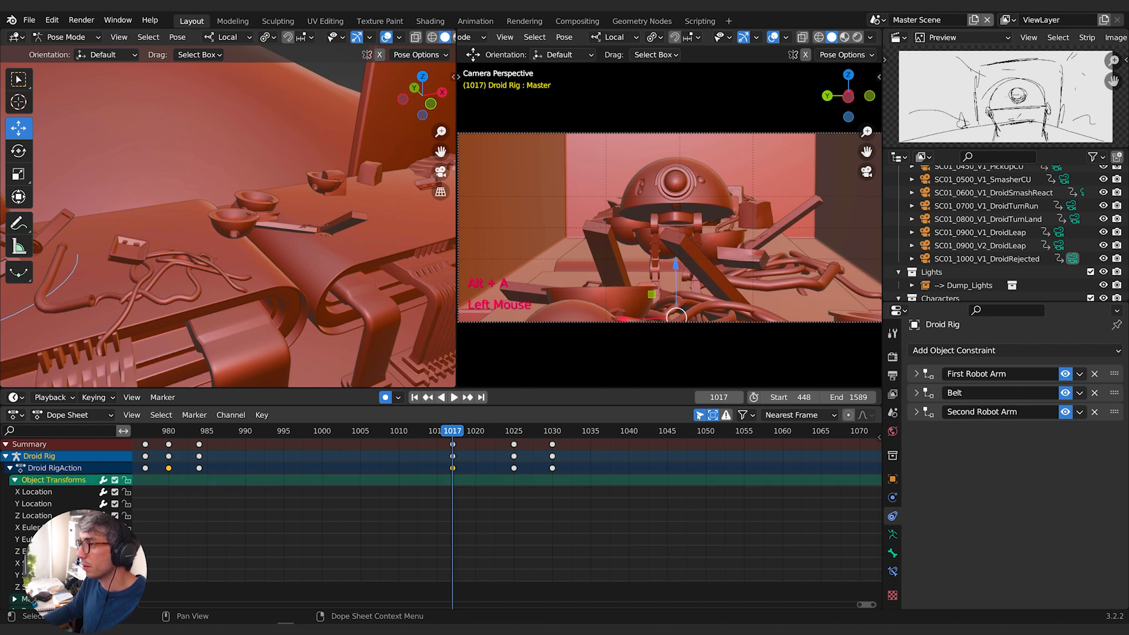
click(699, 415)
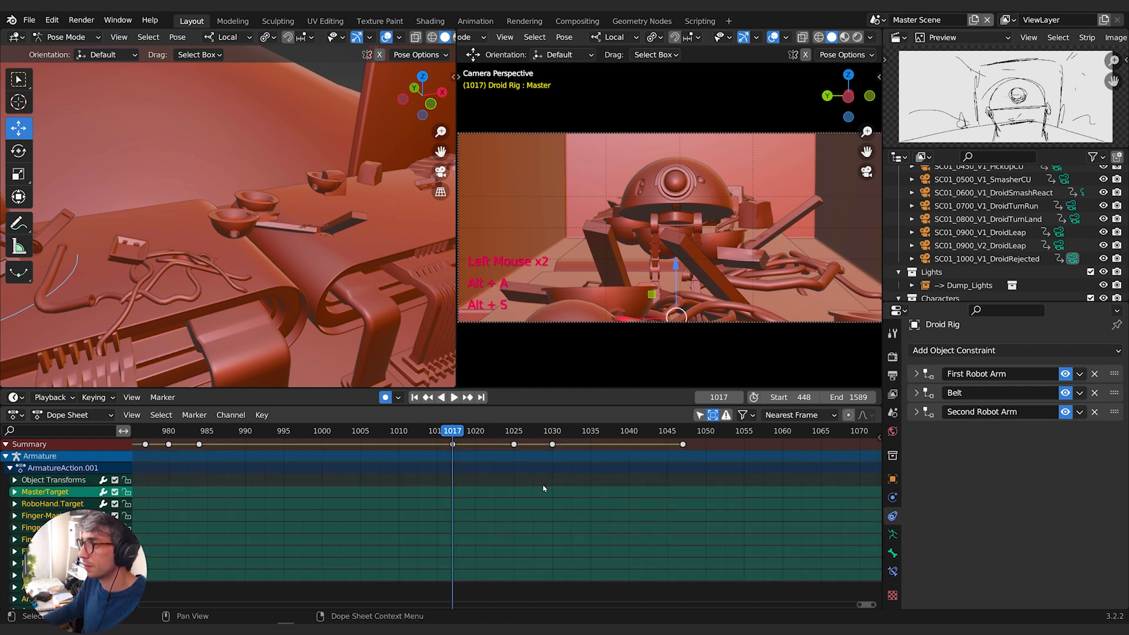
click(700, 415)
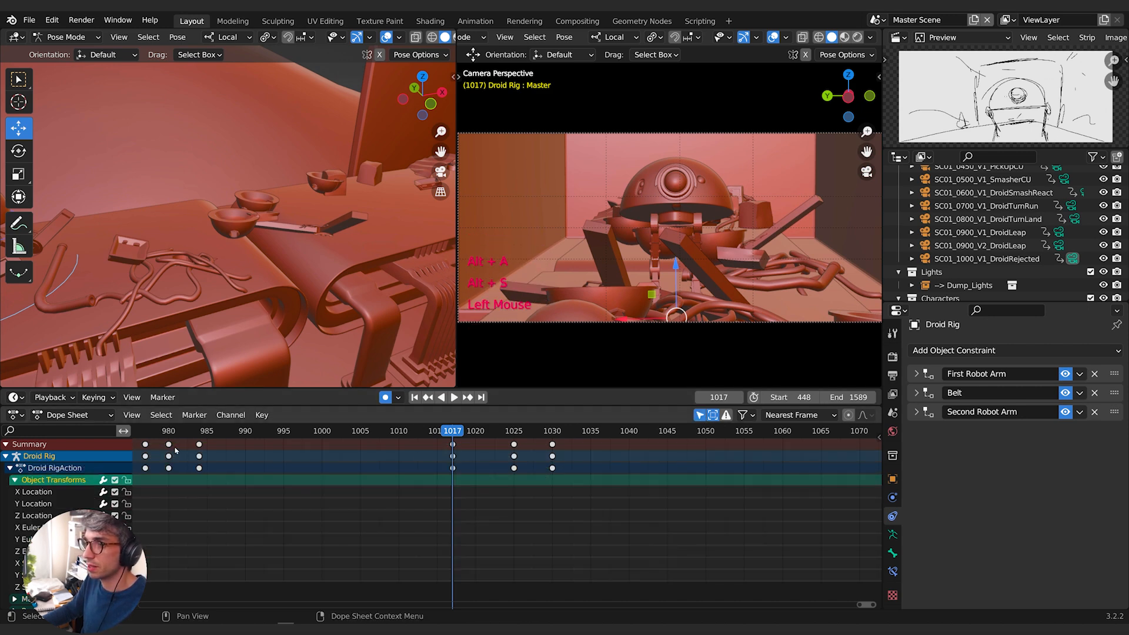
click(699, 415)
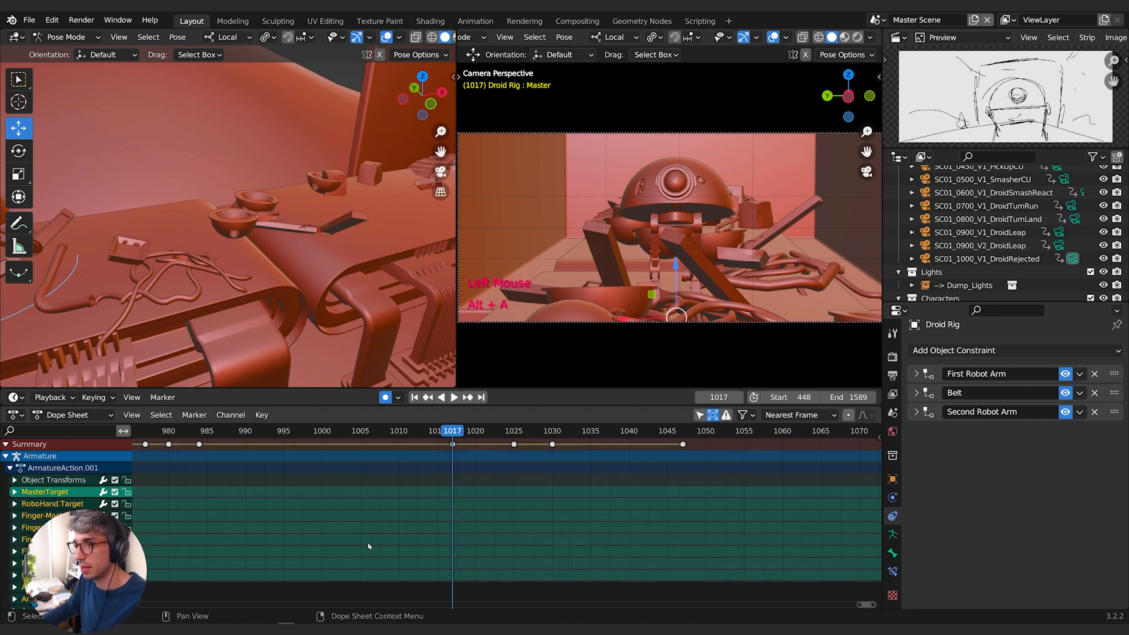
click(698, 415)
Scale the droid's frame 1025 and 1030 keyframes toward frame 1017 so they land on frames 1021 and 1024, and play the result.
double_click(453, 456)
shift+middle_drag(464, 470, 569, 481)
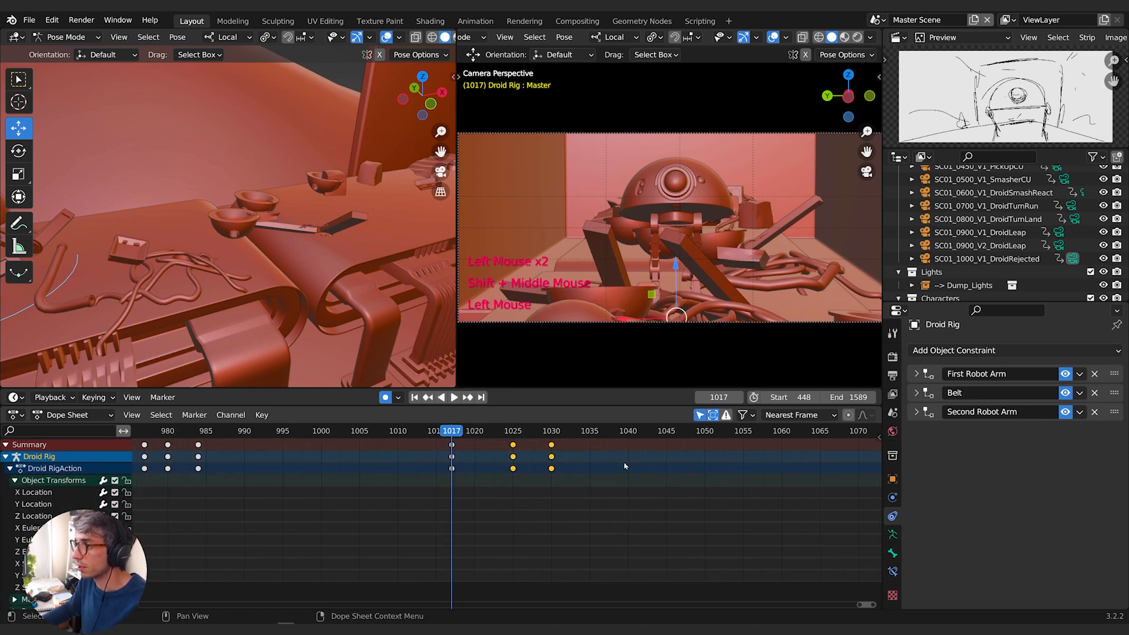
key(s)
click(546, 463)
key(space)
key(space)
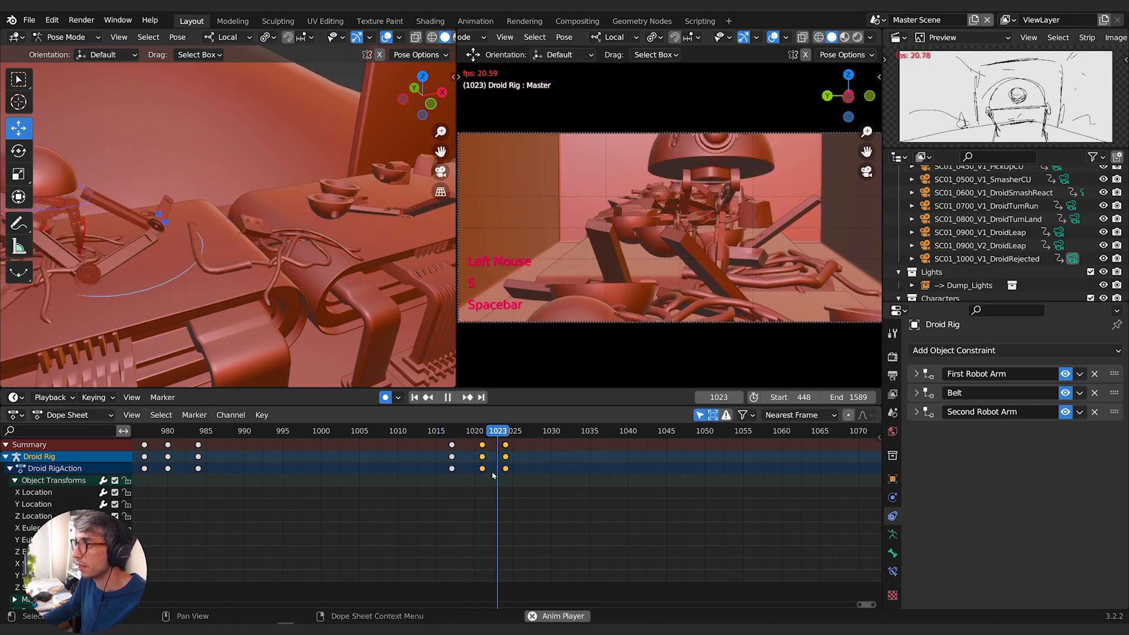
At frame 1024, select the Body, Look Control and both foot control bones and set the transform orientation to Global.
drag(445, 435, 506, 435)
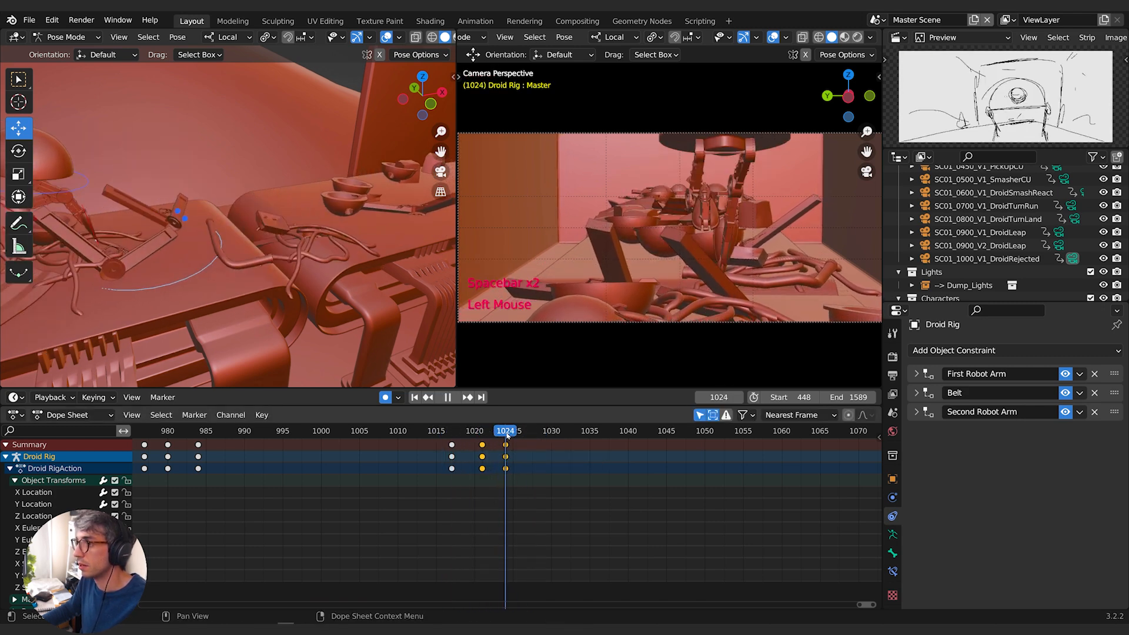
middle_drag(172, 244, 288, 219)
scroll(235, 294, down, 1)
click(356, 152)
middle_drag(346, 162, 348, 182)
shift+click(297, 206)
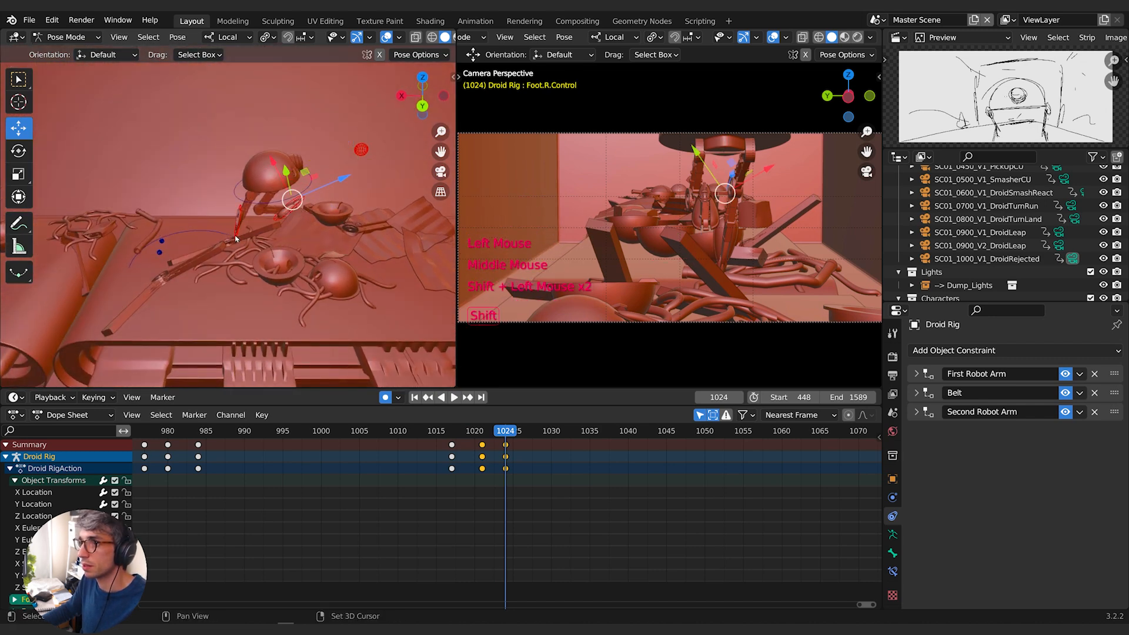
middle_drag(280, 227, 305, 316)
click(230, 39)
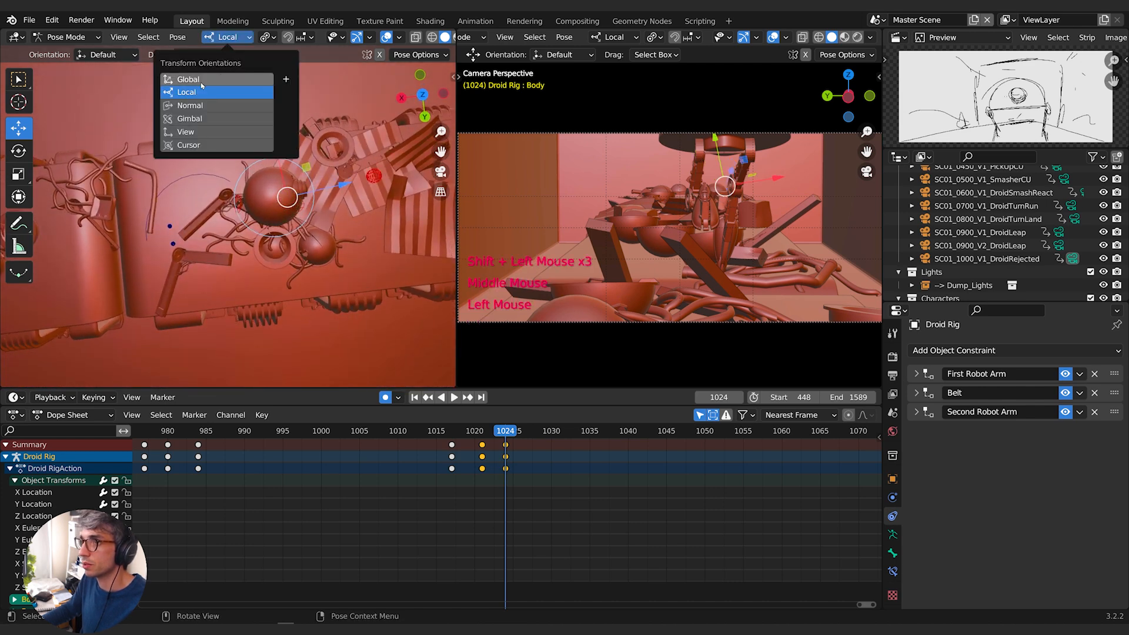
click(197, 81)
Shift the selected droid controls sideways along global Y at frame 1024 to centre the leap over the conveyor belt.
middle_drag(197, 81, 294, 91)
middle_drag(409, 292, 246, 211)
drag(241, 202, 167, 198)
mouse_move(505, 433)
mouse_down()
mouse_move(475, 434)
mouse_move(505, 434)
mouse_up()
middle_drag(288, 148, 159, 257)
mouse_move(494, 454)
mouse_down()
mouse_move(504, 438)
mouse_move(467, 438)
mouse_move(505, 439)
mouse_up()
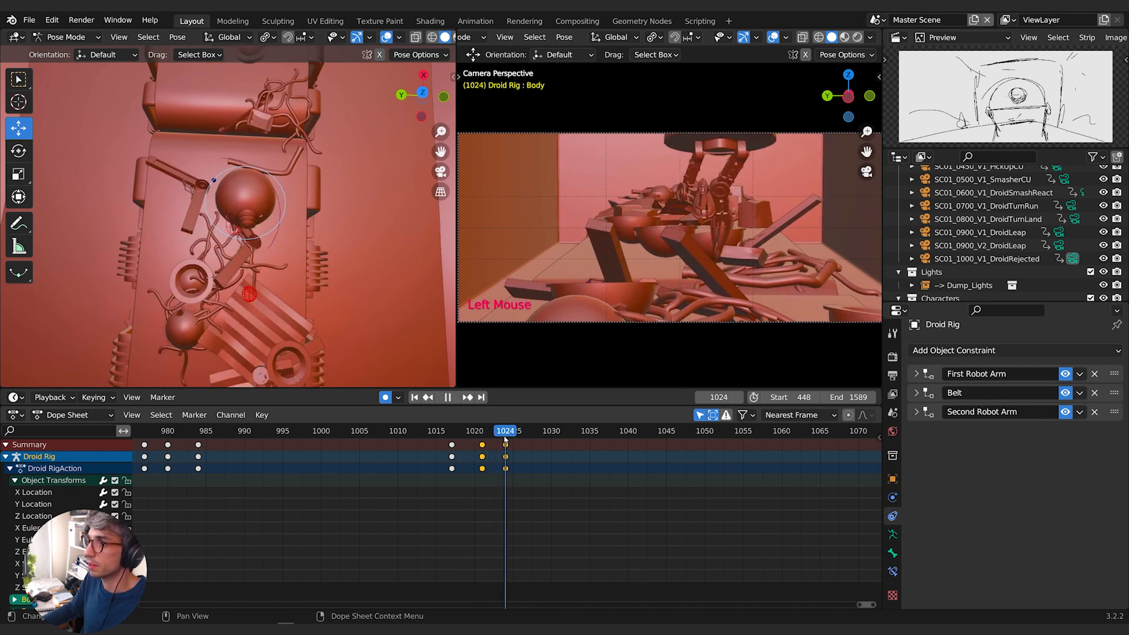
key(g)
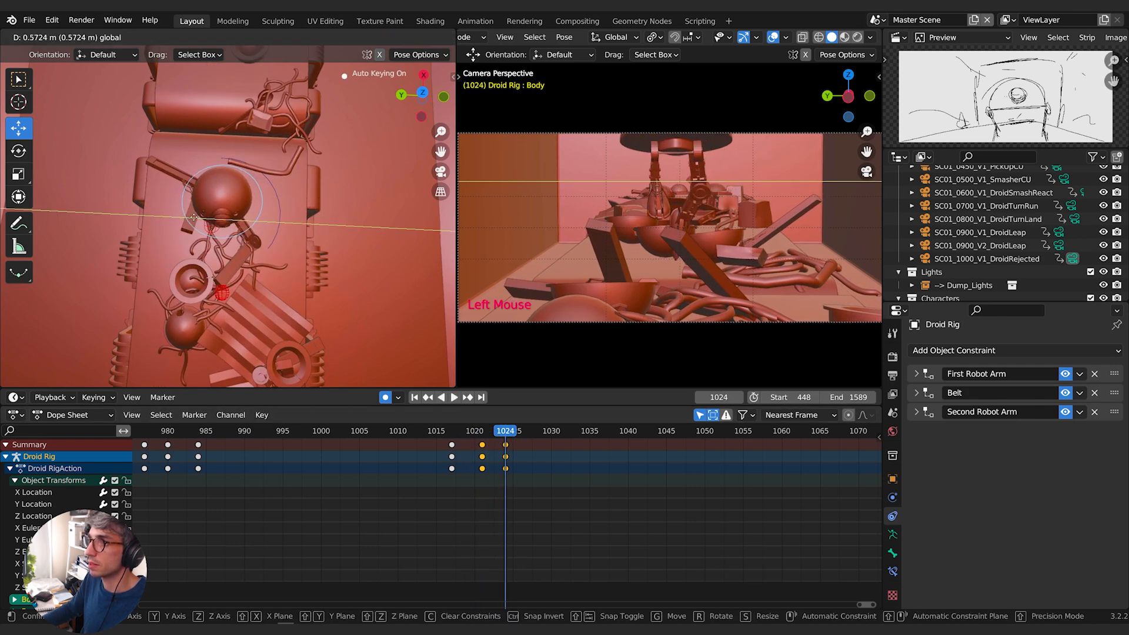
click(201, 218)
Switch to Object Mode and keyframe the Droid Rig object's location and rotation at frame 1017.
mouse_move(503, 435)
mouse_down()
mouse_move(467, 435)
mouse_move(506, 435)
mouse_move(482, 435)
mouse_up()
middle_drag(323, 315, 306, 272)
shift+middle_drag(306, 271, 313, 268)
mouse_move(300, 281)
middle_down()
mouse_move(310, 304)
mouse_move(315, 282)
middle_up()
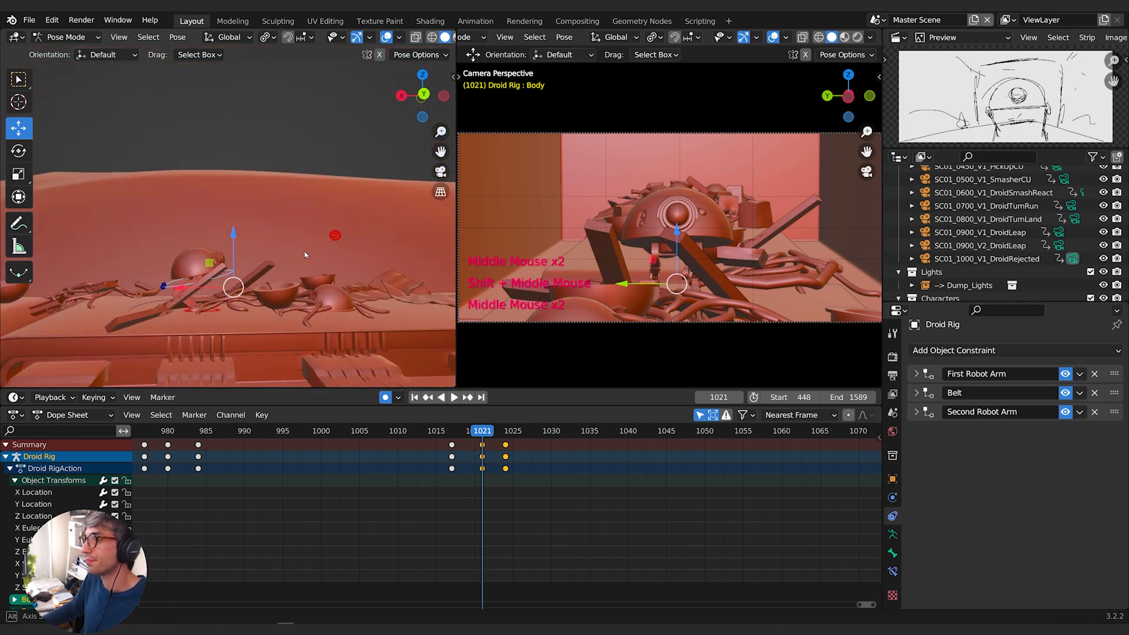
drag(483, 435, 451, 438)
key(Tab)
click(258, 253)
middle_drag(296, 260, 300, 250)
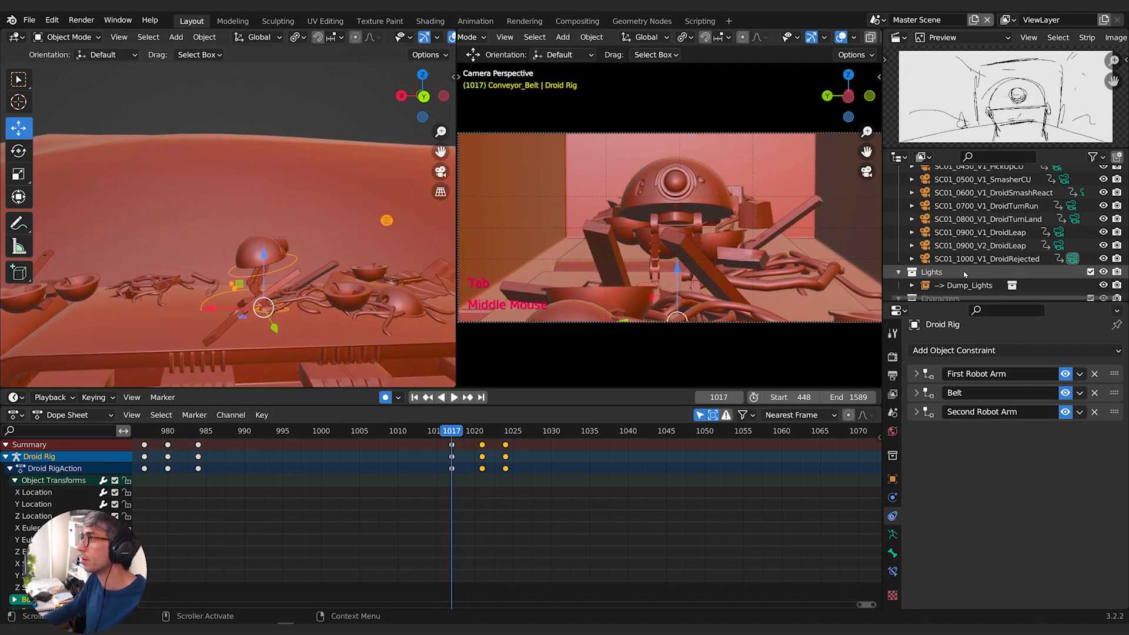
click(893, 477)
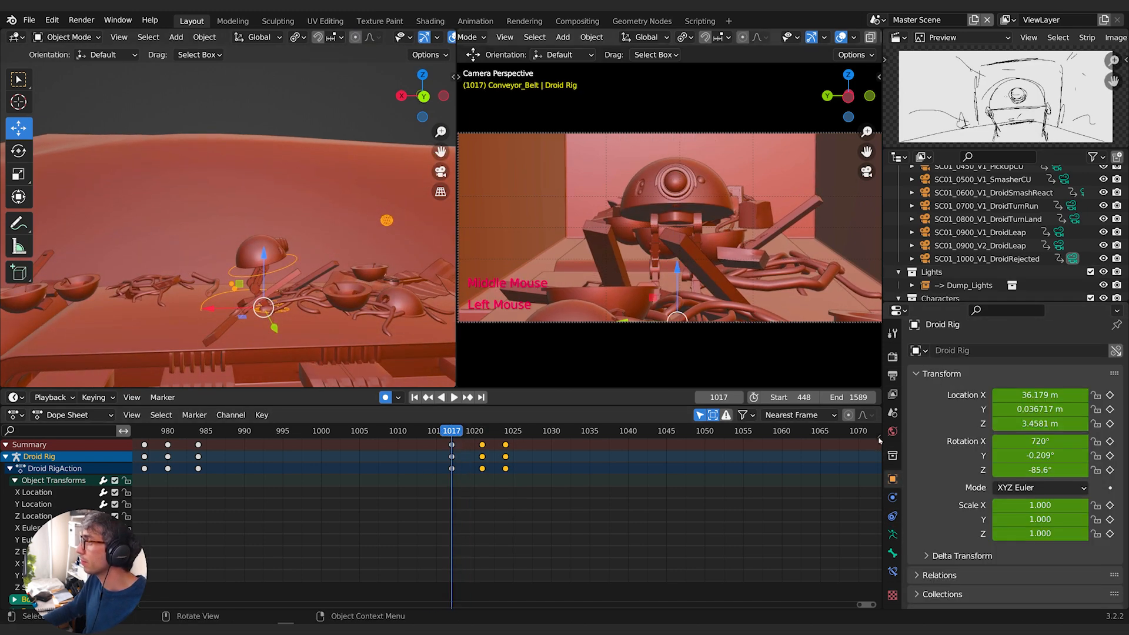
key(i)
key(i)
Keyframe the Droid Rig's location and rotation at frame 1021, and move the rig to X 30.68 m at frame 1028.
drag(452, 432, 483, 438)
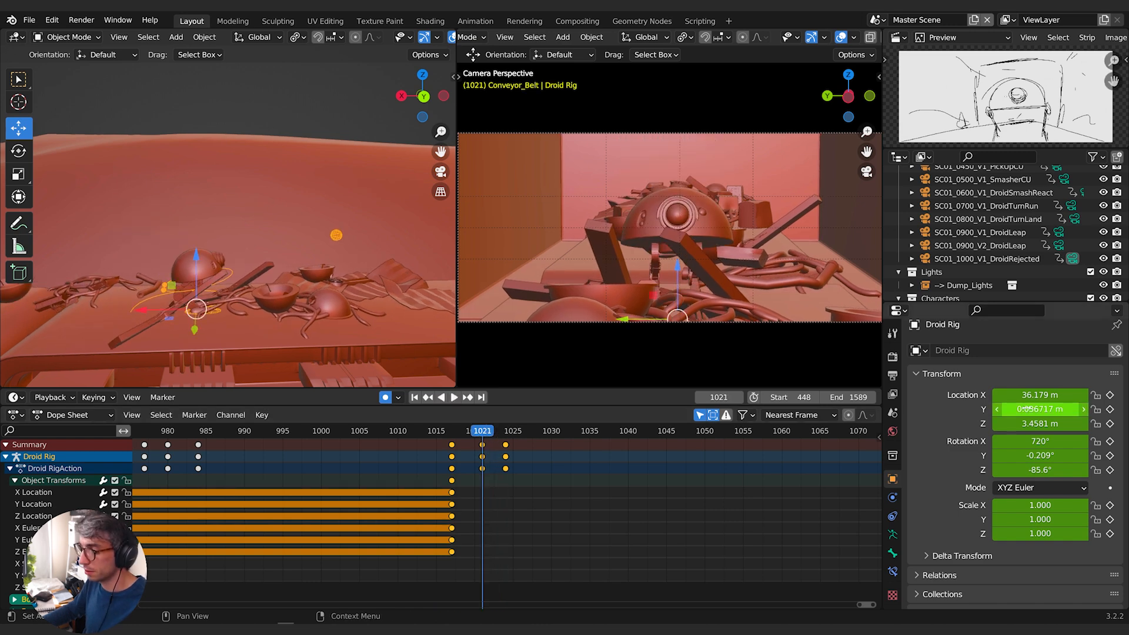
key(i)
key(i)
drag(483, 438, 536, 432)
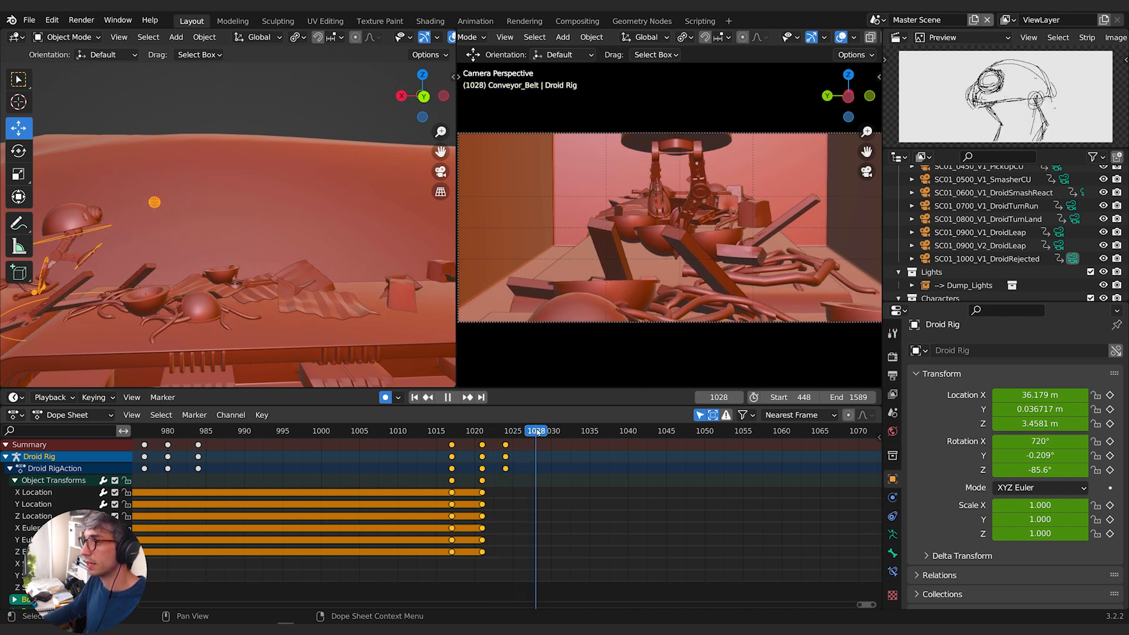
drag(37, 320, 225, 321)
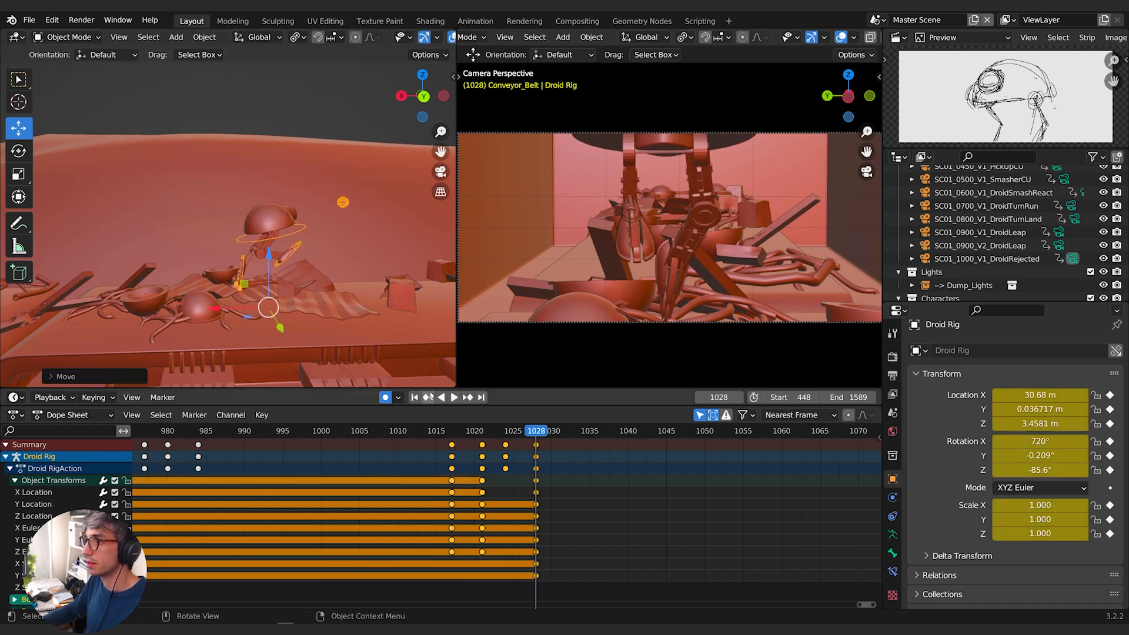
At frame 1028, switch the Droid Rig to Pose Mode and select all of its bones.
mouse_move(541, 432)
mouse_down()
mouse_move(447, 435)
mouse_move(536, 445)
mouse_up()
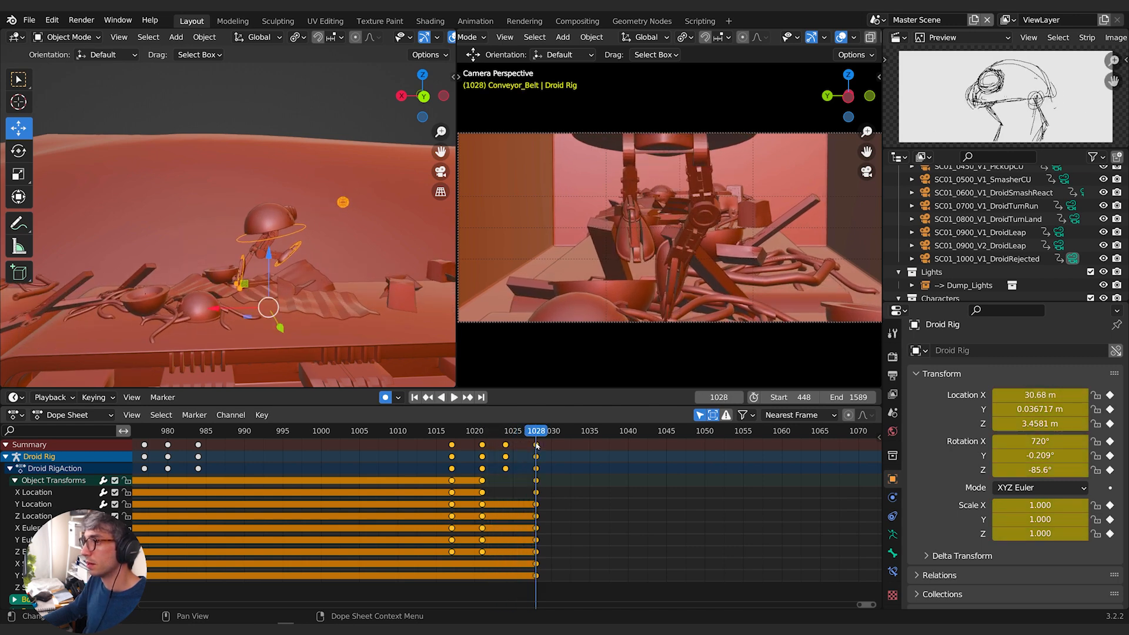
key(Tab)
click(302, 272)
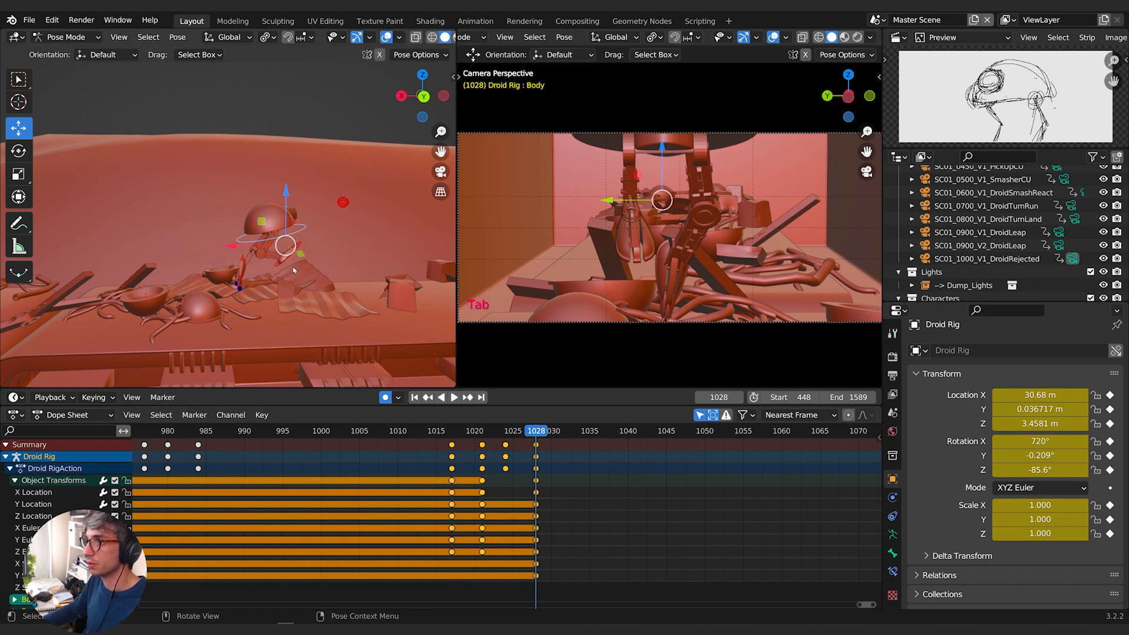
key(a)
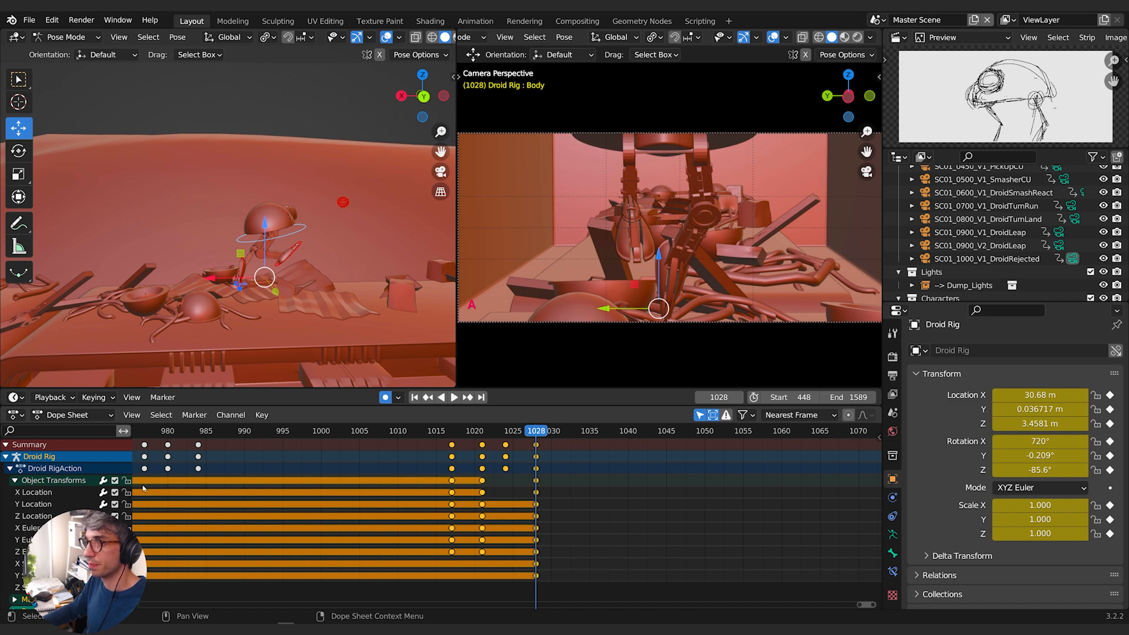
Compare the droid's poses at frames 1021 and 1028, and select all its keyframes at frame 1021.
drag(460, 436, 482, 441)
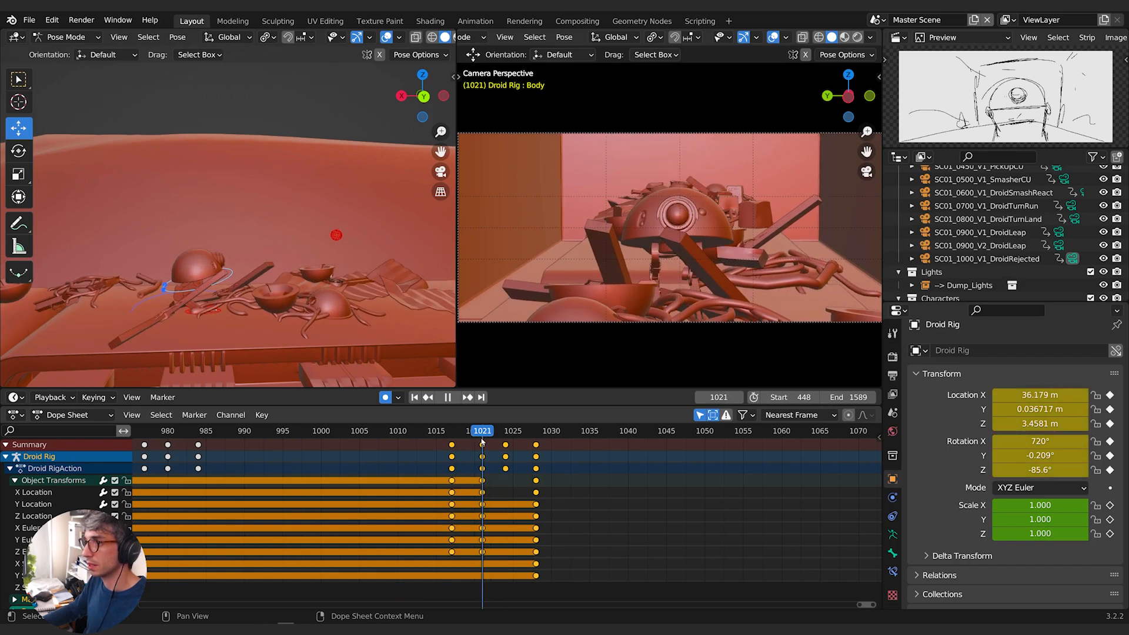
click(536, 436)
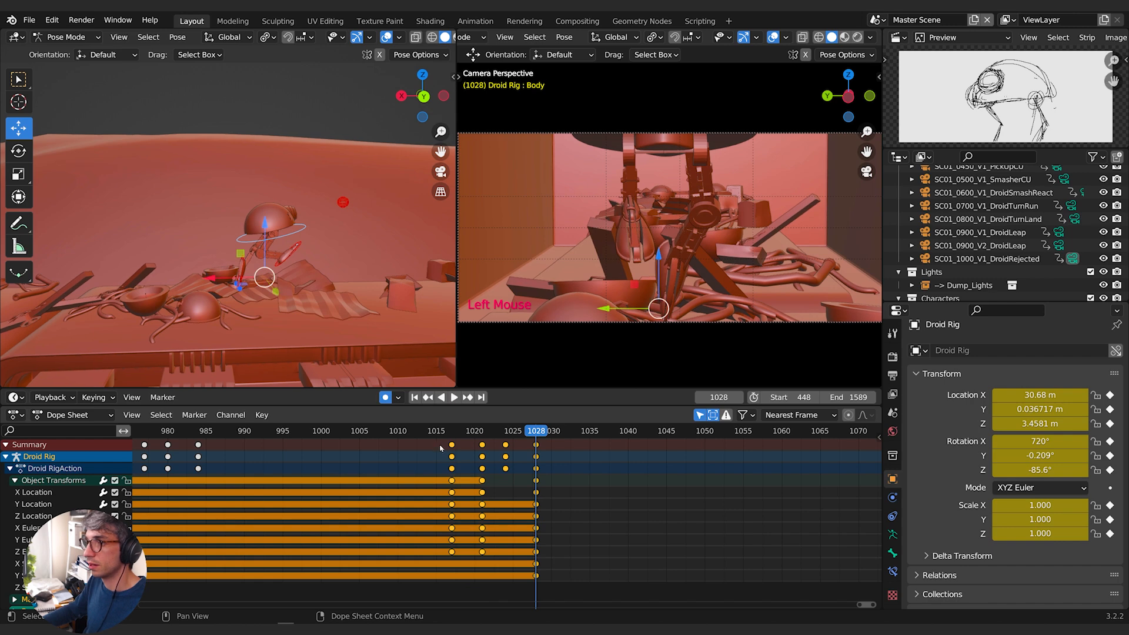
click(482, 445)
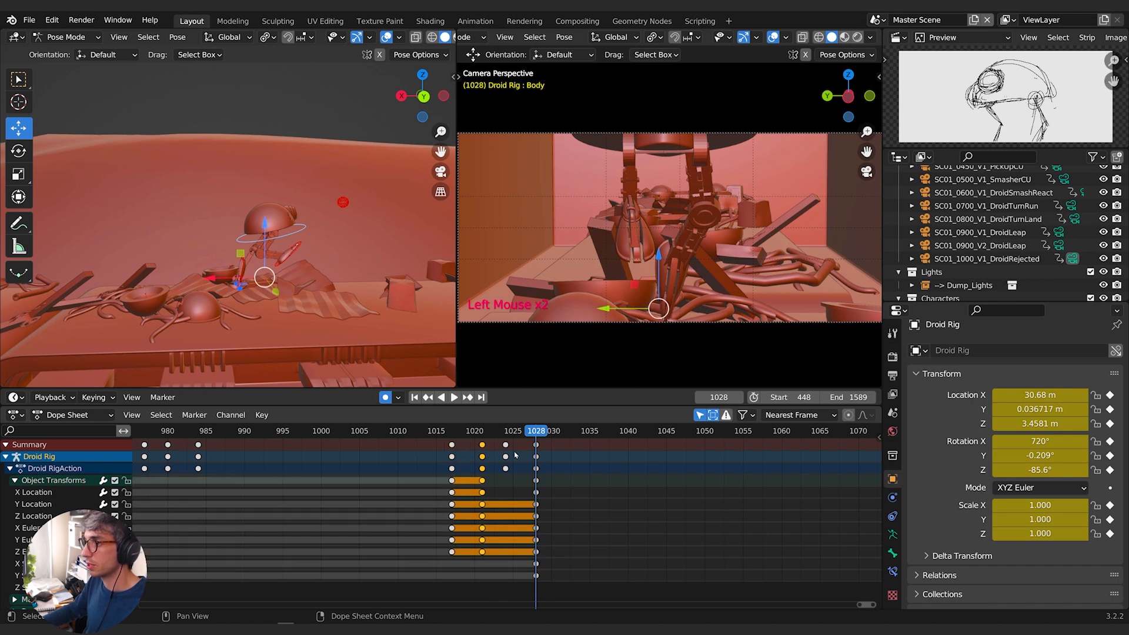
mouse_move(540, 434)
mouse_down()
mouse_move(551, 437)
mouse_move(511, 440)
mouse_move(536, 442)
mouse_up()
click(482, 446)
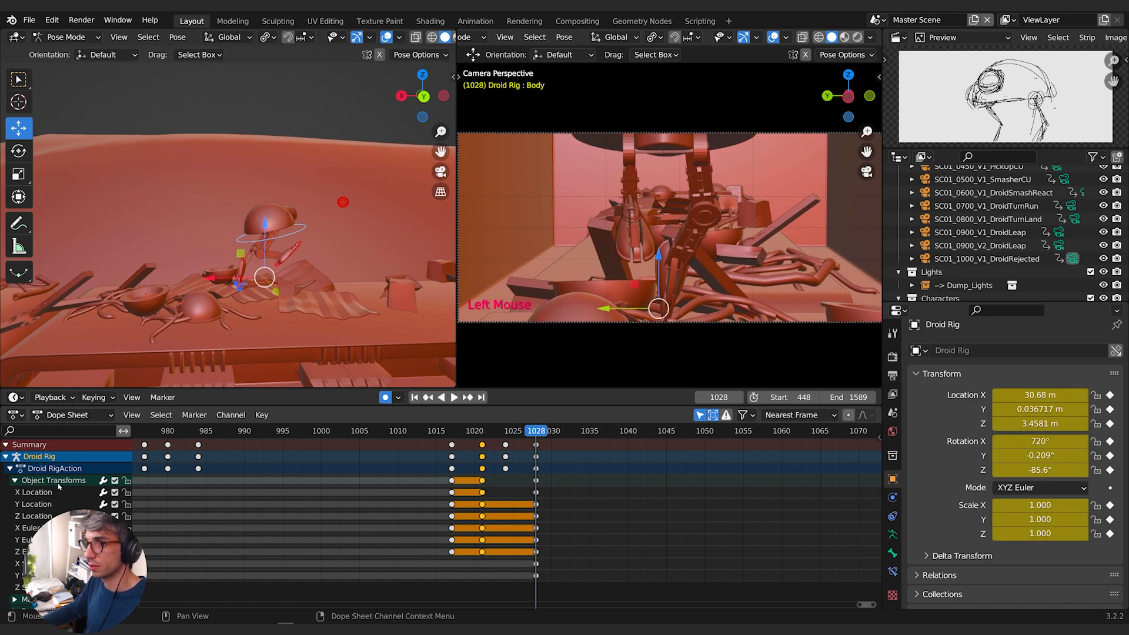
Select the Droid Rig's Object Transforms channel group in the Dope Sheet and collapse its channels.
click(23, 483)
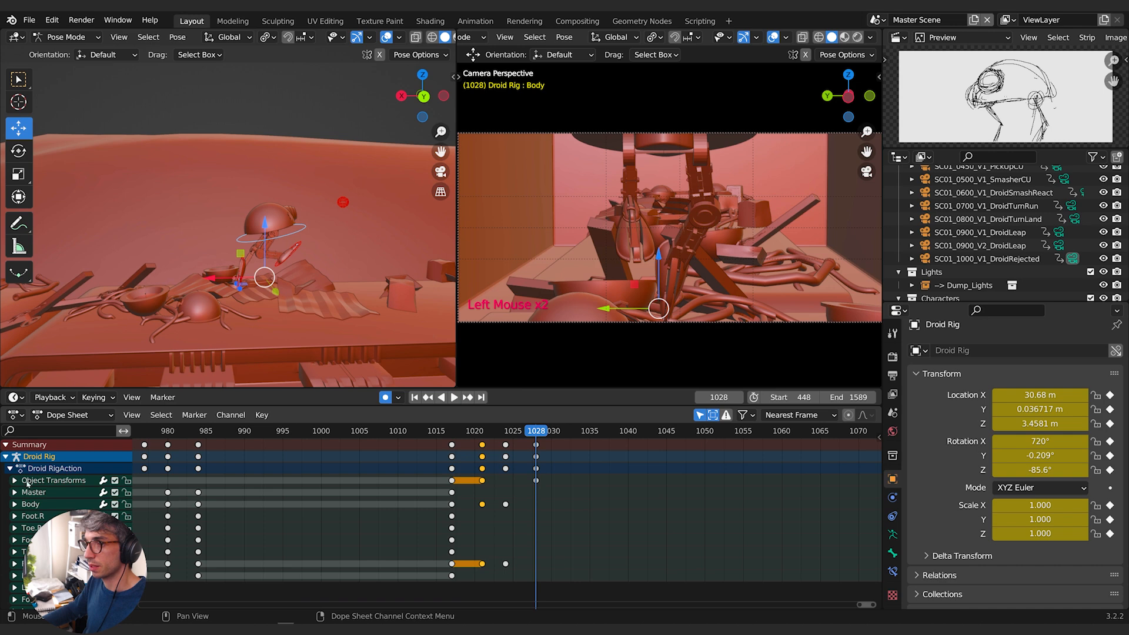
click(31, 484)
middle_drag(64, 582, 62, 553)
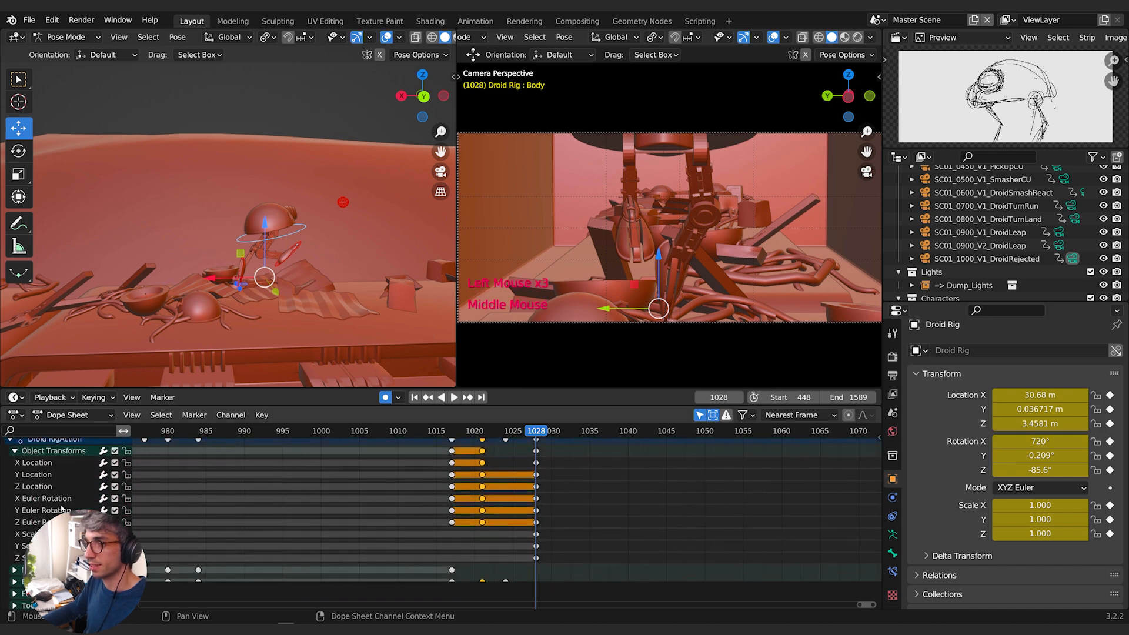
middle_drag(61, 507, 58, 544)
click(59, 486)
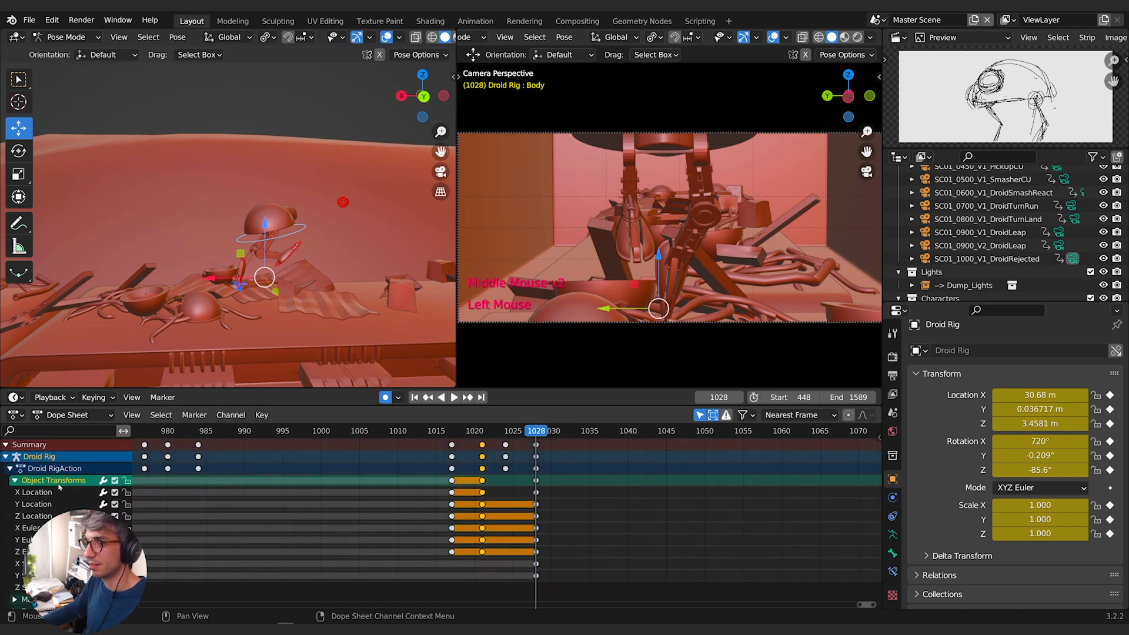
right_click(51, 481)
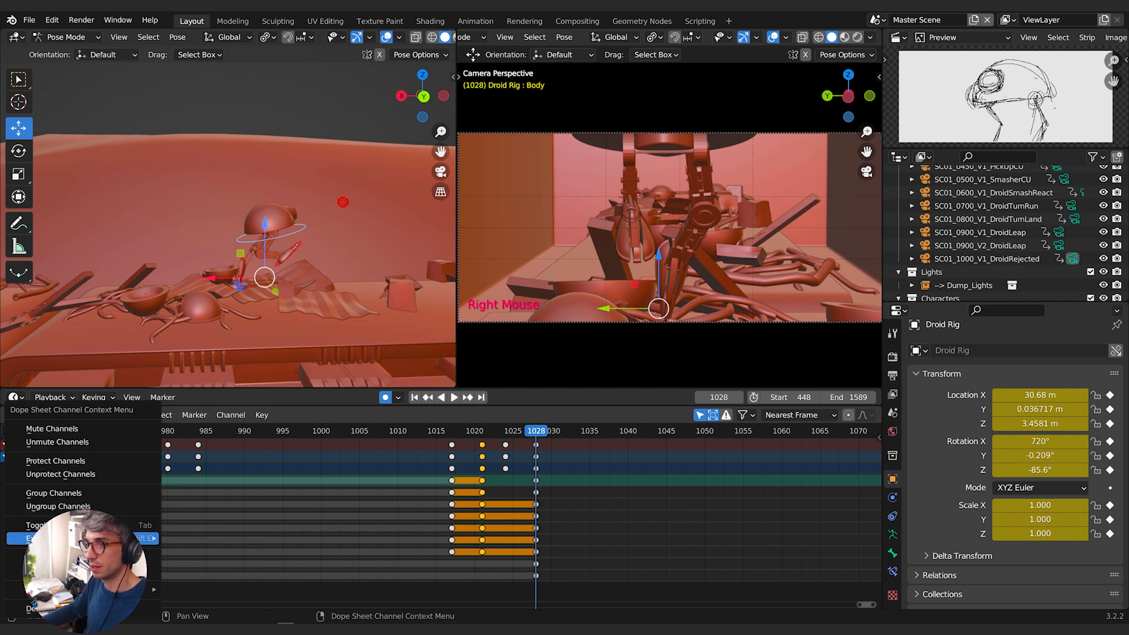
mouse_move(141, 538)
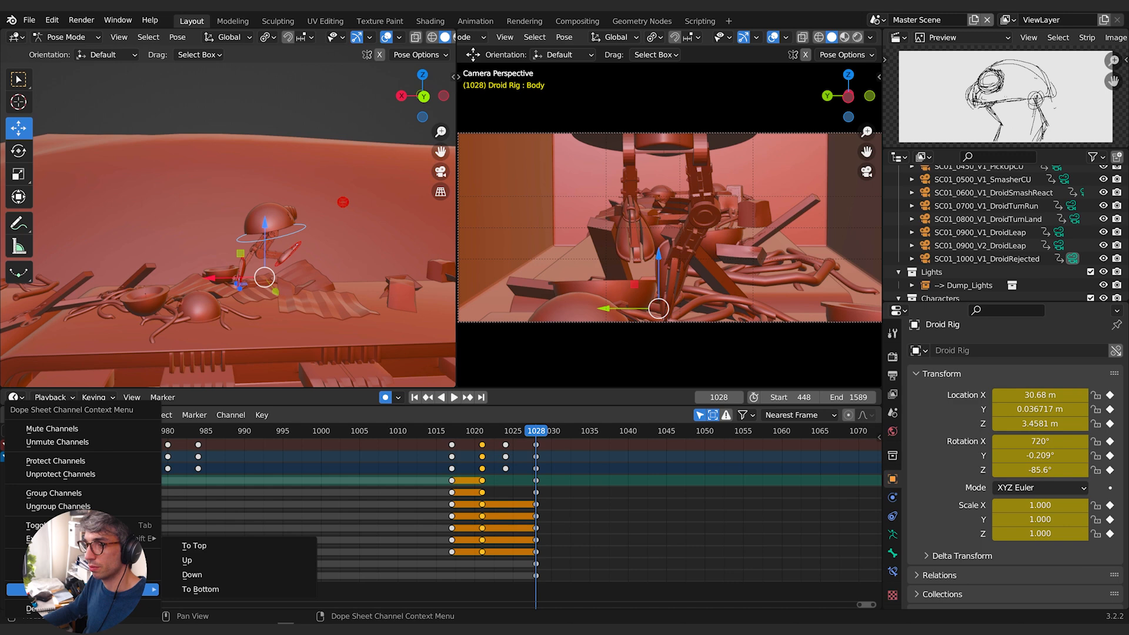
click(15, 481)
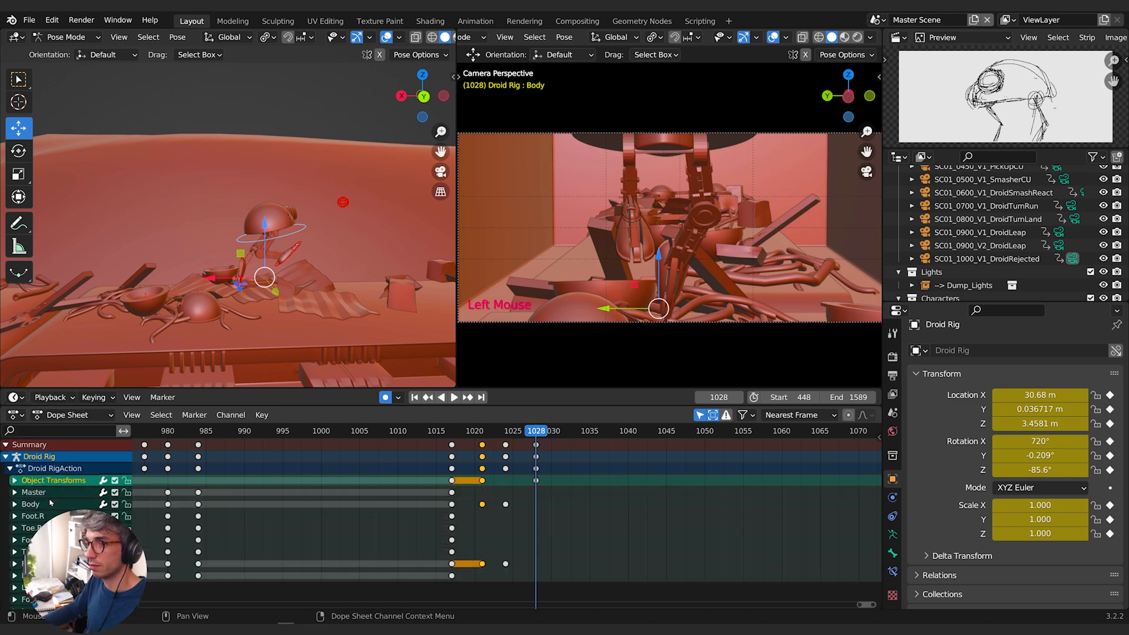
right_click(52, 463)
mouse_move(141, 589)
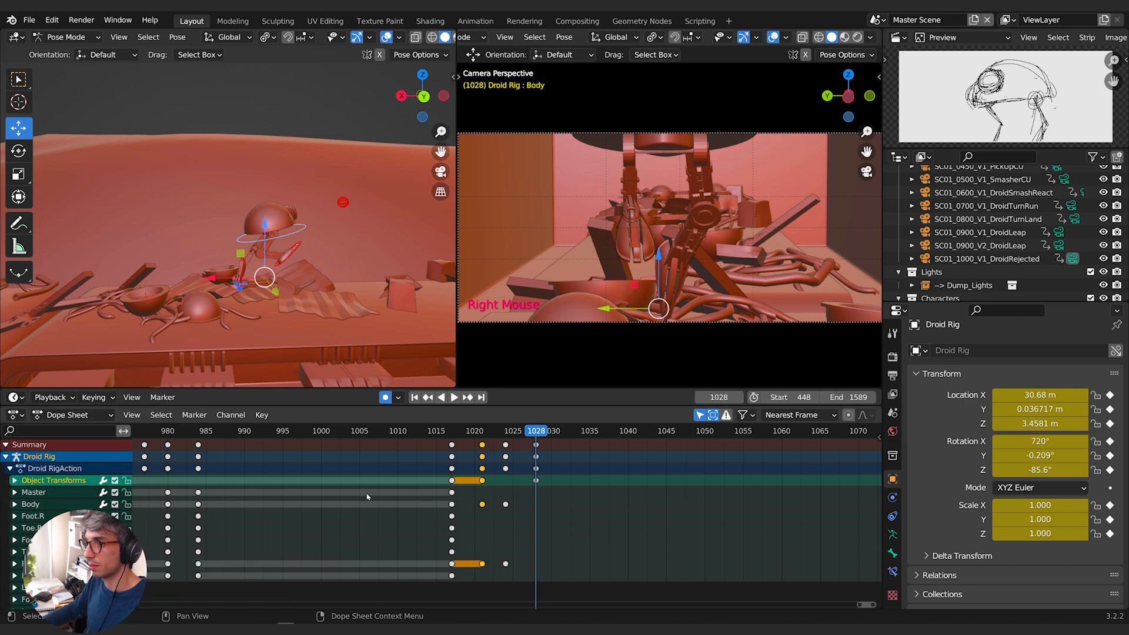
Remove the Object Transforms key at frame 1021 from the keyframe selection, keeping the bone keys selected.
middle_drag(374, 510, 390, 510)
key(b)
shift+drag(511, 477, 492, 488)
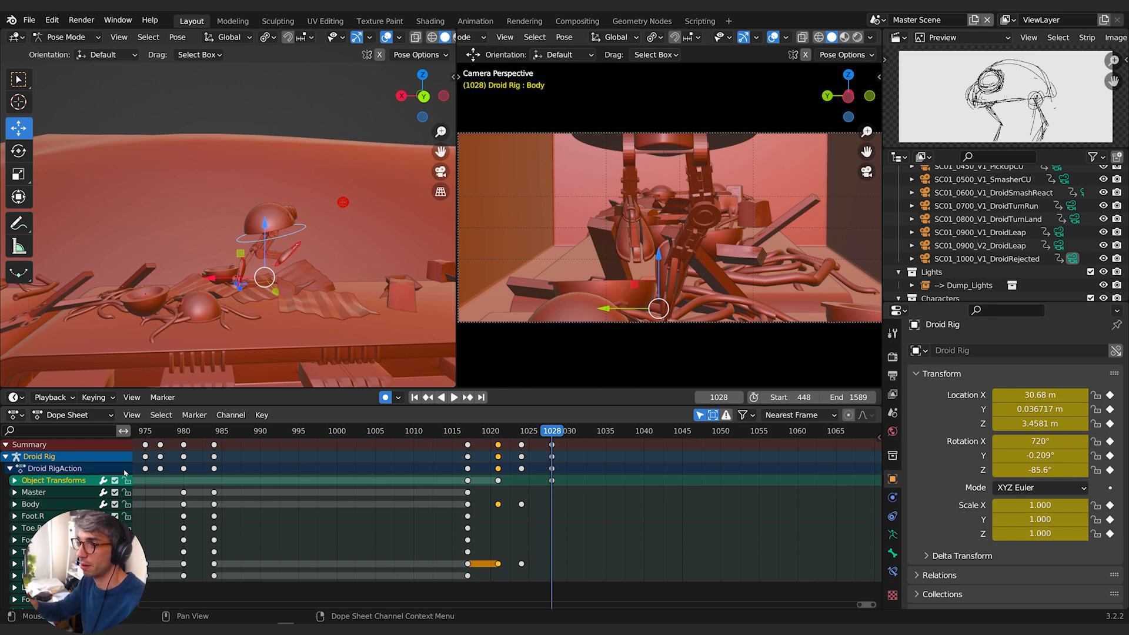
middle_drag(497, 518, 474, 518)
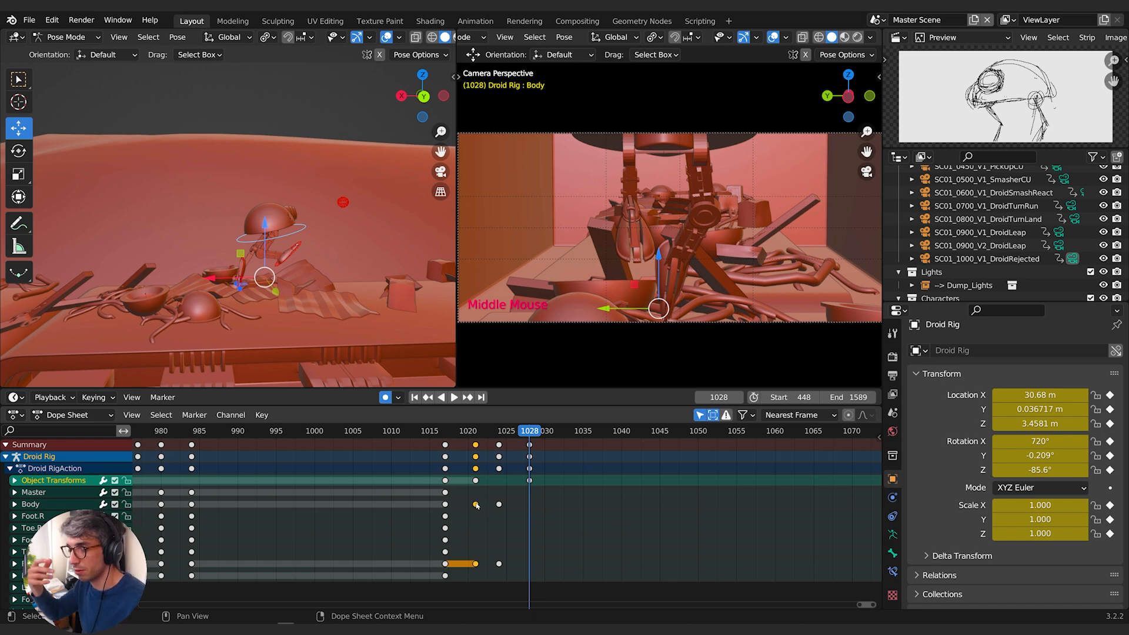
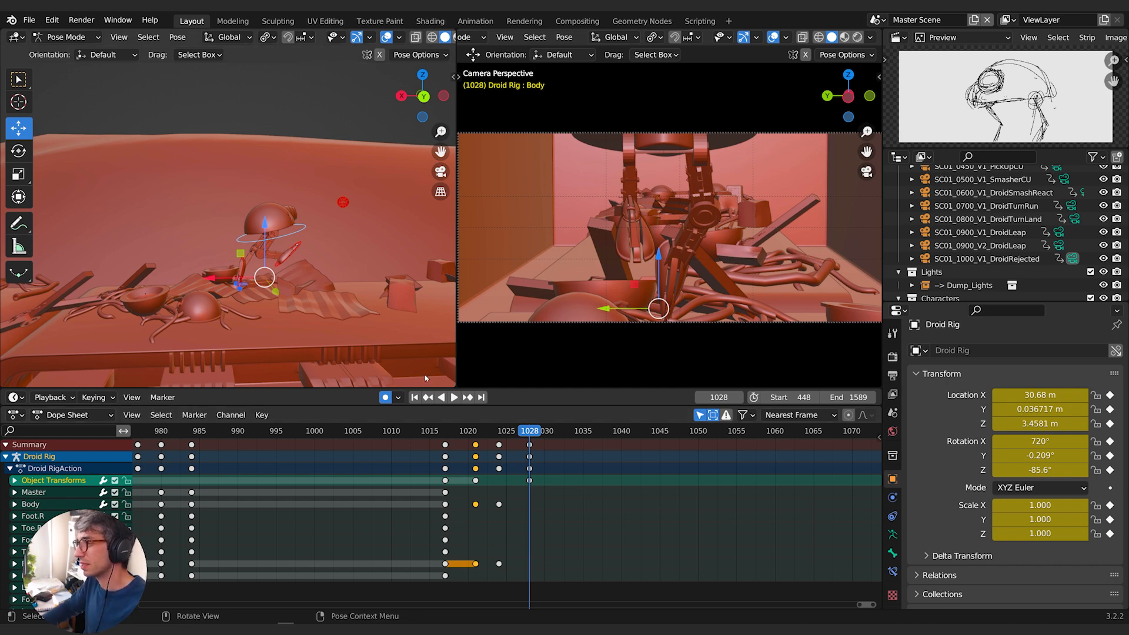
Duplicate the selected keyframes from frame 1021 to frame 1028.
scroll(581, 489, down, 1)
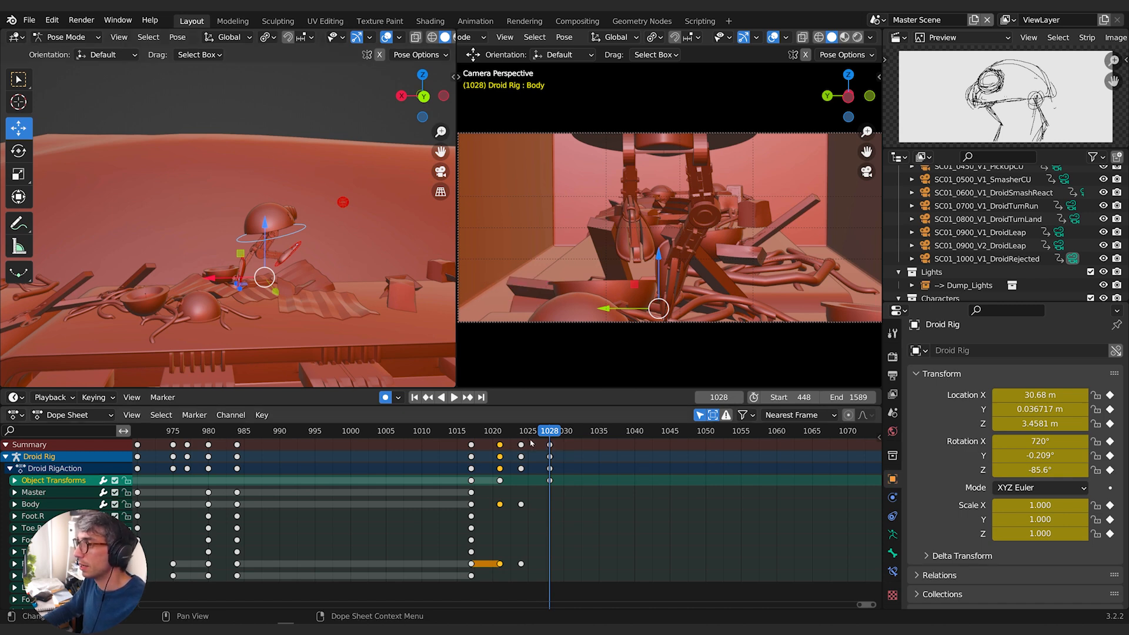
key(shift+d)
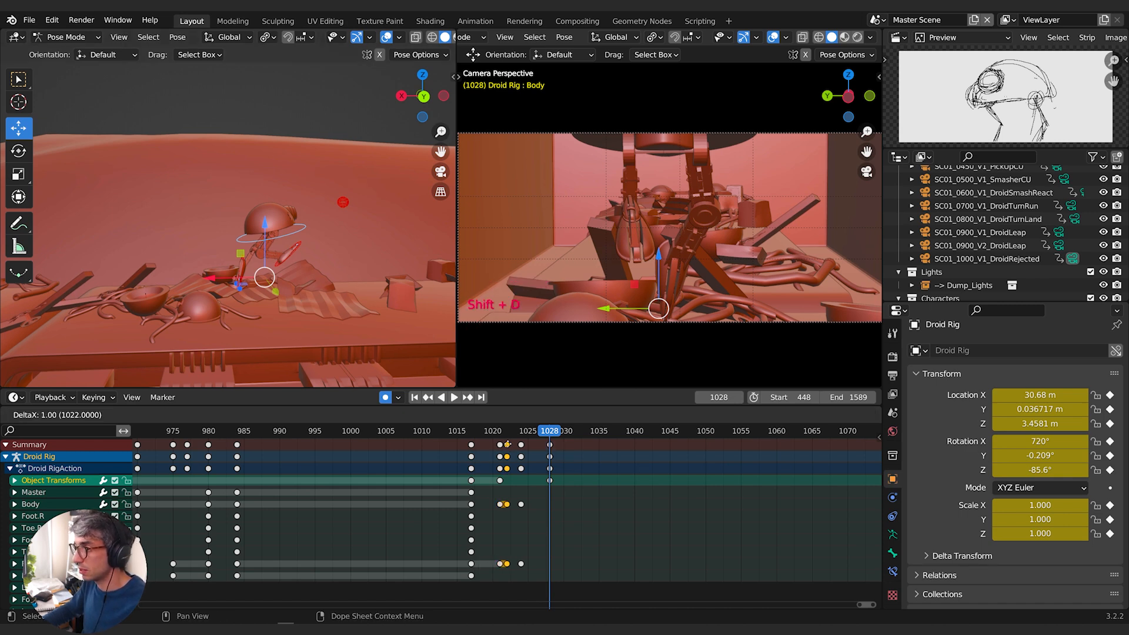
click(550, 446)
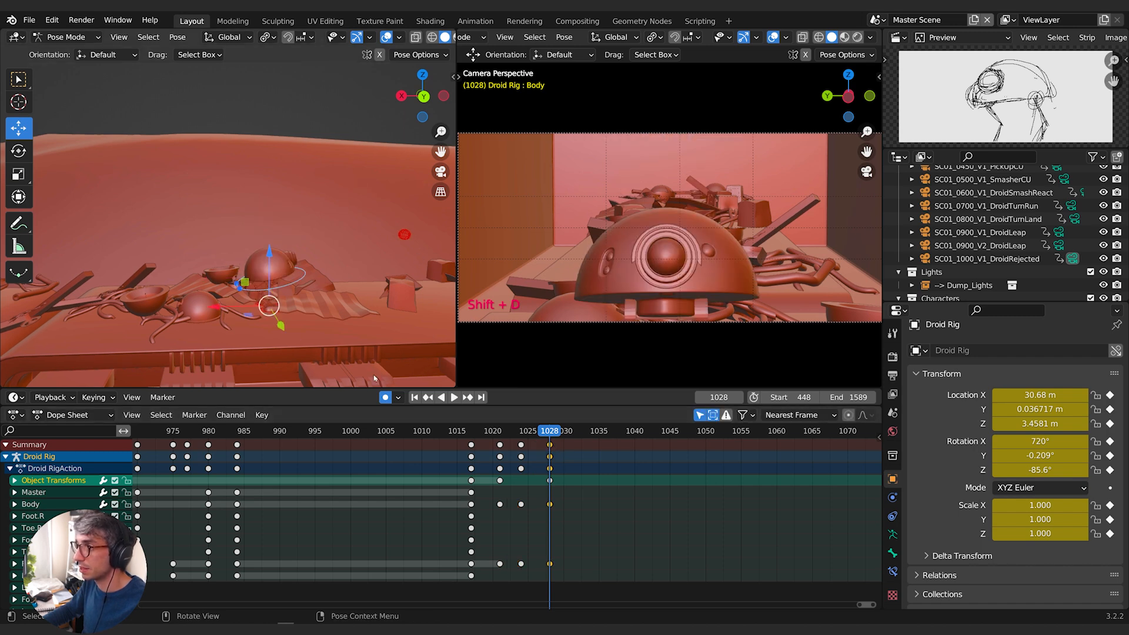
Duplicate the droid rig's pose keyframes from frame 1017 to frame 1031, leaving out the Object Transforms key.
drag(547, 431, 579, 454)
middle_drag(258, 315, 301, 286)
scroll(329, 337, down, 1)
scroll(317, 306, down, 1)
drag(520, 435, 475, 438)
click(471, 442)
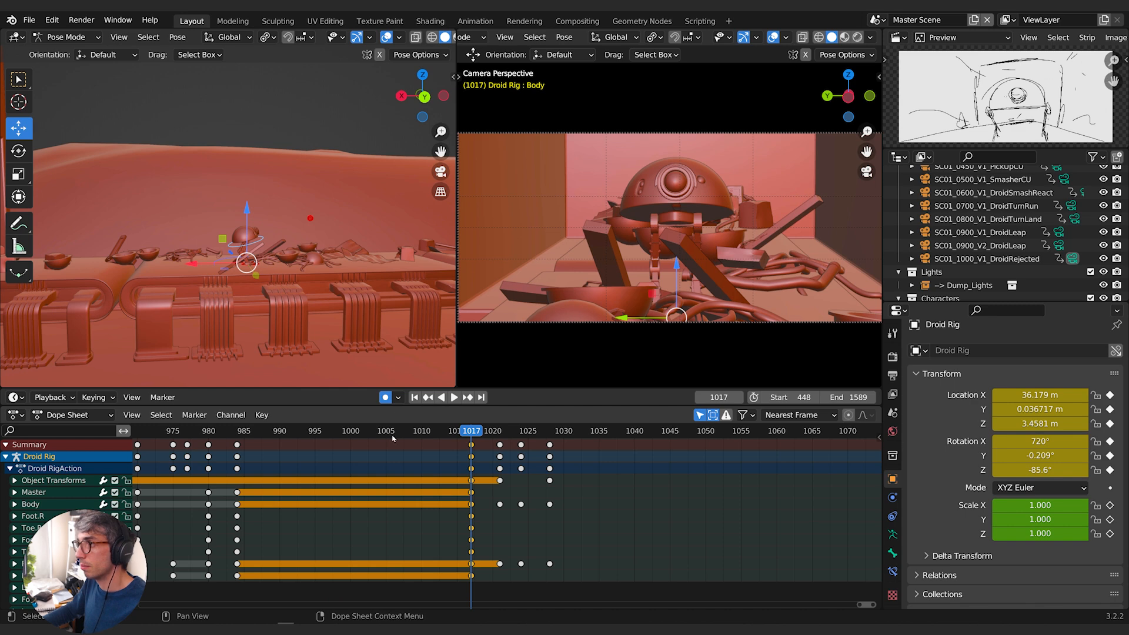
key(a)
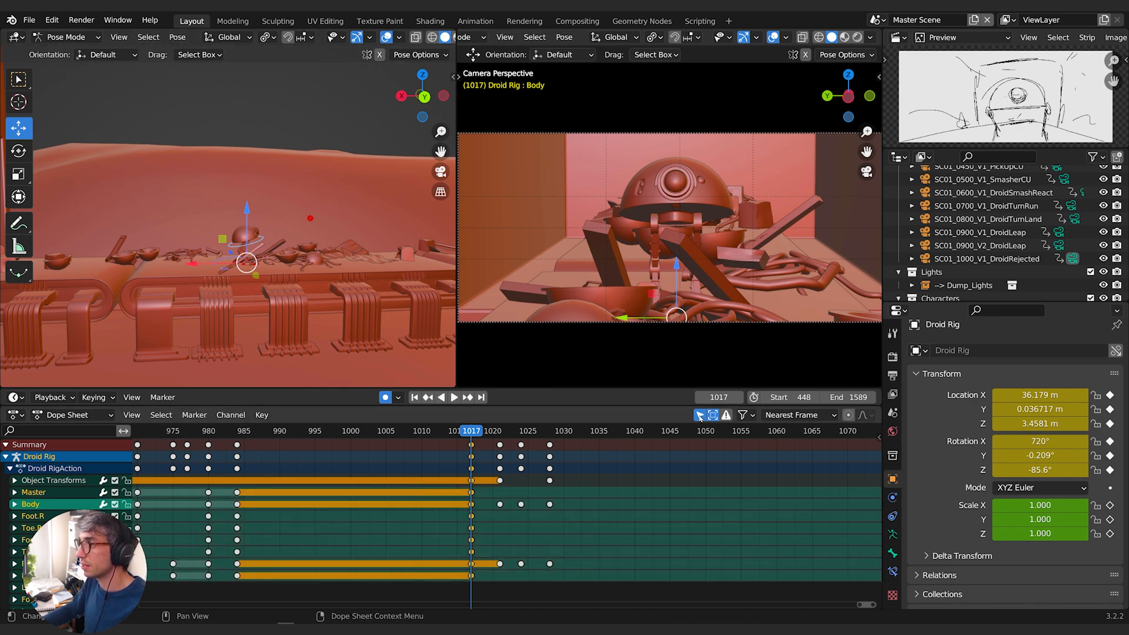
click(472, 446)
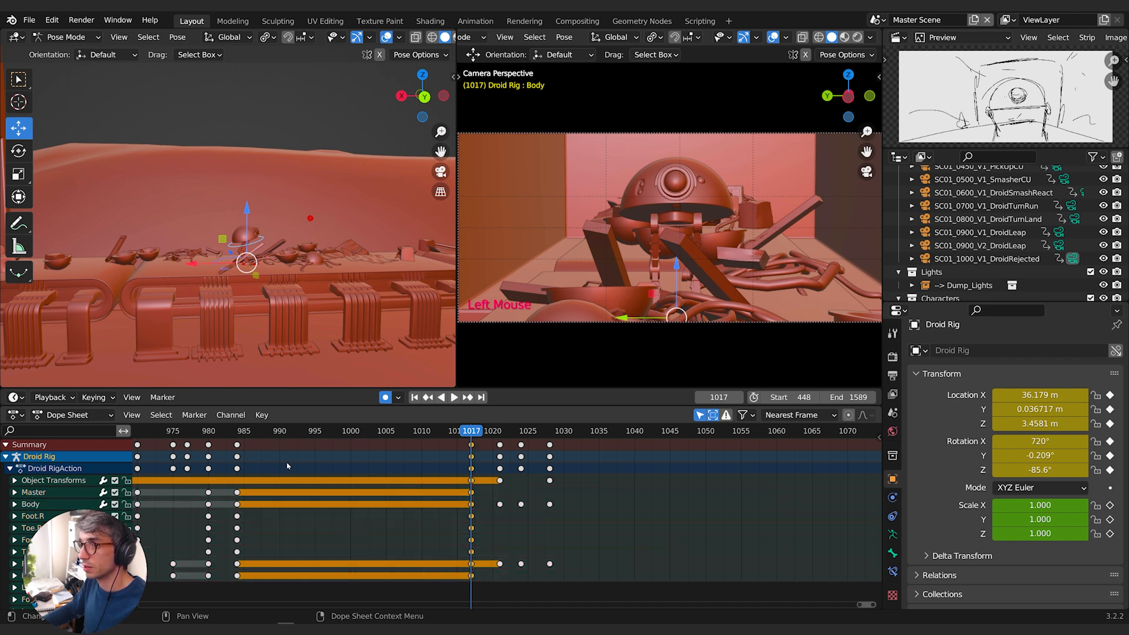
key(b)
shift+drag(461, 478, 477, 483)
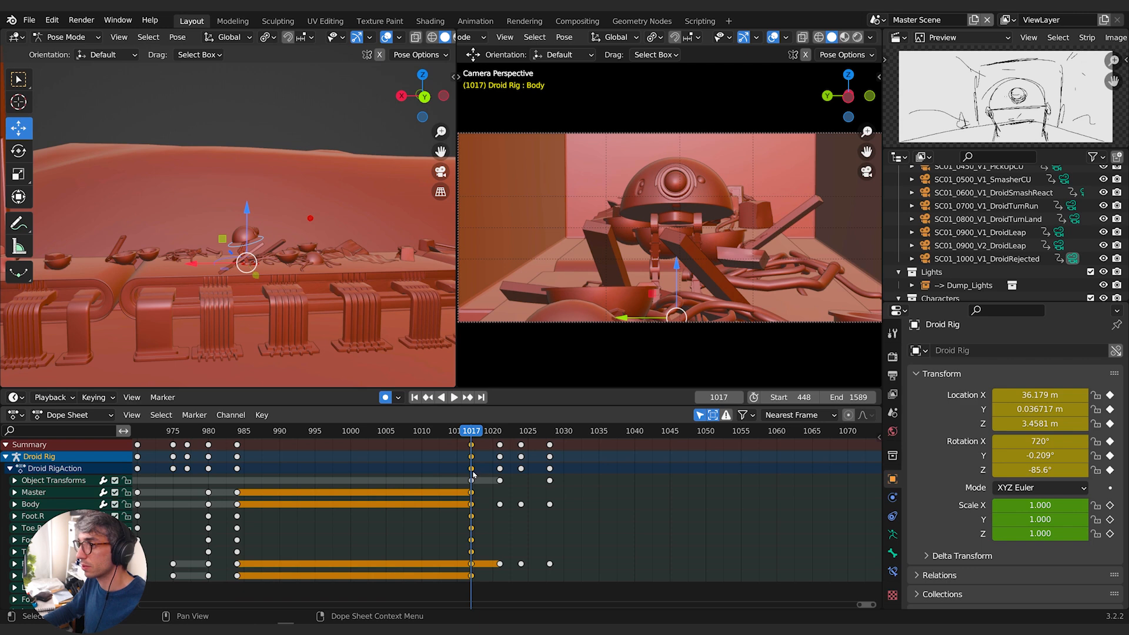
key(shift+d)
click(575, 473)
Scrub through the frames after 1017 to review how the droid rises and rides along the belt.
drag(529, 434, 587, 452)
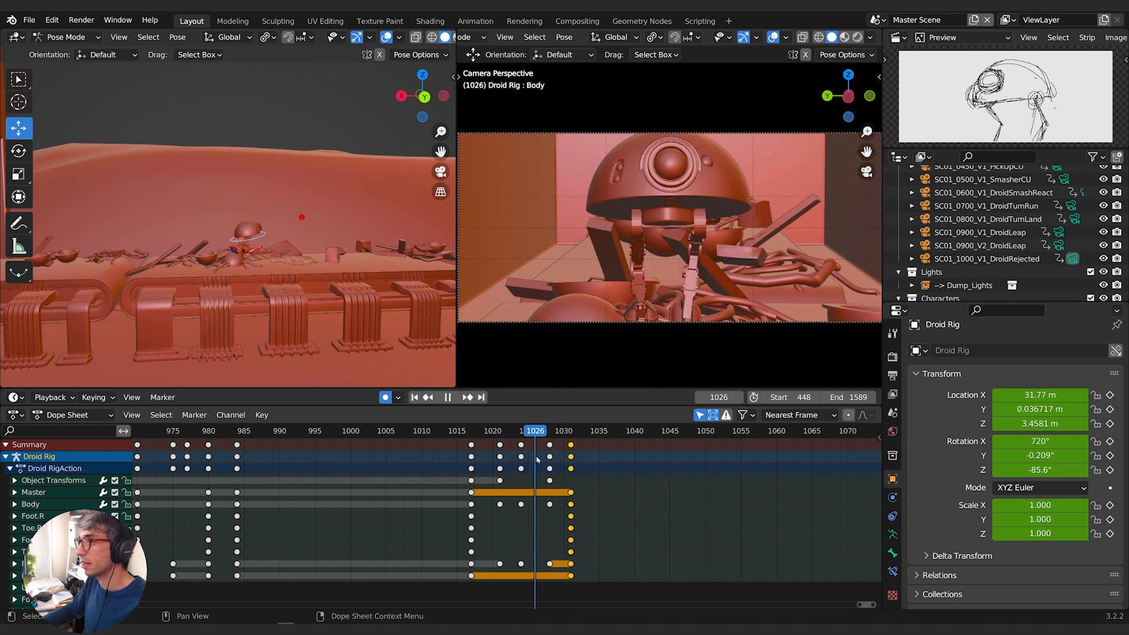
key(Escape)
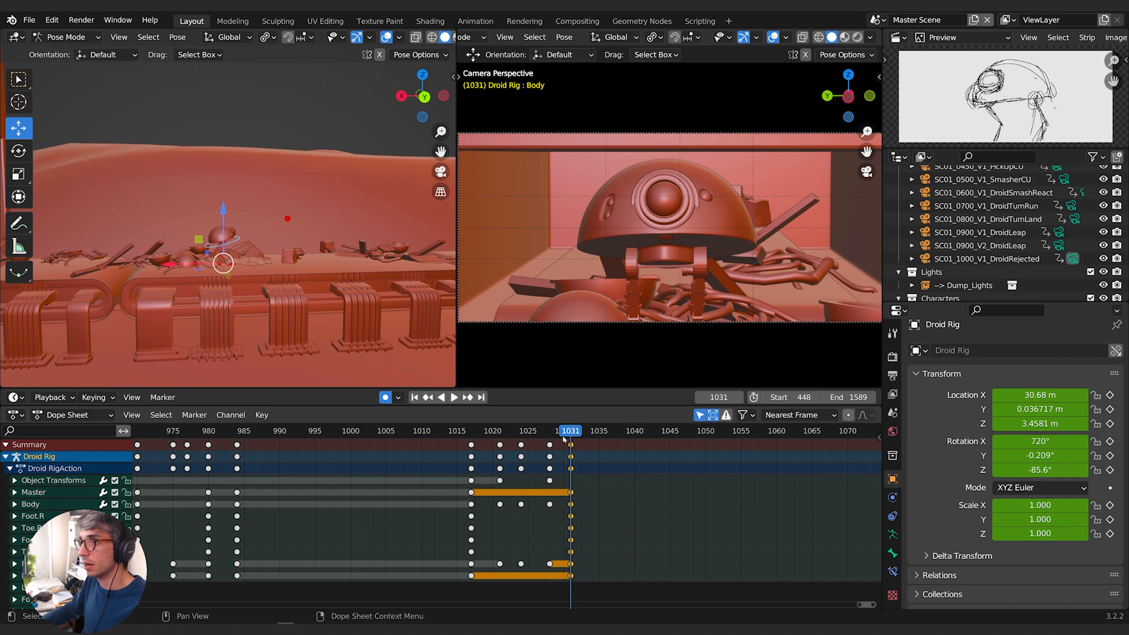
scroll(618, 459, down, 3)
middle_drag(602, 471, 441, 479)
drag(386, 433, 499, 433)
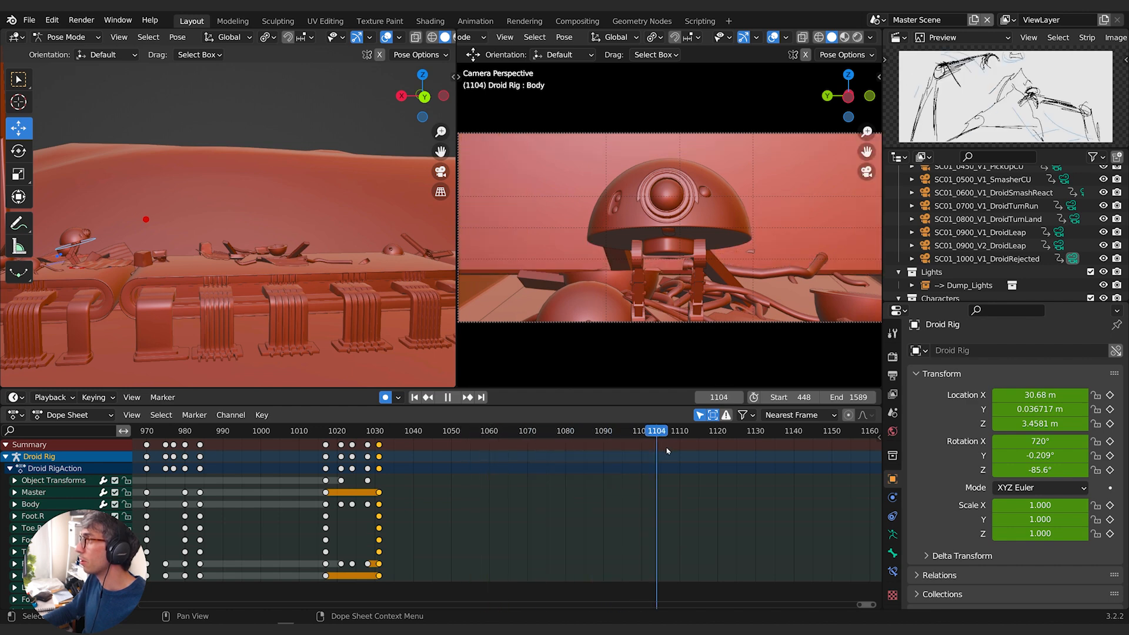
click(590, 433)
drag(687, 455, 333, 447)
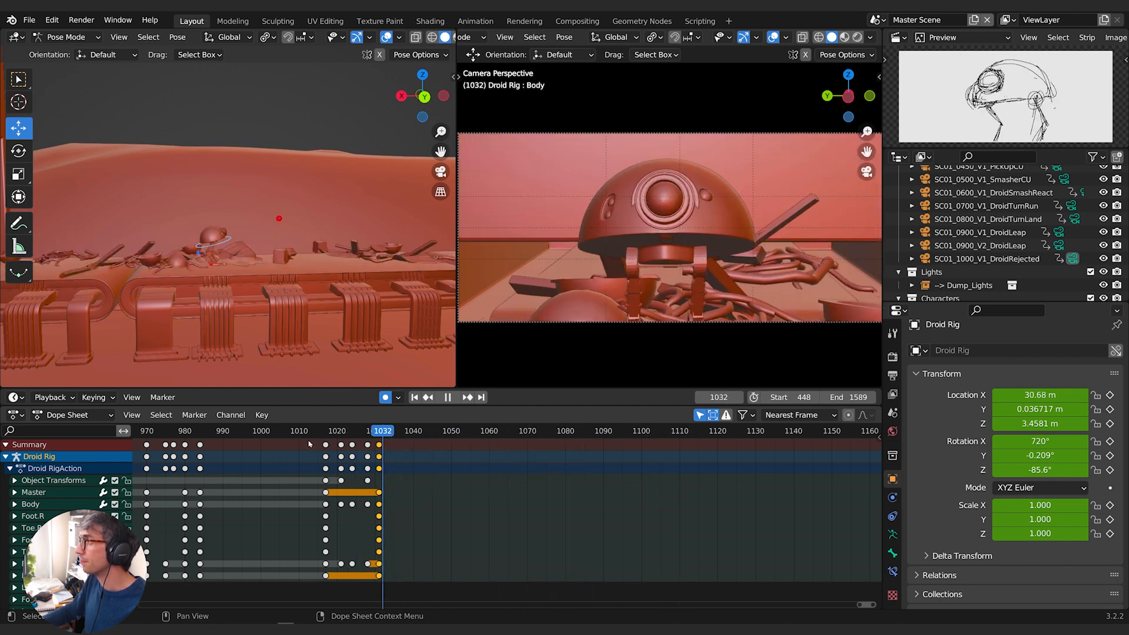
At frame 1060, set the droid rig's X location to 10.86 m further along the belt and keyframe it.
drag(456, 460, 490, 468)
middle_drag(200, 239, 215, 285)
scroll(194, 259, down, 3)
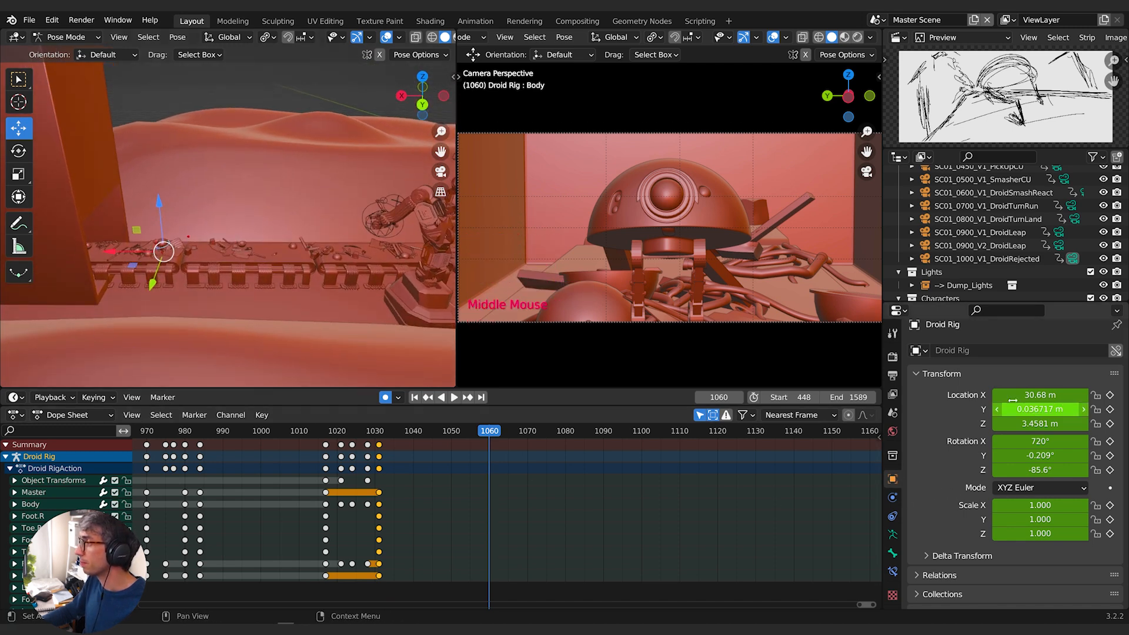
drag(1039, 394, 867, 395)
middle_drag(153, 250, 303, 276)
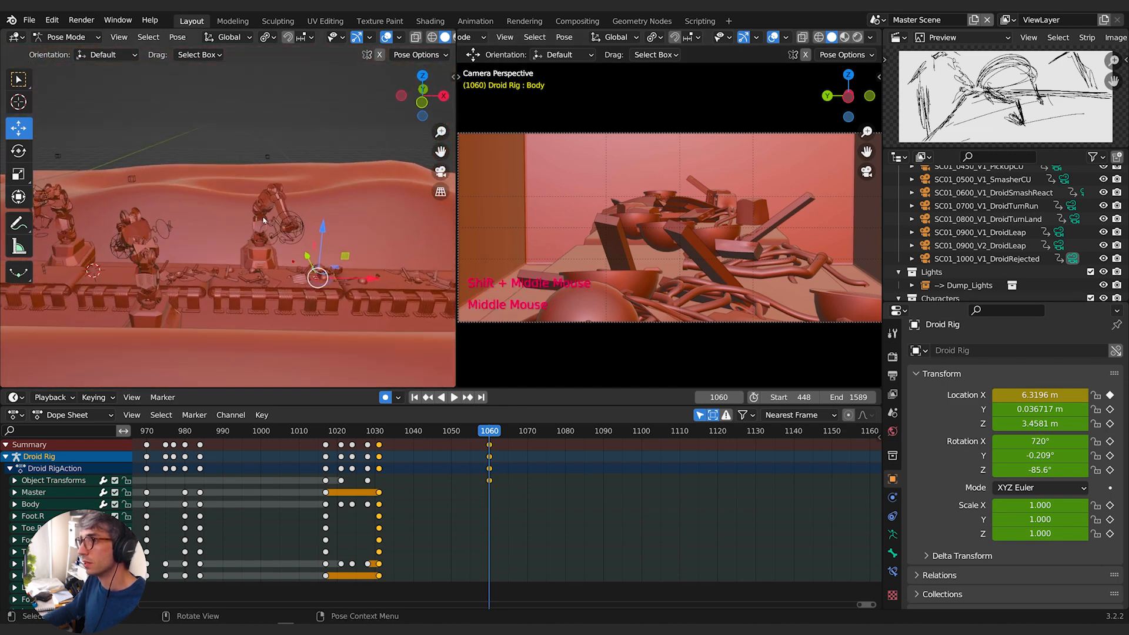
drag(1039, 395, 1058, 394)
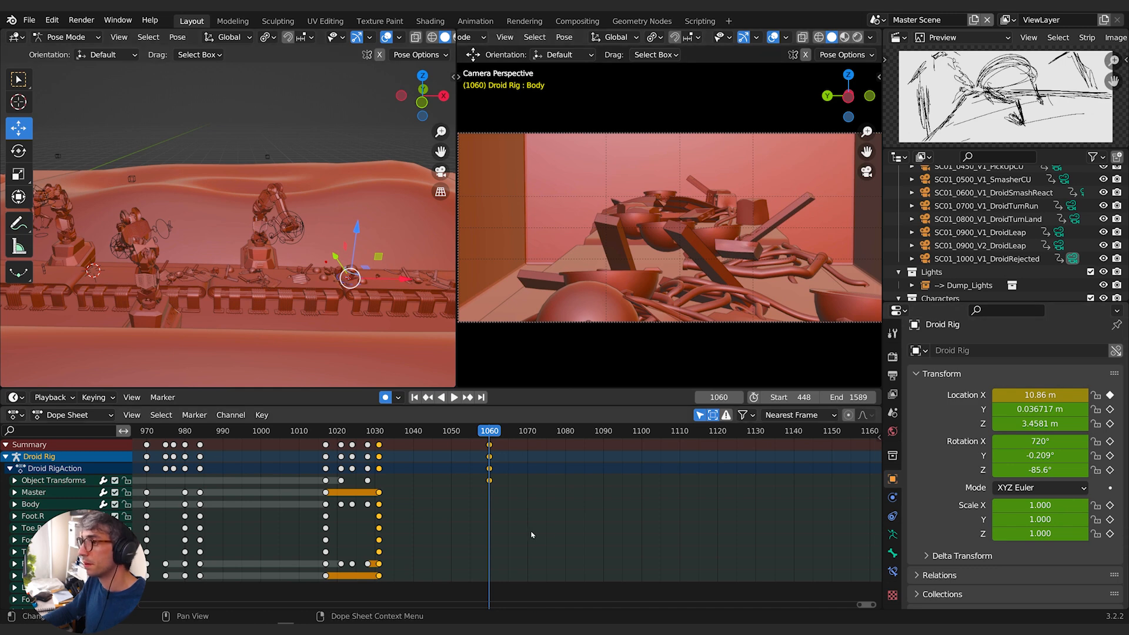
Set the interpolation of the Object Transforms keyframes at frames 1028 and 1060 to Linear.
mouse_move(487, 434)
mouse_down()
mouse_move(376, 435)
mouse_move(426, 437)
mouse_up()
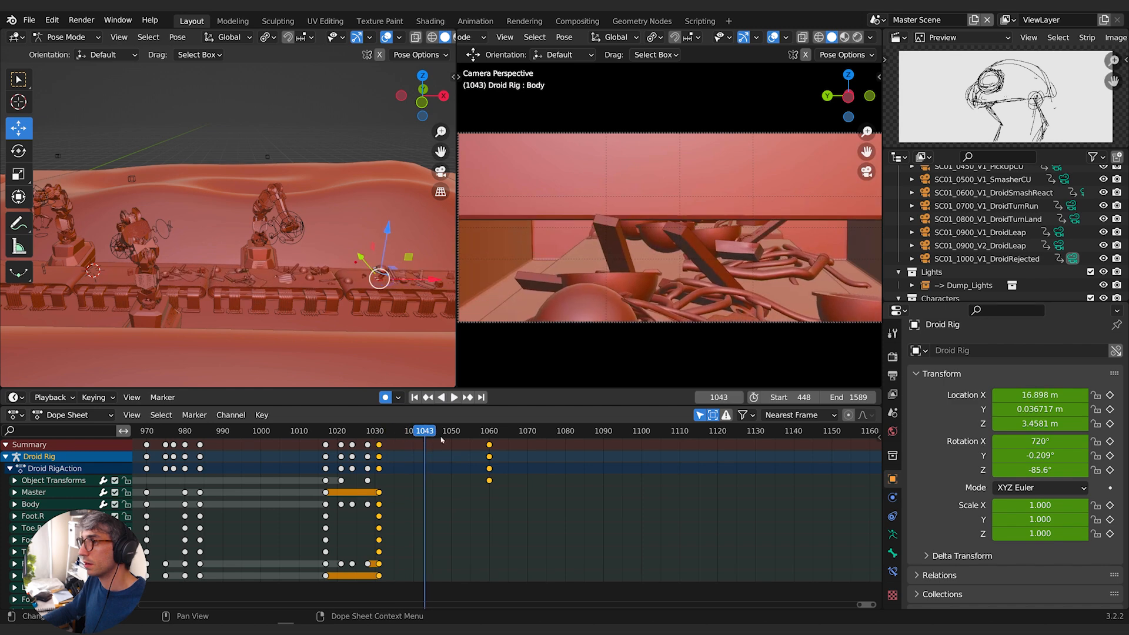
click(367, 480)
shift+click(489, 480)
right_click(459, 482)
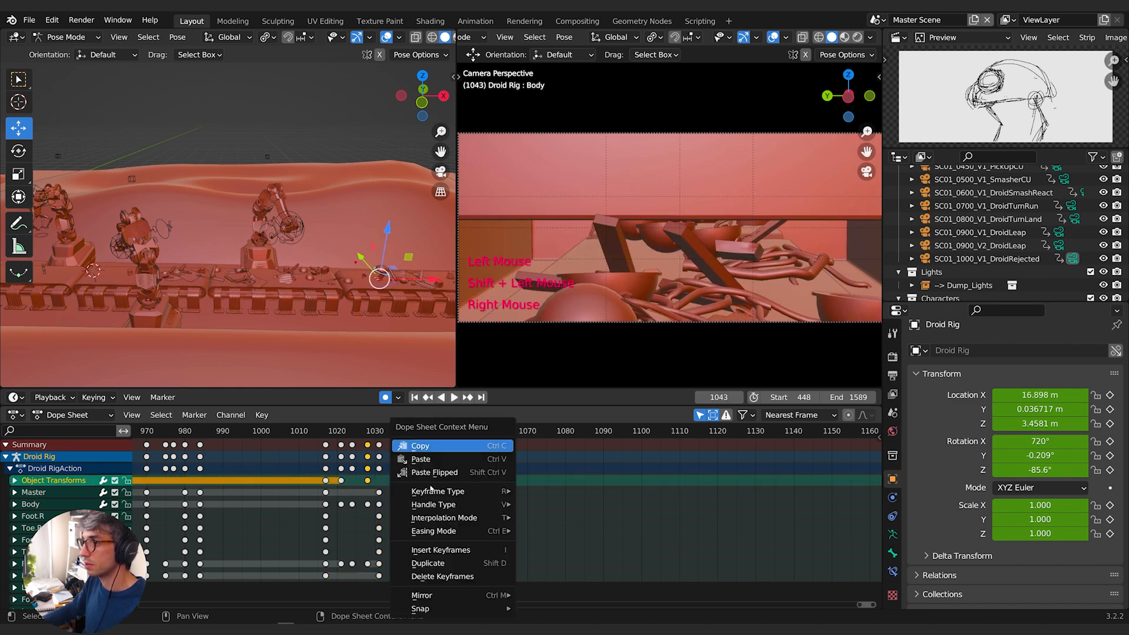
mouse_move(465, 517)
click(549, 459)
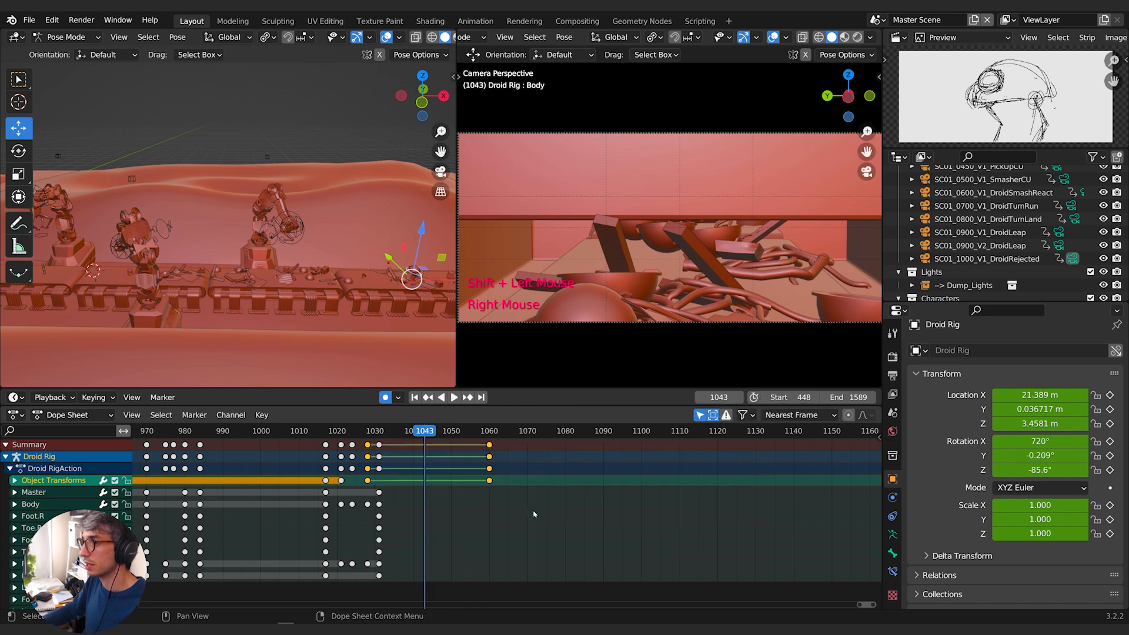
Play and scrub between frames 1017 and 1065 to examine the droid's movement past the camera.
drag(432, 434, 365, 434)
key(space)
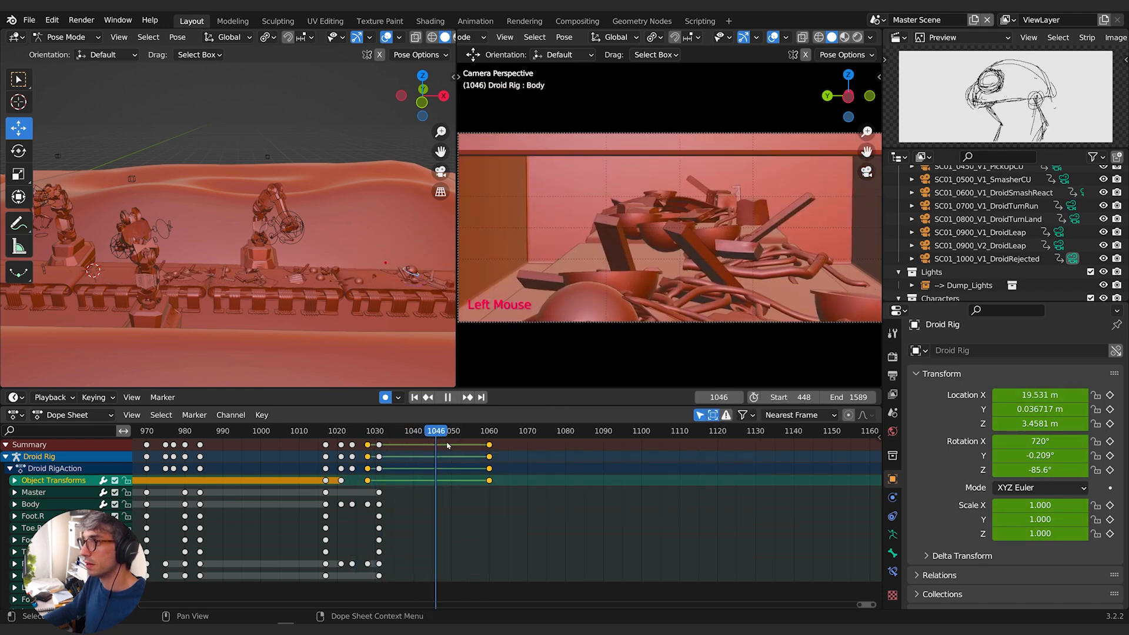
drag(491, 452, 383, 457)
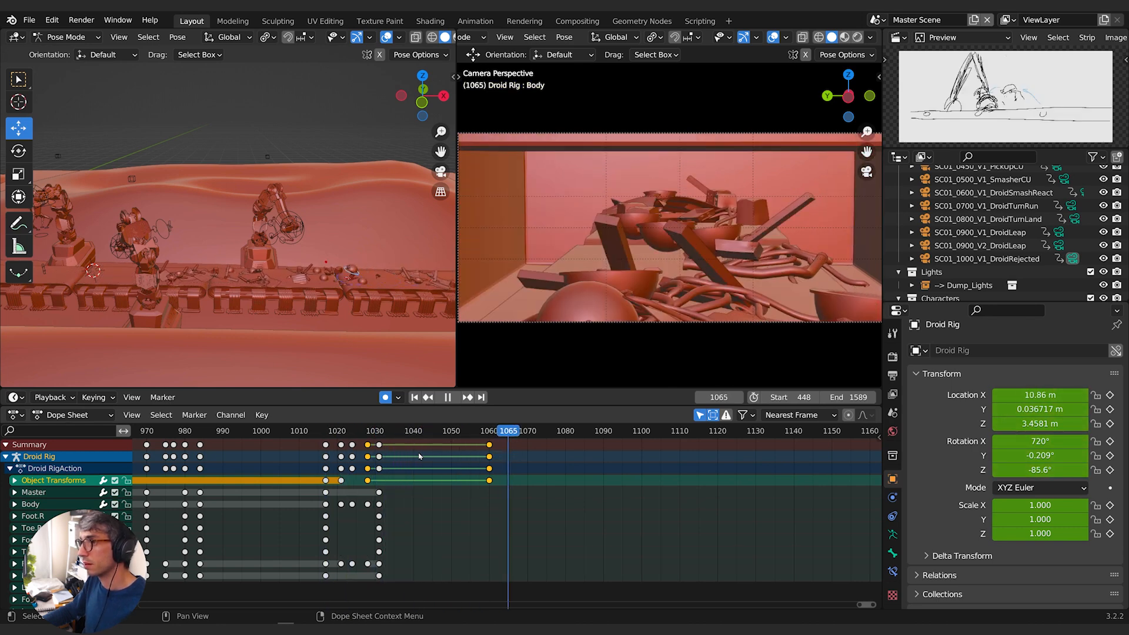
click(333, 451)
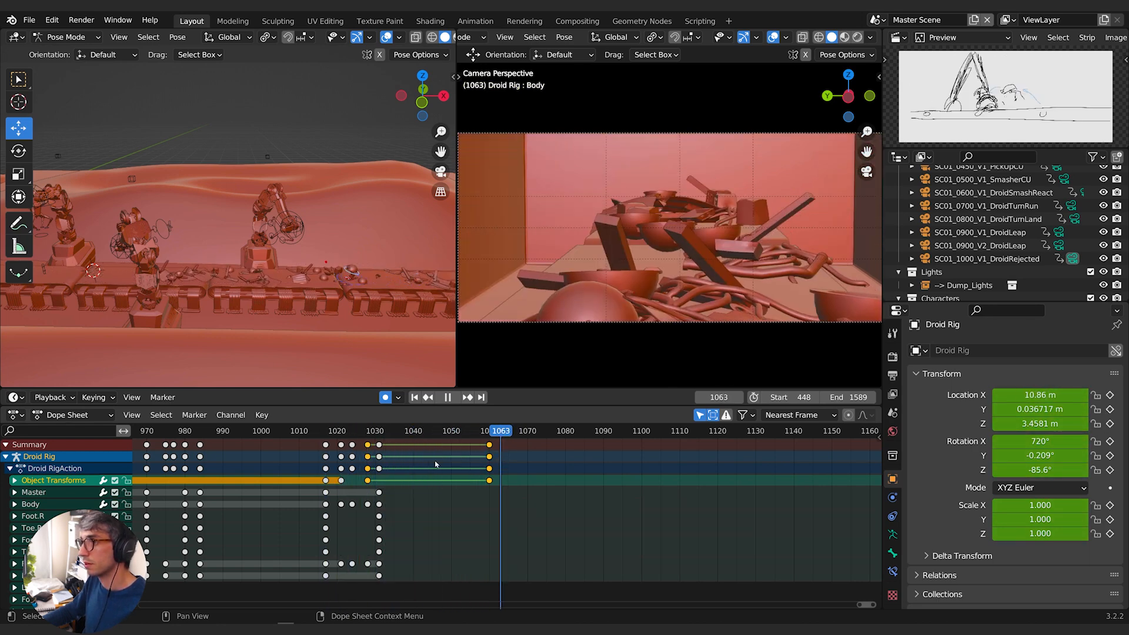
click(329, 464)
click(328, 465)
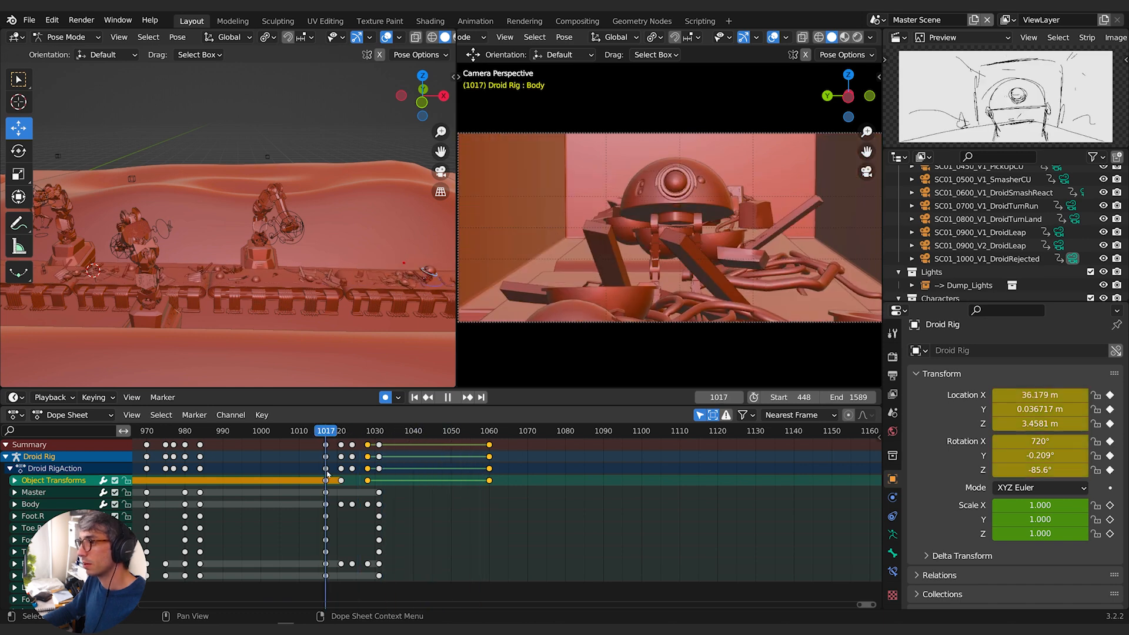
shift+right_drag(369, 474, 338, 486)
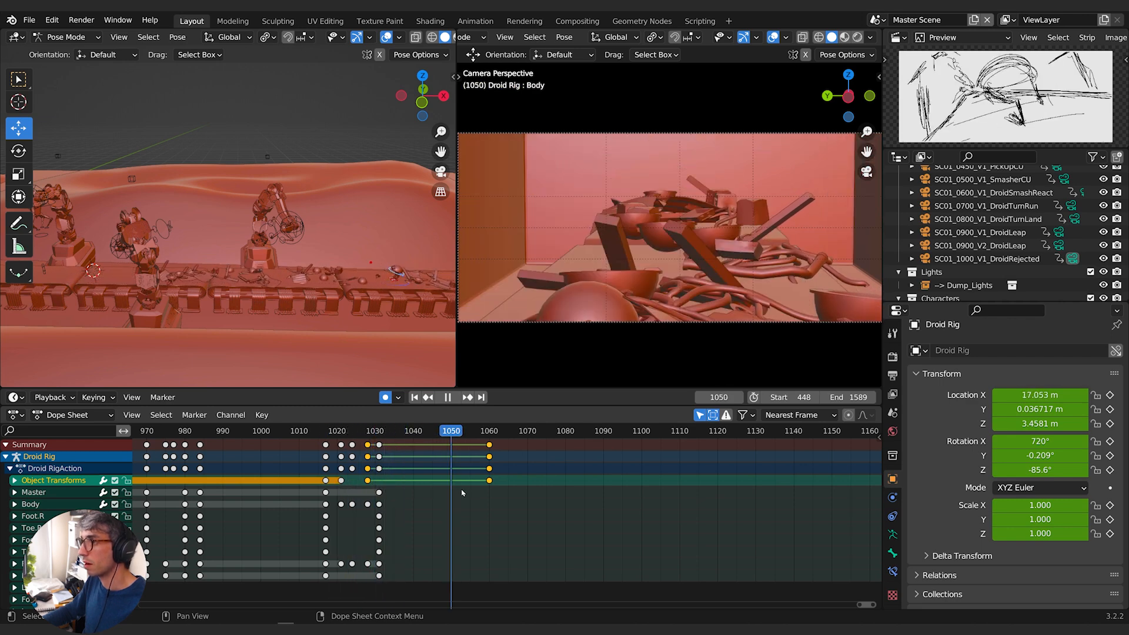
shift+right_drag(498, 496, 333, 501)
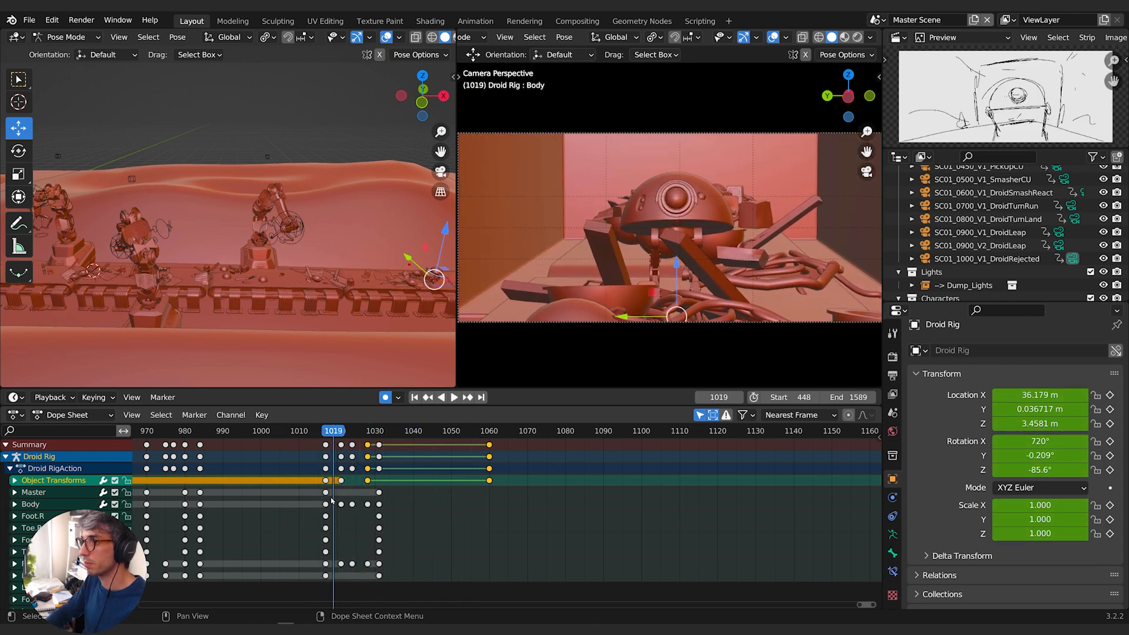
At frame 1021, keyframe the influence of the droid rig's Belt constraint at 1.000.
key(Left)
key(Left)
key(Left)
key(Right)
key(Right)
key(Right)
key(Right)
key(Right)
key(Right)
key(Left)
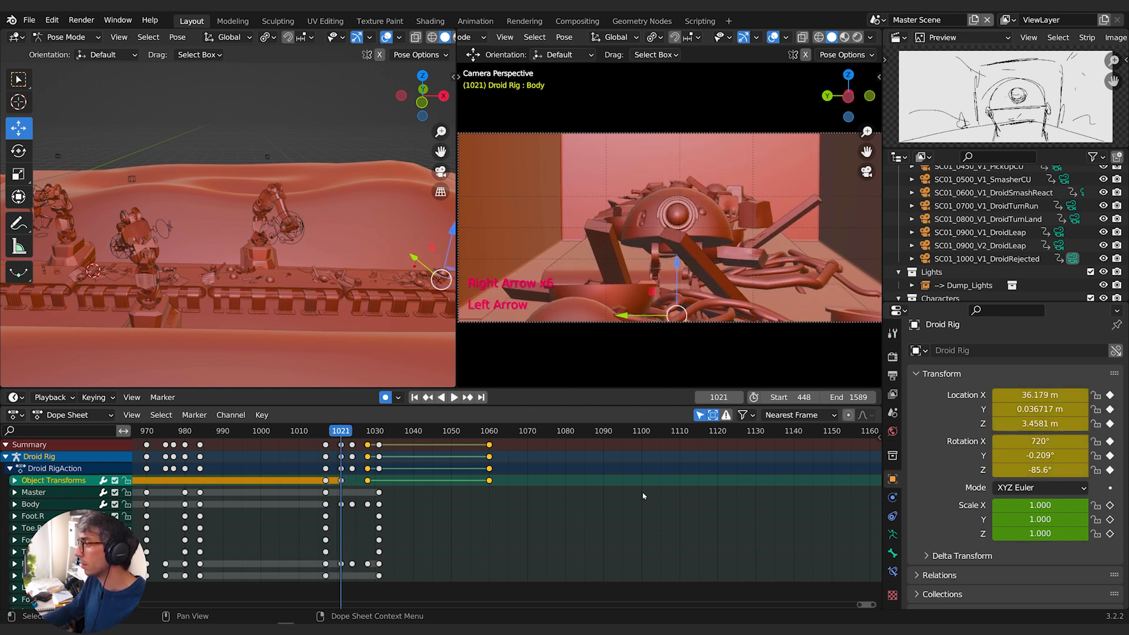
click(892, 516)
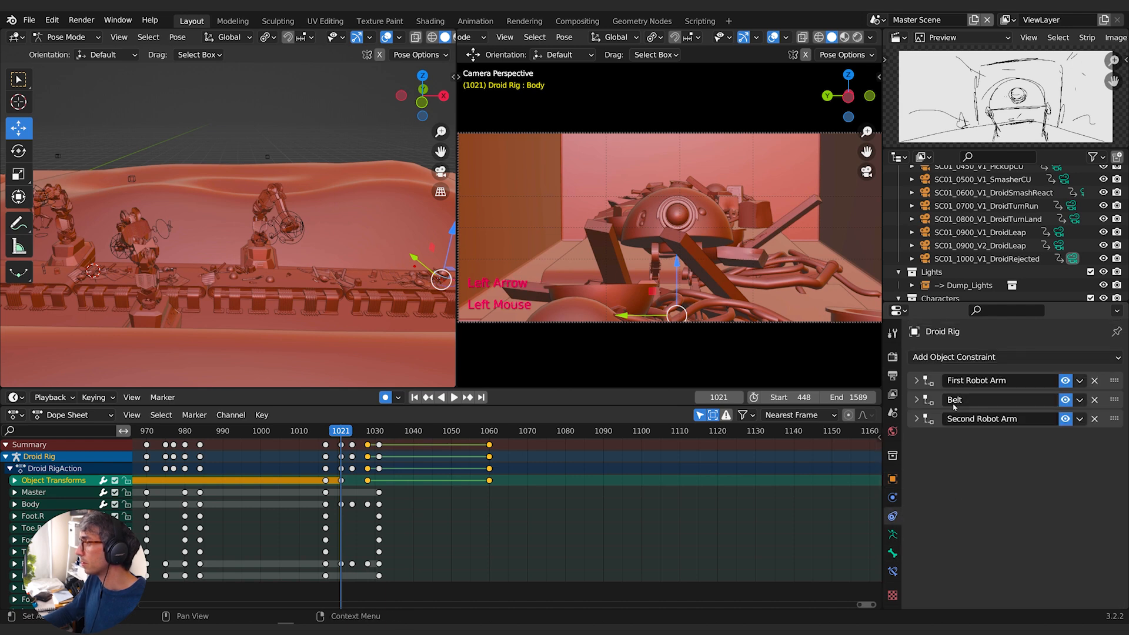
click(916, 399)
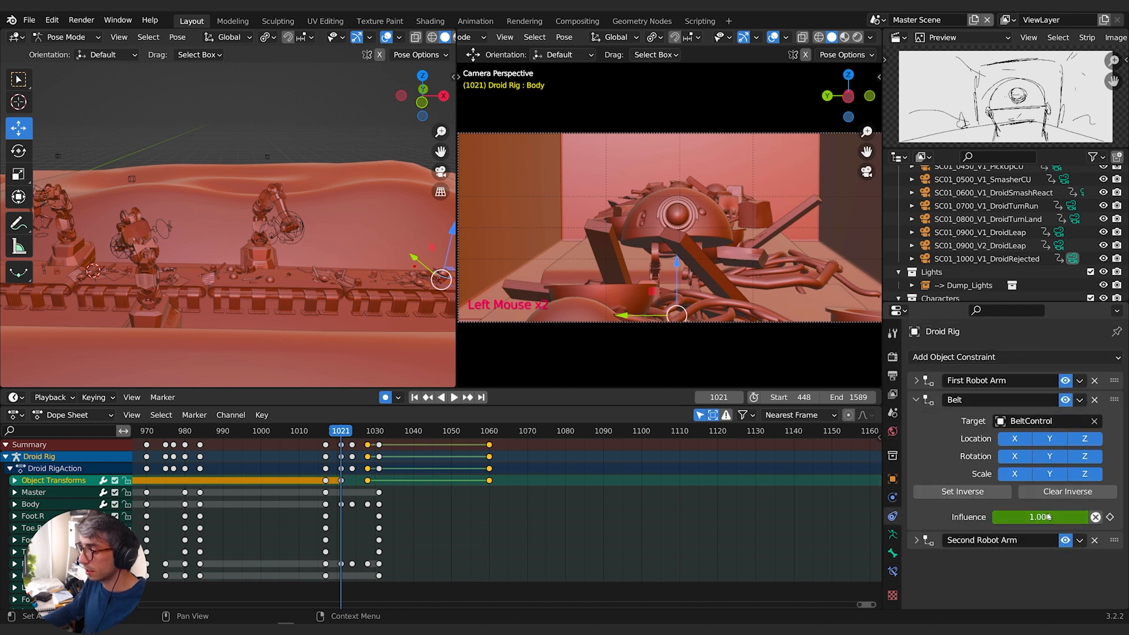
key(i)
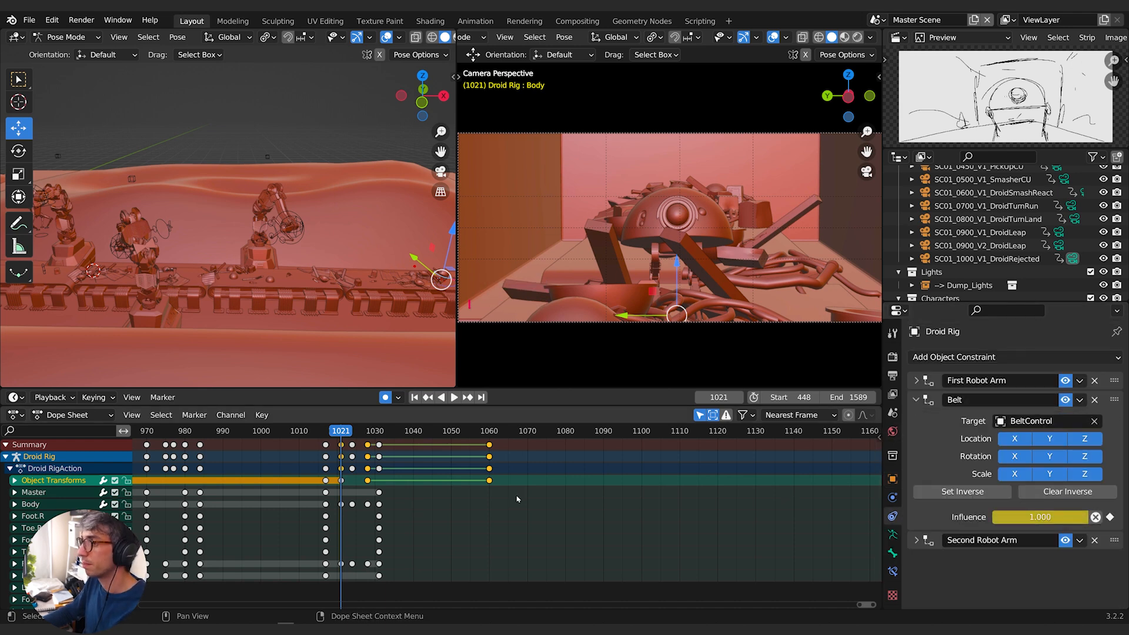
At frame 1022, disable the Belt constraint so its influence is keyed at 0.000.
click(892, 478)
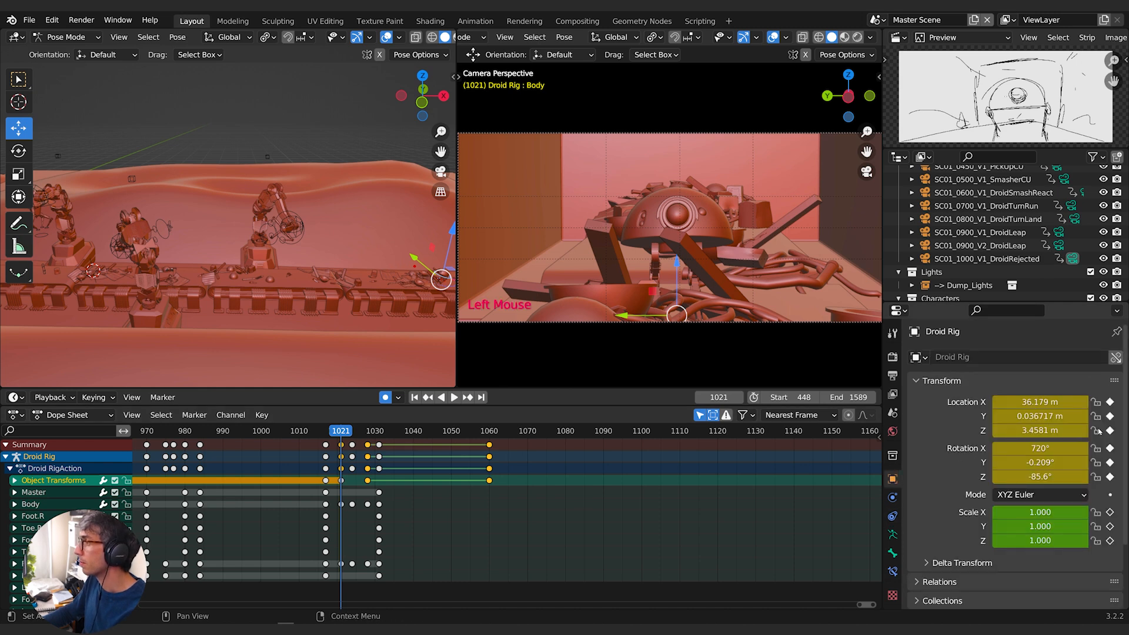
key(Right)
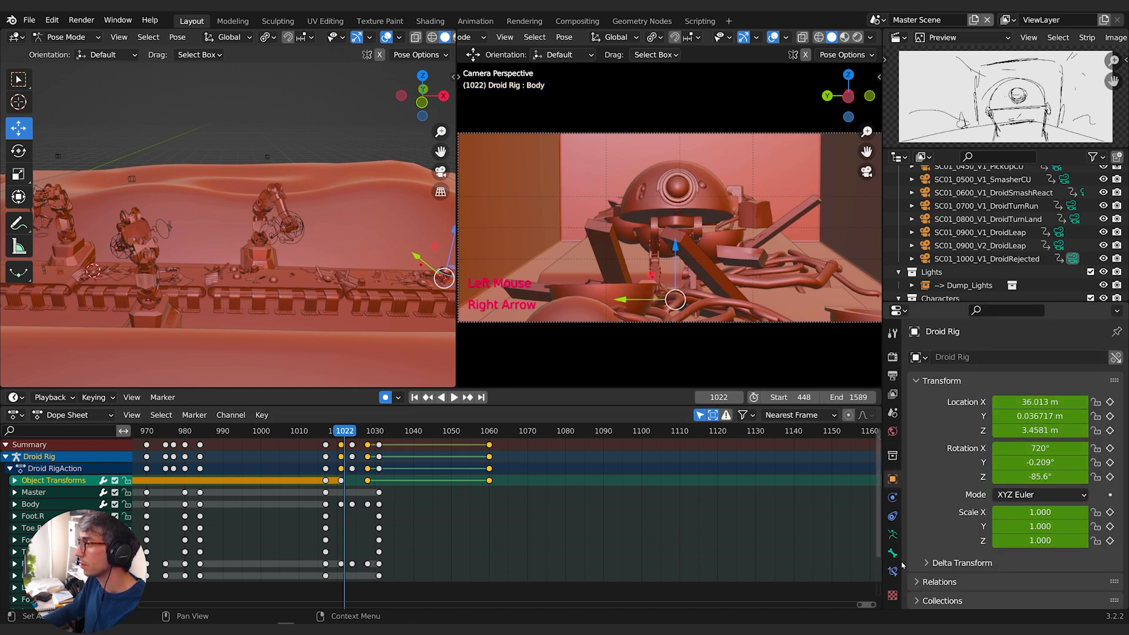
click(892, 515)
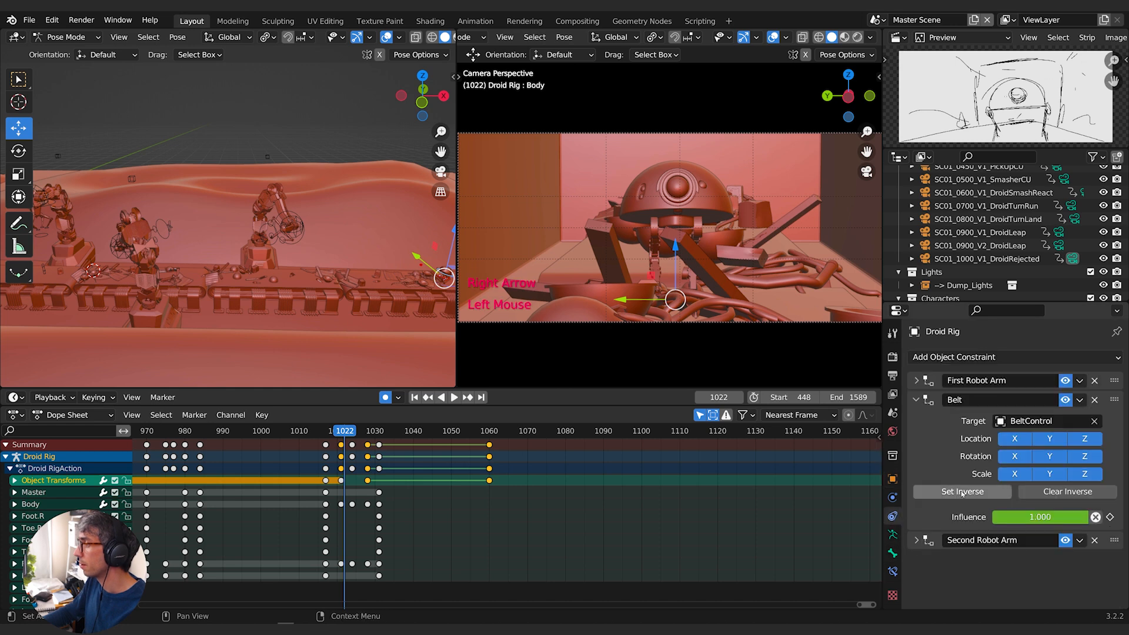
click(1095, 517)
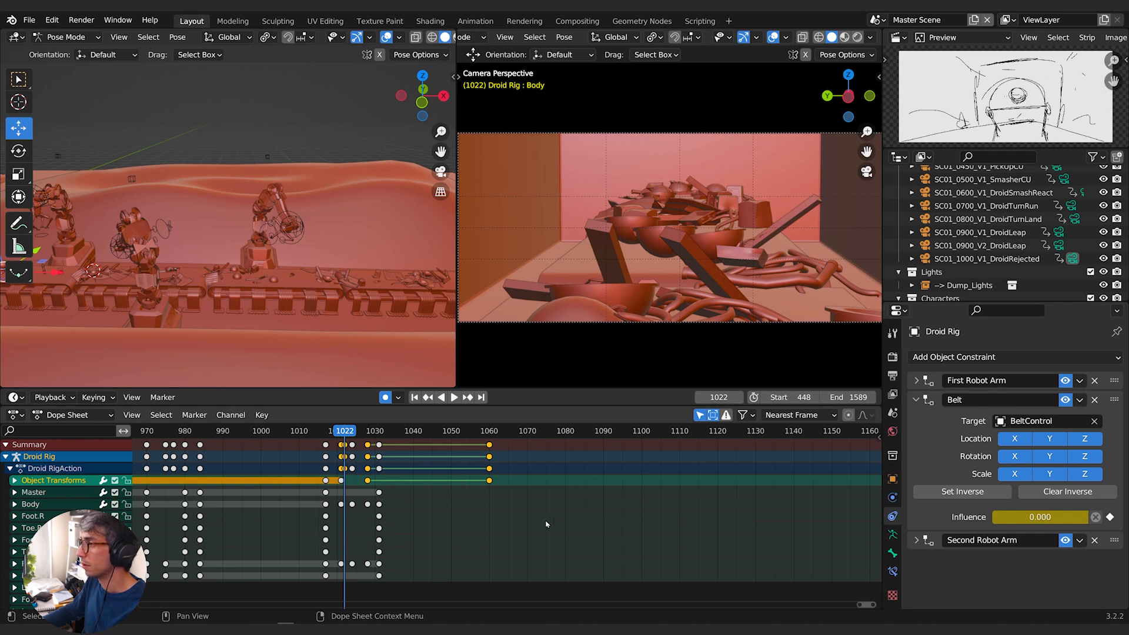
At frame 1021, snap the 3D cursor to the droid rig's selected control.
key(Left)
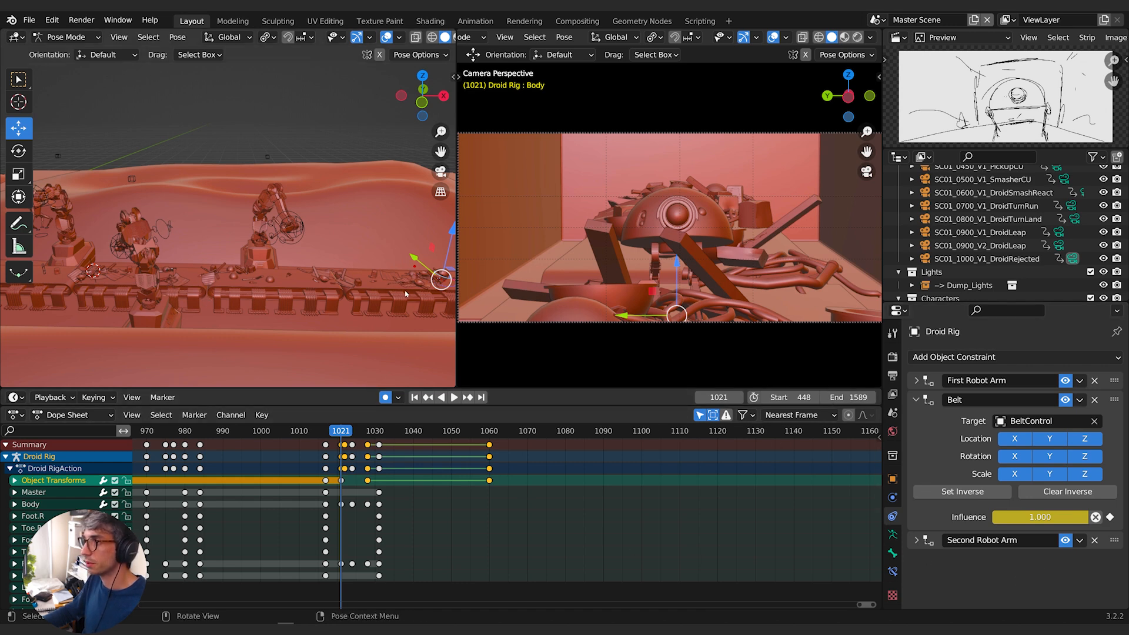
shift+middle_drag(419, 318, 317, 297)
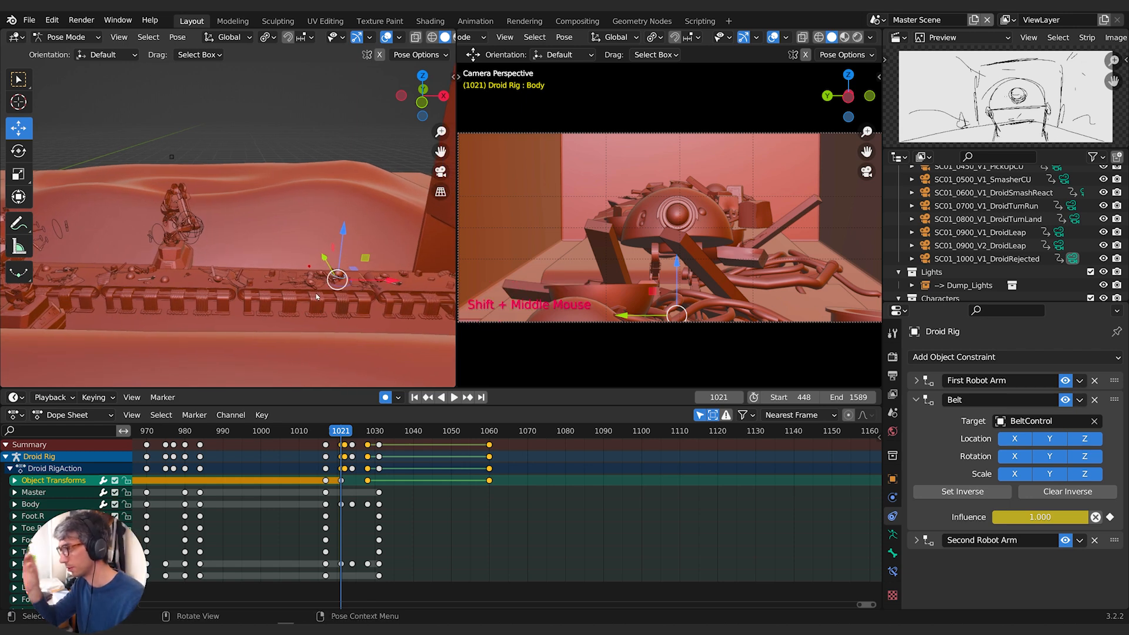
key(shift+s)
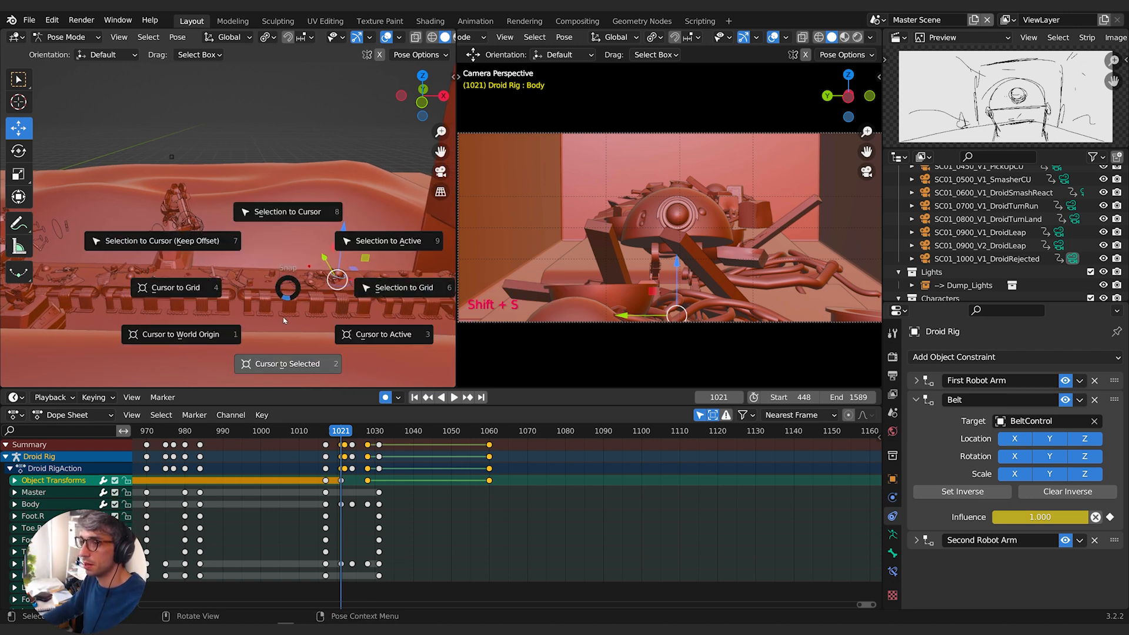
click(286, 360)
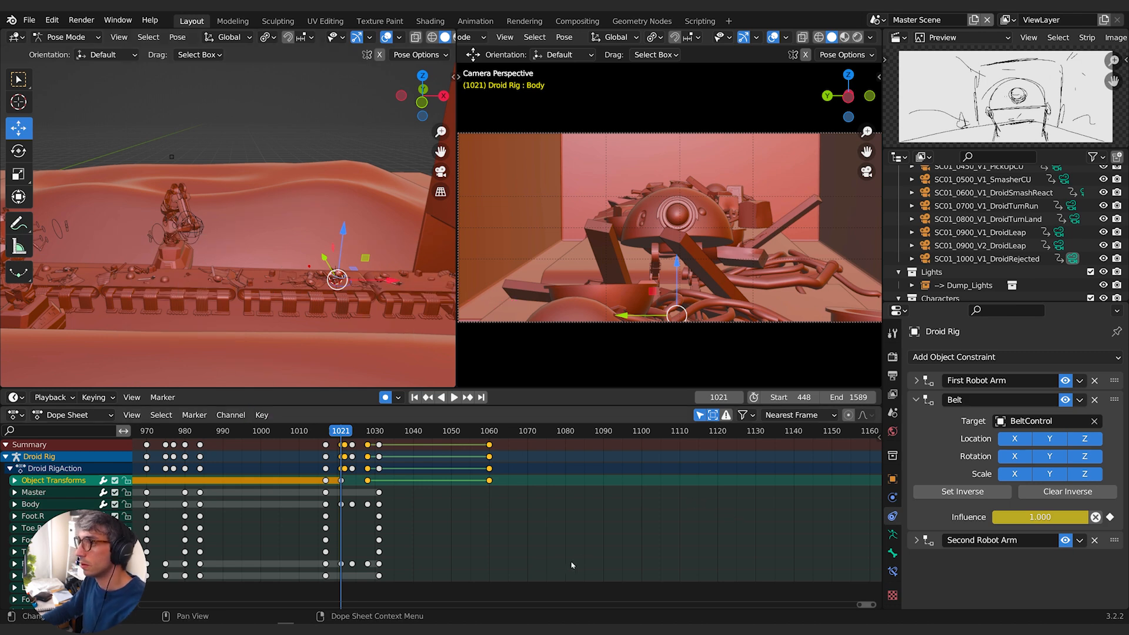
At frame 1022, snap the droid rig's selected control to the 3D cursor.
key(Right)
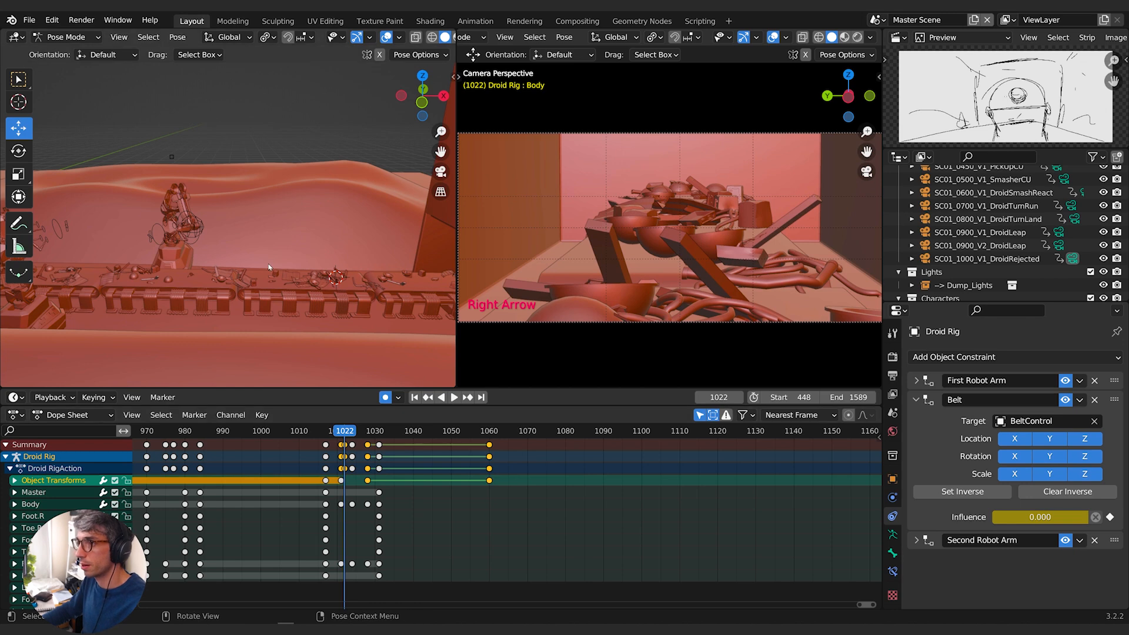
key(shift+s)
click(286, 203)
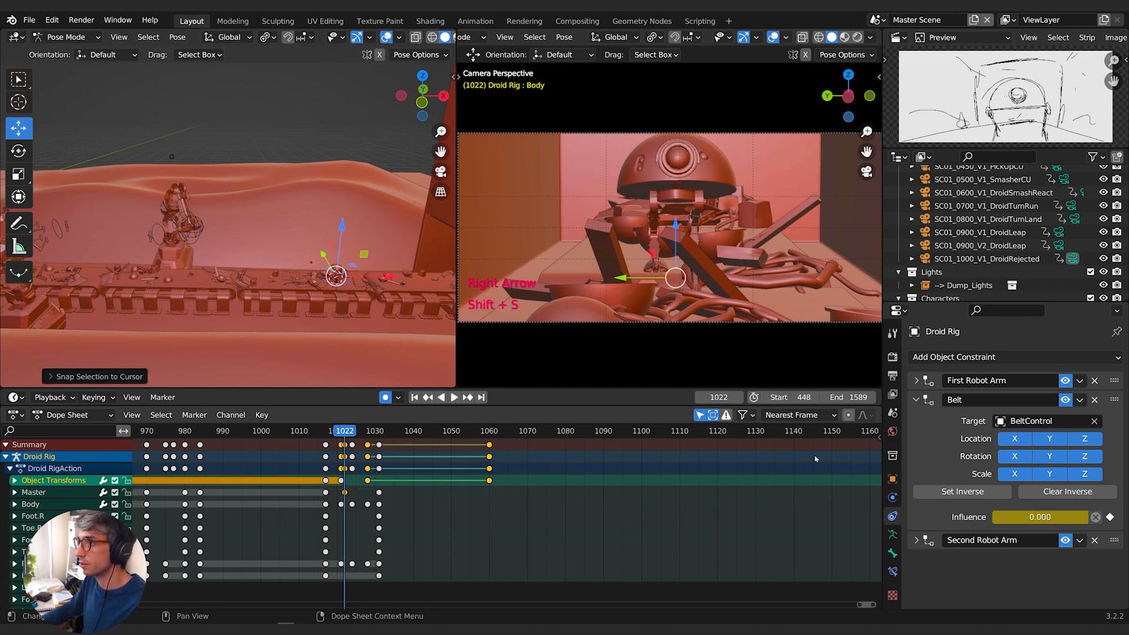
Keyframe the droid rig's object location and rotation at frame 1022, and return to its constraint settings.
click(892, 478)
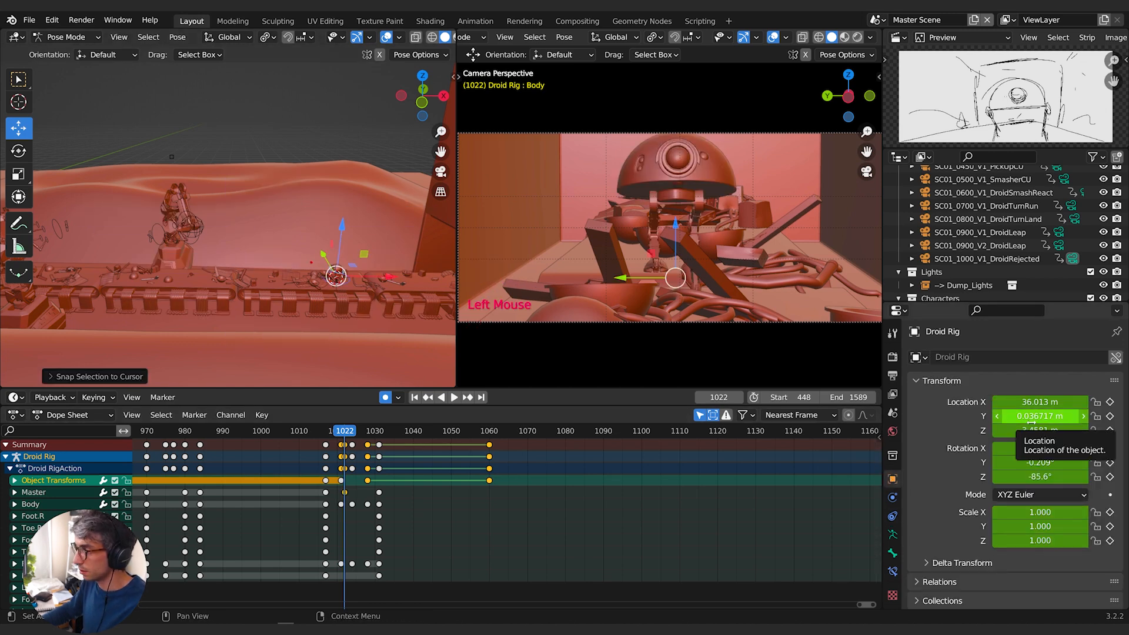
key(i)
mouse_move(350, 433)
mouse_down()
mouse_move(334, 433)
mouse_move(347, 433)
mouse_up()
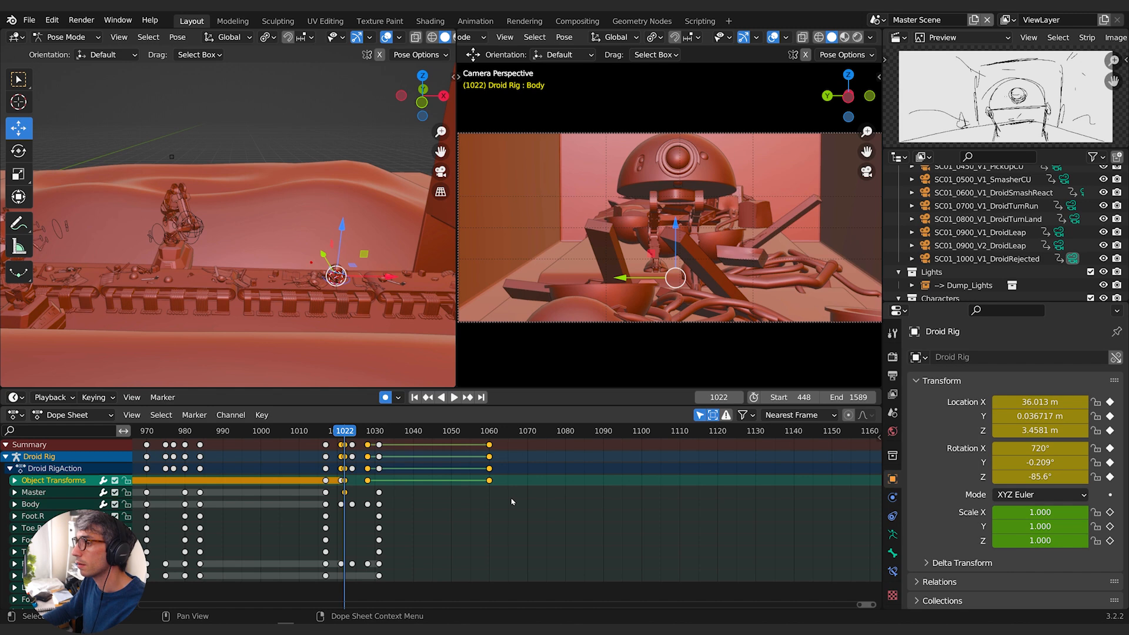
click(892, 516)
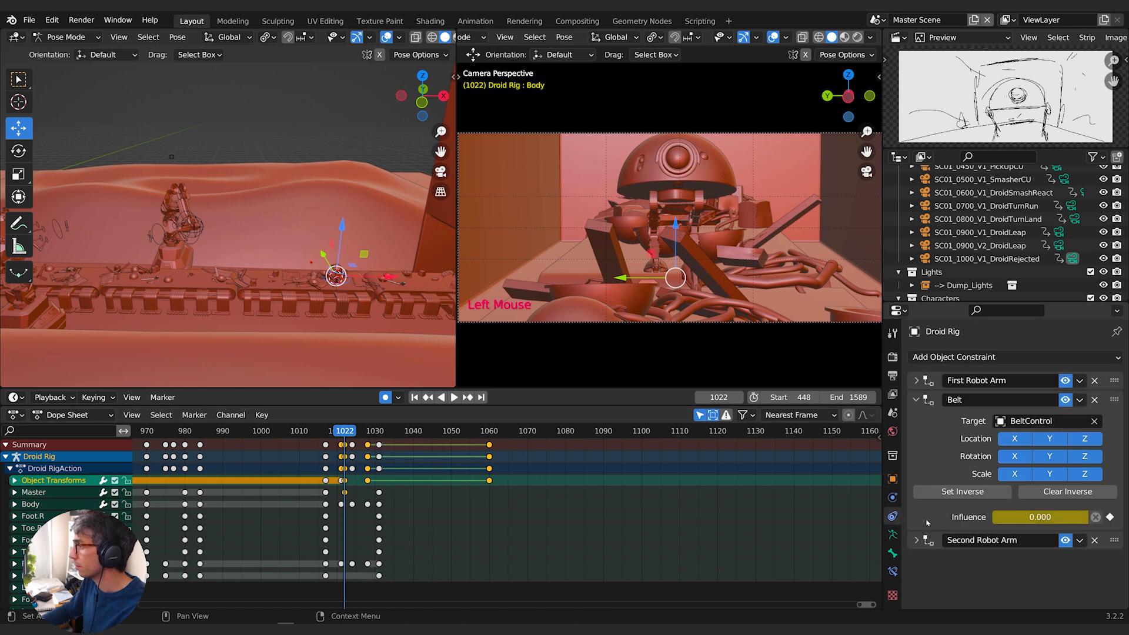
Step back and forth between frames 1017 and 1022 to examine the droid's jump around the constraint switch.
key(Left)
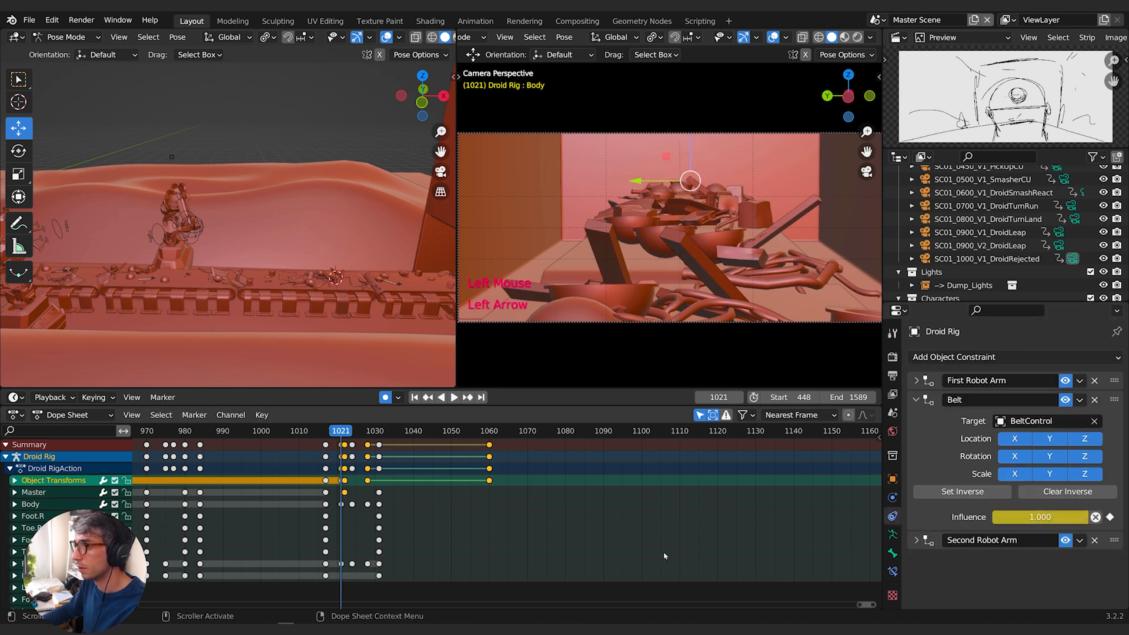
key(Left)
key(Left)
key(Right)
key(Left)
key(Left)
key(Left)
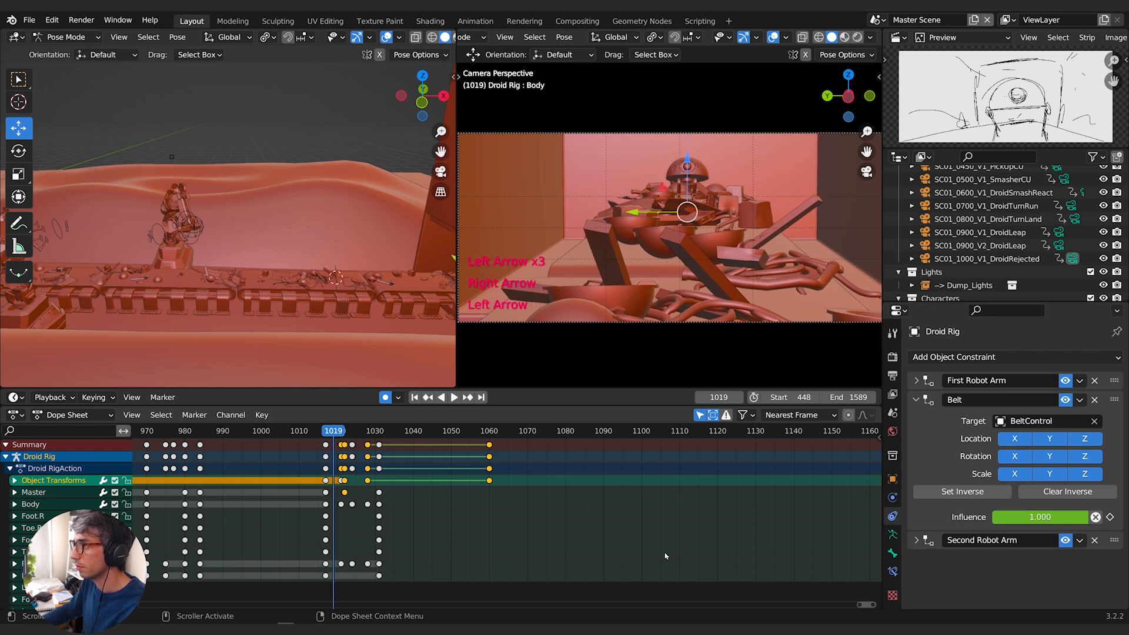
key(Right)
key(Right)
key(Right)
key(Right)
key(Left)
key(Left)
key(Left)
key(Left)
Select the Object Transforms keyframes at frame 1017, expand their channels and select the X, Y, Z Location and X Euler Rotation channels.
click(58, 482)
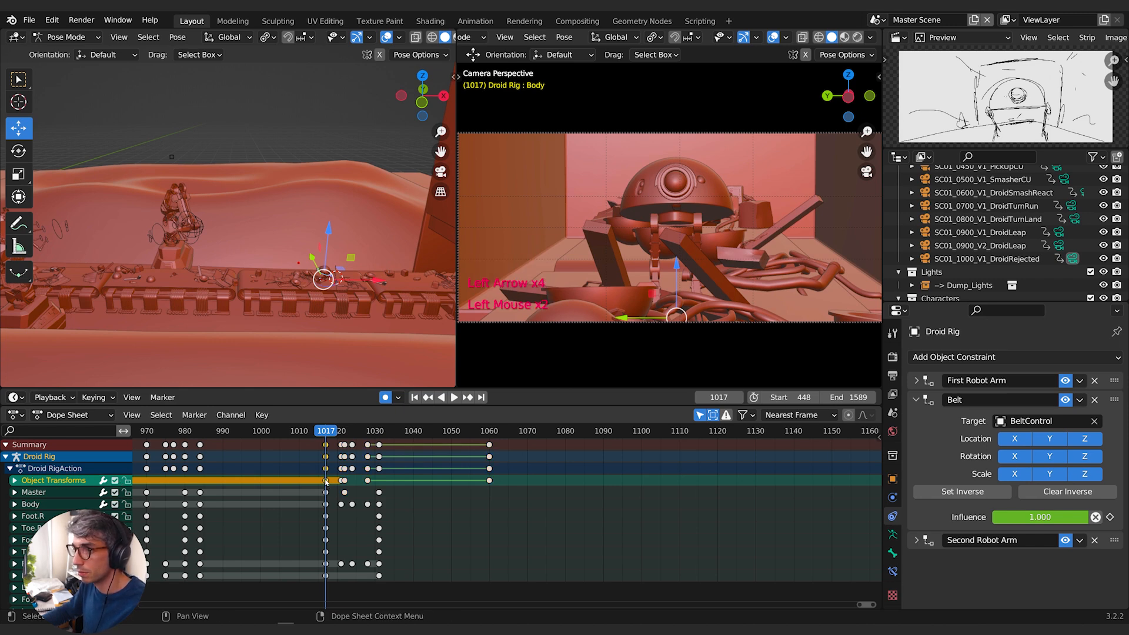
click(15, 481)
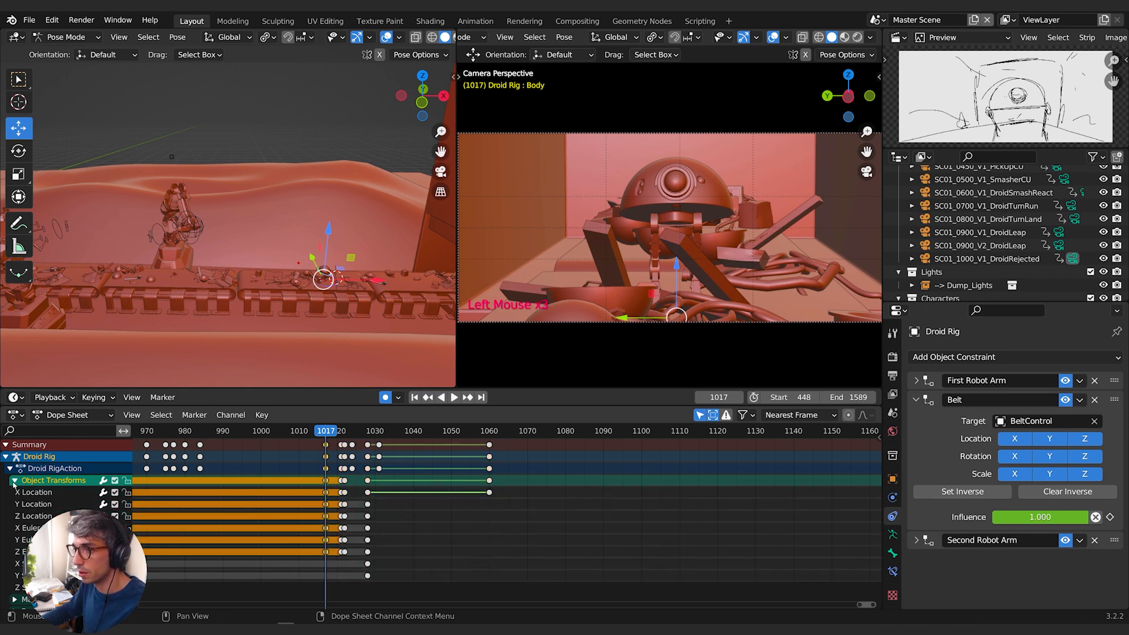
click(37, 492)
shift+click(37, 504)
shift+click(37, 515)
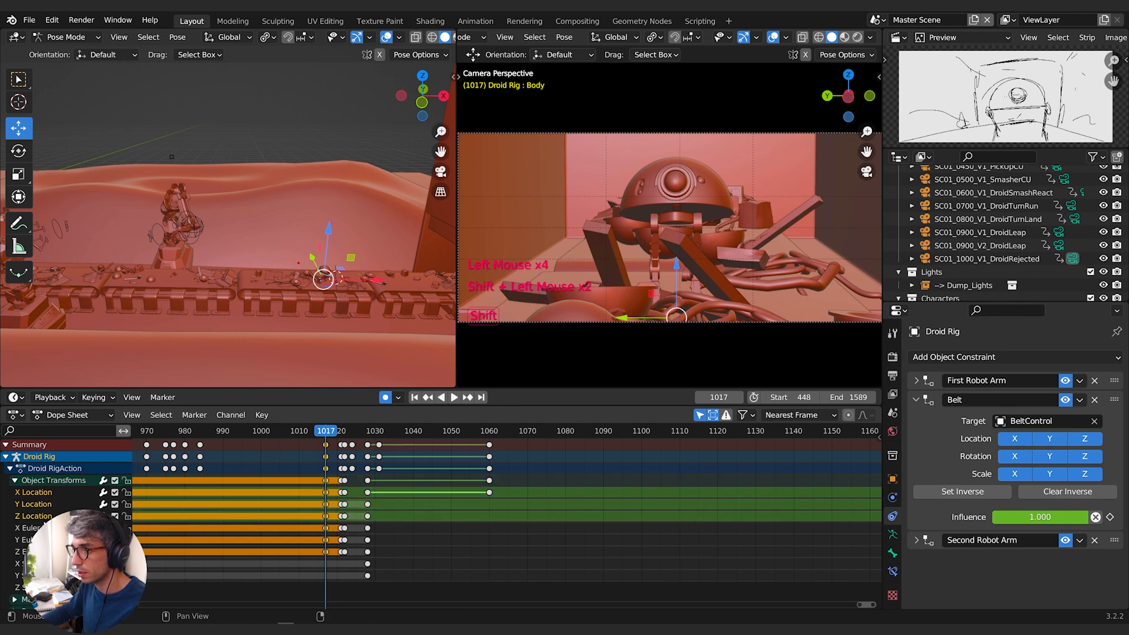
shift+click(33, 527)
Compare the droid's position at frames 1021 and 1022 and frame it in the scene view to inspect the offset.
key(Right)
key(Right)
key(Right)
key(Right)
key(Right)
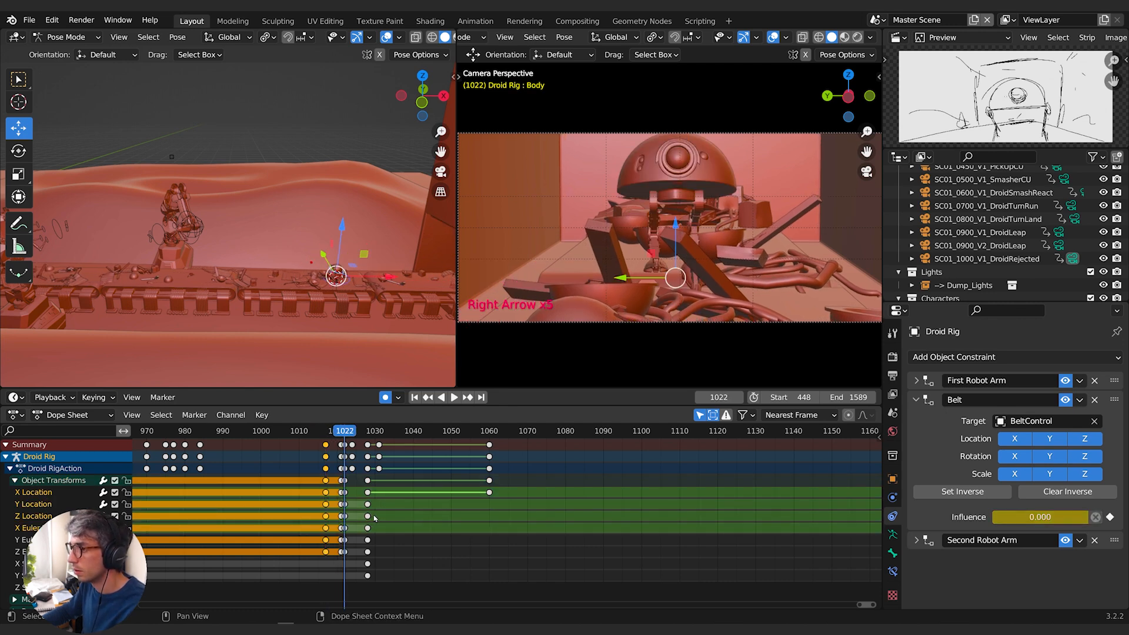
key(Left)
key(Right)
key(Left)
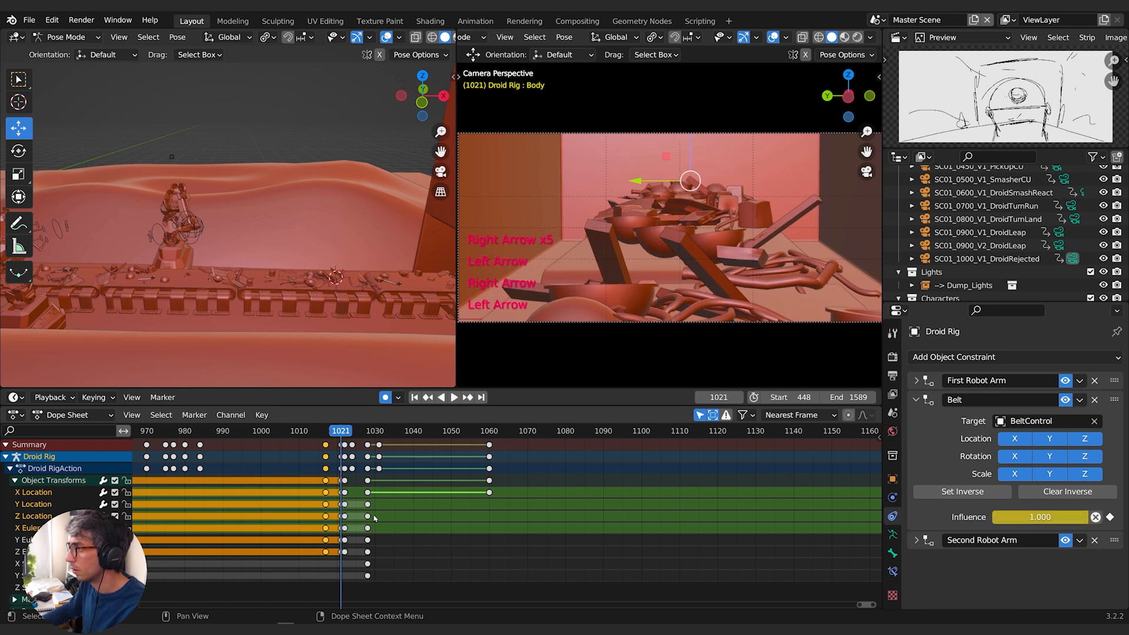
key(Right)
key(Left)
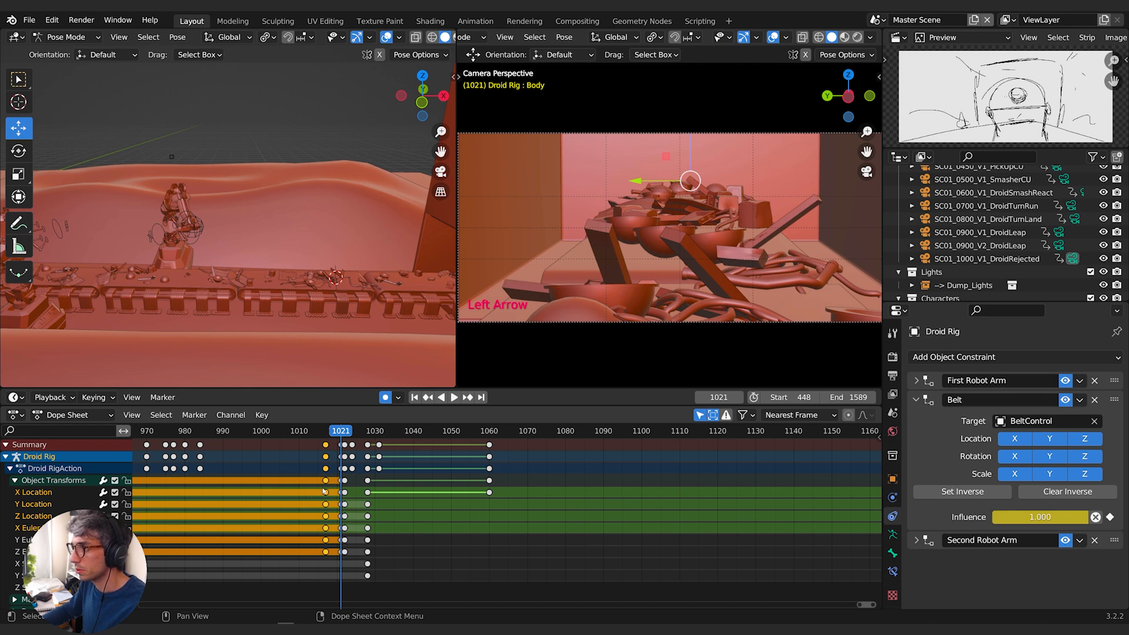
key(KP_Decimal)
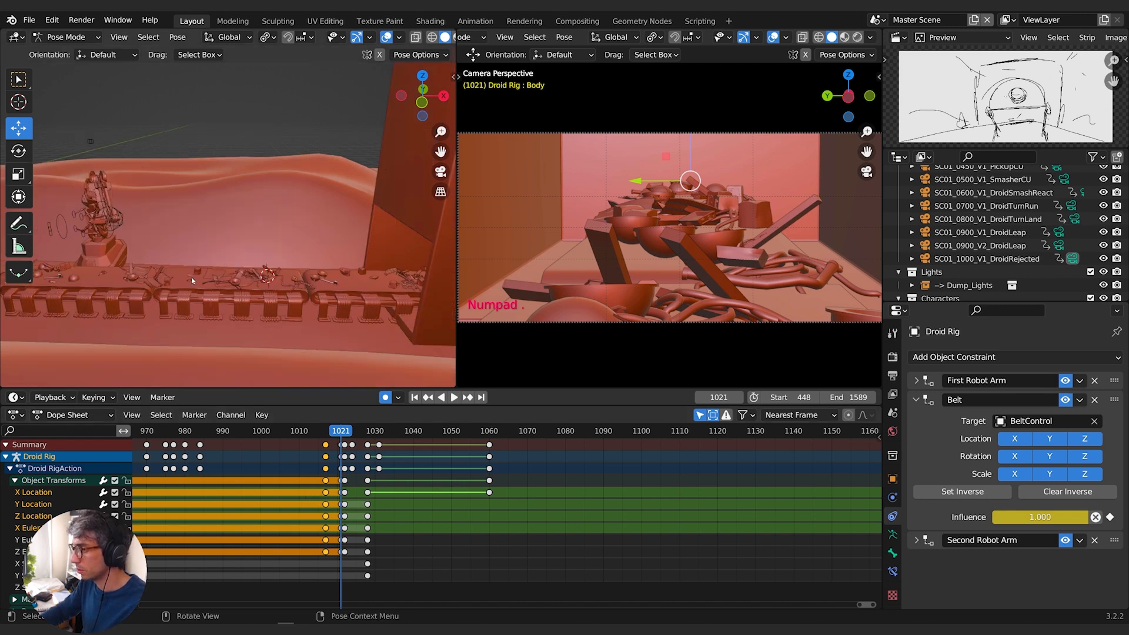
middle_drag(194, 283, 246, 351)
scroll(246, 350, down, 2)
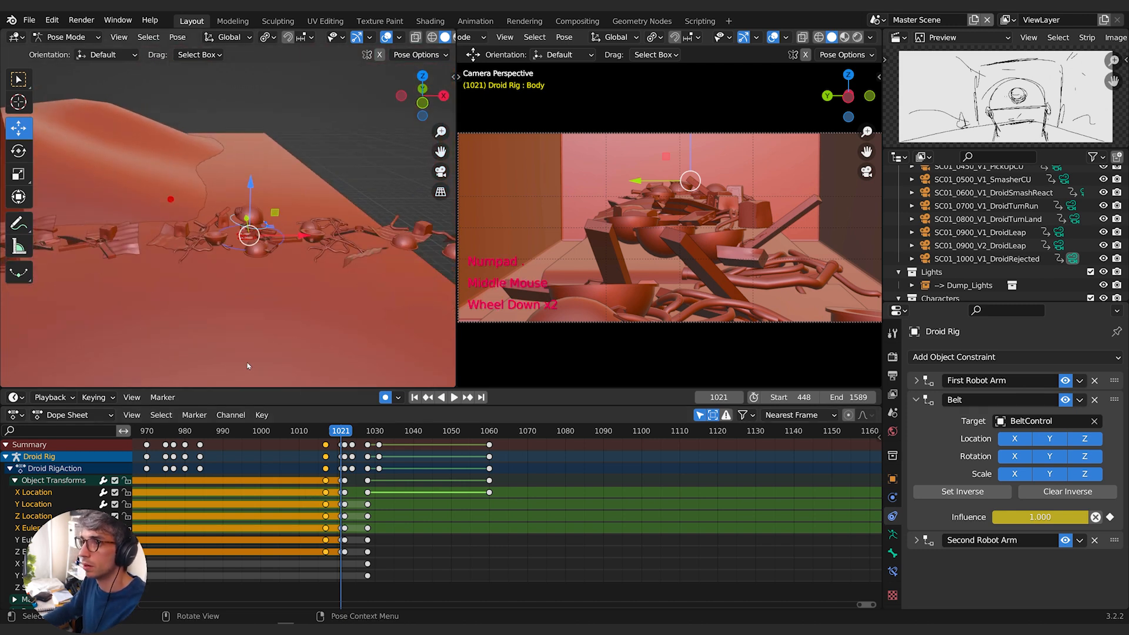
key(Left)
key(Right)
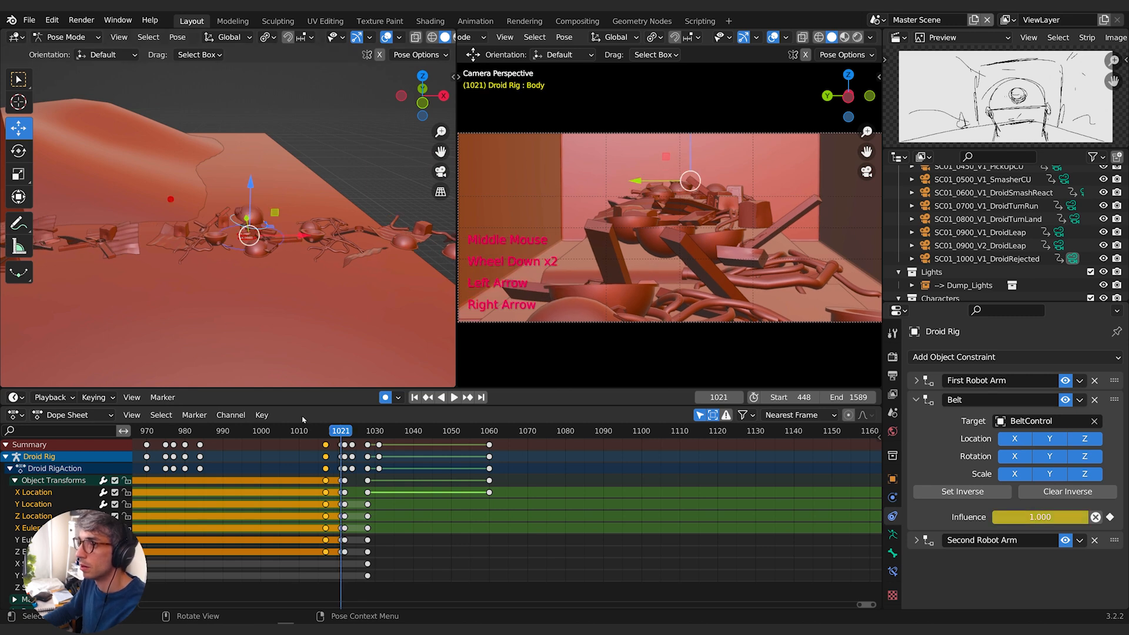
Duplicate the X Location keyframe at frame 1017 to frame 1021.
click(326, 481)
shift+click(325, 492)
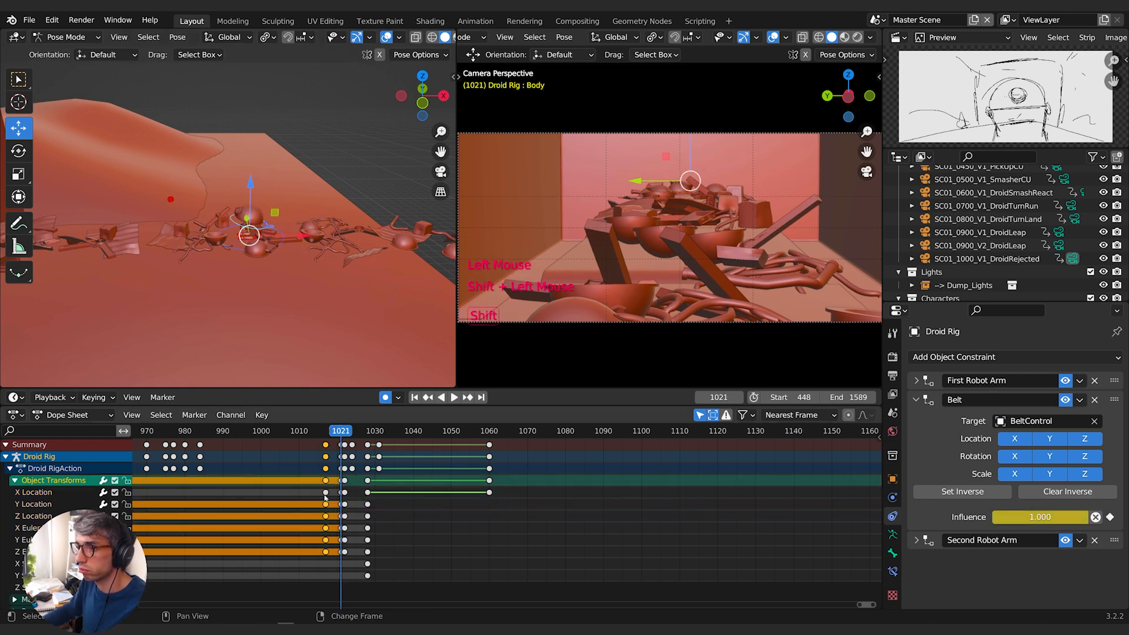
click(37, 492)
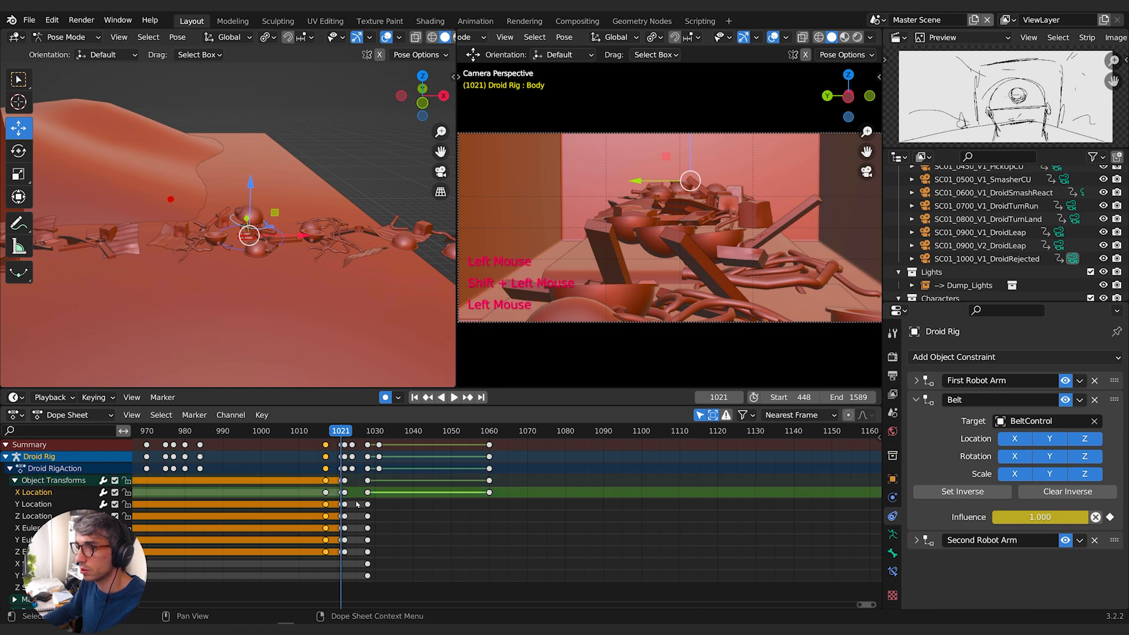
double_click(327, 493)
key(shift+d)
click(340, 497)
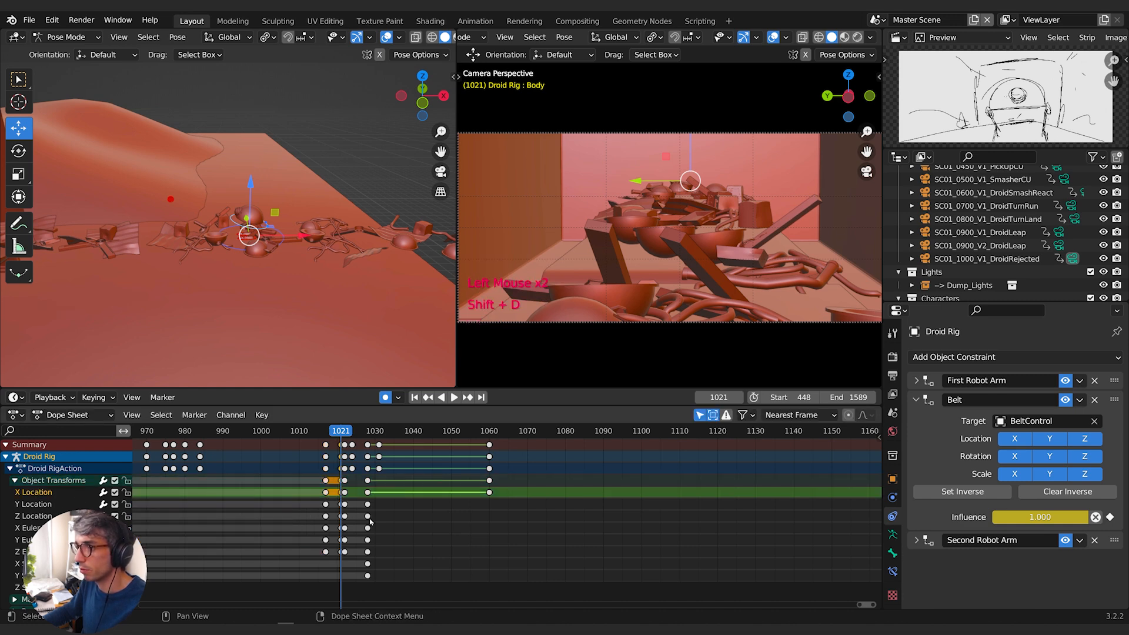
Step through frames 1014 to 1021 to check how the droid moves with the duplicated X Location keyframe.
key(Left)
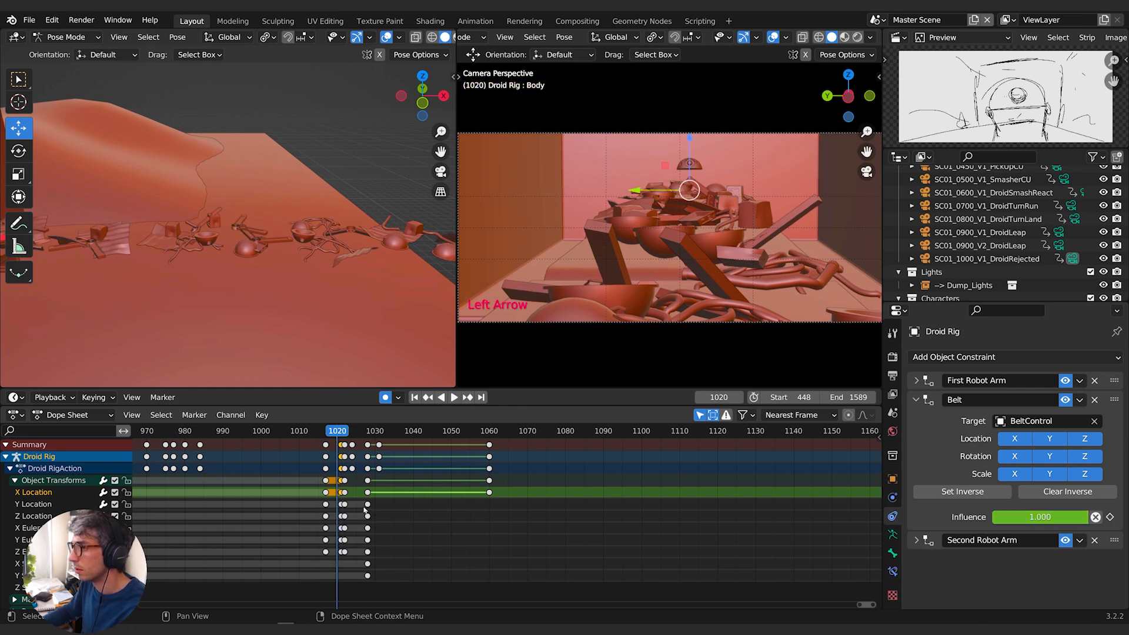
key(Left)
key(Left)
key(Left)
key(Left)
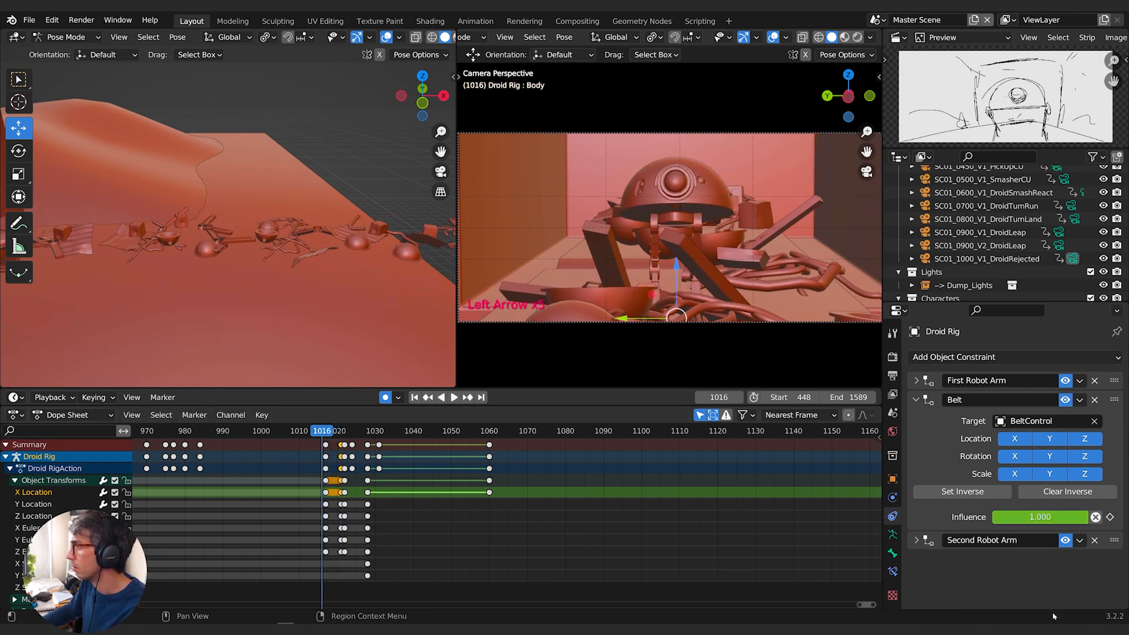
key(Left)
key(Left)
key(Right)
key(Right)
key(Right)
key(Right)
key(Right)
key(Right)
key(Right)
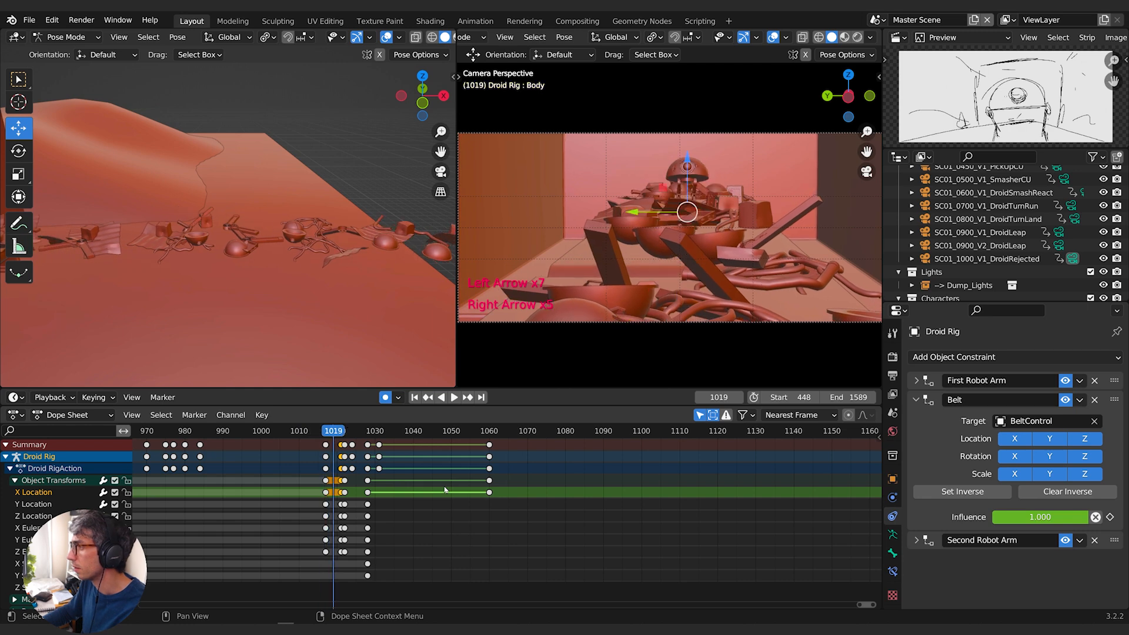
key(Right)
key(Left)
key(Left)
key(Left)
key(Left)
key(Right)
key(Right)
key(Right)
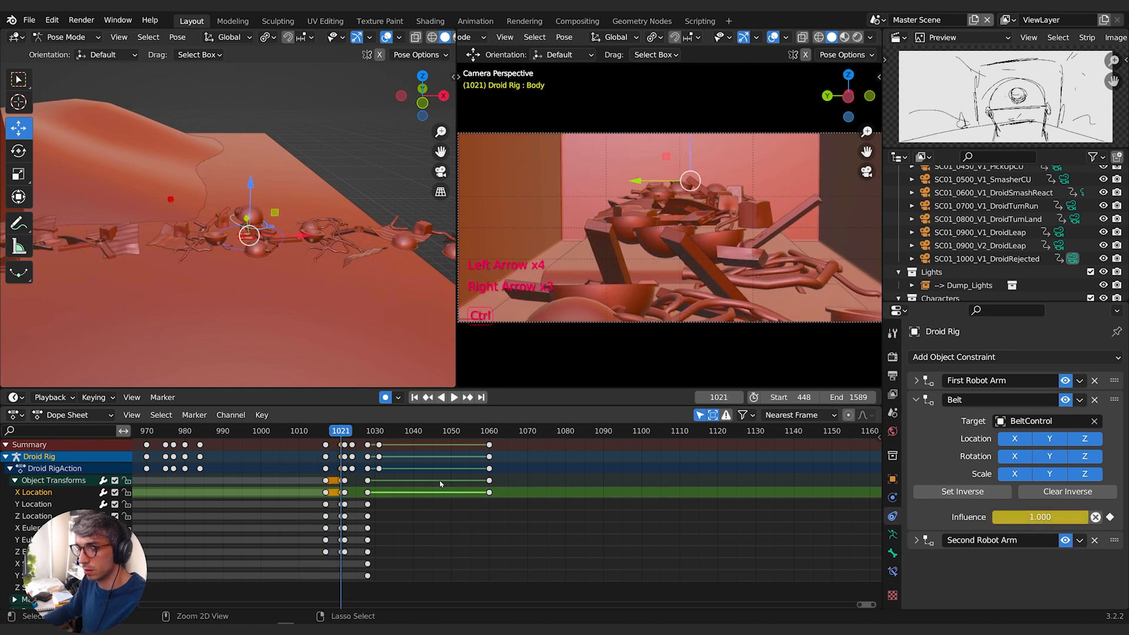
Open the Graph Editor and examine the X Location curve around frame 1021.
key(ctrl+Tab)
middle_drag(870, 526, 501, 453)
scroll(651, 509, up, 7)
scroll(501, 453, up, 4)
mouse_move(464, 433)
mouse_down()
mouse_move(373, 433)
mouse_move(517, 436)
mouse_move(485, 436)
mouse_up()
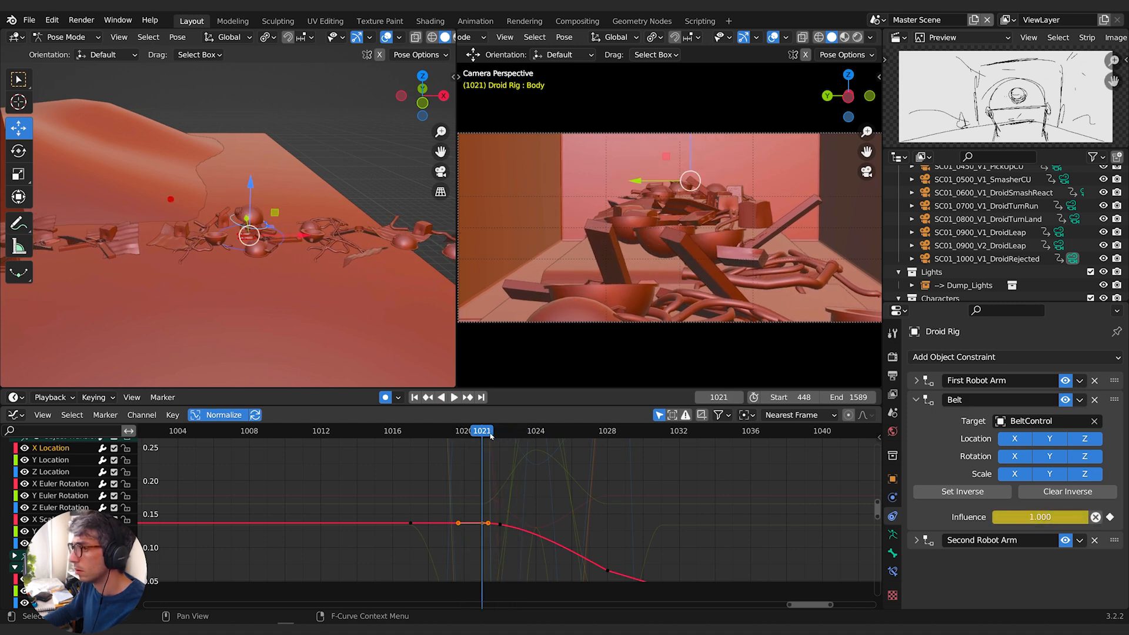
Inspect the Z, Y and X Location curves near the end of the animation, and return to the Dope Sheet.
click(50, 461)
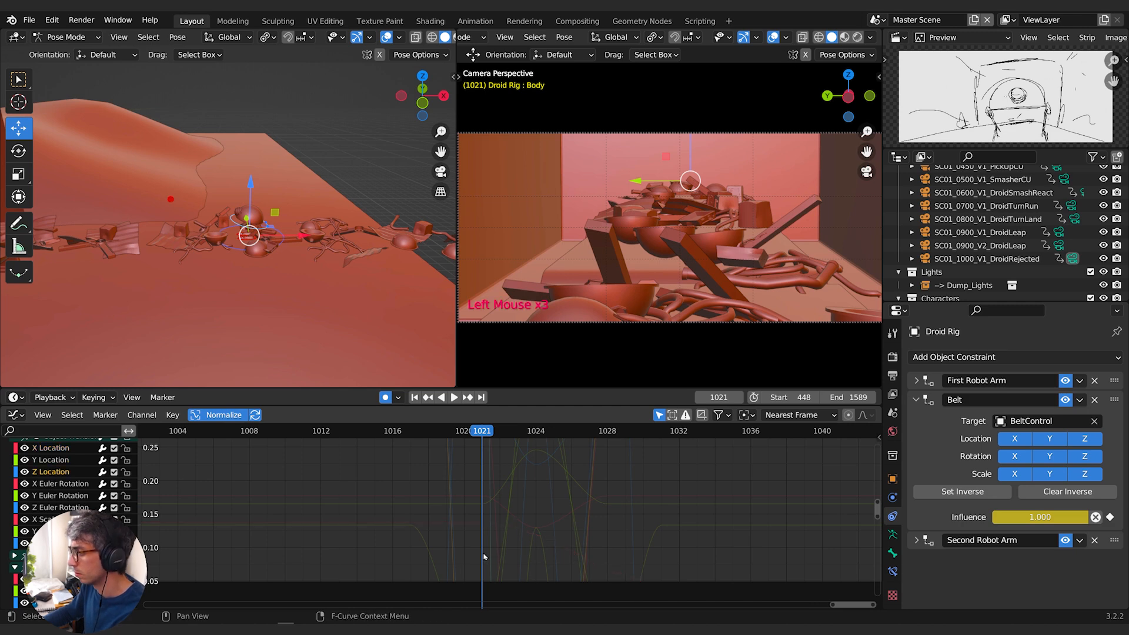
key(KP_Decimal)
click(51, 460)
key(KP_Decimal)
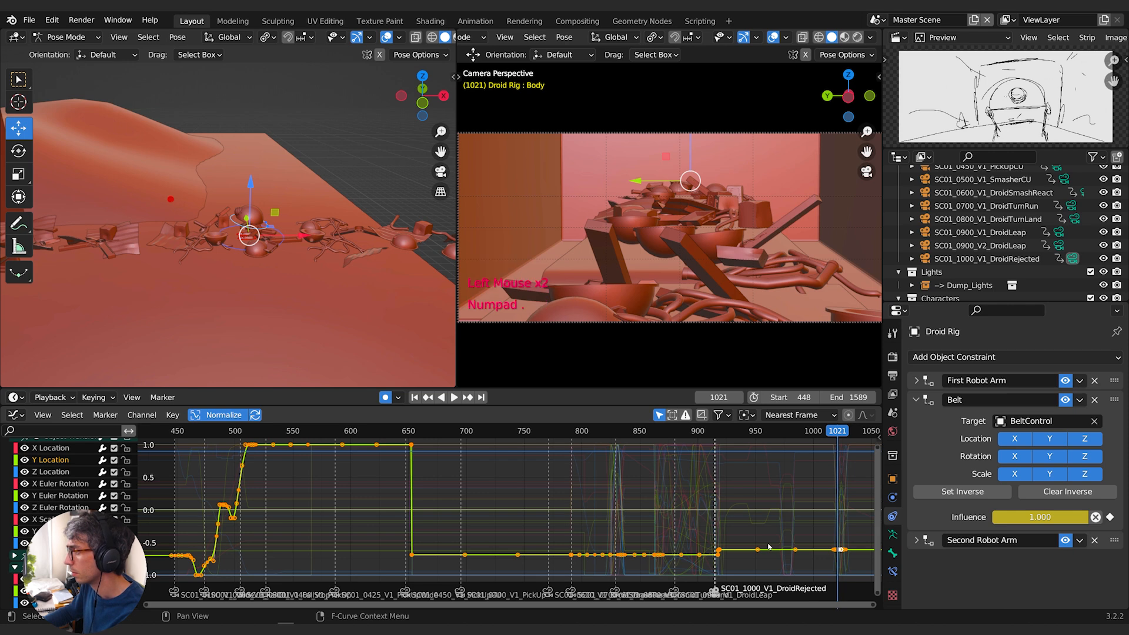
click(57, 449)
drag(850, 527, 824, 491)
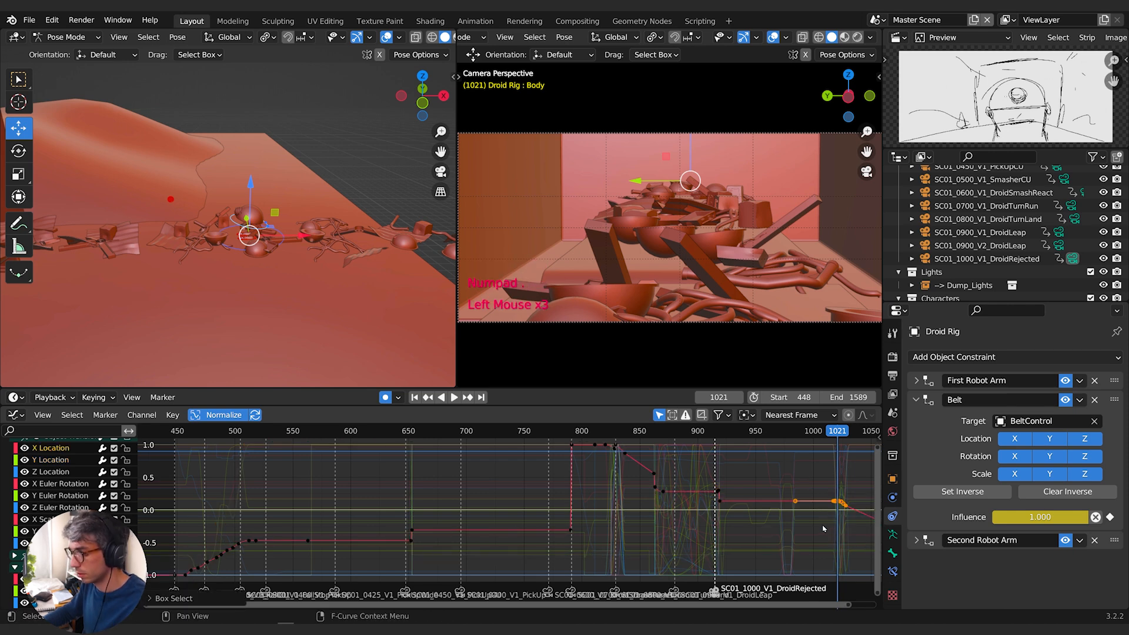
key(KP_Decimal)
click(735, 478)
scroll(602, 486, down, 1)
middle_drag(601, 486, 626, 503)
scroll(627, 503, down, 1)
drag(576, 434, 529, 434)
key(ctrl)
key(ctrl+Tab)
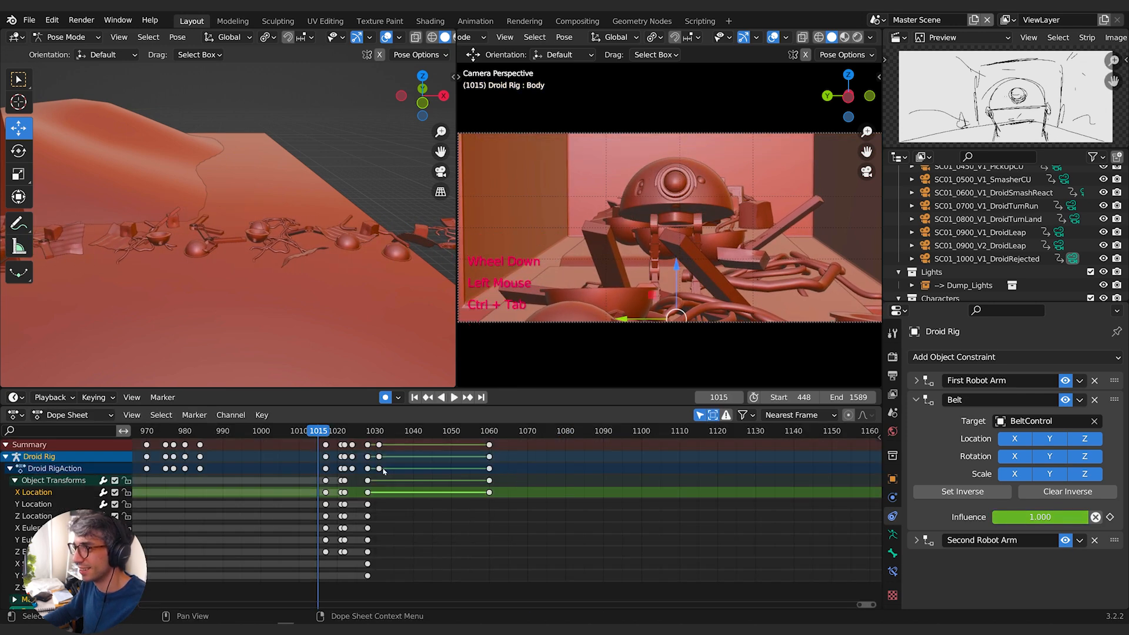
Duplicate the whole column of keyframes at frame 1017 to frame 1021 and play the animation.
click(331, 433)
drag(334, 432, 326, 434)
middle_drag(293, 469, 308, 470)
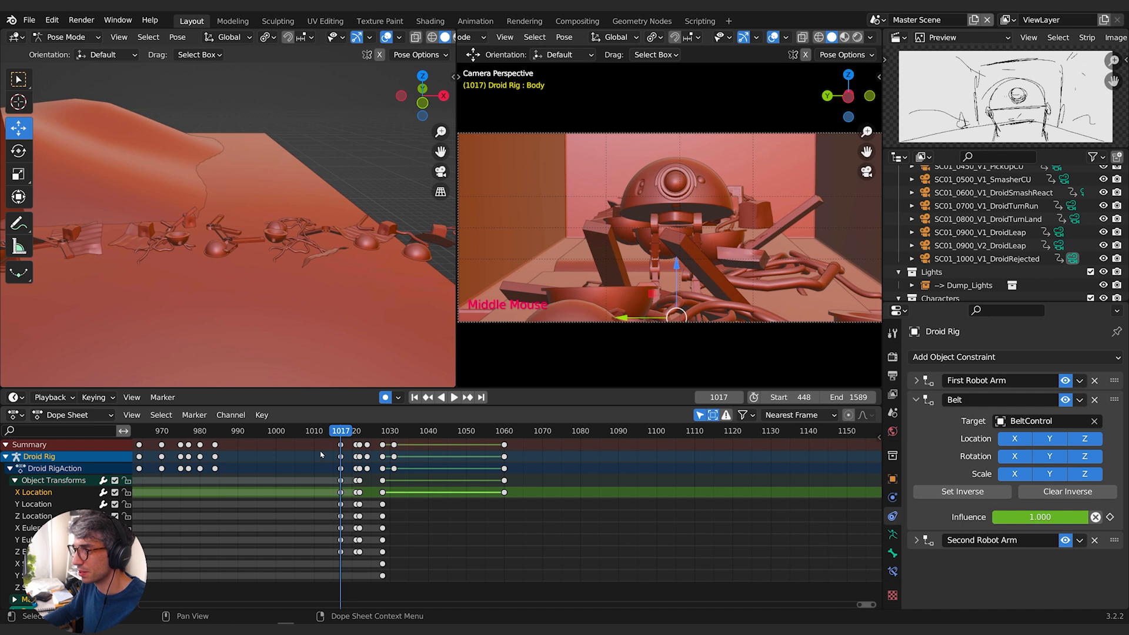
click(341, 445)
key(shift+d)
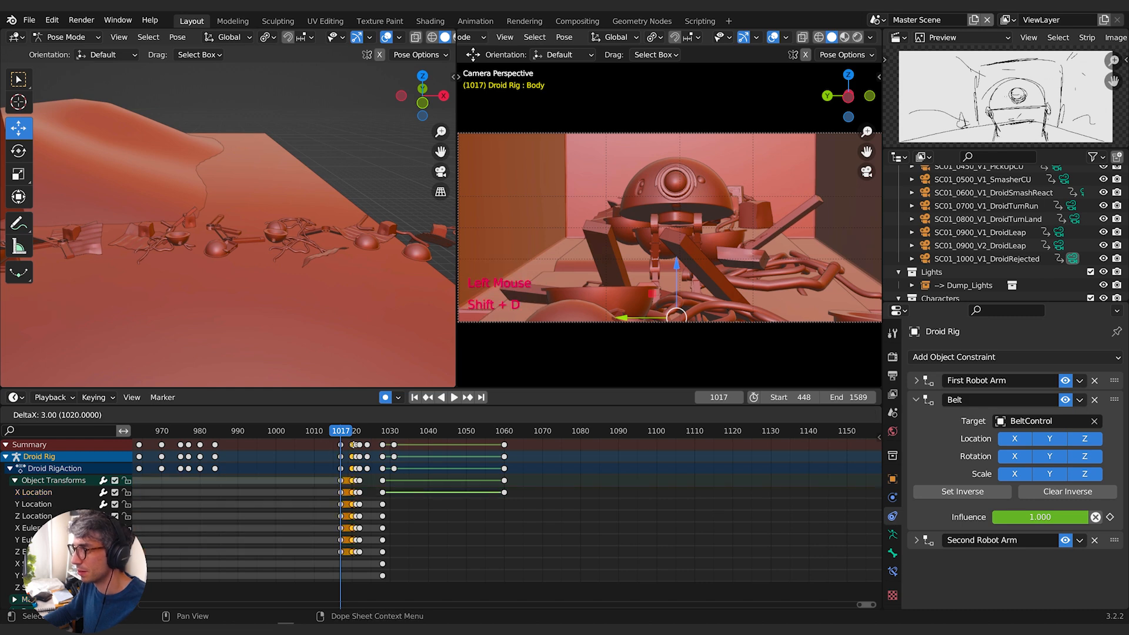
click(345, 442)
key(space)
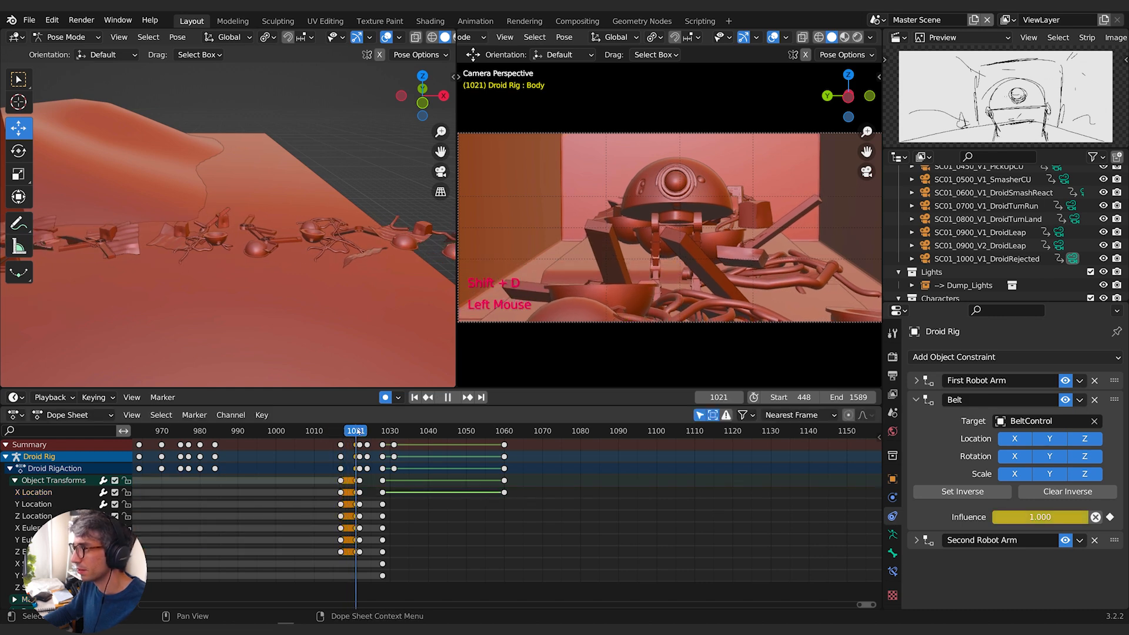
Compare the droid at frames 1021 and 1022, and check its position along the conveyor belt up to frame 1028 from the side.
mouse_move(347, 432)
mouse_down()
mouse_move(369, 436)
mouse_move(334, 444)
mouse_up()
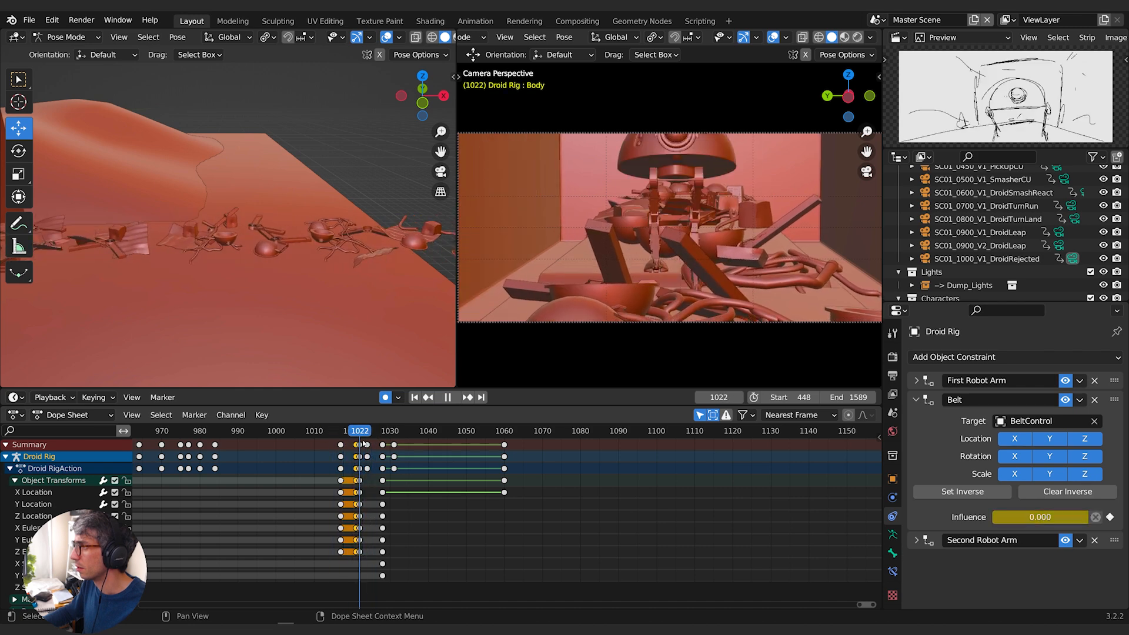
key(Escape)
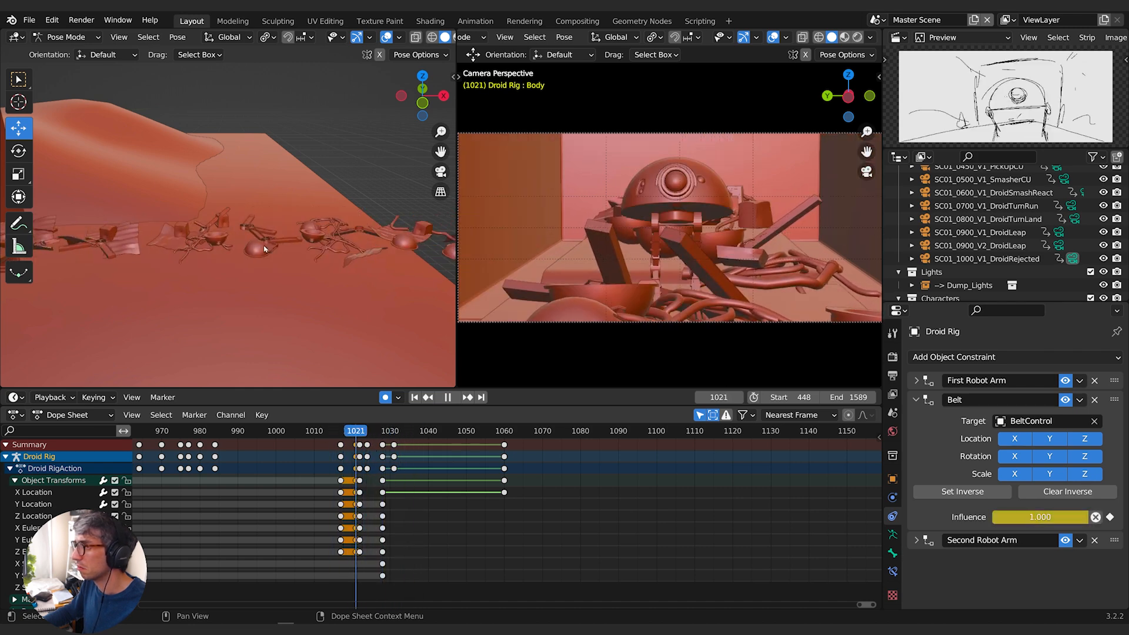
key(KP_Decimal)
middle_drag(255, 274, 411, 294)
drag(317, 435, 373, 432)
scroll(288, 256, down, 2)
shift+middle_drag(281, 218, 217, 221)
scroll(201, 218, down, 2)
drag(375, 432, 383, 433)
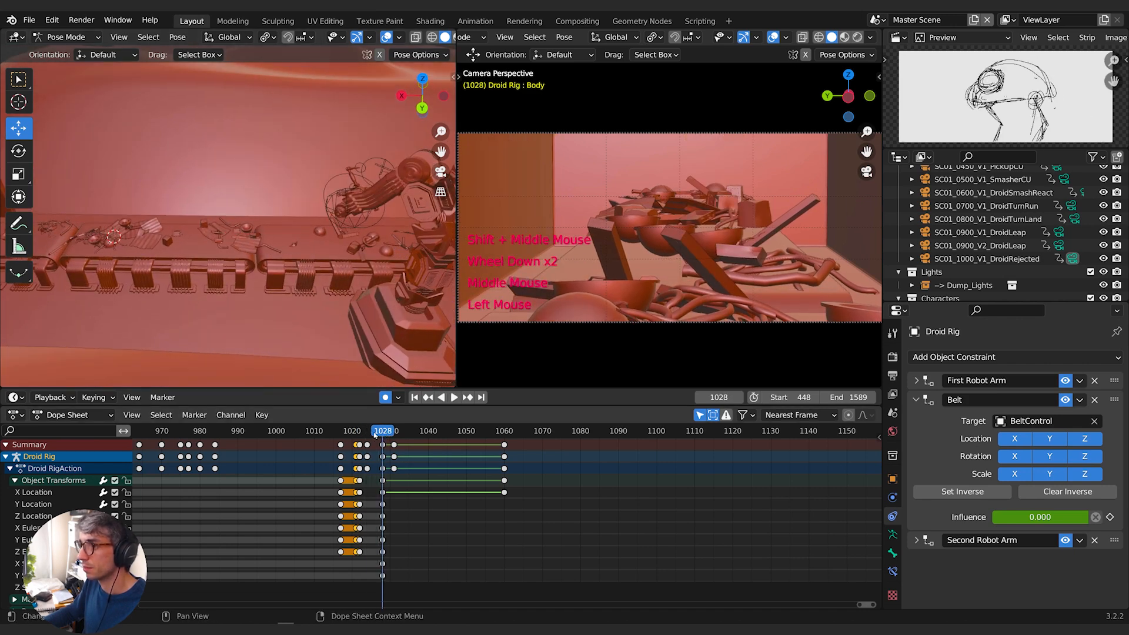
Delete the Droid Rig's X Location keyframes at frames 1028 and 1060.
double_click(194, 495)
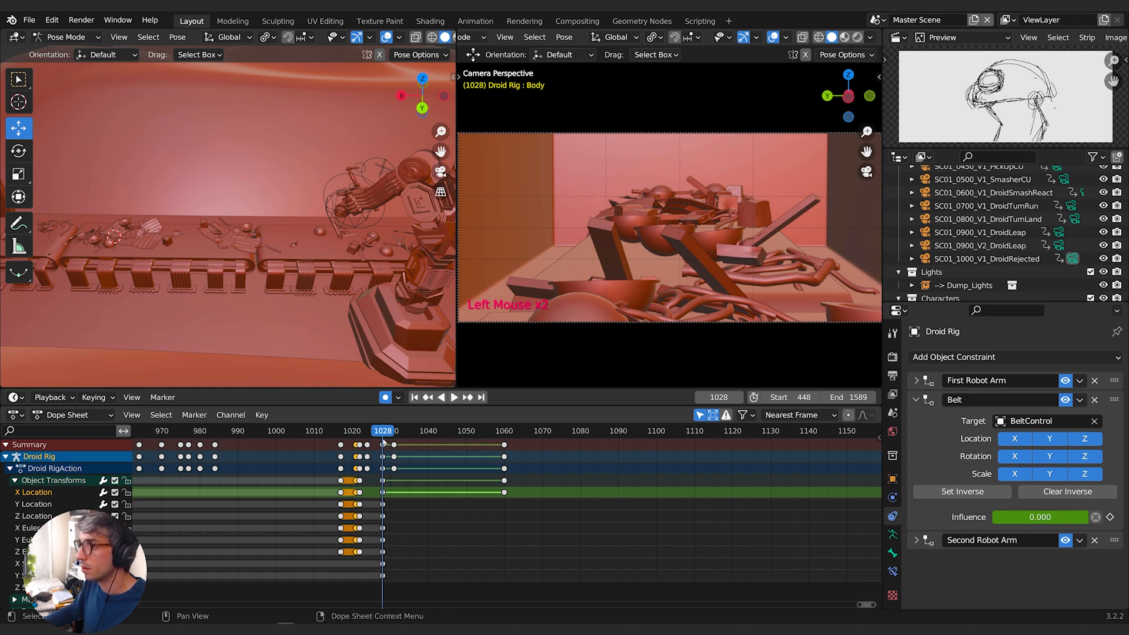
mouse_move(276, 276)
middle_down()
mouse_move(253, 275)
mouse_move(306, 280)
mouse_move(274, 279)
middle_up()
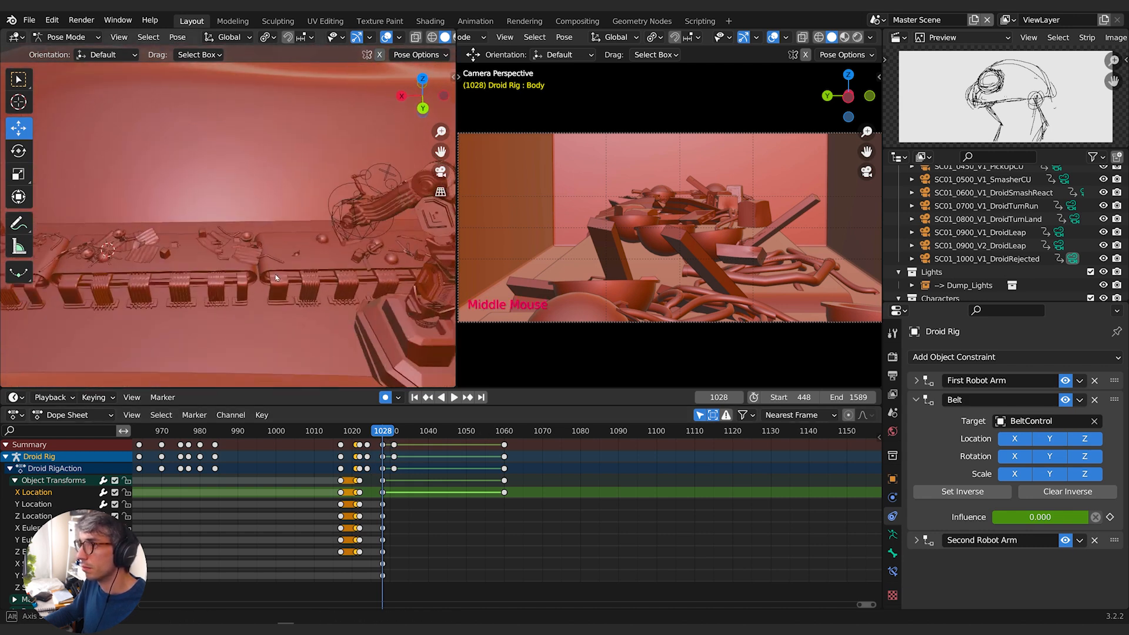
scroll(276, 282, down, 2)
shift+middle_drag(369, 303, 371, 361)
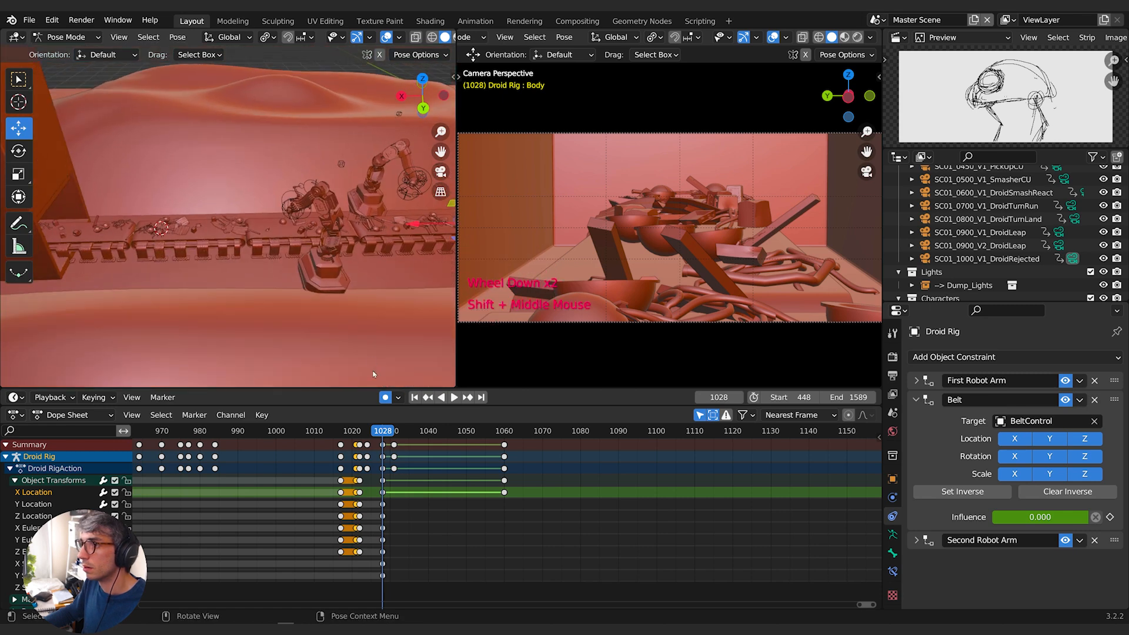
click(382, 492)
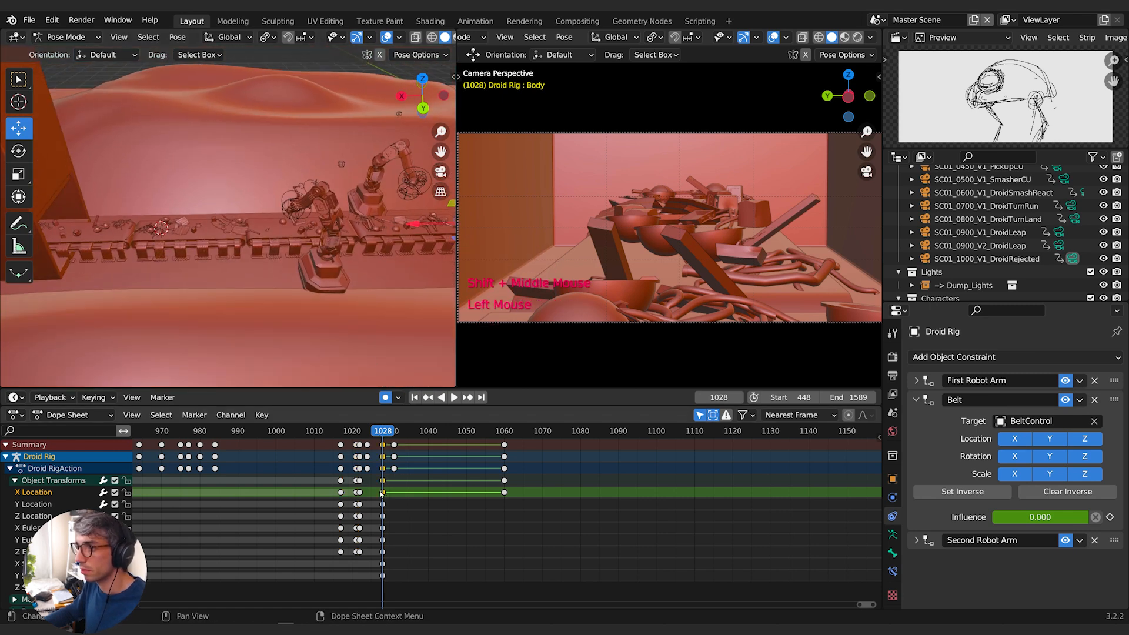
key(b)
drag(525, 489, 380, 497)
key(Delete)
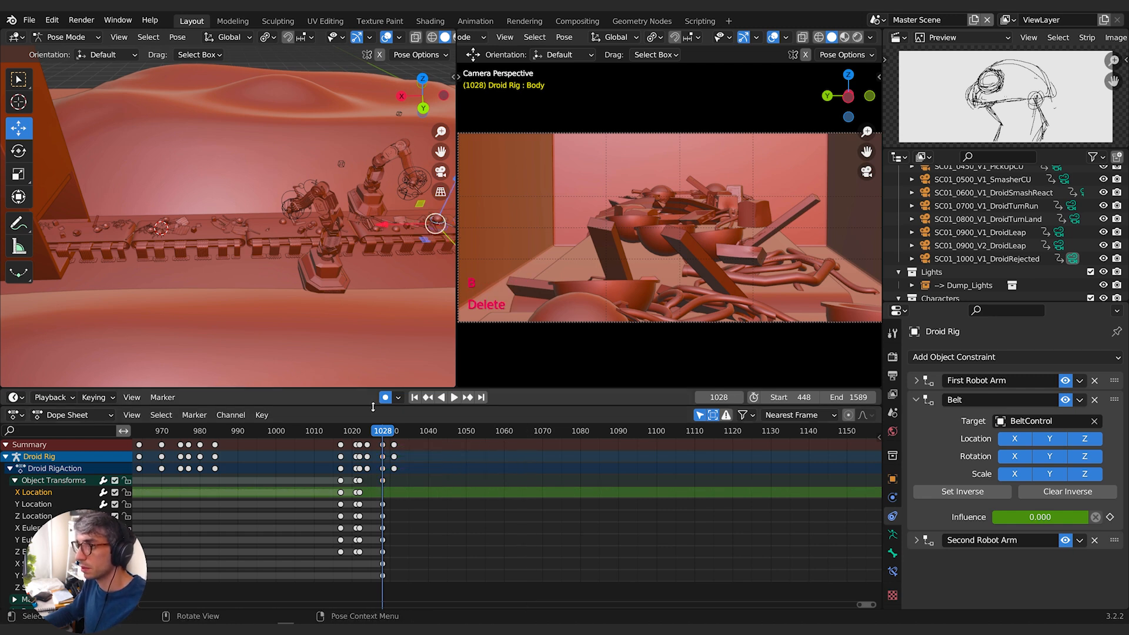
Examine the remaining Droid Rig keyframes and scrub between frames 1024 and 1037 to check the droid's motion.
click(382, 427)
mouse_move(383, 429)
mouse_down()
mouse_move(354, 435)
mouse_move(416, 435)
mouse_up()
scroll(752, 512, down, 4)
middle_drag(751, 511, 747, 501)
scroll(747, 499, down, 5)
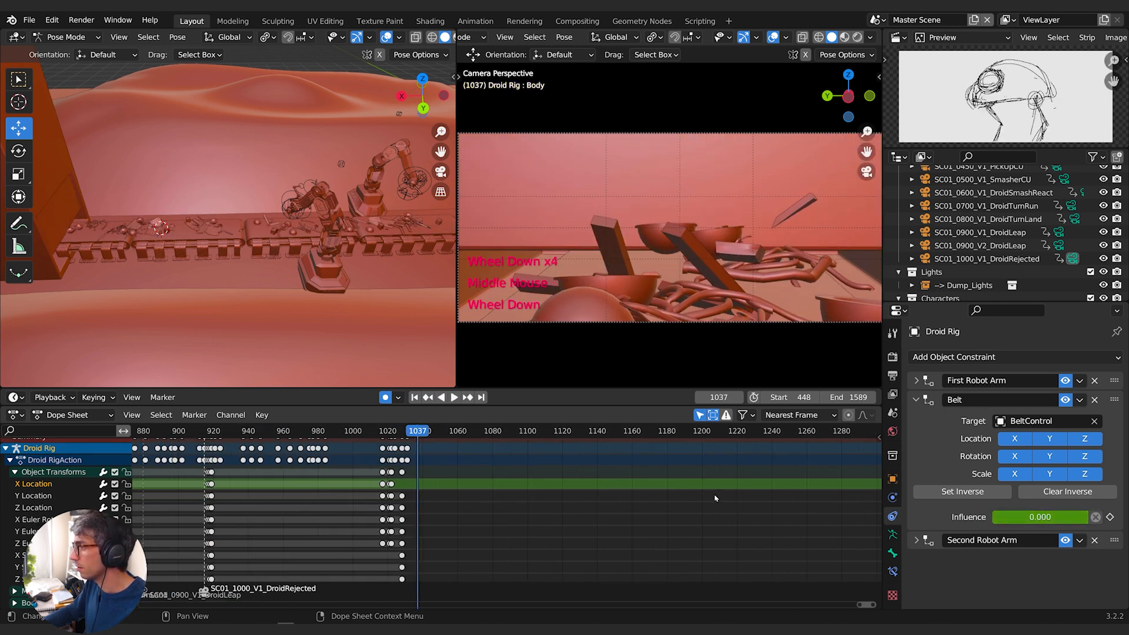
scroll(748, 499, up, 1)
scroll(747, 499, down, 1)
scroll(747, 499, up, 2)
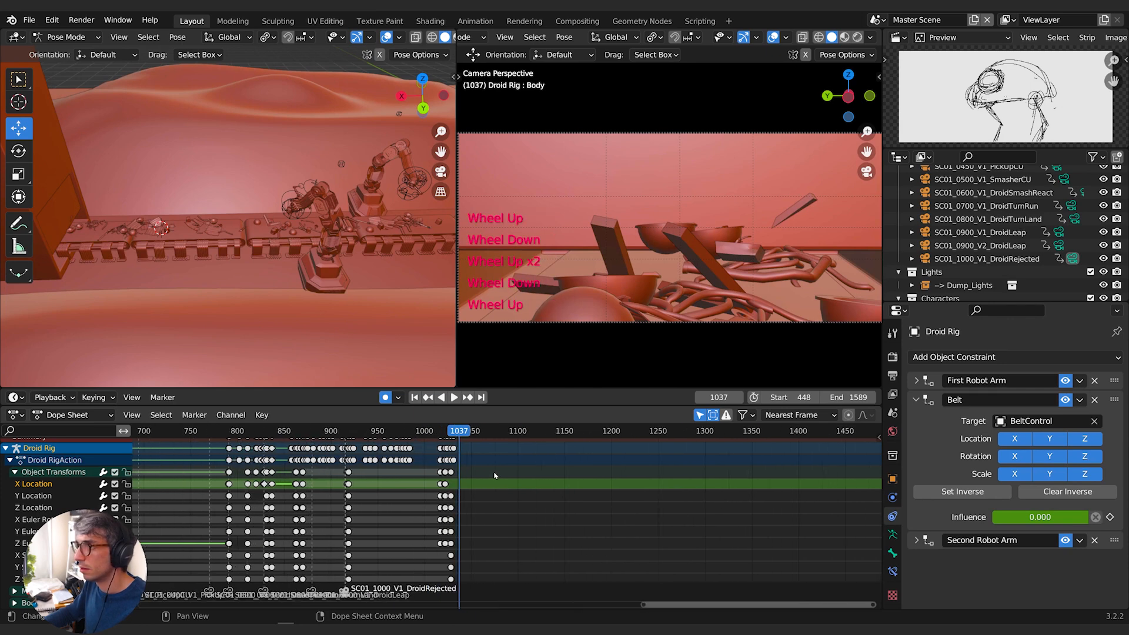
scroll(748, 499, down, 1)
scroll(747, 499, up, 5)
drag(409, 447, 385, 435)
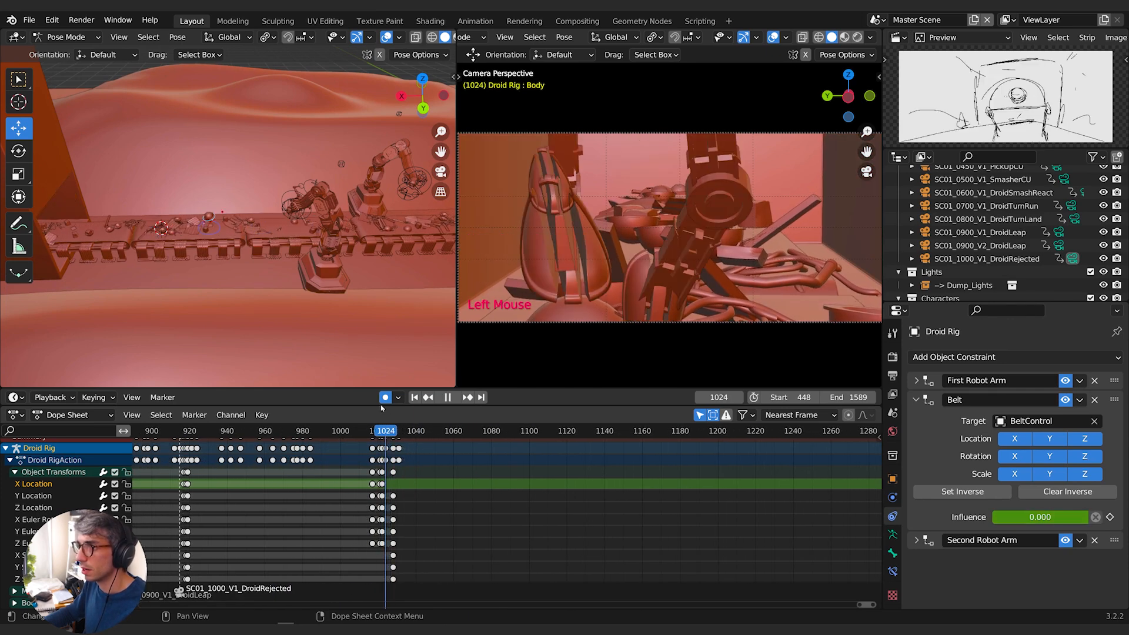
Switch the Droid Rig to Object Mode and set the transform orientation to Local.
key(Tab)
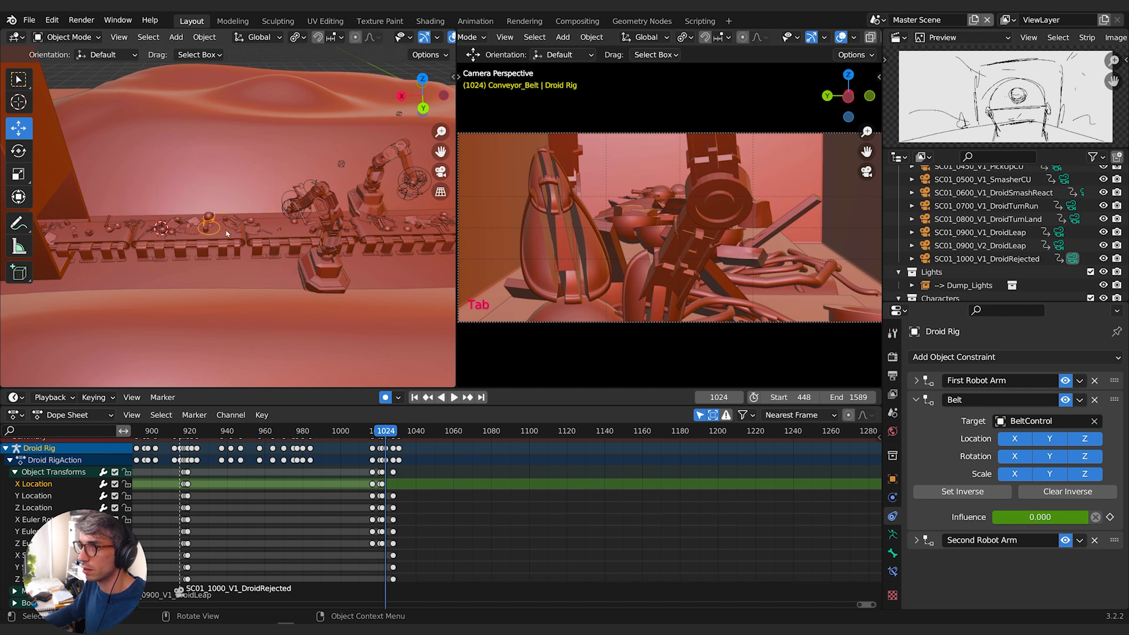
click(258, 37)
click(226, 91)
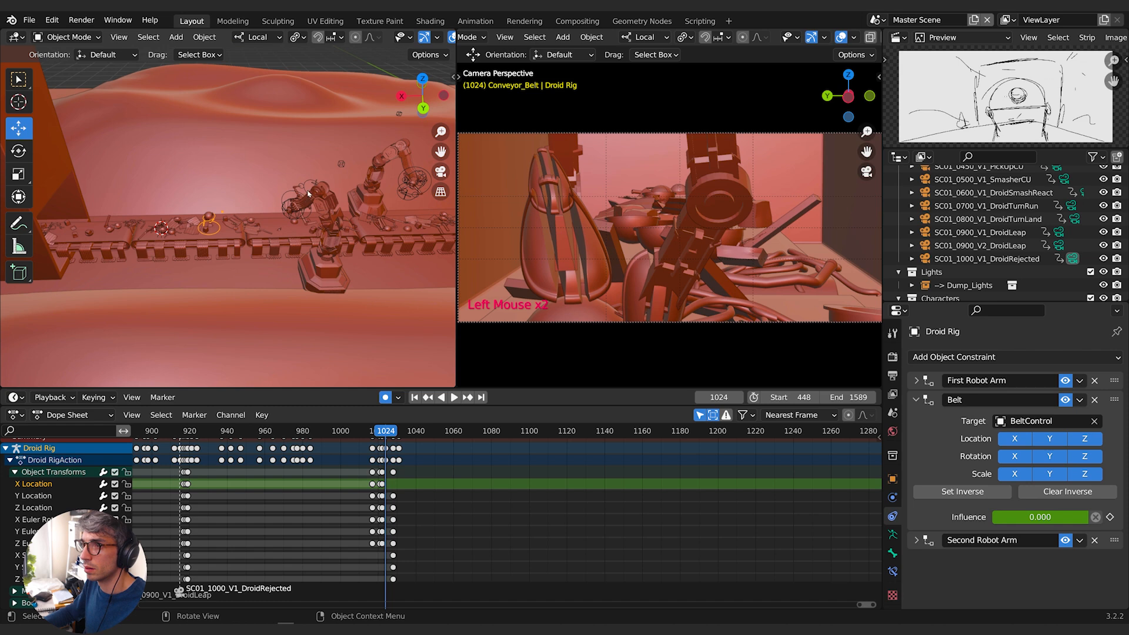
scroll(307, 193, down, 2)
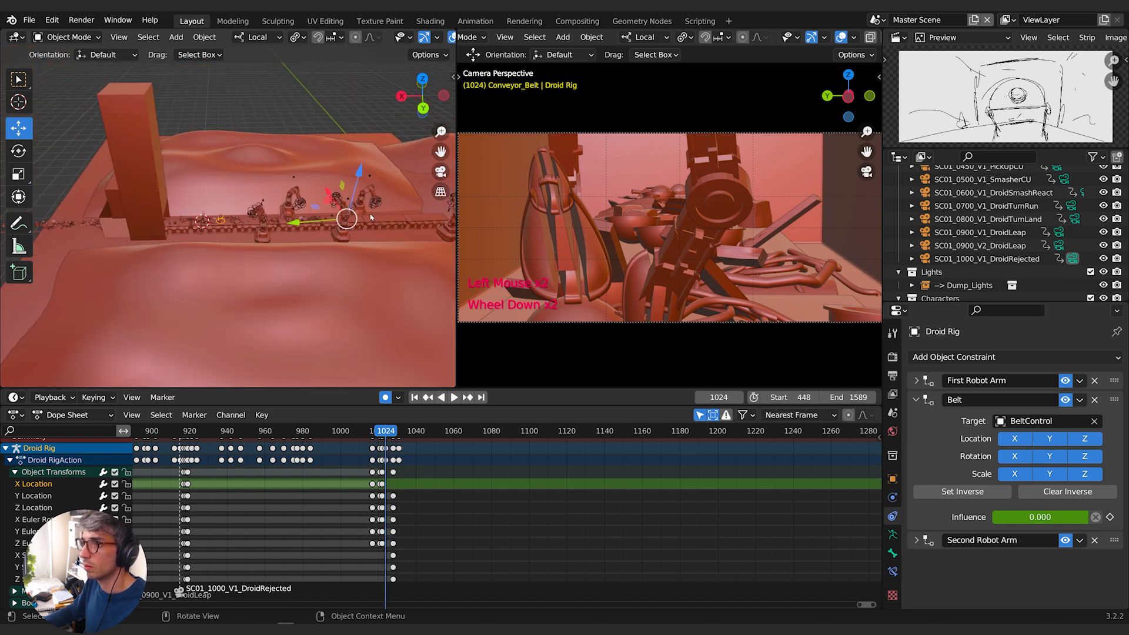
scroll(366, 263, up, 2)
shift+middle_drag(365, 263, 404, 252)
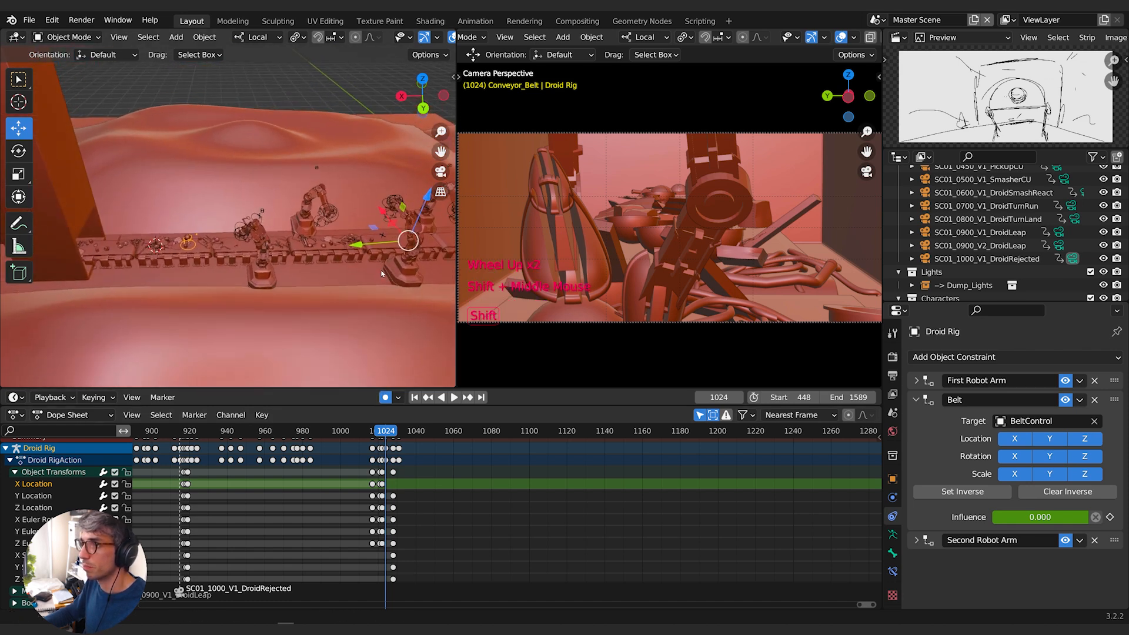
Scrub back to about frame 991 and jump to the animation's last frame to compare the rig origin's positions.
drag(388, 431, 325, 431)
scroll(307, 358, down, 2)
scroll(329, 365, up, 2)
key(Right)
key(Right)
key(Right)
key(Right)
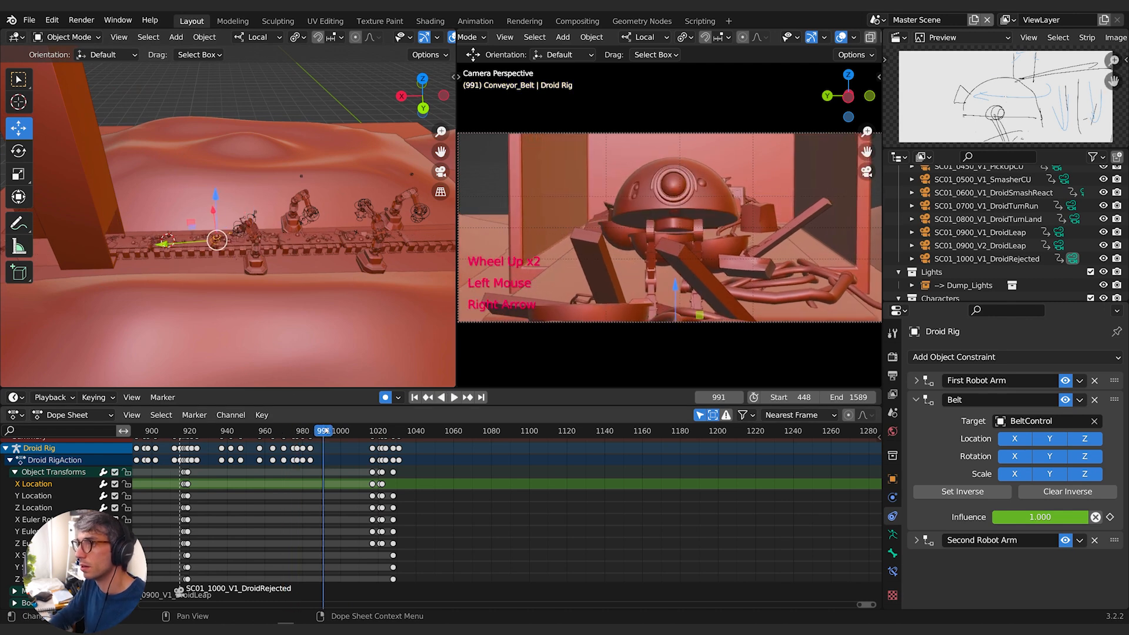
key(shift+Right)
key(Right)
key(Left)
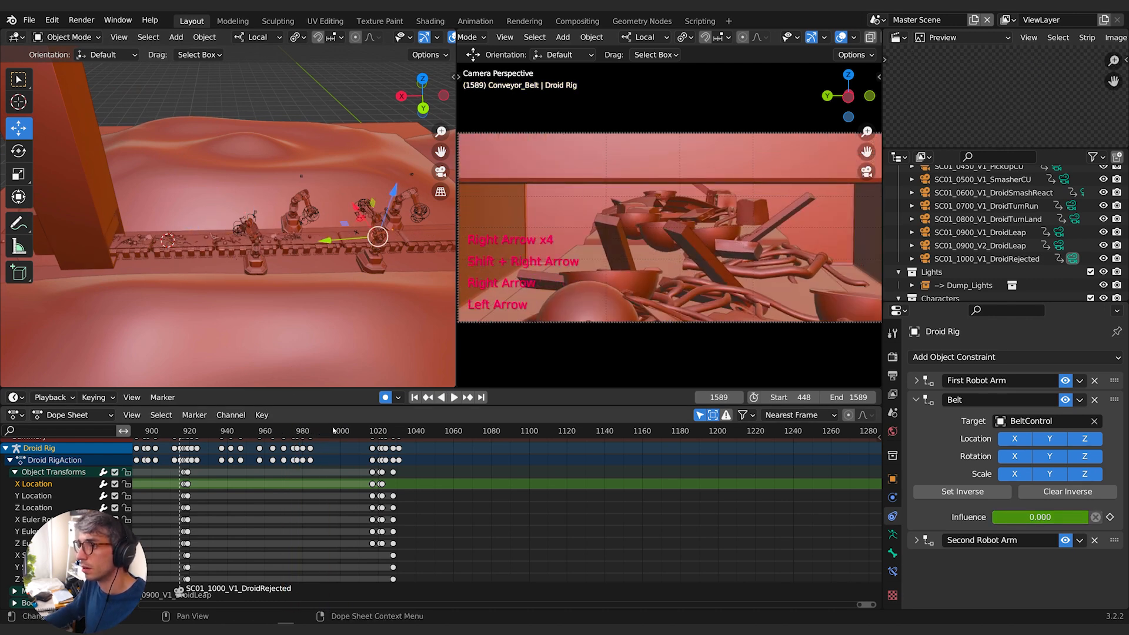
Step through frames 1014 to 1023 and compare the rig origin's position on either side of the belt release.
click(375, 435)
key(Left)
key(Left)
key(Left)
key(Left)
key(Right)
key(Right)
key(Right)
key(Right)
key(Right)
key(Right)
key(Right)
key(Right)
key(Right)
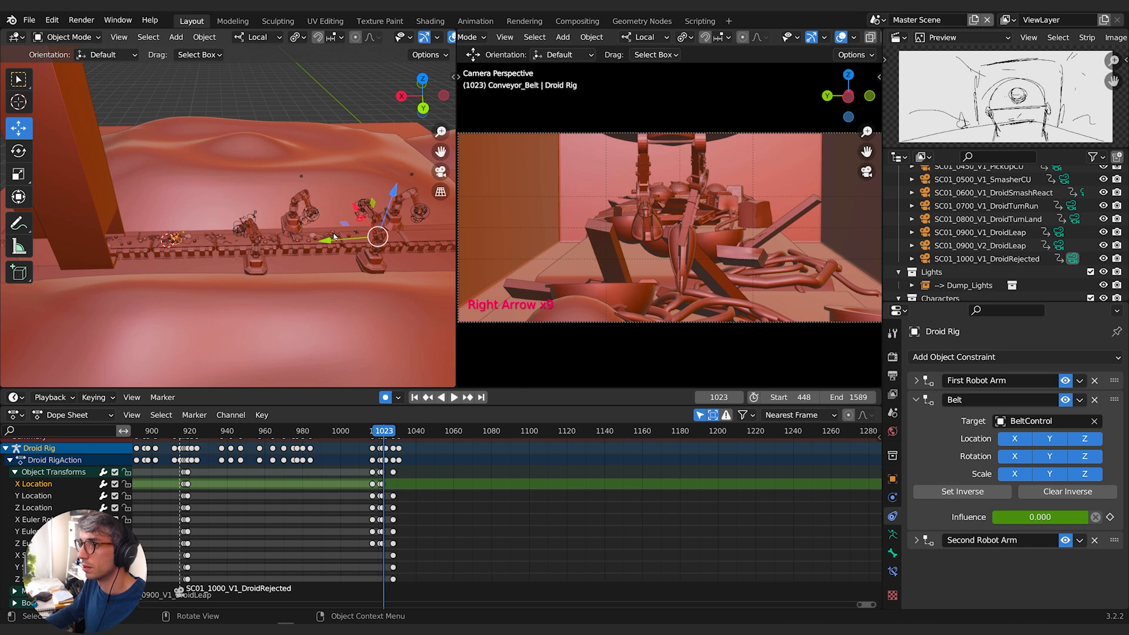
key(Left)
key(Left)
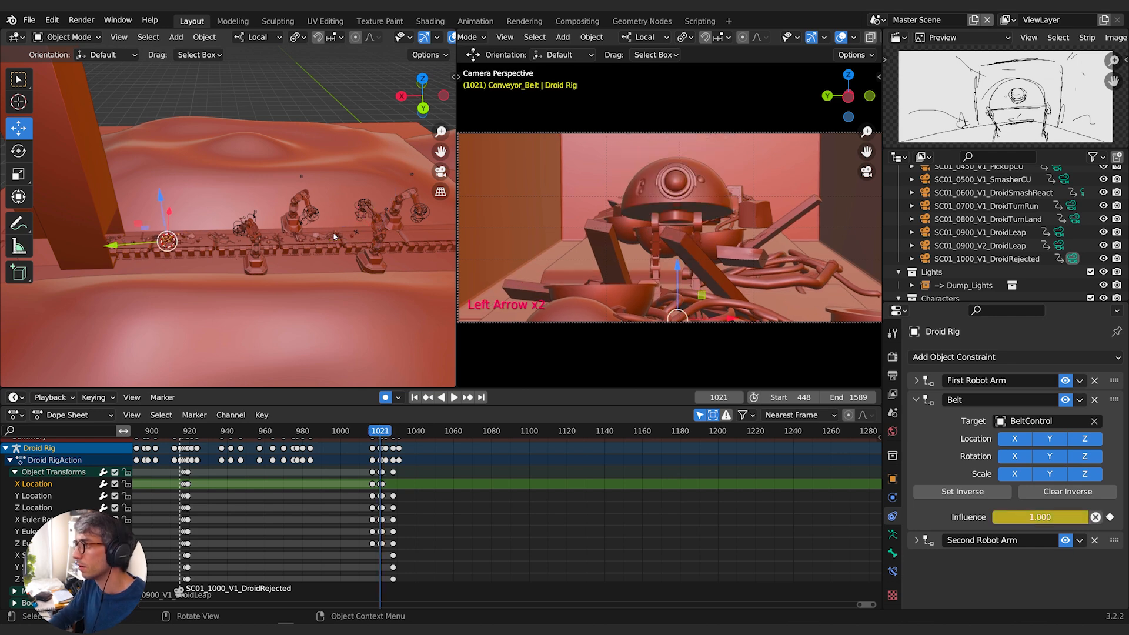
key(Right)
key(Left)
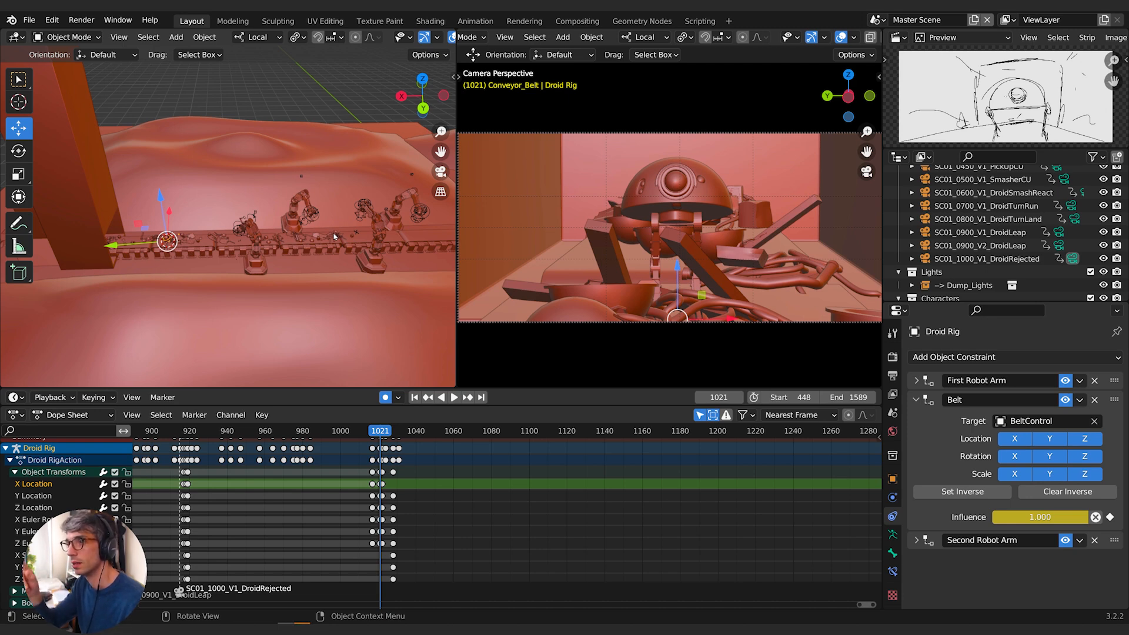
Snap the 3D cursor to the Droid Rig's origin at frame 1021.
key(Up)
key(Left)
key(Left)
key(Left)
key(Left)
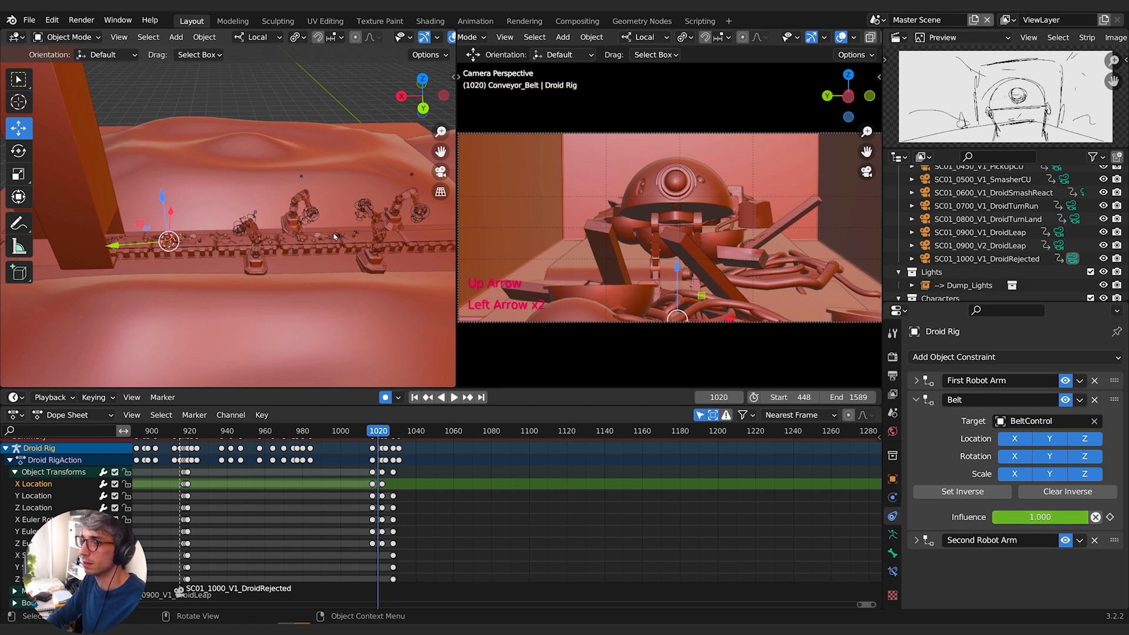
key(Left)
key(Right)
key(Right)
key(Right)
key(Right)
key(Right)
key(Left)
key(shift+s)
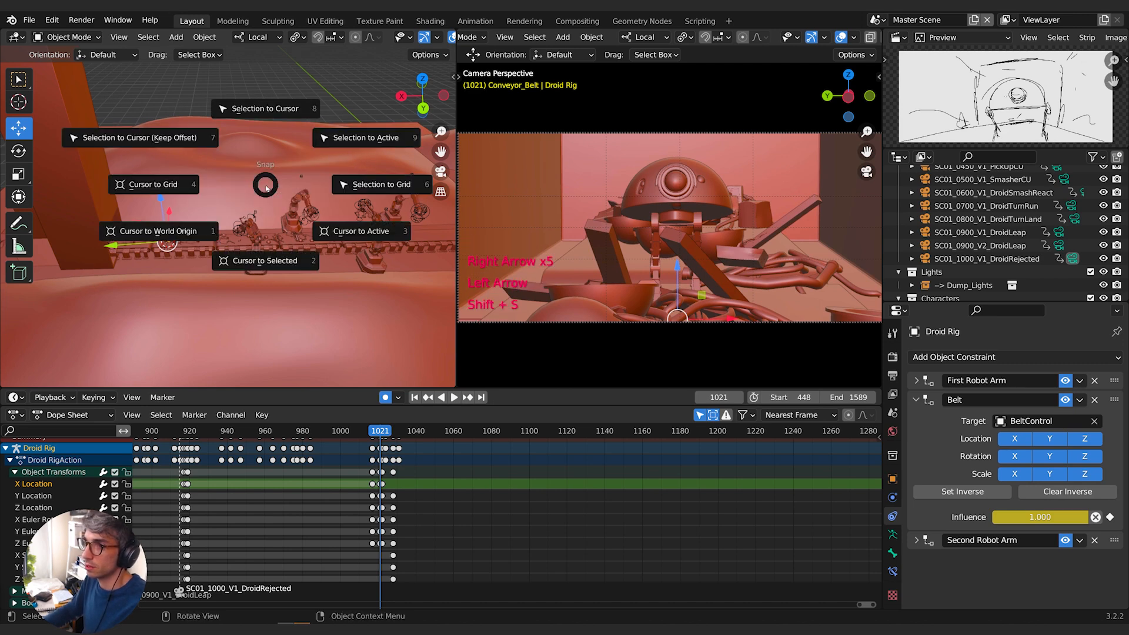
click(263, 262)
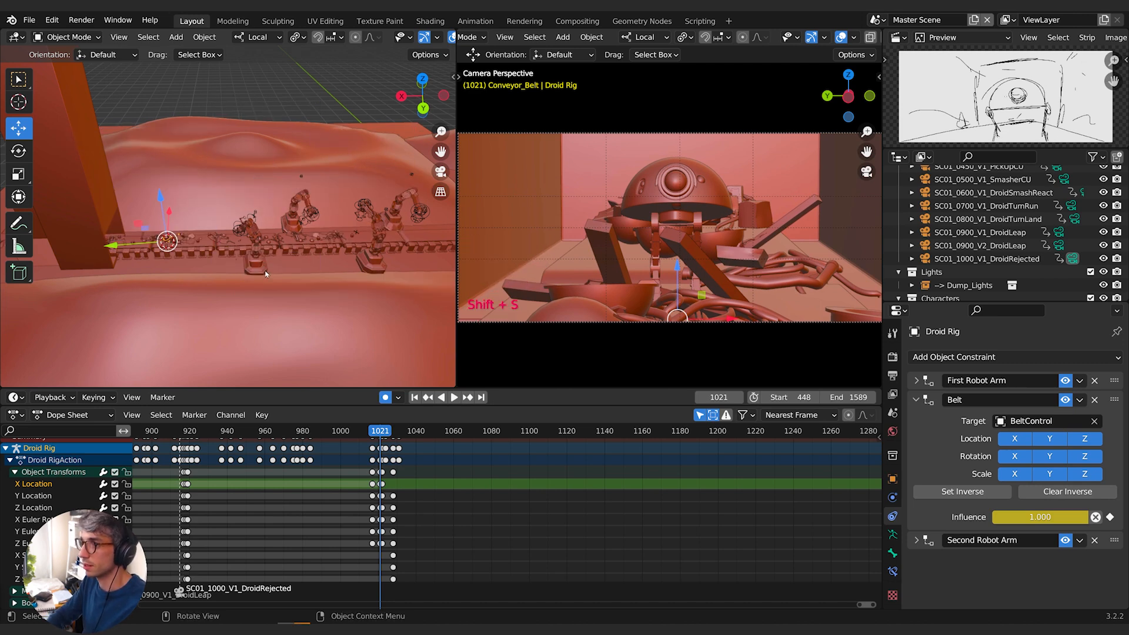
Snap the Droid Rig to the 3D cursor at frame 1022 and show its object transform values.
key(Right)
key(shift+s)
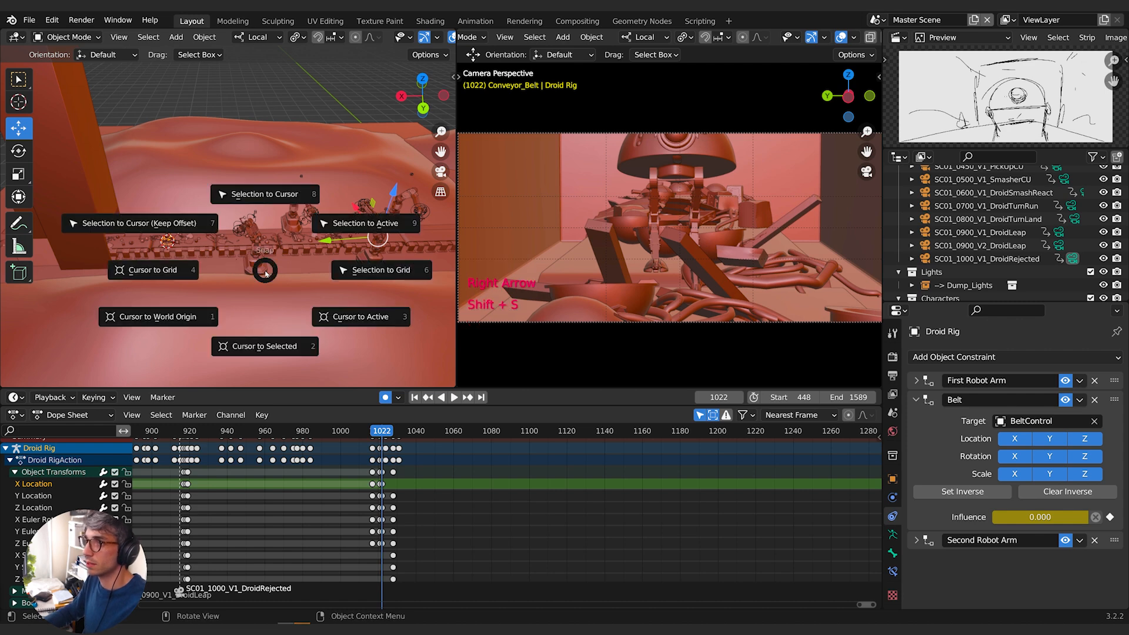
click(254, 219)
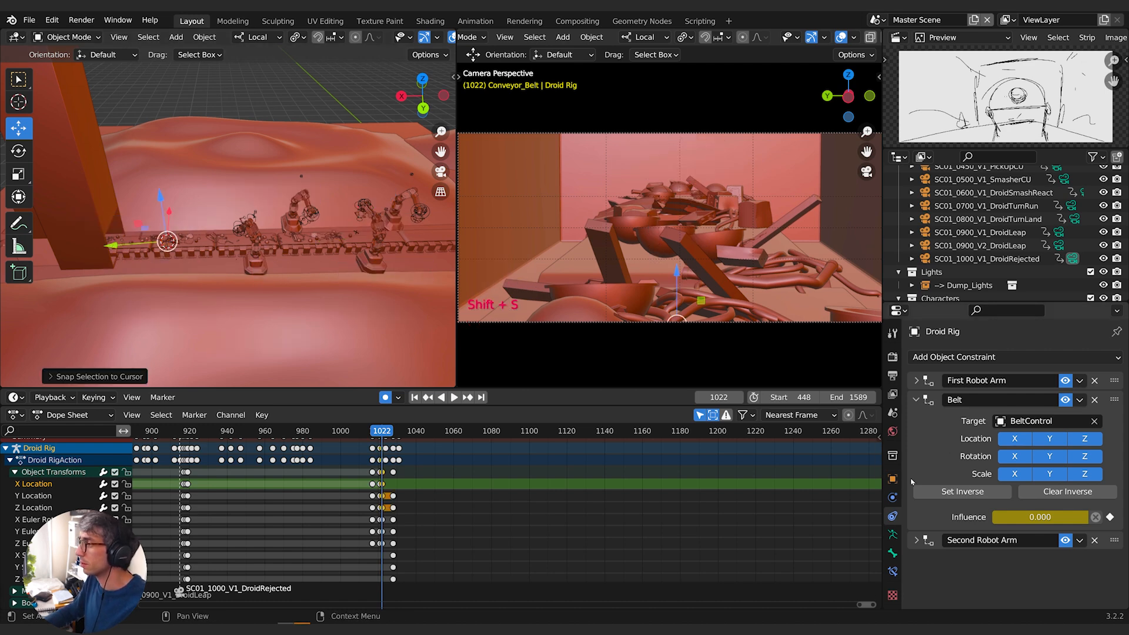
click(892, 478)
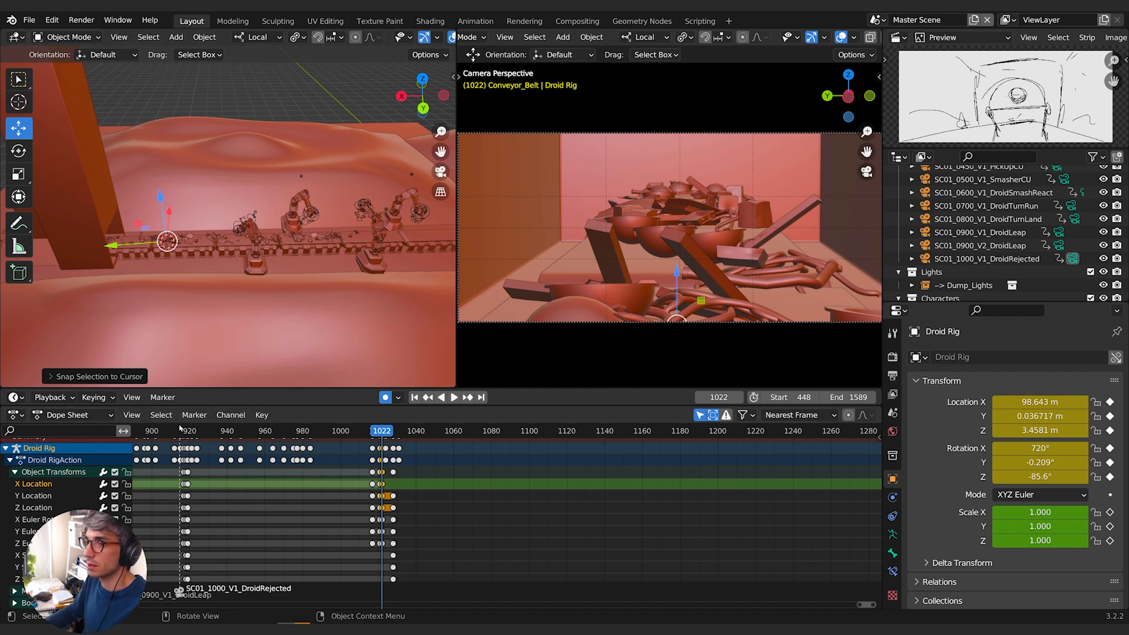
Select all the droid's bones in Pose Mode, collapse the Object Transforms channels, and frame the bone keyframes around frame 1022.
key(Tab)
click(227, 256)
key(a)
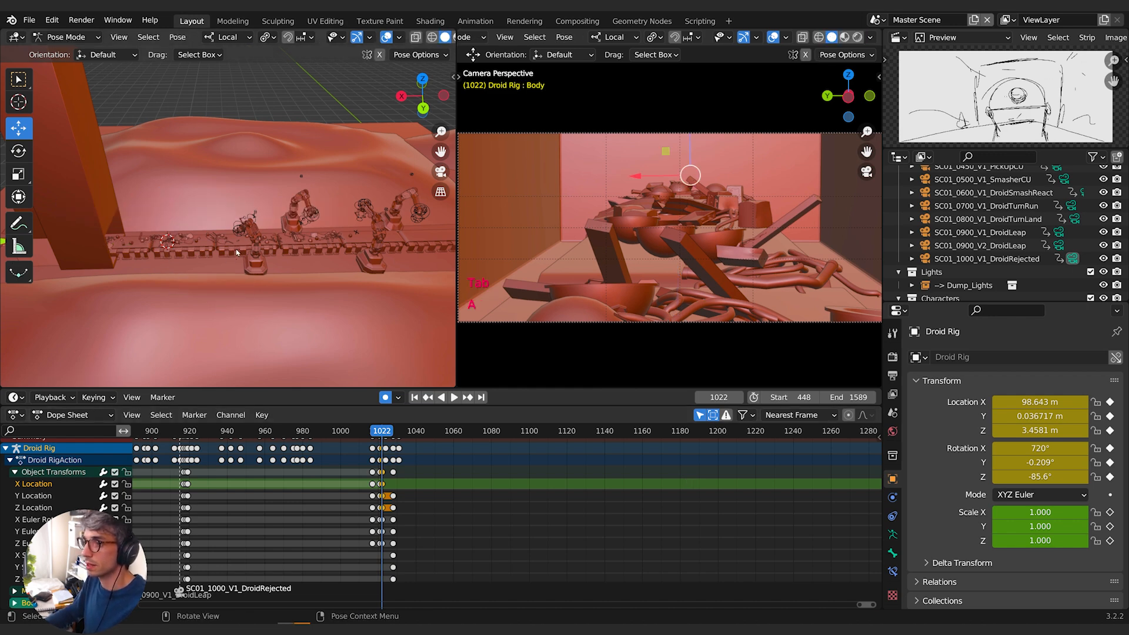
click(15, 472)
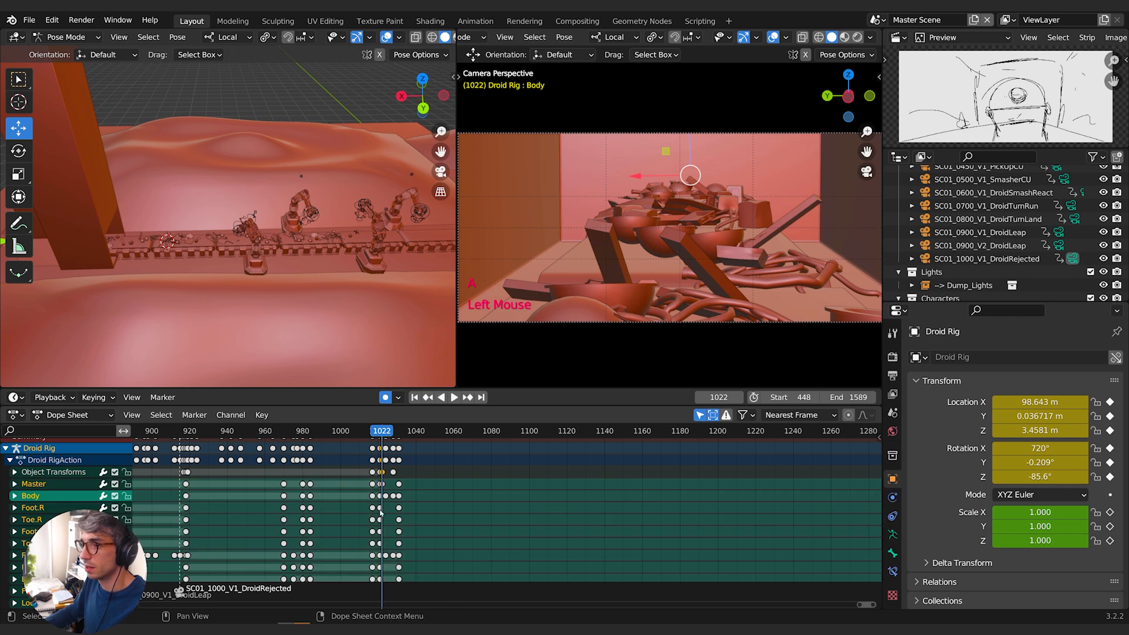
scroll(389, 501, up, 5)
middle_drag(403, 521, 333, 517)
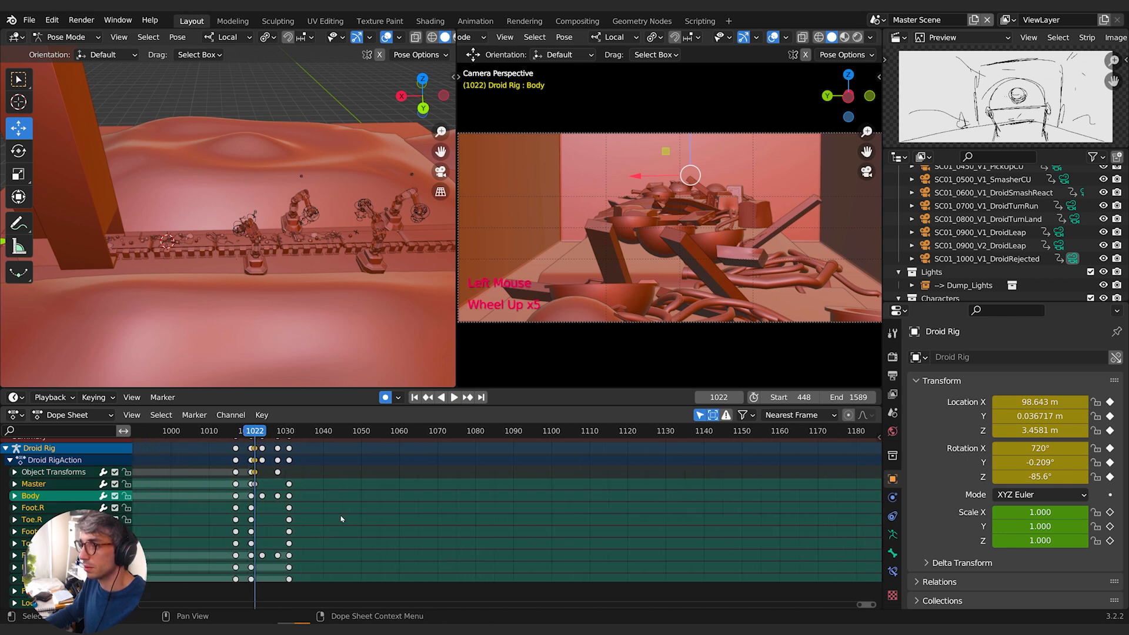
scroll(534, 533, up, 5)
scroll(534, 534, up, 5)
scroll(506, 524, down, 1)
scroll(488, 518, up, 3)
middle_drag(475, 514, 504, 512)
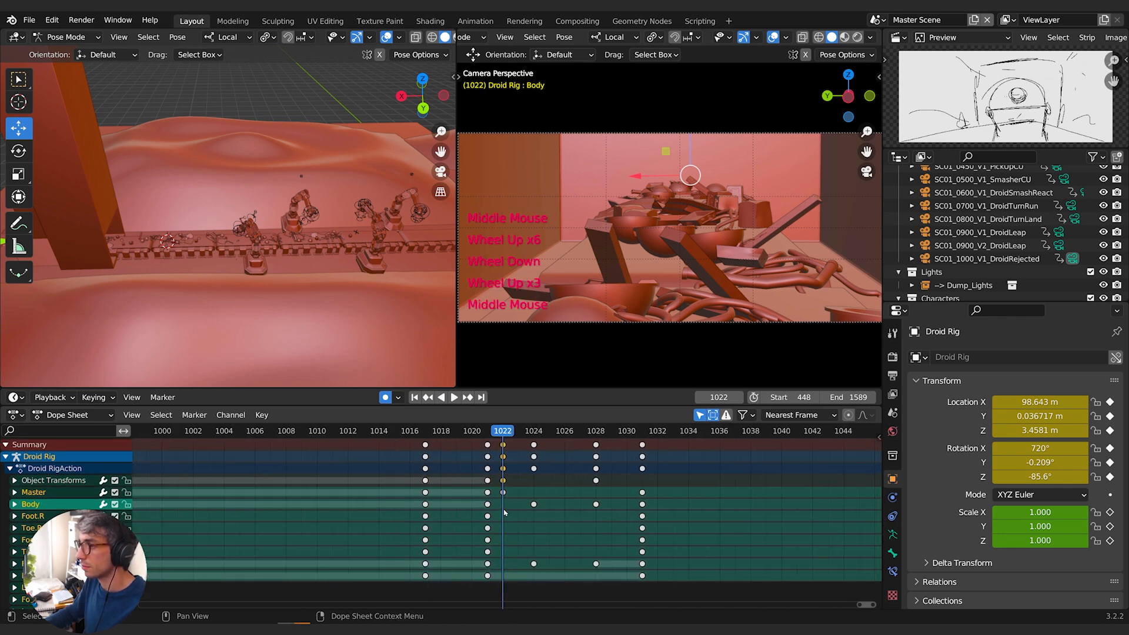
scroll(250, 275, down, 2)
Step through frames 1021 to 1031 to check how the droid's bones move after the rig is snapped.
shift+middle_drag(250, 275, 259, 274)
key(Left)
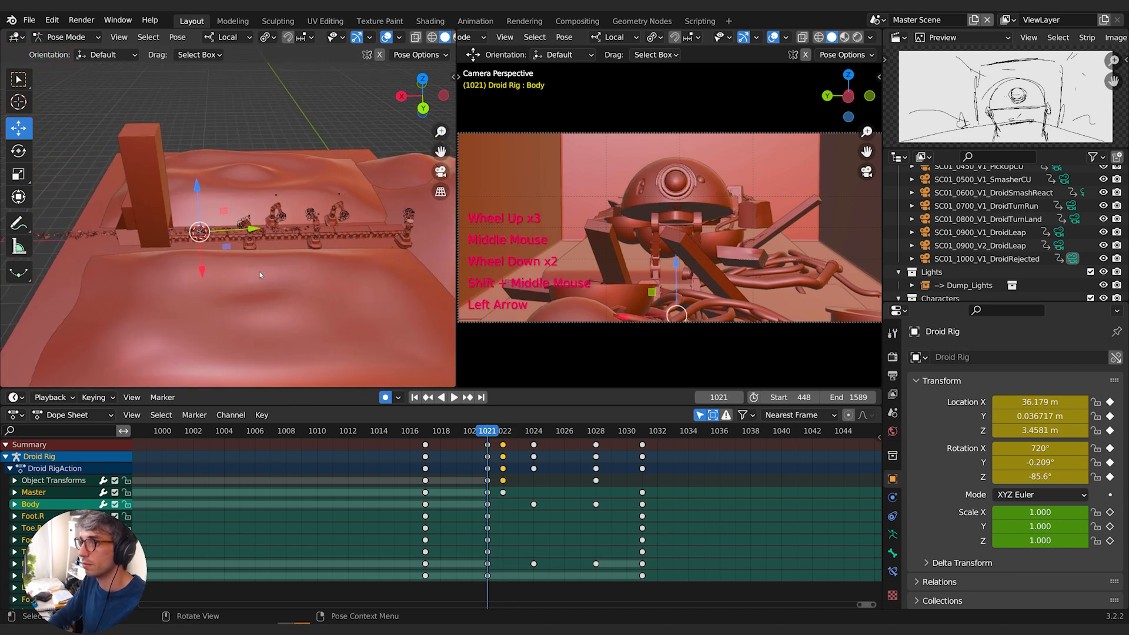
key(Right)
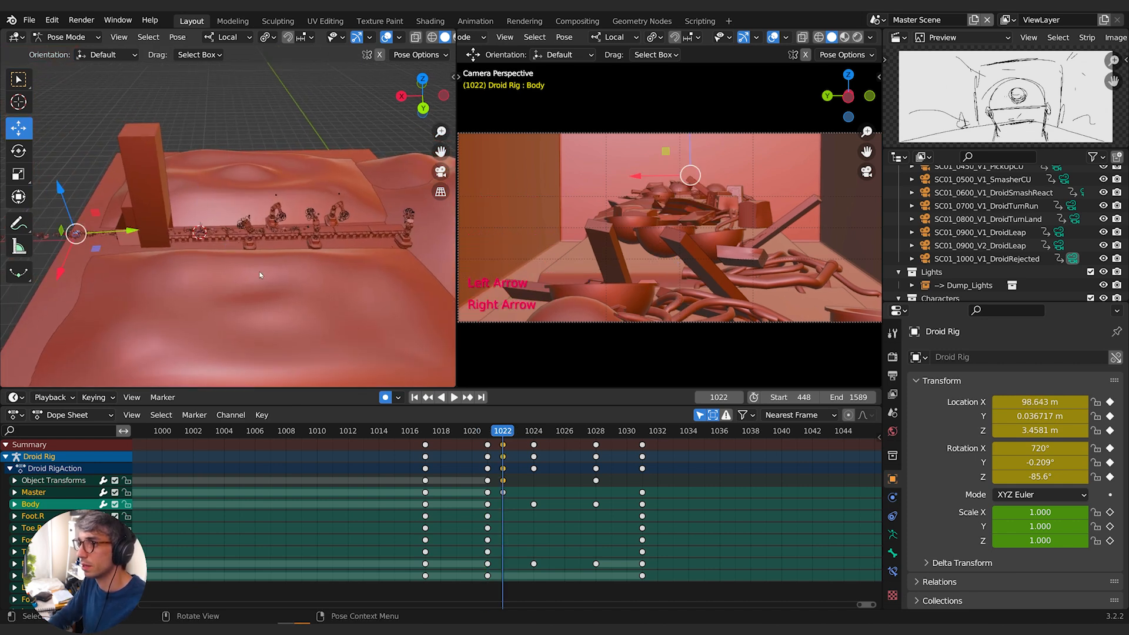
key(Right)
key(Right)
key(Right)
key(Right)
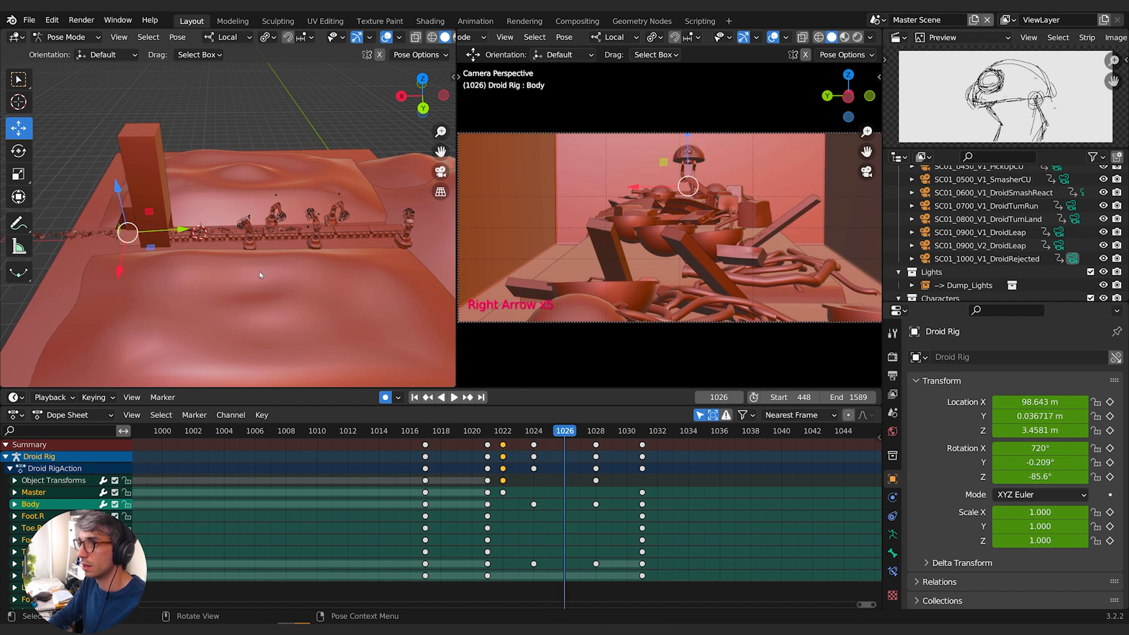
key(Right)
key(Right)
key(Right)
key(Right)
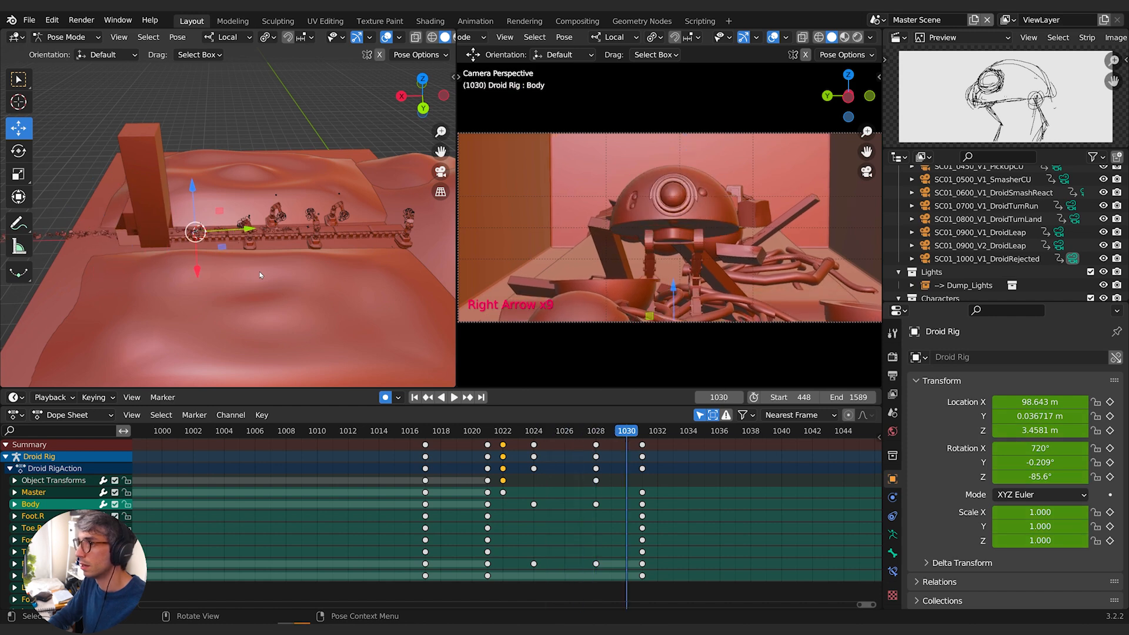
key(Right)
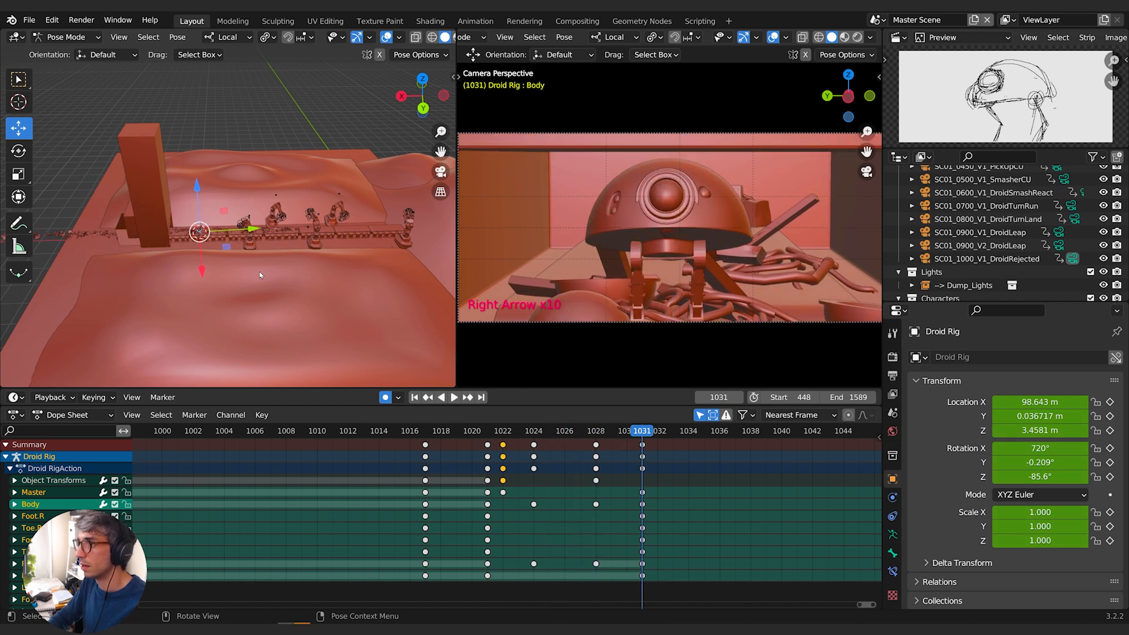
Switch to Object Mode and step through frames 1020 to 1030 to check the Droid Rig's position around the belt release.
key(Tab)
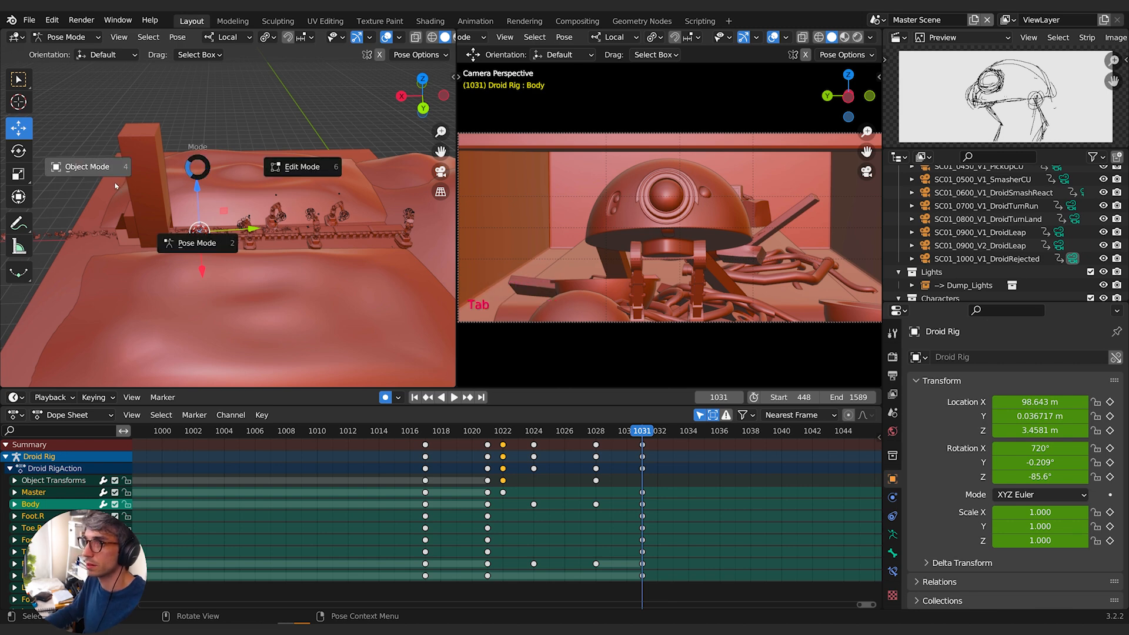
click(98, 165)
key(Left)
key(Left)
key(Left)
key(Left)
key(Left)
key(Left)
key(Left)
key(Left)
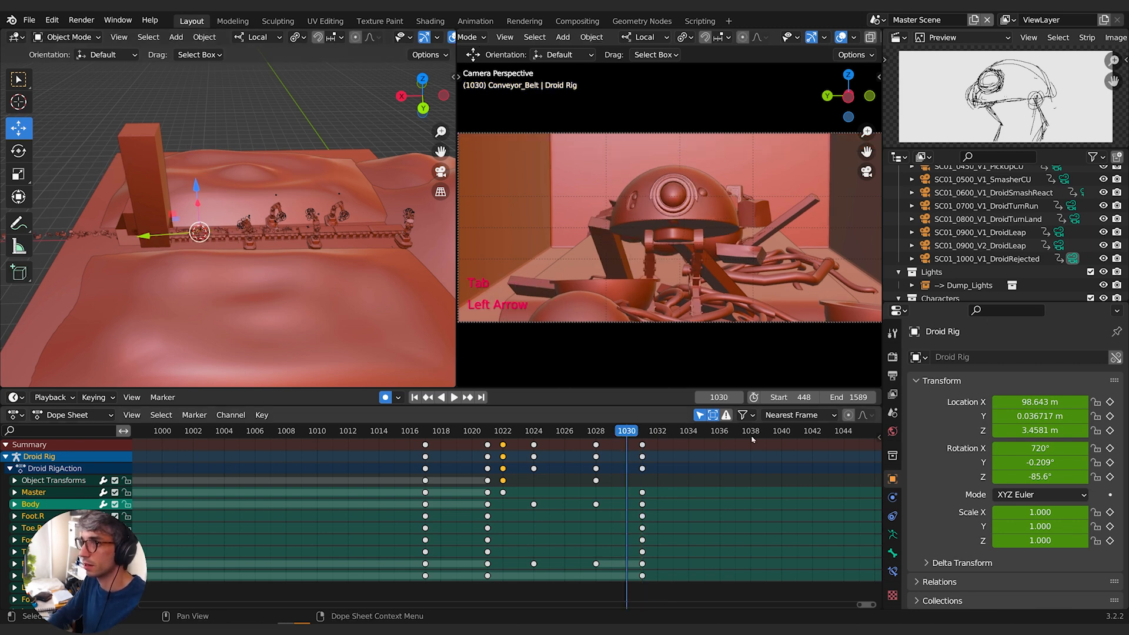
key(Left)
key(Left)
key(Left)
key(Right)
key(Right)
key(Right)
key(Right)
key(Right)
key(Right)
key(Right)
key(Left)
key(Left)
key(Left)
key(Left)
key(Left)
key(Left)
key(Left)
key(Right)
key(Right)
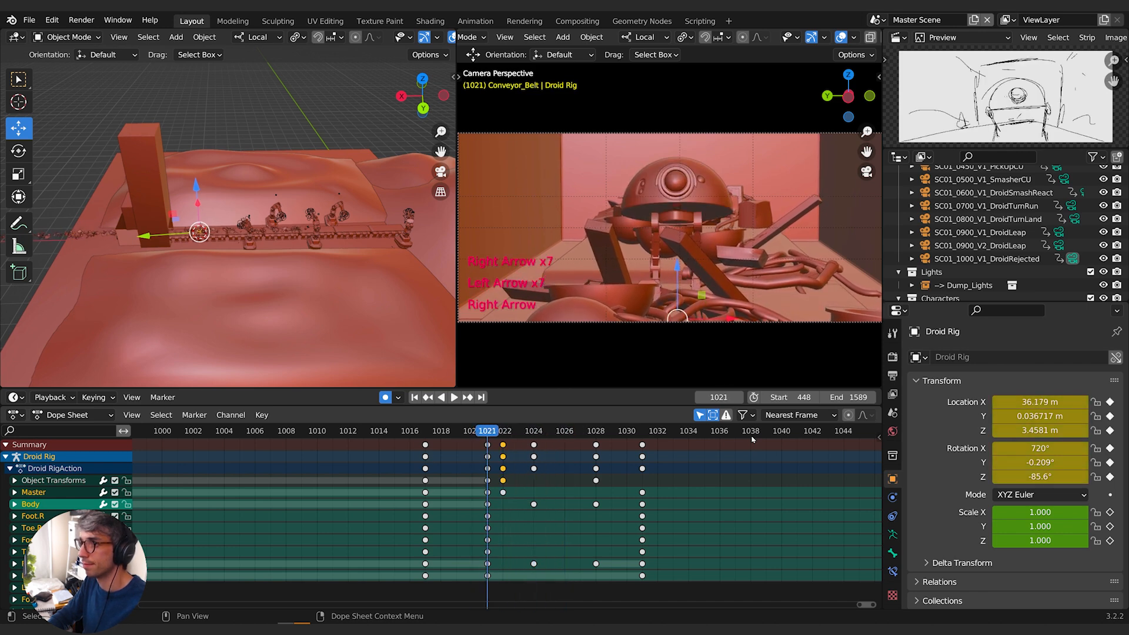
Return to Pose Mode and snap the droid's selected bones to the 3D cursor at frame 1022.
key(Tab)
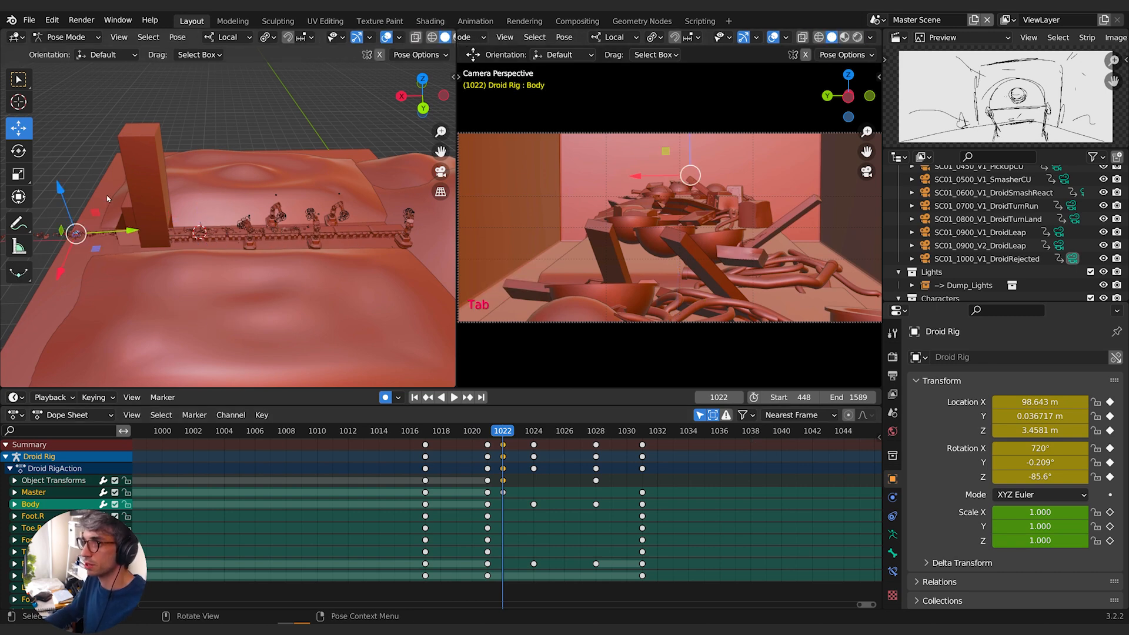
click(398, 38)
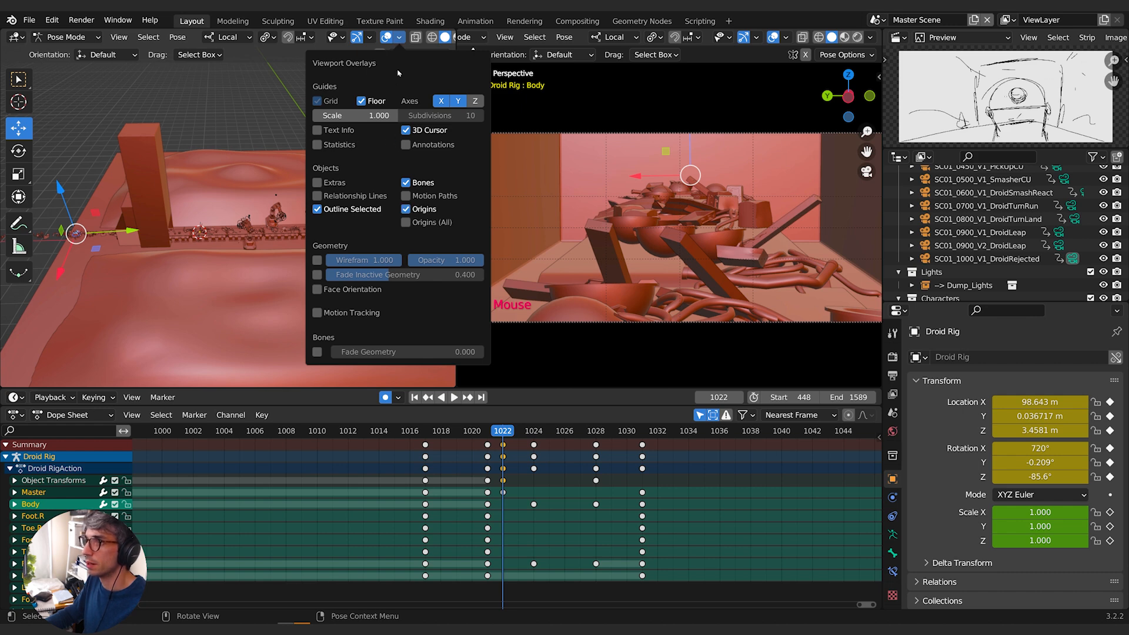
click(404, 39)
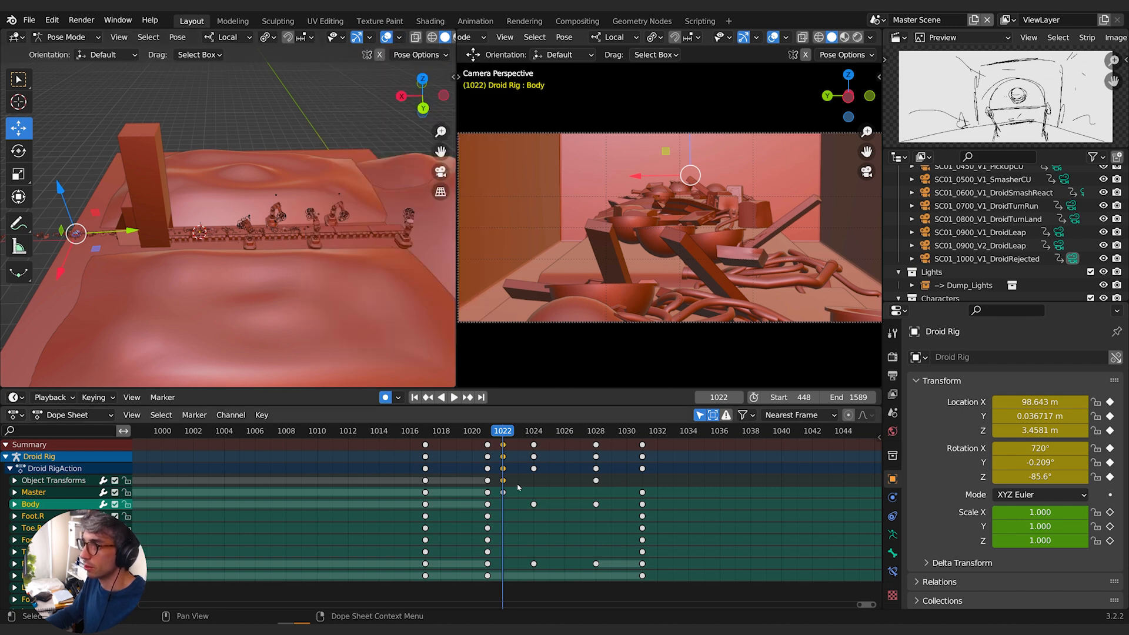
key(Left)
key(Right)
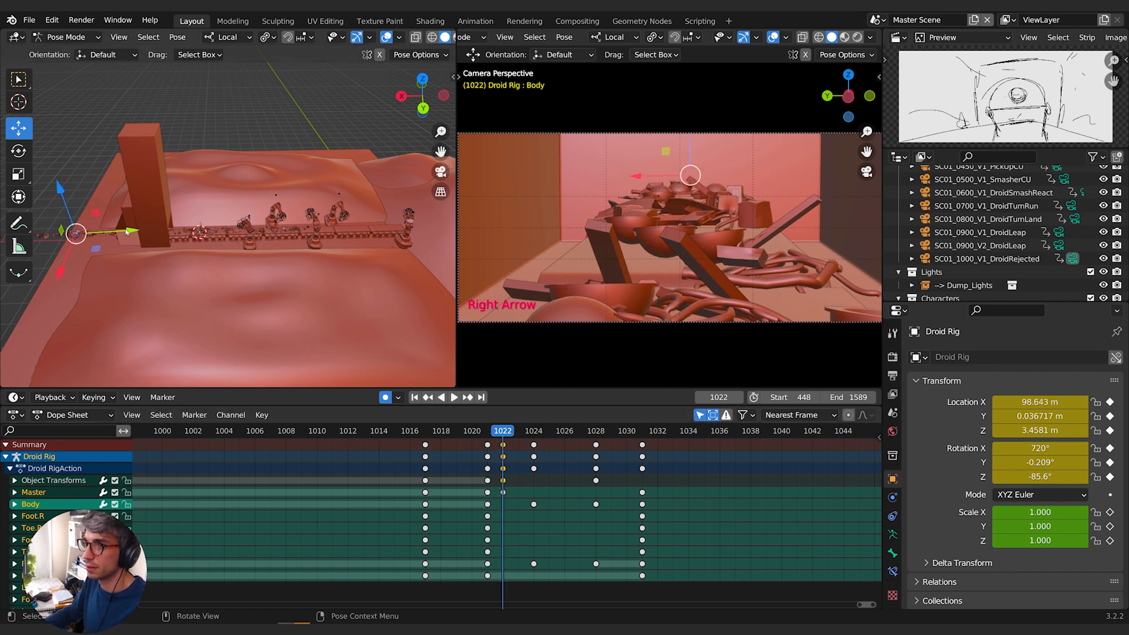
key(shift+s)
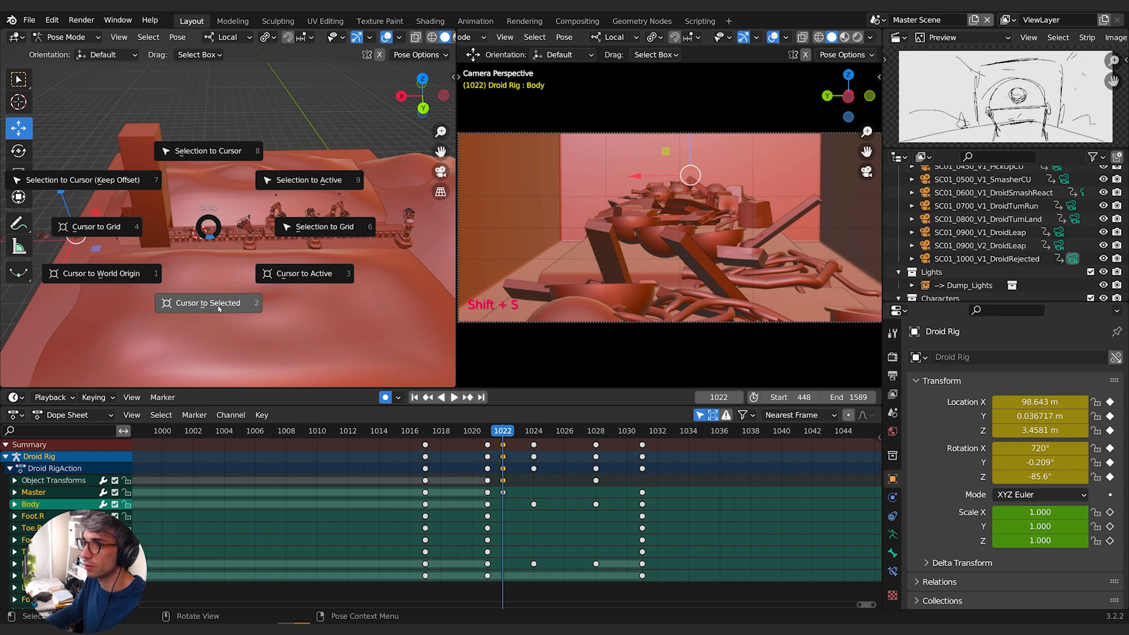
click(214, 166)
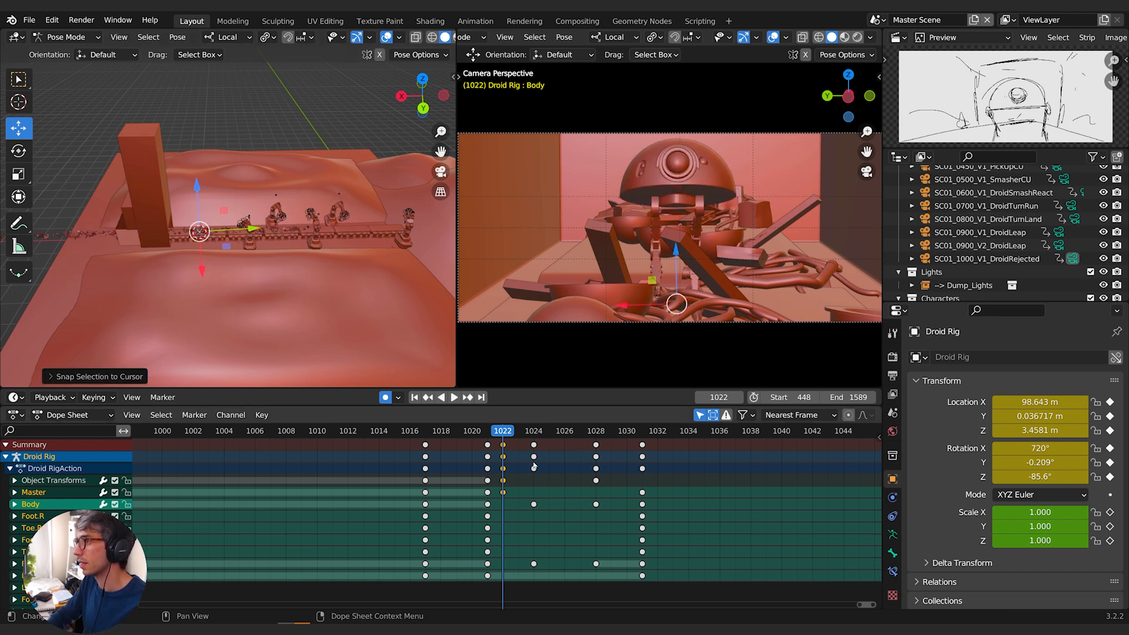
Step through frames 1021 to 1041 to check the droid's motion in the camera view.
key(Left)
key(Right)
key(Right)
key(Right)
key(Right)
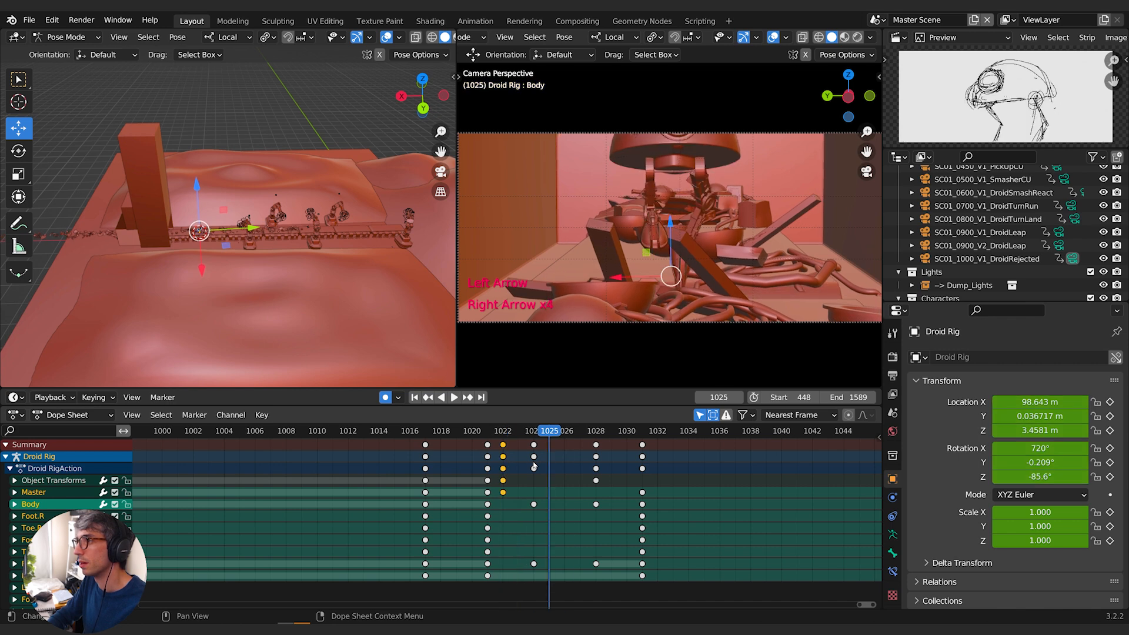
key(Right)
key(Right)
key(Right)
key(Right)
key(Right)
key(Right)
key(Right)
key(Right)
key(Right)
key(Right)
key(Right)
key(Right)
key(Right)
key(Right)
key(Right)
key(Right)
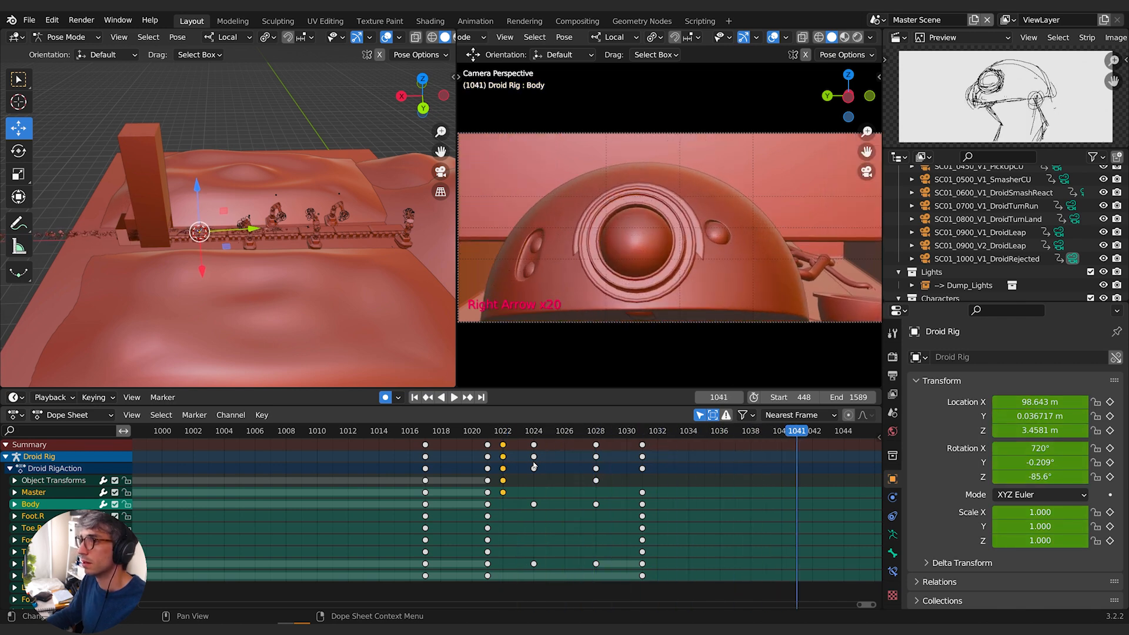
In Object Mode, set the transform orientation to Global and move the Droid Rig along the conveyor belt at frame 1060.
key(Tab)
scroll(235, 235, up, 3)
shift+middle_drag(235, 218, 210, 257)
scroll(235, 238, down, 1)
click(248, 37)
click(218, 79)
middle_drag(772, 476, 581, 475)
scroll(581, 475, down, 2)
drag(679, 438, 790, 433)
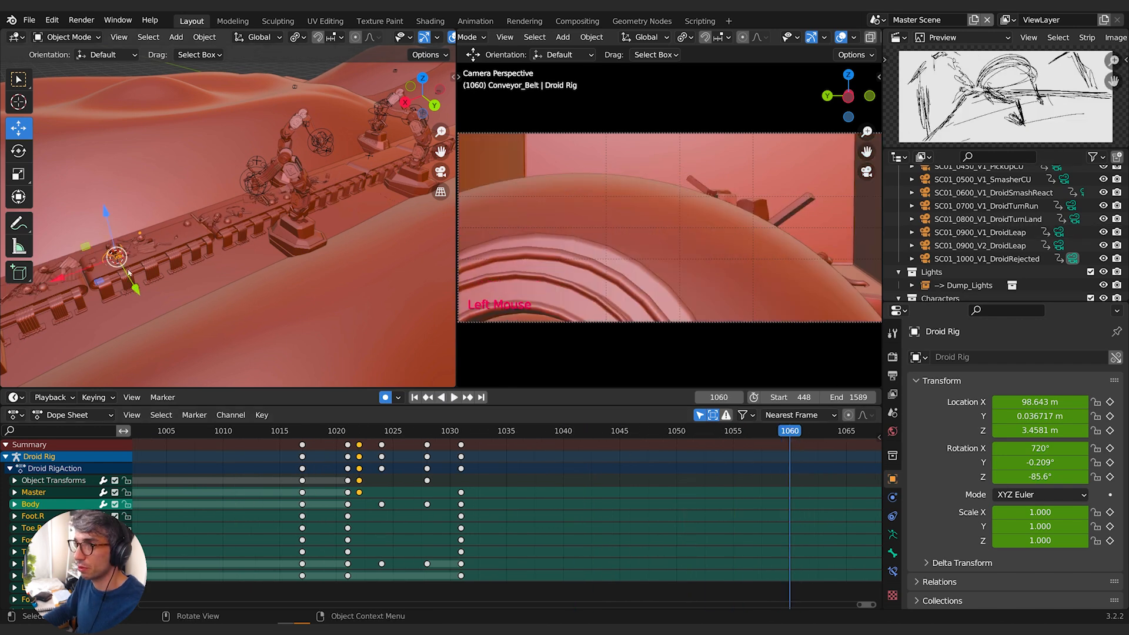
drag(85, 270, 216, 223)
middle_drag(217, 223, 177, 203)
drag(201, 209, 198, 208)
Play back the Droid Rig's travel along the belt and examine its Object Transforms keyframes at frames 1028 and 1060.
click(440, 397)
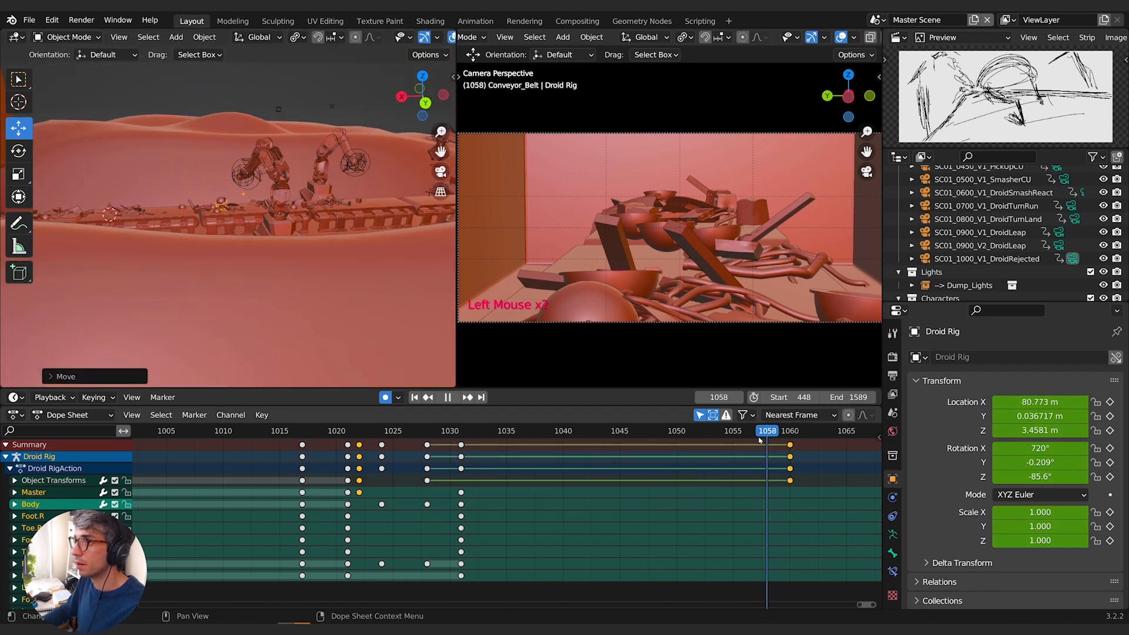
click(447, 397)
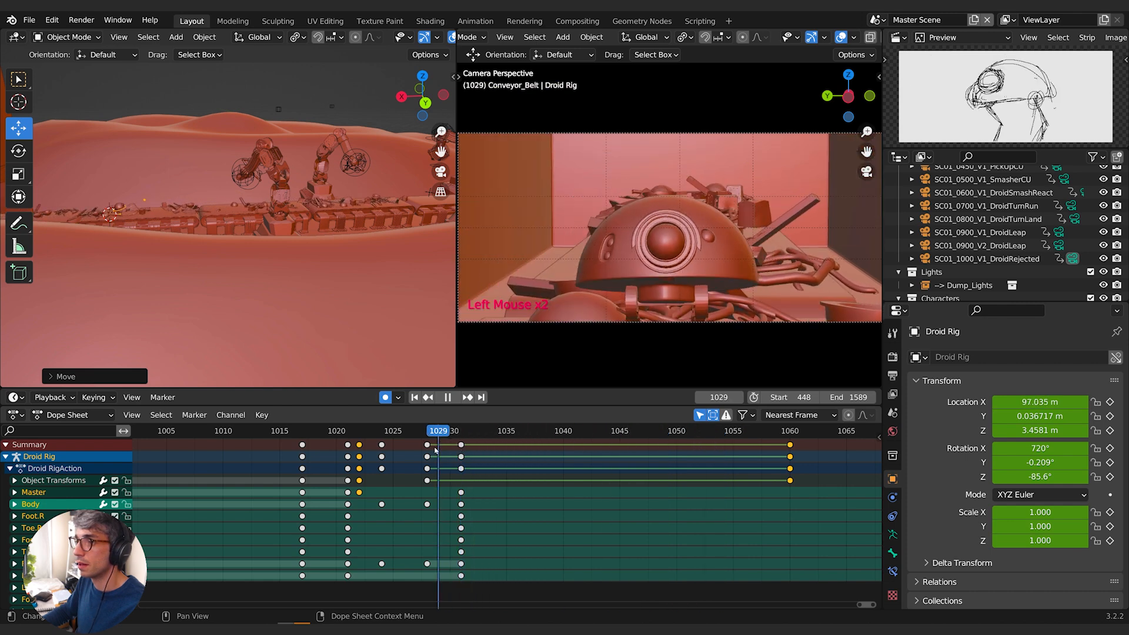
click(50, 481)
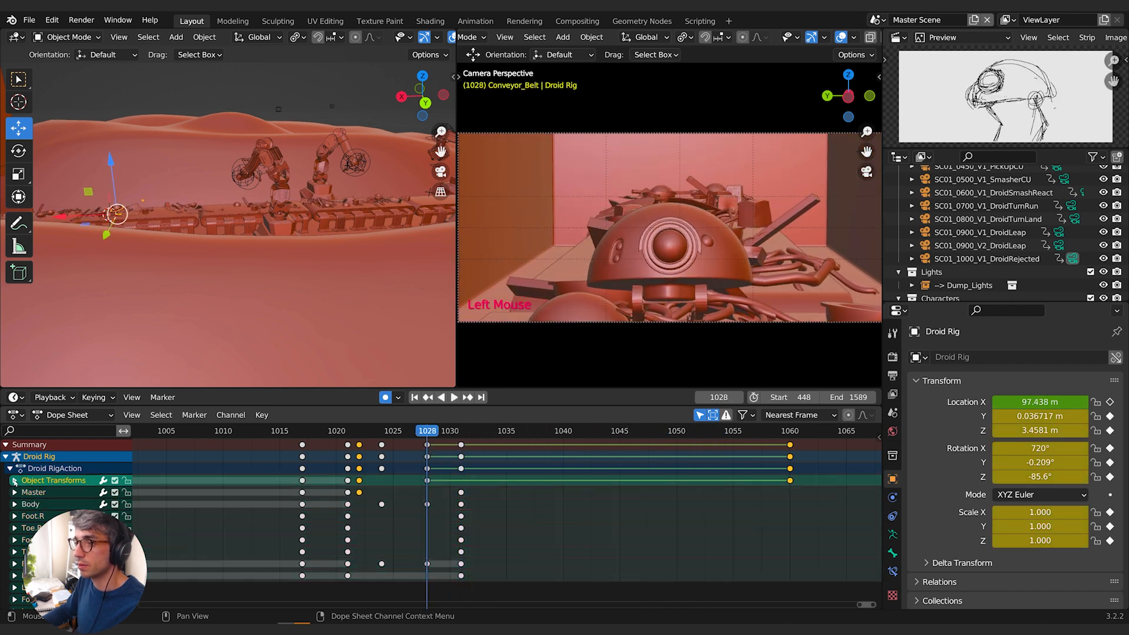
double_click(428, 481)
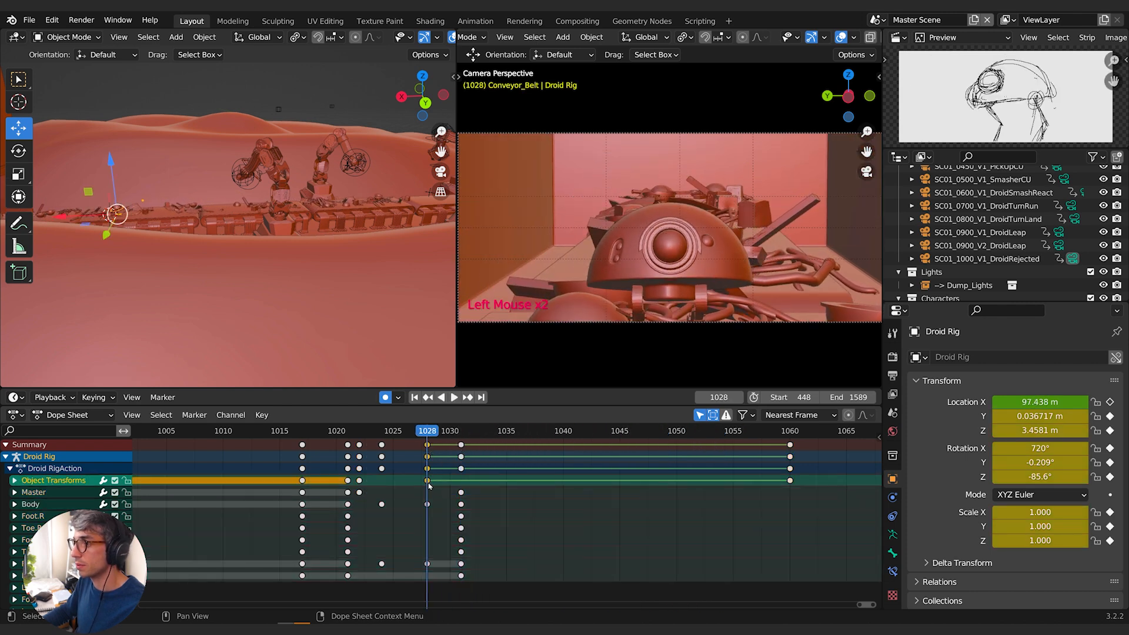
right_click(792, 481)
drag(427, 433, 483, 433)
shift+middle_drag(297, 289, 262, 252)
scroll(236, 268, up, 2)
click(480, 434)
key(space)
scroll(194, 259, down, 1)
key(space)
Move the Droid Rig along the belt to X location 86.87 m at frame 1060 and play back the motion.
click(793, 429)
drag(261, 235, 213, 236)
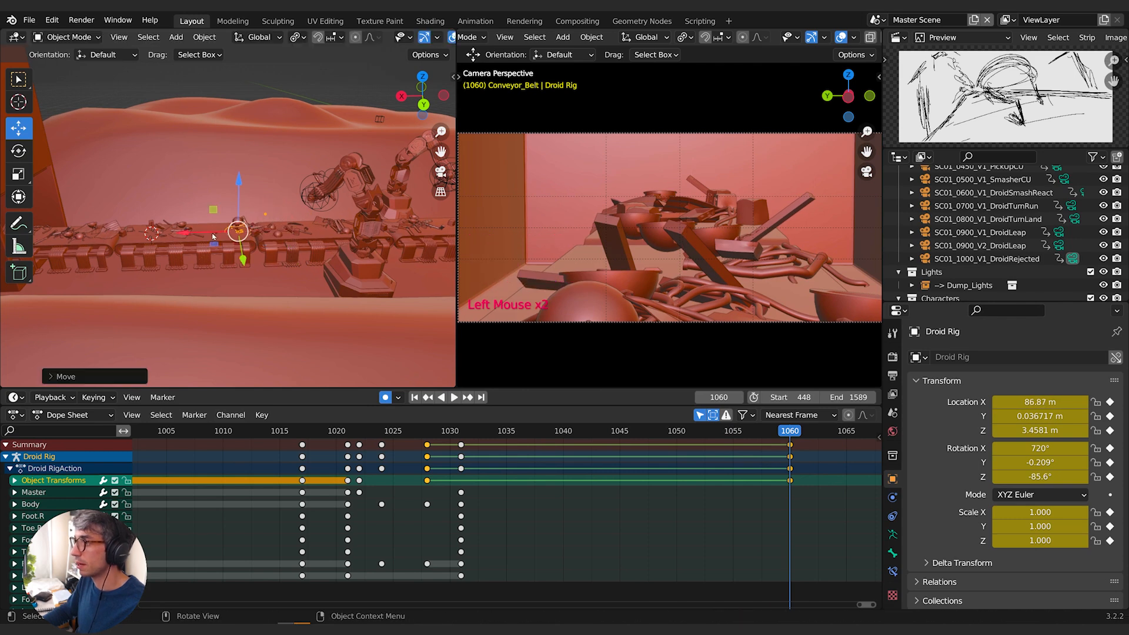
click(409, 435)
key(space)
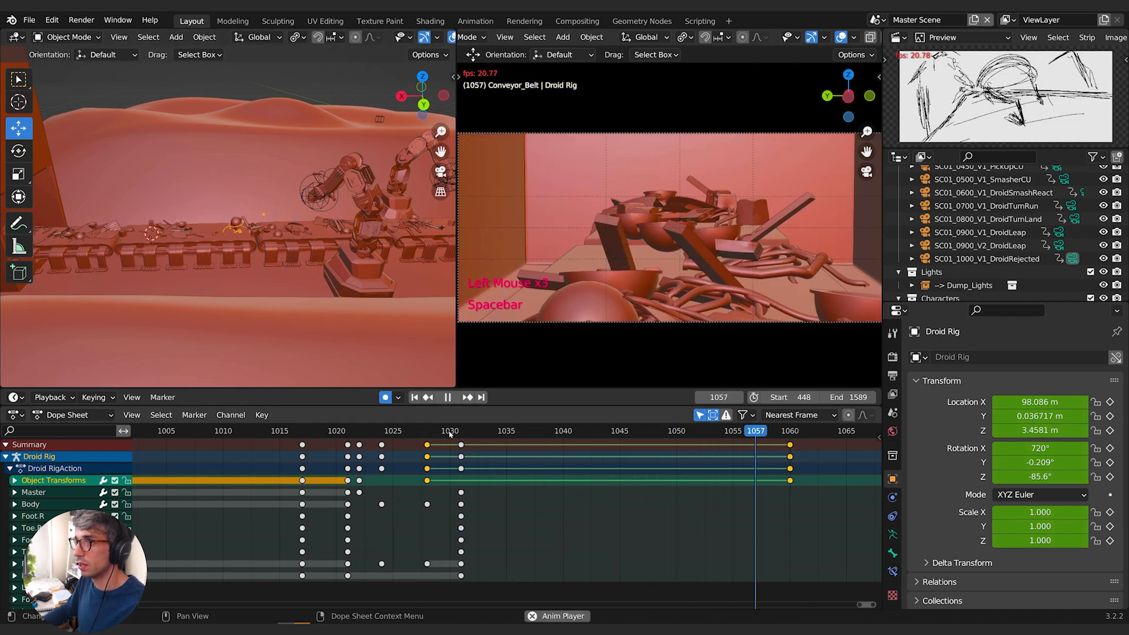
key(space)
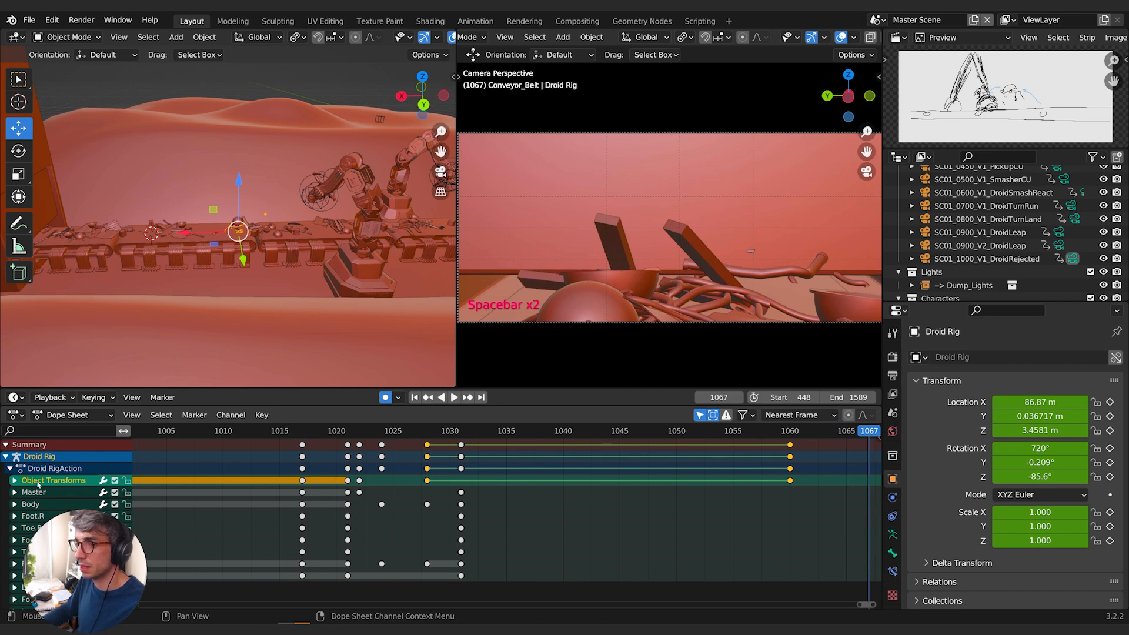
Expand the Object Transforms channels and set the X Location keyframes at frames 1022 and 1060 to Linear interpolation.
click(14, 481)
click(36, 492)
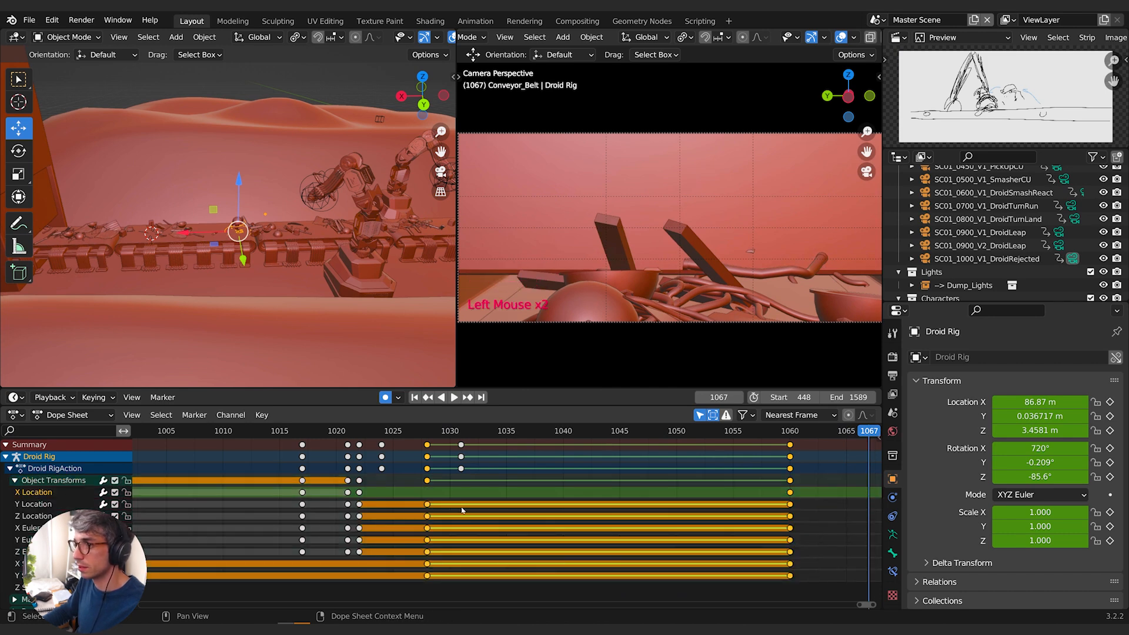
click(790, 492)
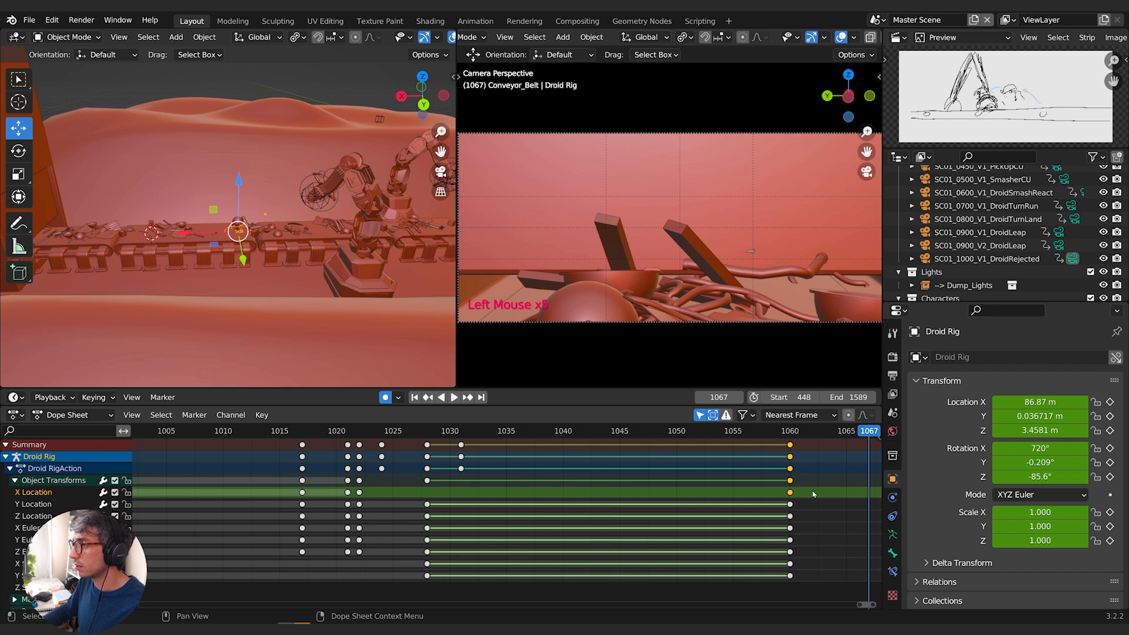
shift+click(359, 492)
right_click(358, 494)
mouse_move(329, 501)
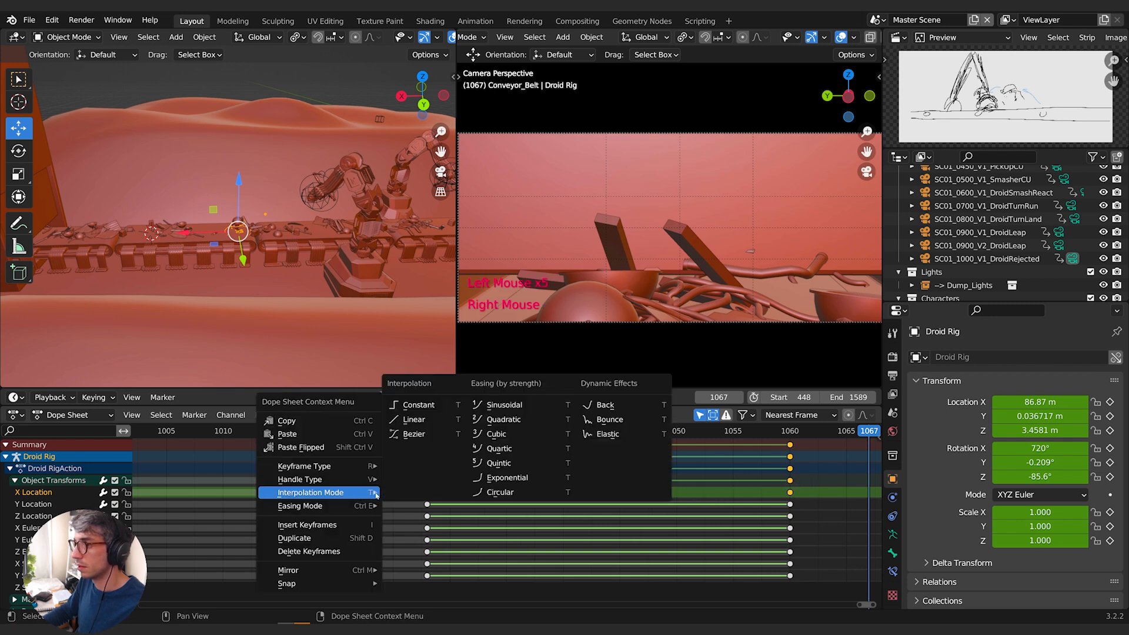
click(414, 428)
Play back the droid's belt motion repeatedly from just before frame 1021 to past frame 1060.
click(328, 431)
key(space)
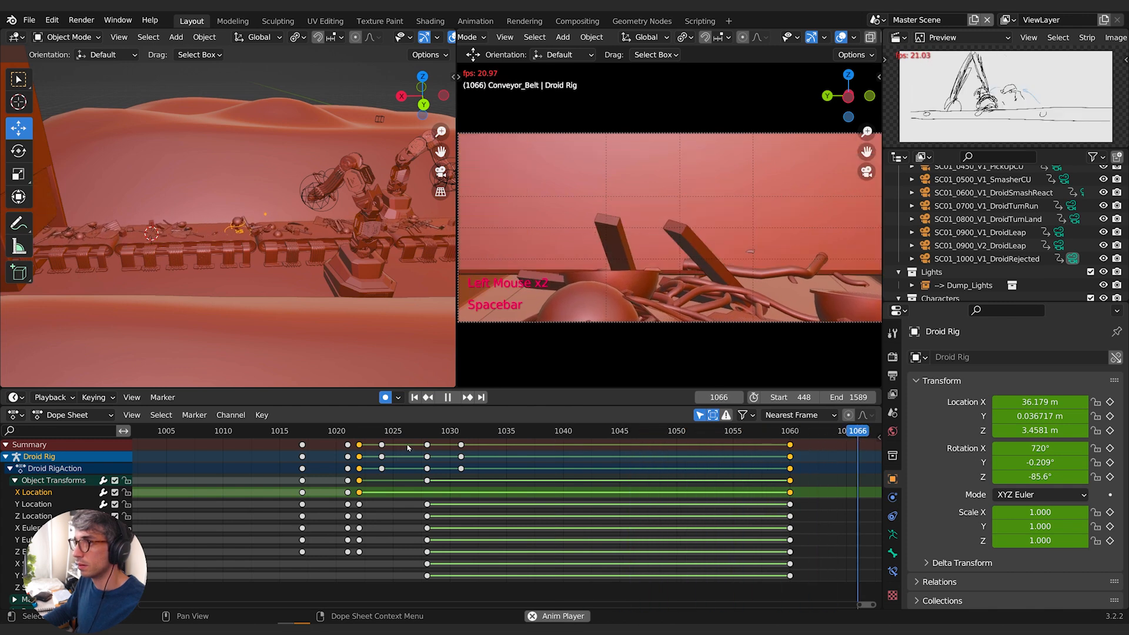
key(space)
click(325, 431)
key(space)
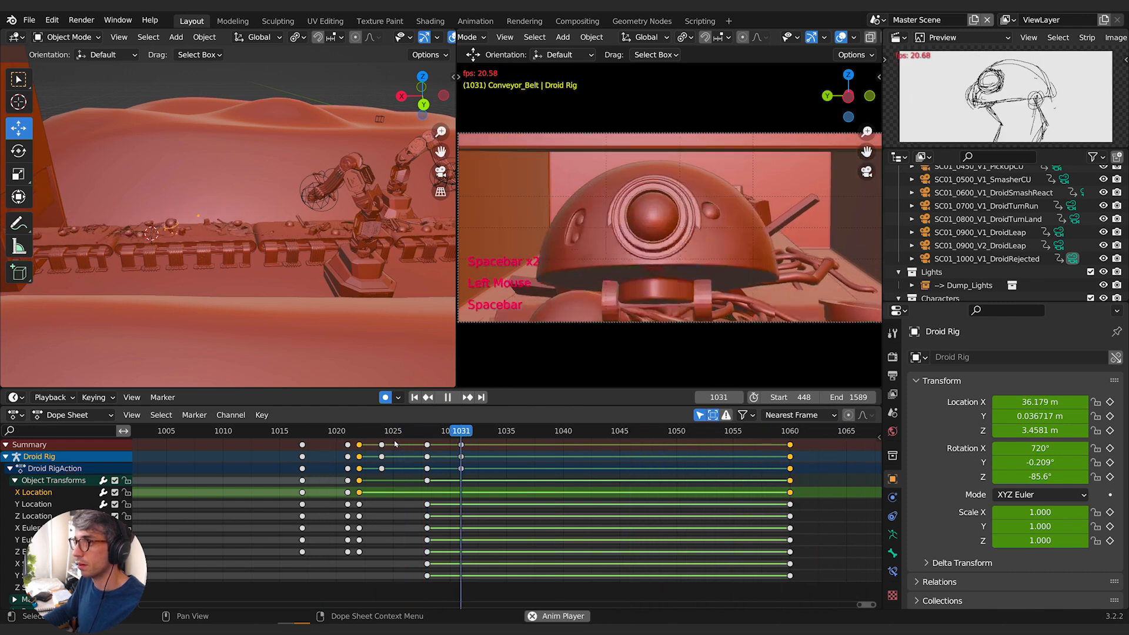
key(space)
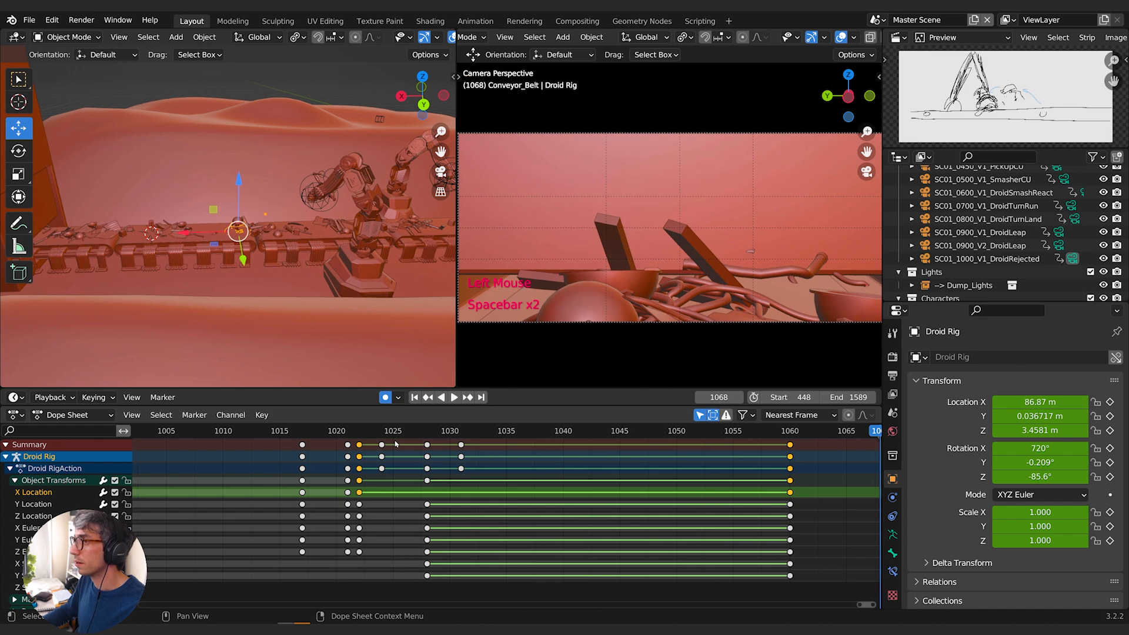
click(309, 433)
key(space)
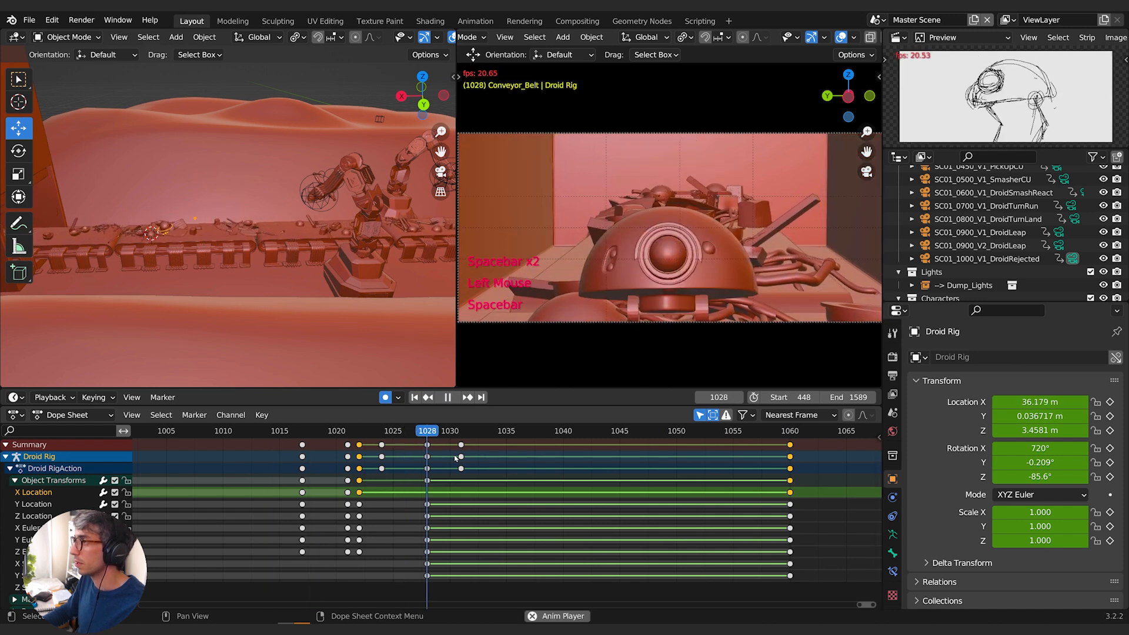
key(space)
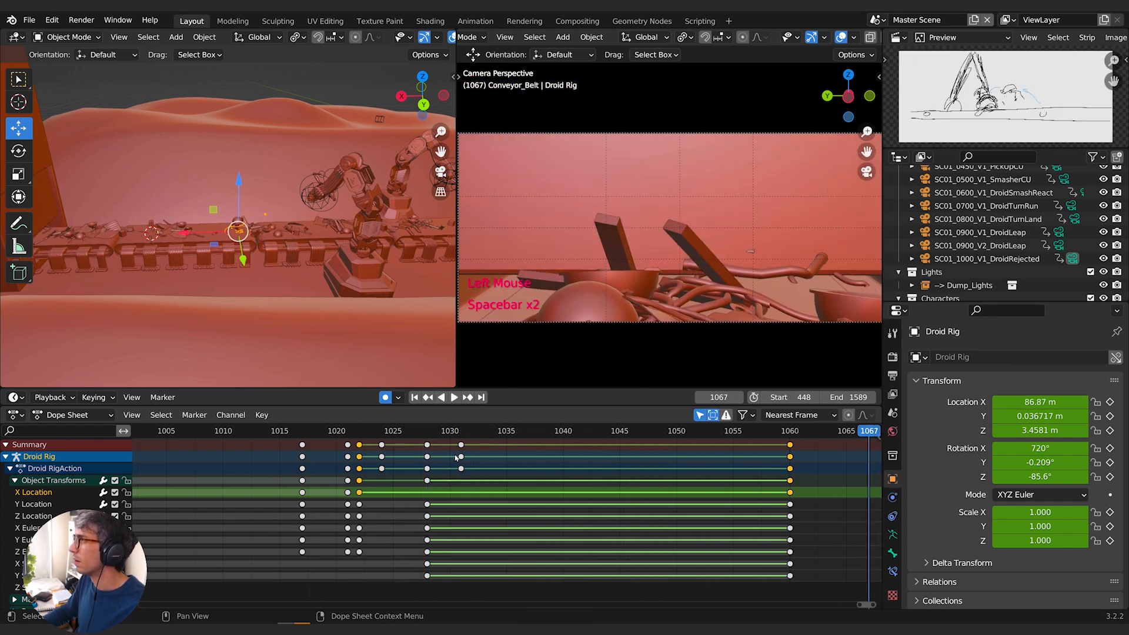
Play back the SC01_1000_V1_DroidRejected shot from shortly before its camera marker to review the droid's whole performance.
click(223, 432)
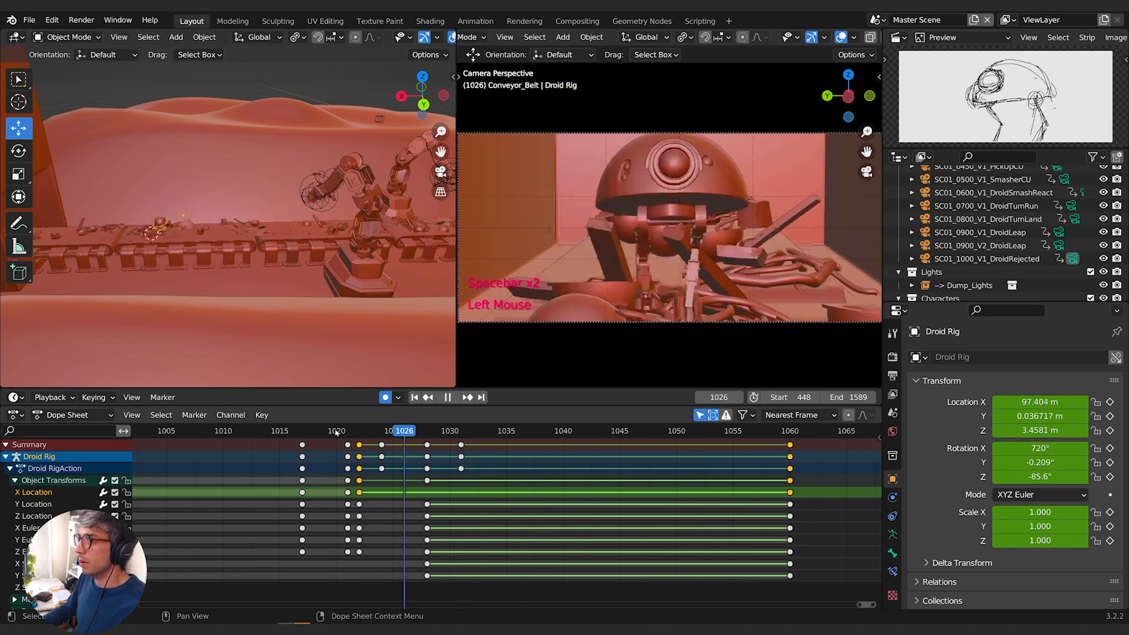
scroll(576, 491, down, 2)
middle_drag(575, 491, 578, 473)
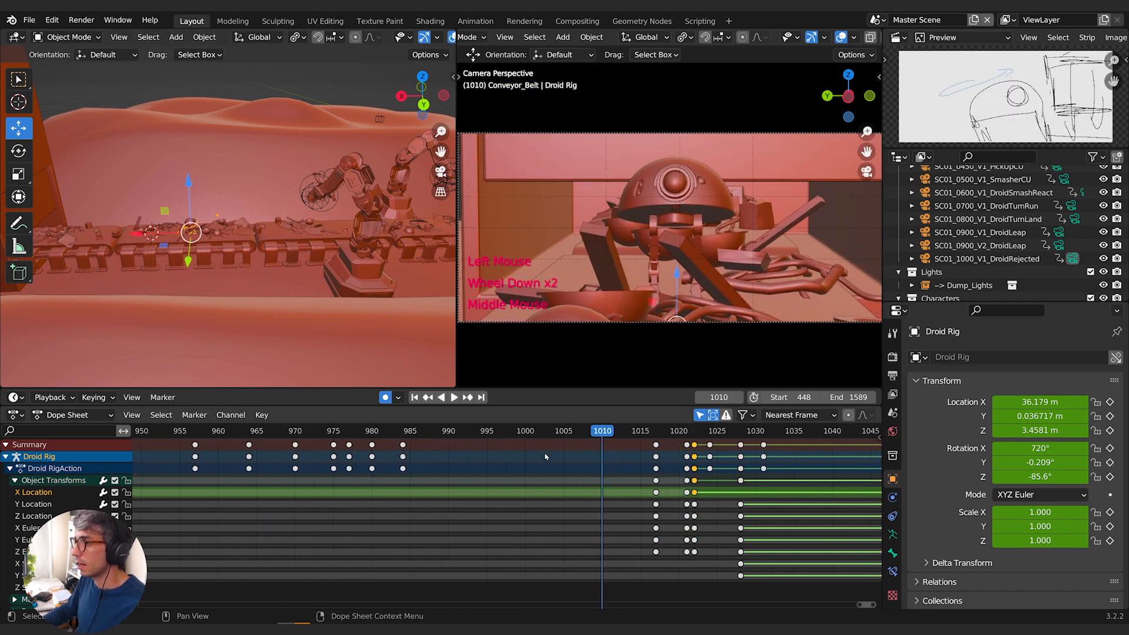
click(226, 432)
scroll(254, 462, down, 2)
middle_drag(253, 462, 495, 462)
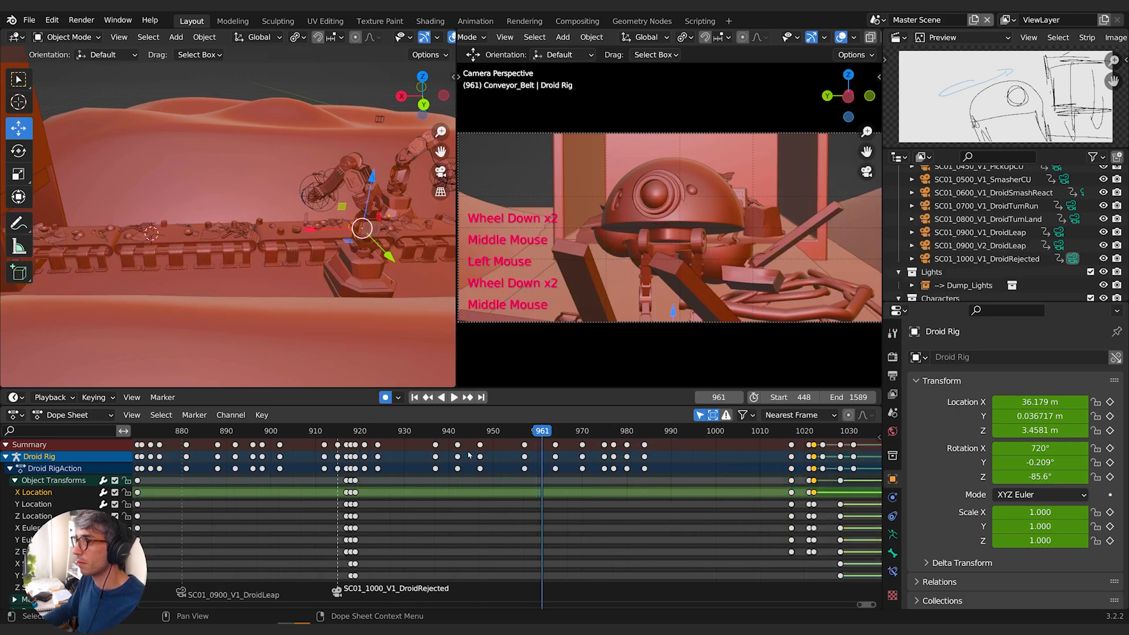
click(299, 433)
key(space)
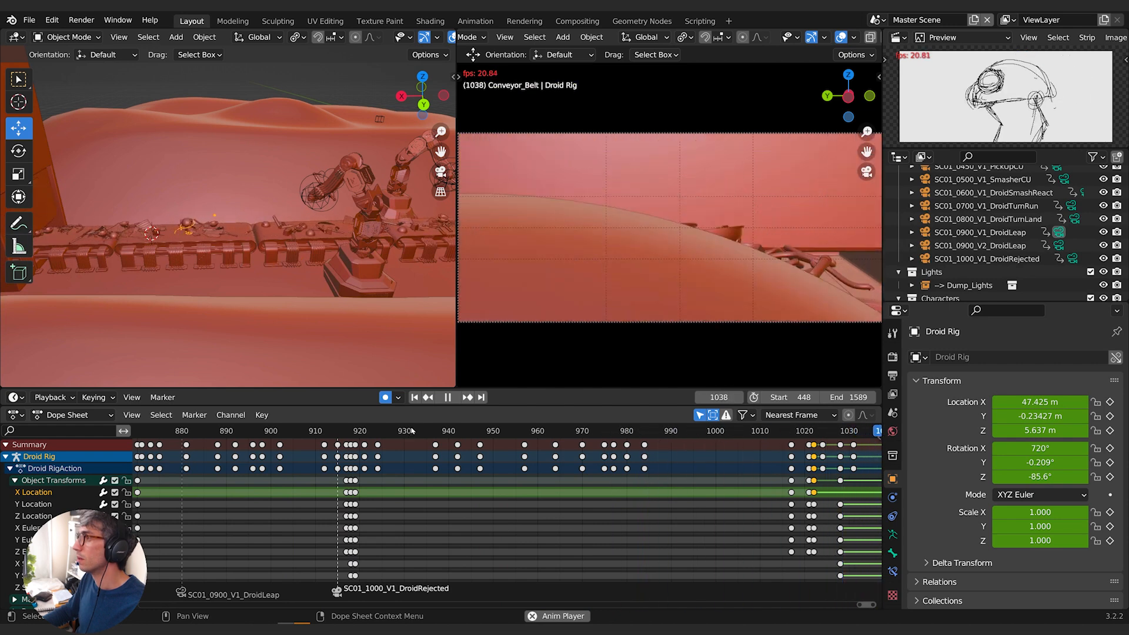
key(space)
mouse_move(689, 501)
middle_down()
mouse_move(660, 501)
mouse_move(684, 500)
middle_up()
drag(400, 430, 189, 428)
key(space)
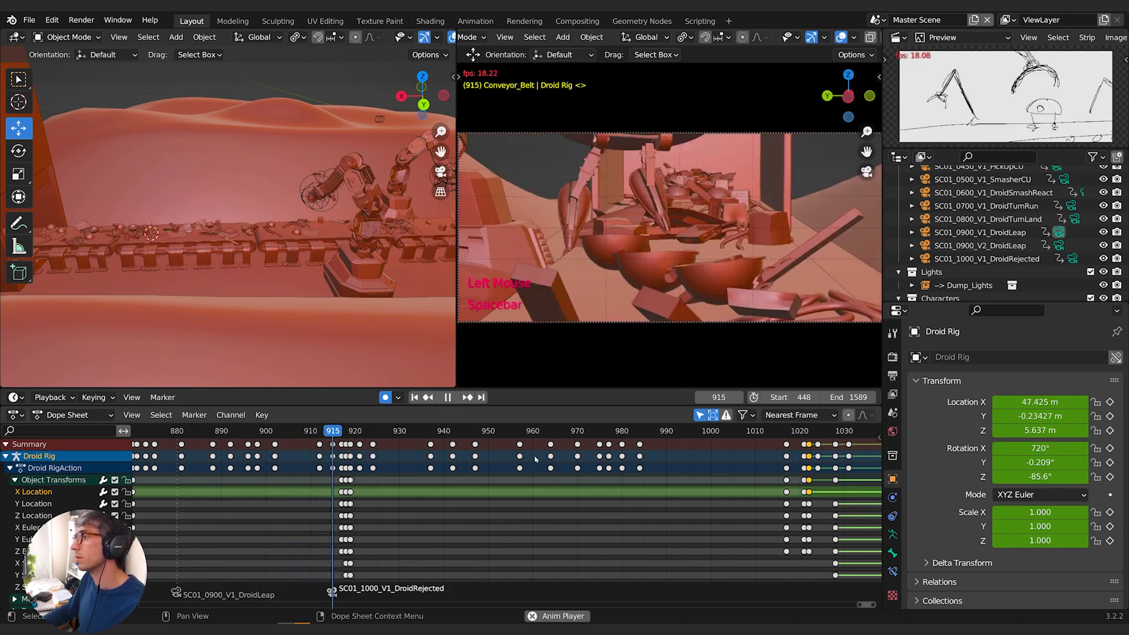
key(space)
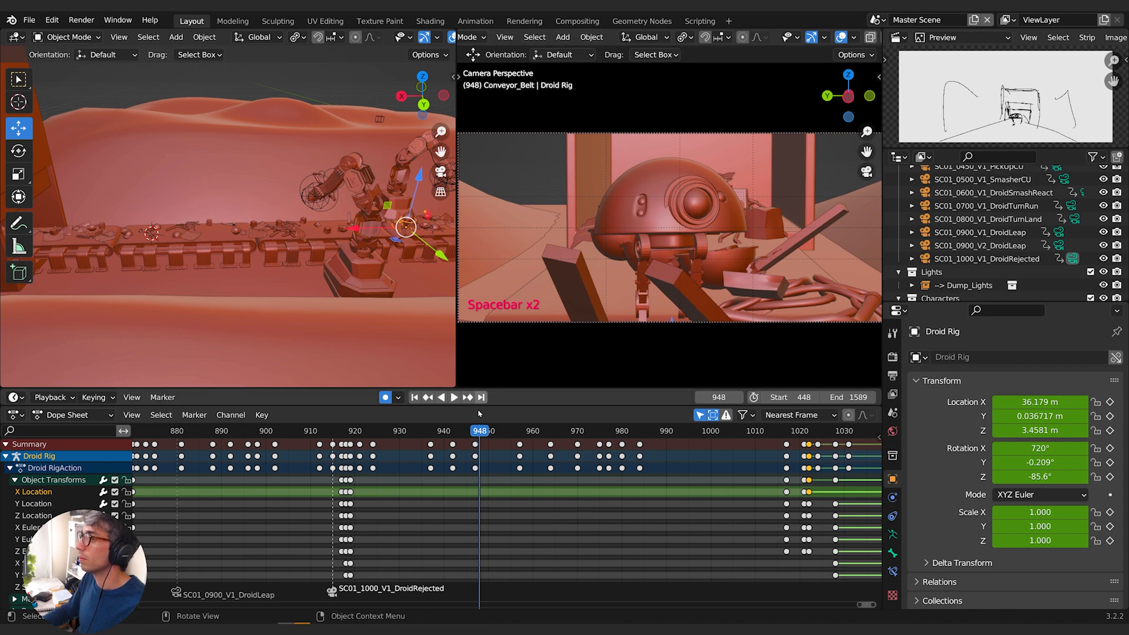
drag(482, 432, 317, 433)
key(space)
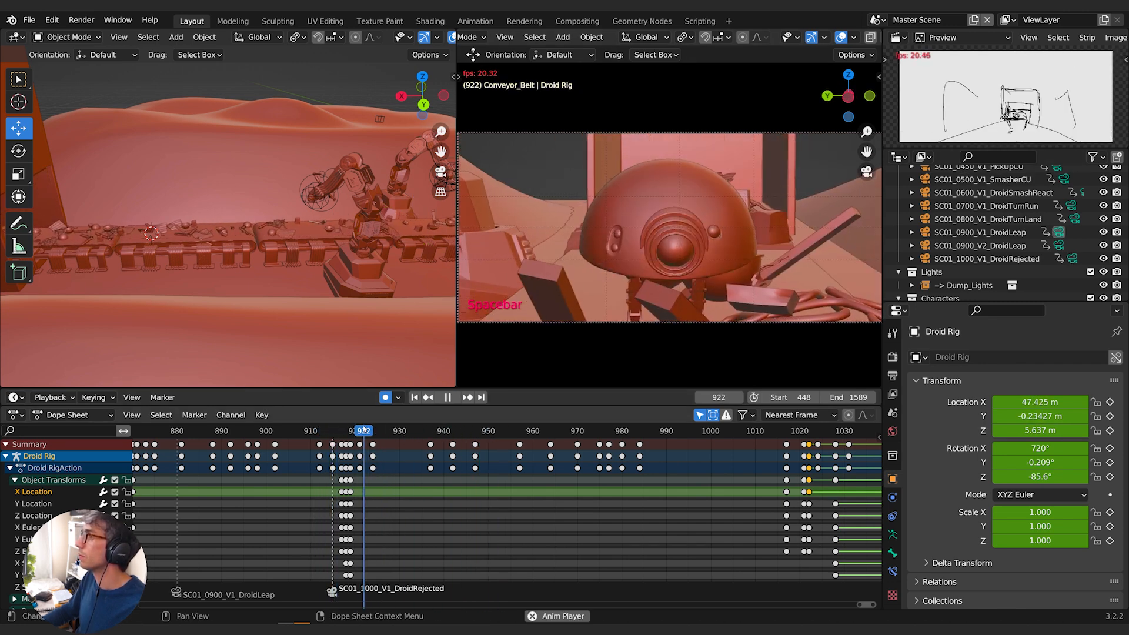
key(space)
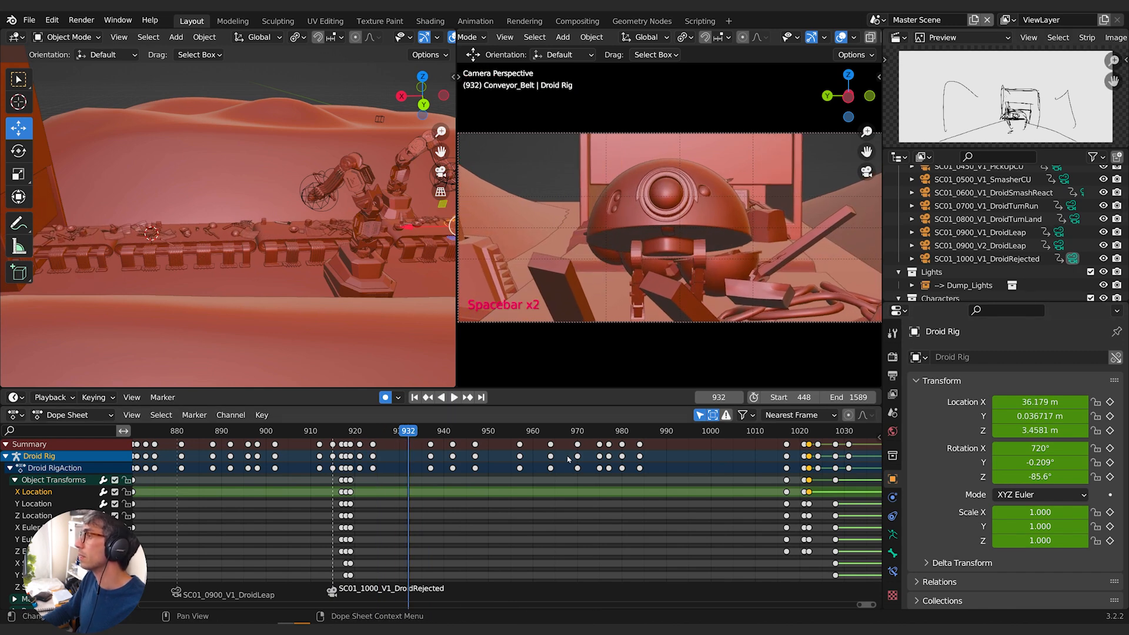
Play back the lead-in to the SC01_1000_V1_DroidRejected shot and delete its camera marker near frame 915.
drag(376, 430, 206, 449)
key(space)
key(space)
click(332, 592)
key(x)
Play back the droid's landing in the SC01_0900 leap shot to choose the cut, parking the current frame at 946.
key(space)
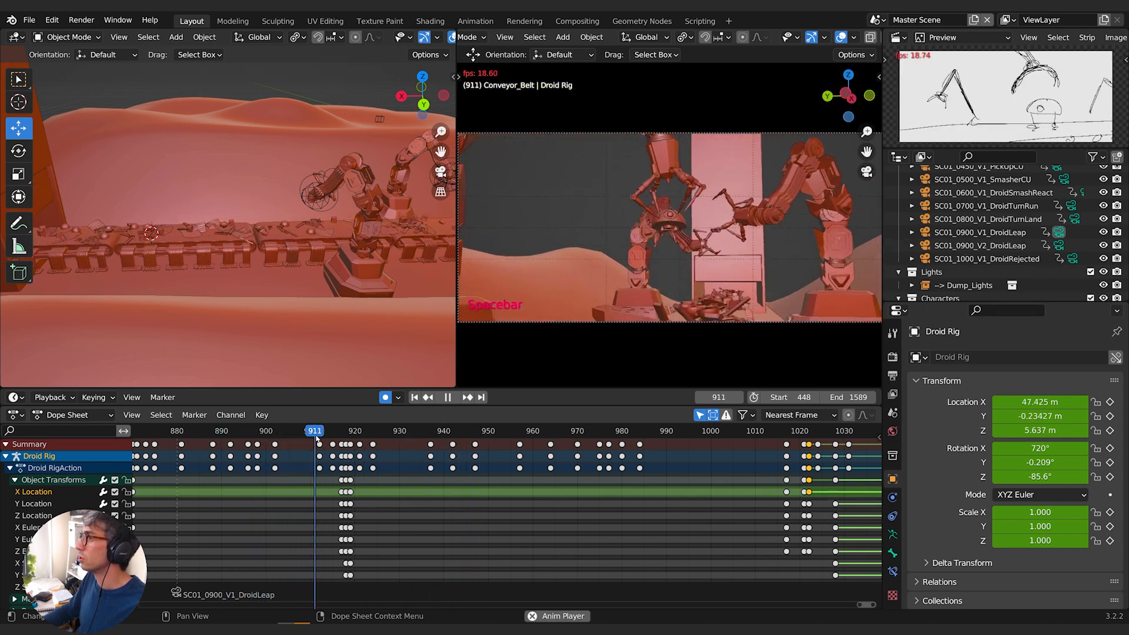
key(space)
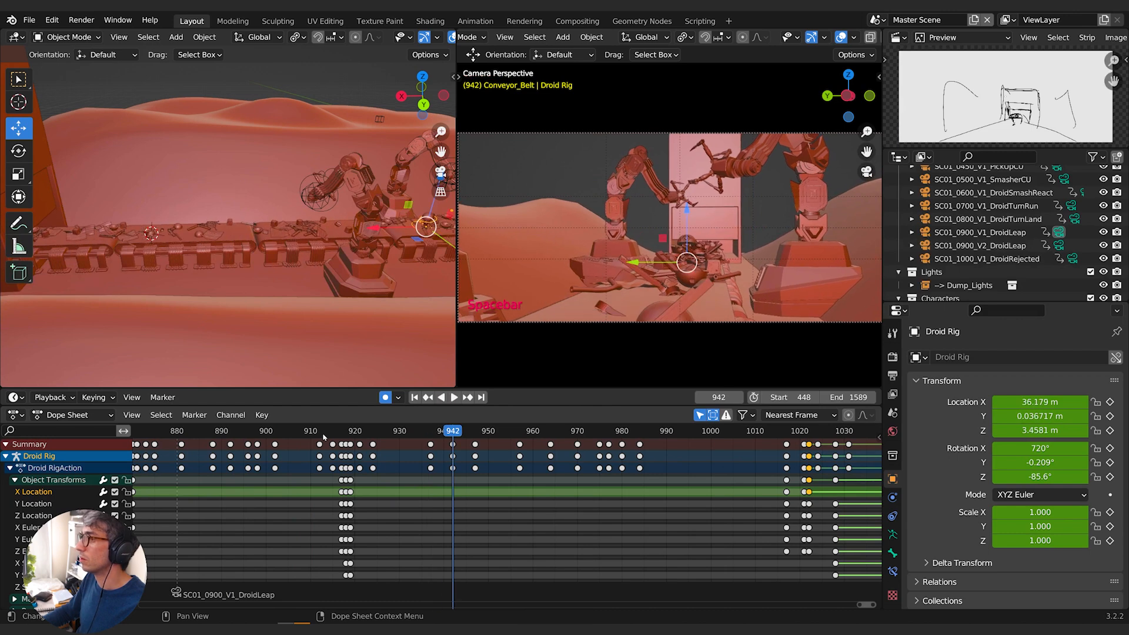
click(349, 441)
key(space)
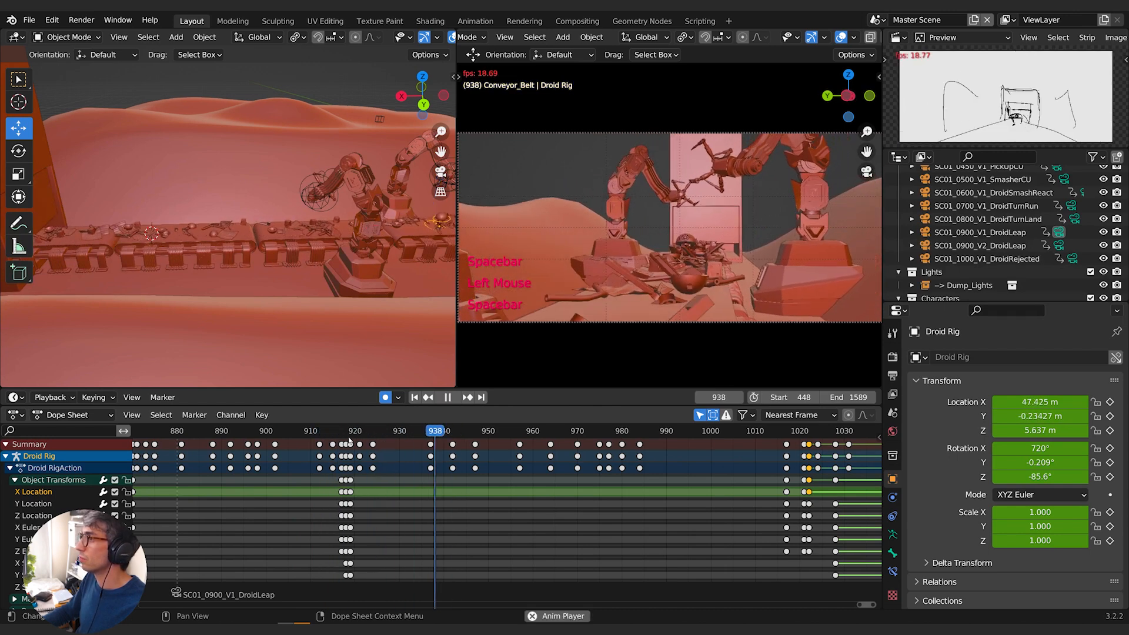
key(space)
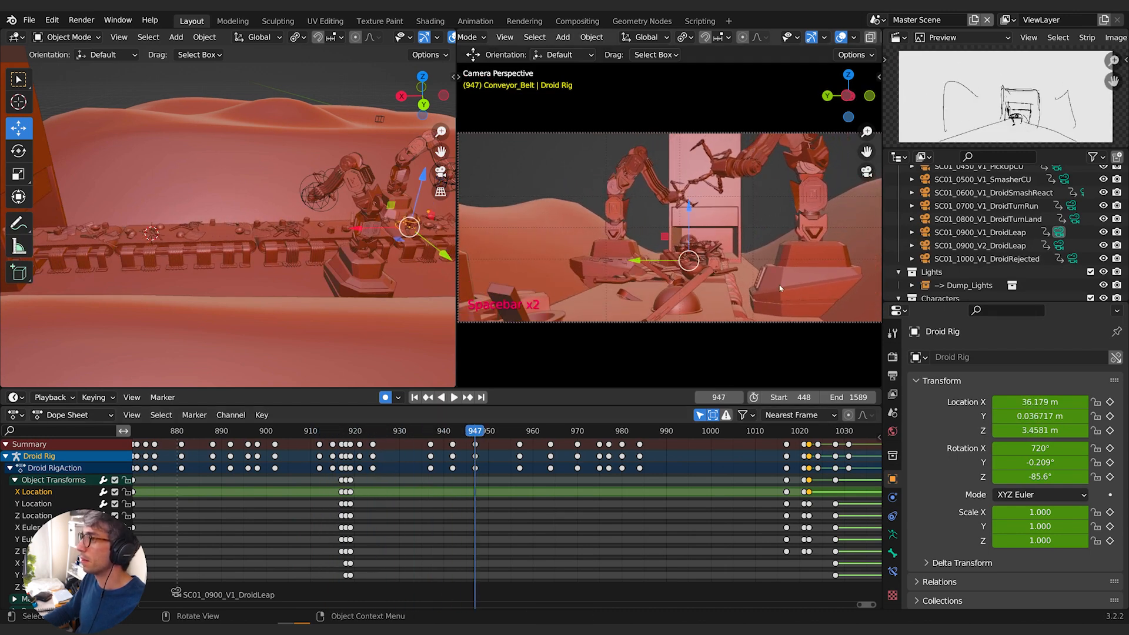
key(space)
click(470, 430)
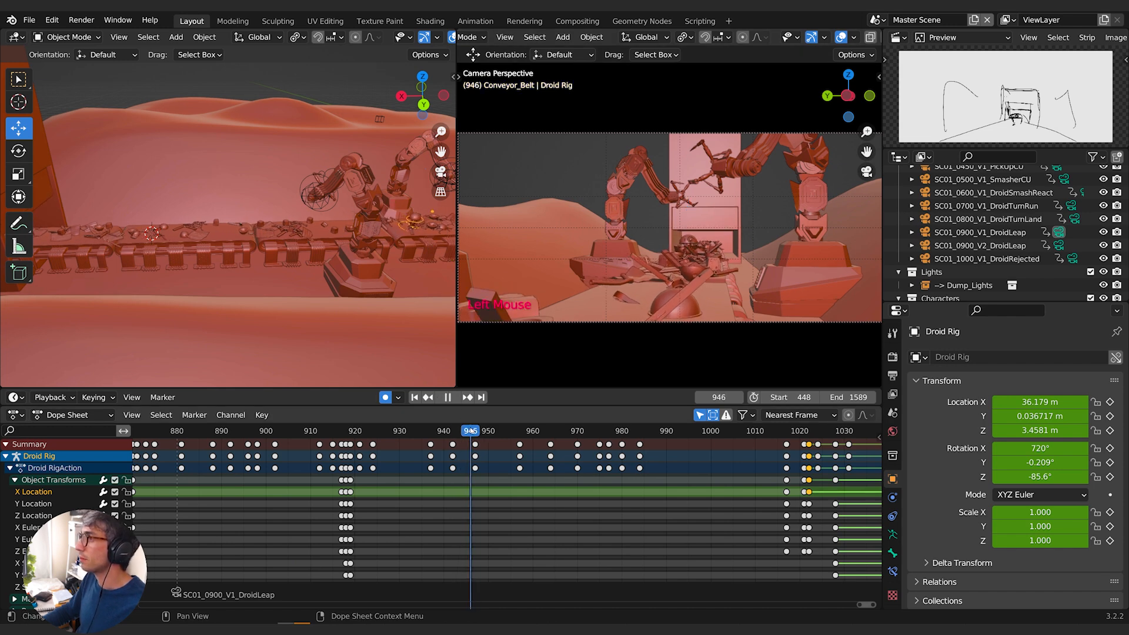
key(space)
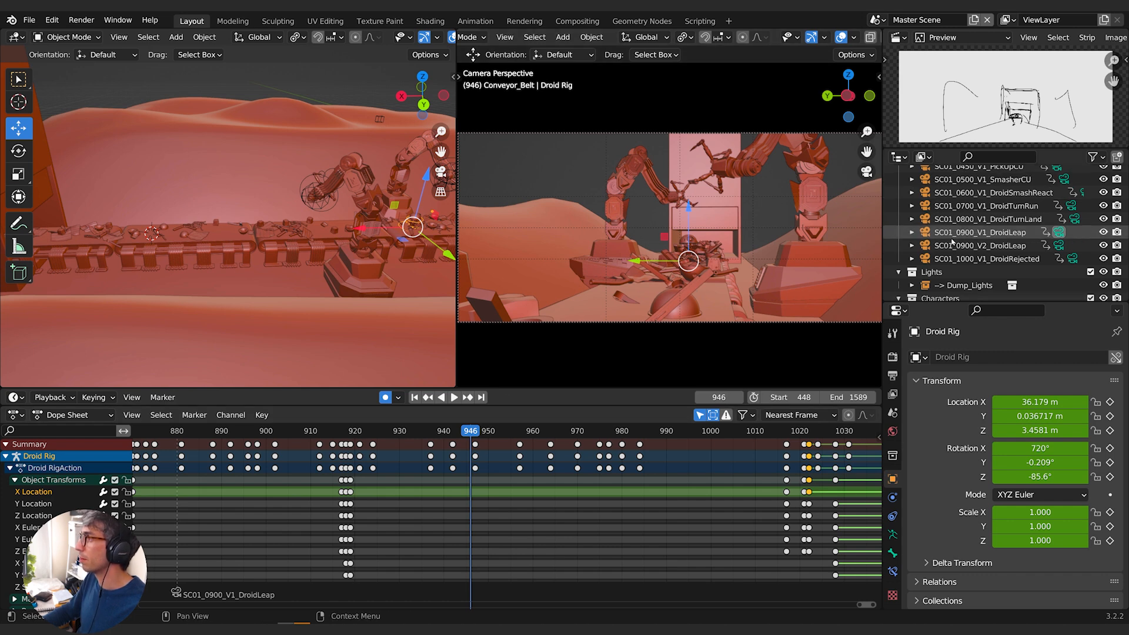
Select the SC01_1000_V1_DroidRejected camera and bind it to a new timeline marker at frame 946.
click(999, 232)
click(1015, 259)
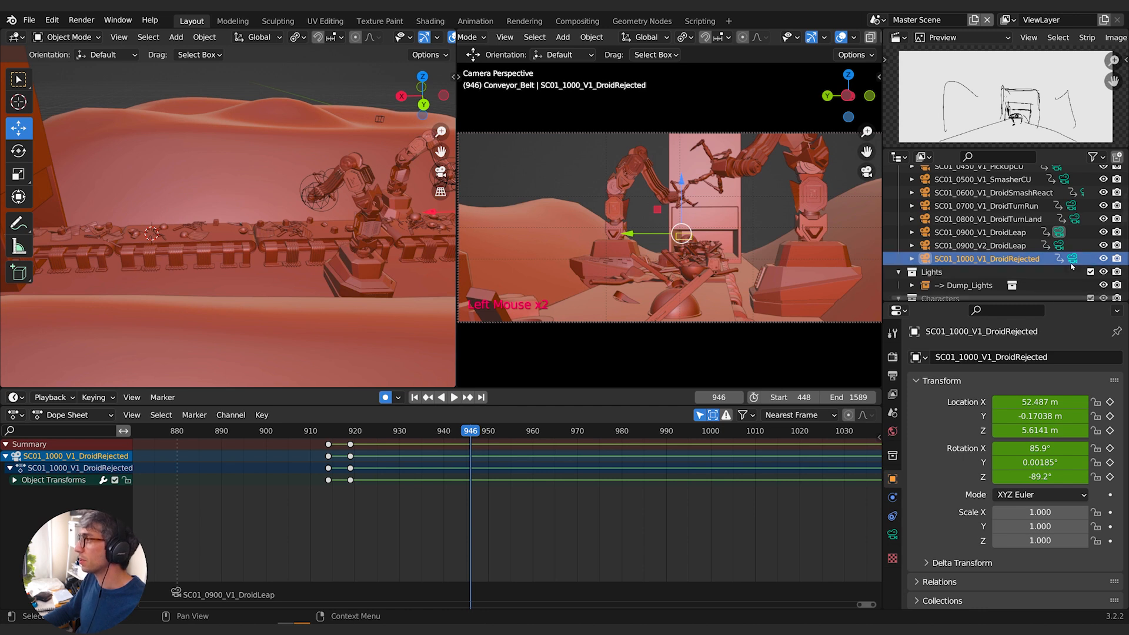
scroll(734, 504, down, 3)
middle_drag(735, 503, 694, 504)
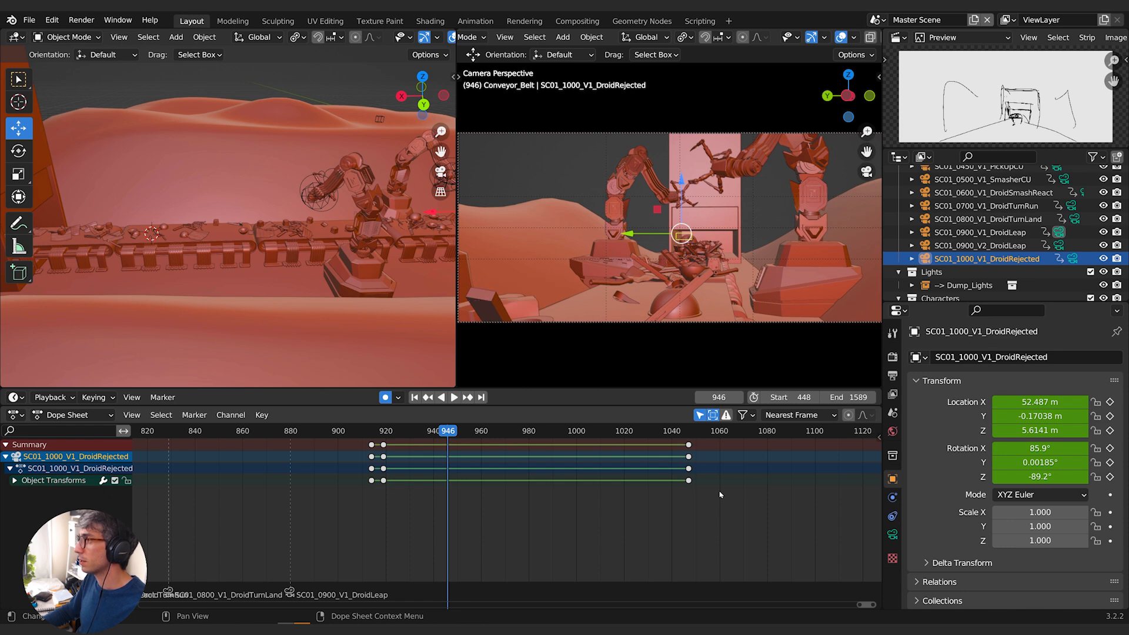
key(ctrl+b)
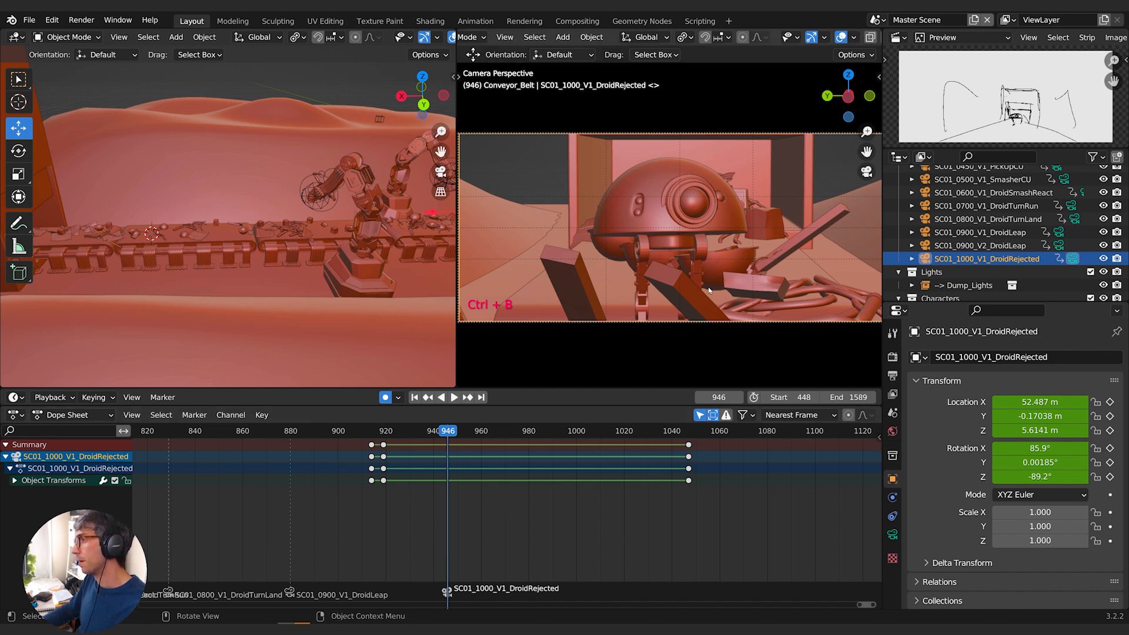
Show the DroidRejected camera's animation in the Graph Editor and display its X Location curve.
key(ctrl+Tab)
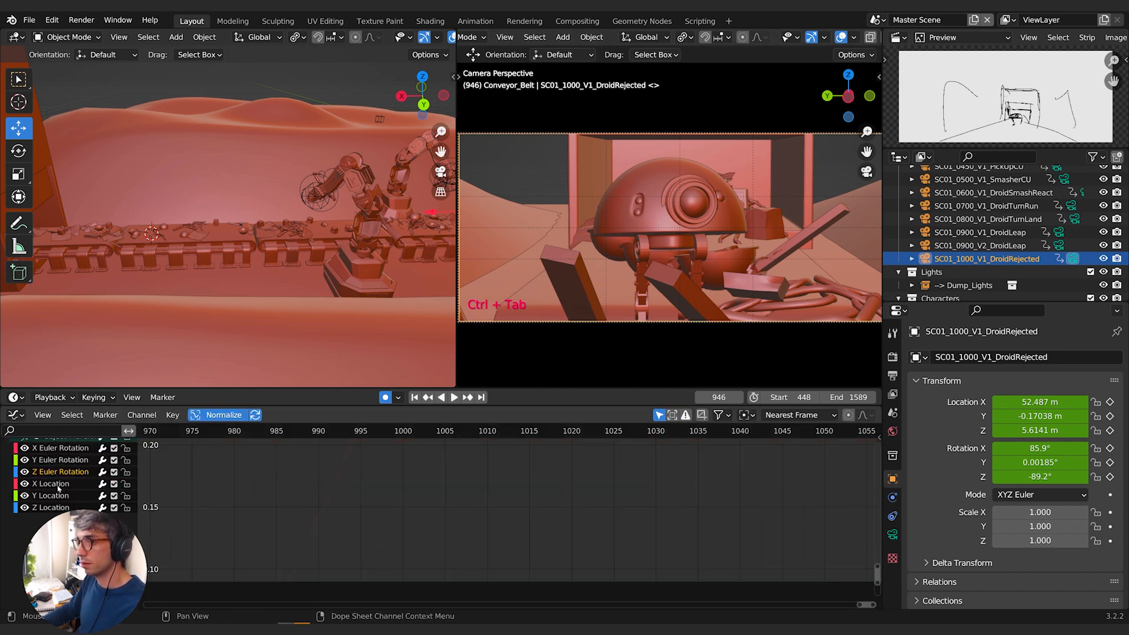
middle_drag(80, 459, 80, 493)
click(75, 517)
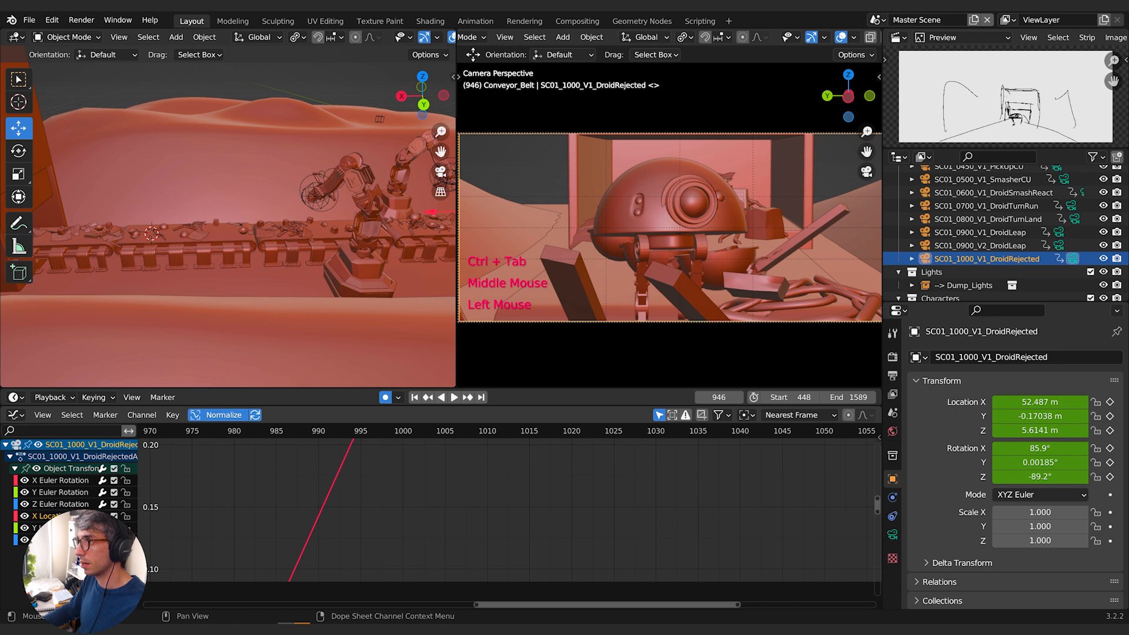
scroll(411, 529, down, 6)
middle_drag(418, 511, 529, 488)
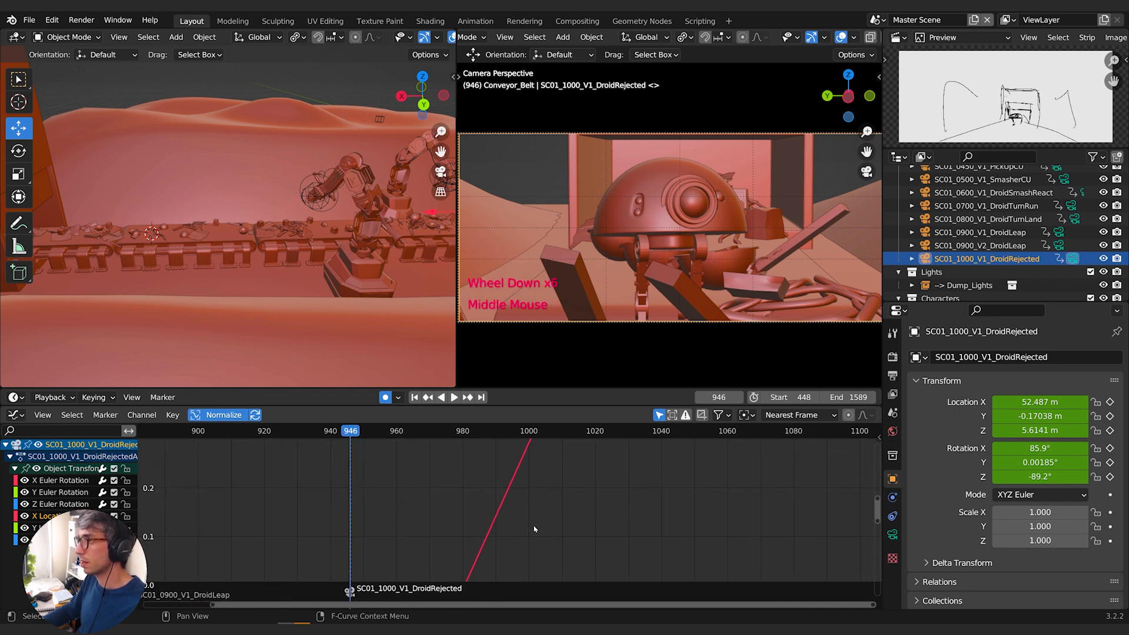
Play back the cut into the DroidRejected shot, once from about frame 910 and again from before the SC01_0900_V1_DroidLeap marker.
drag(345, 430, 151, 430)
drag(282, 433, 234, 433)
key(space)
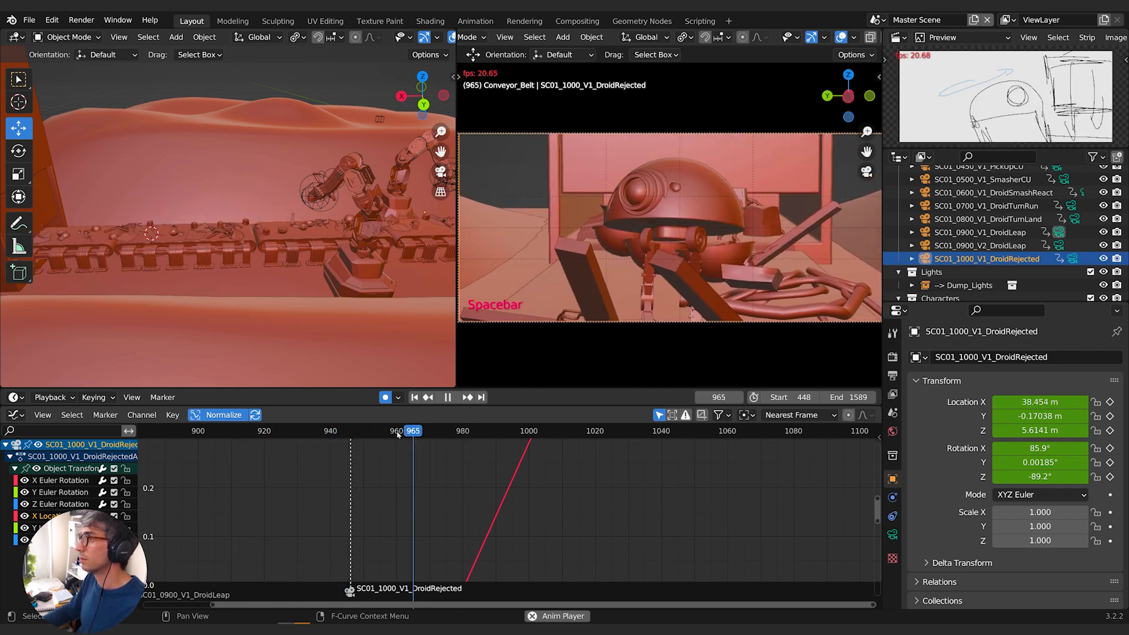
key(space)
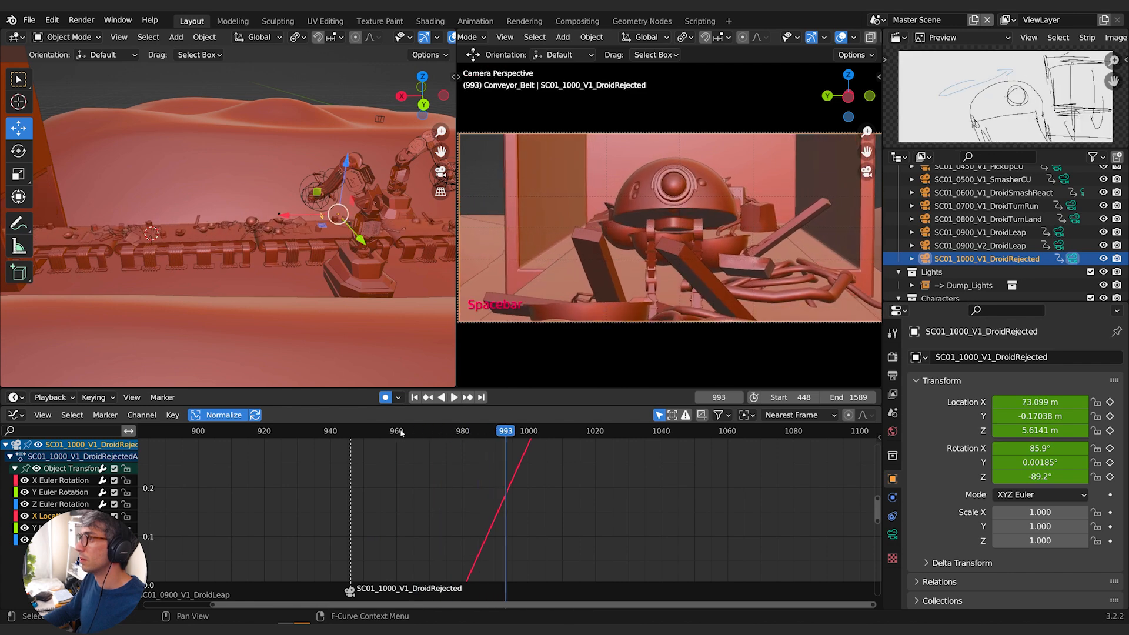
click(228, 431)
middle_drag(228, 439, 356, 460)
scroll(356, 459, down, 1)
click(244, 431)
key(space)
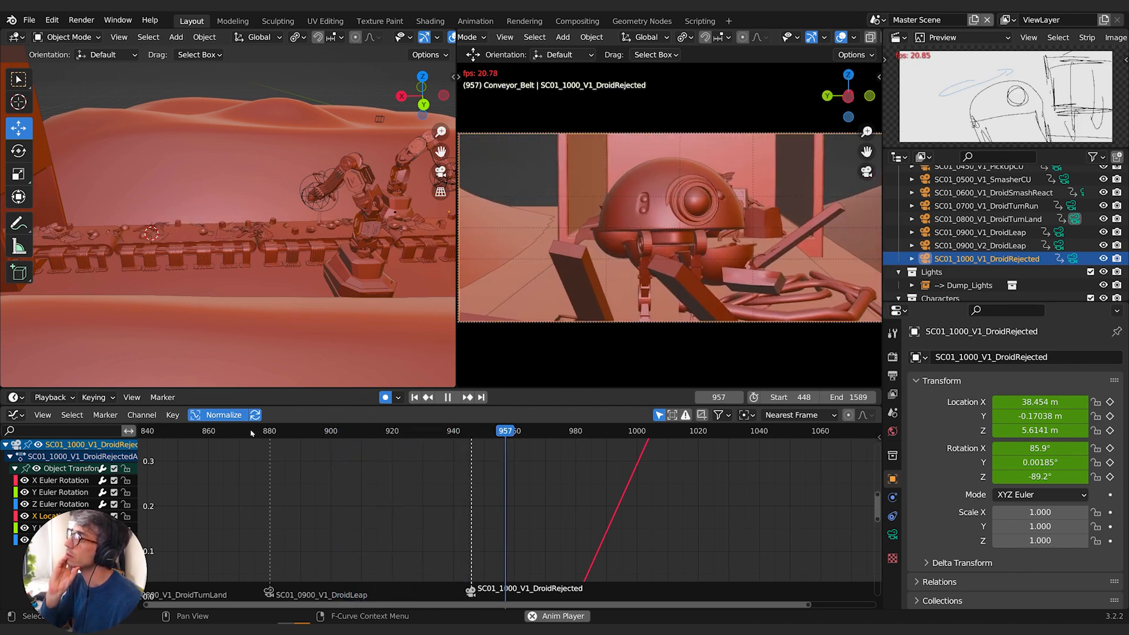
key(space)
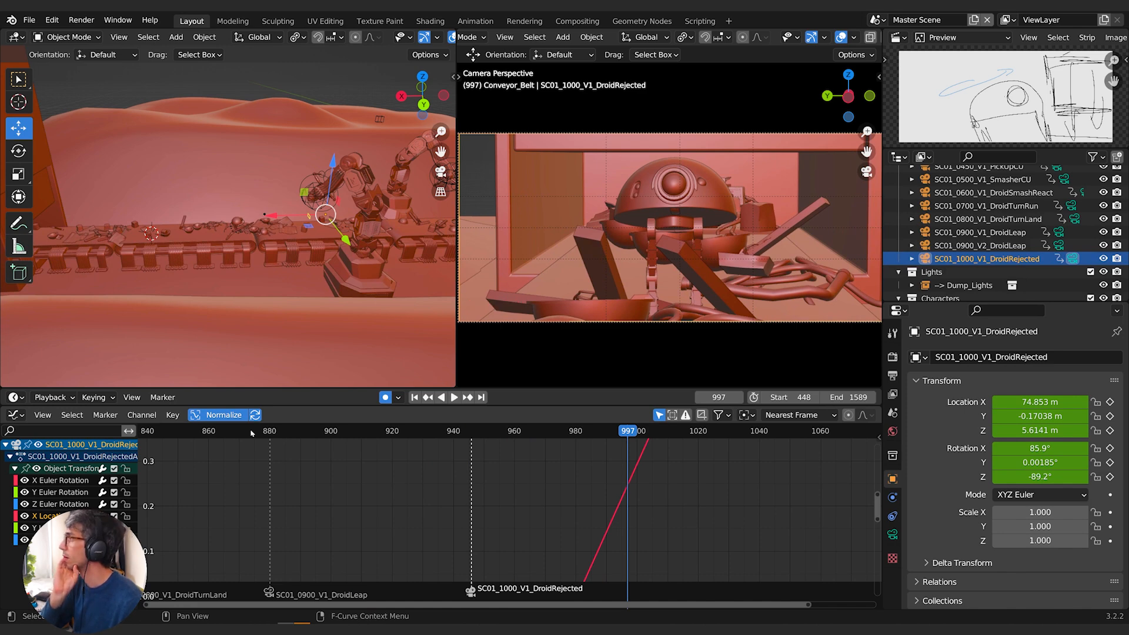
Replay the transition across the frame 946 marker from about frames 900 and 920, stopping at frame 976.
drag(630, 433, 332, 436)
key(space)
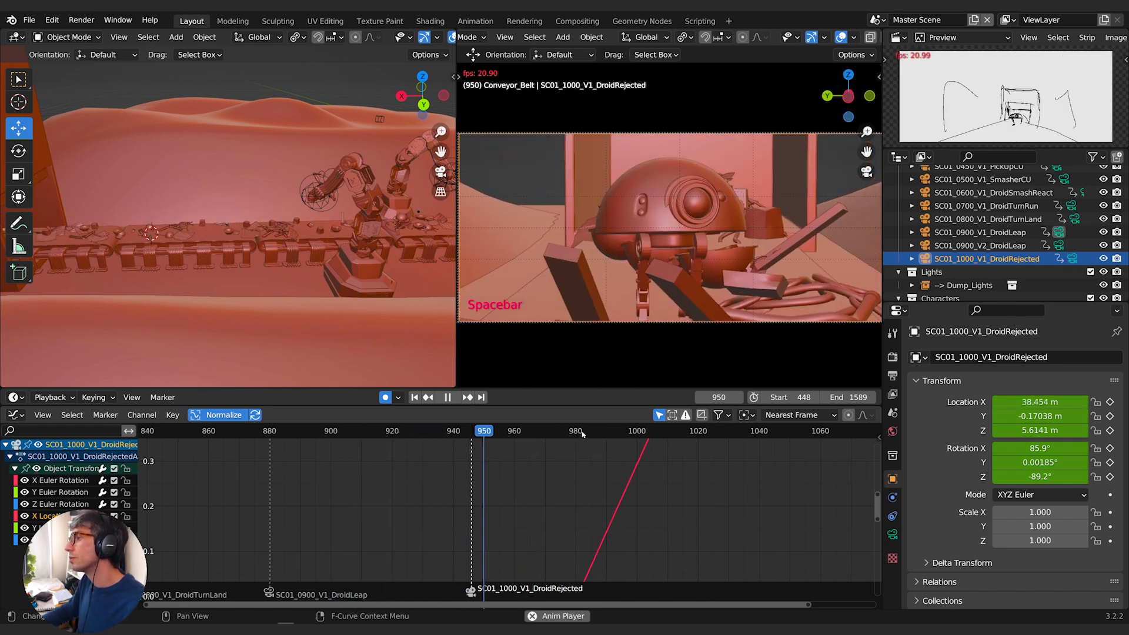
key(space)
click(395, 438)
key(space)
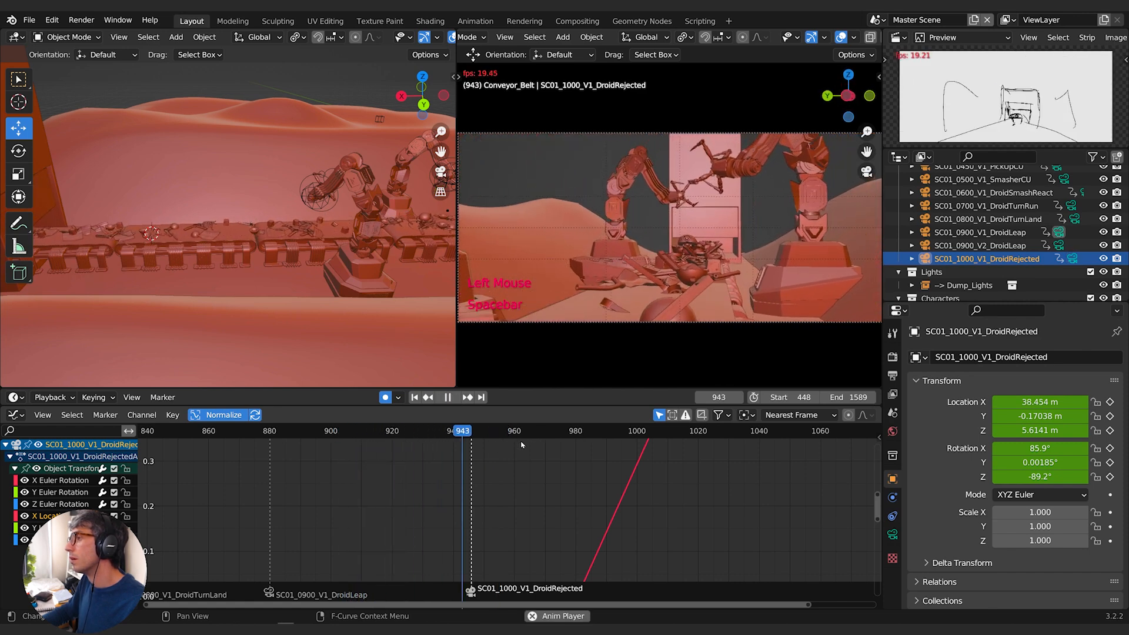
key(space)
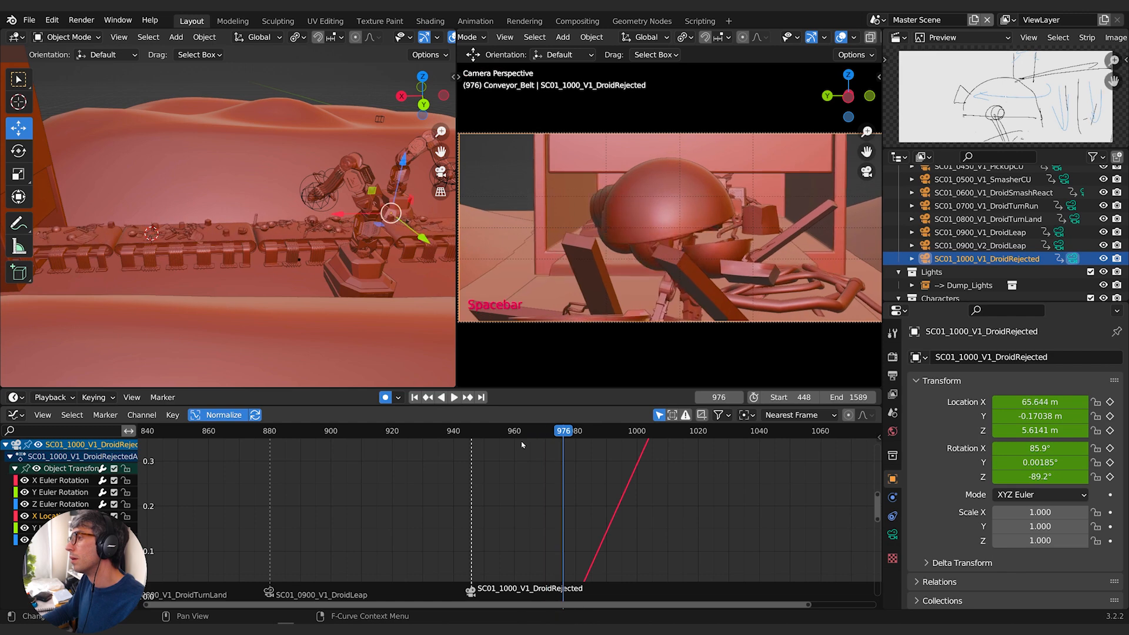
Select the Droid Rig, frame the view on it and enter Pose Mode.
scroll(380, 228, up, 2)
shift+middle_drag(380, 228, 292, 251)
click(379, 259)
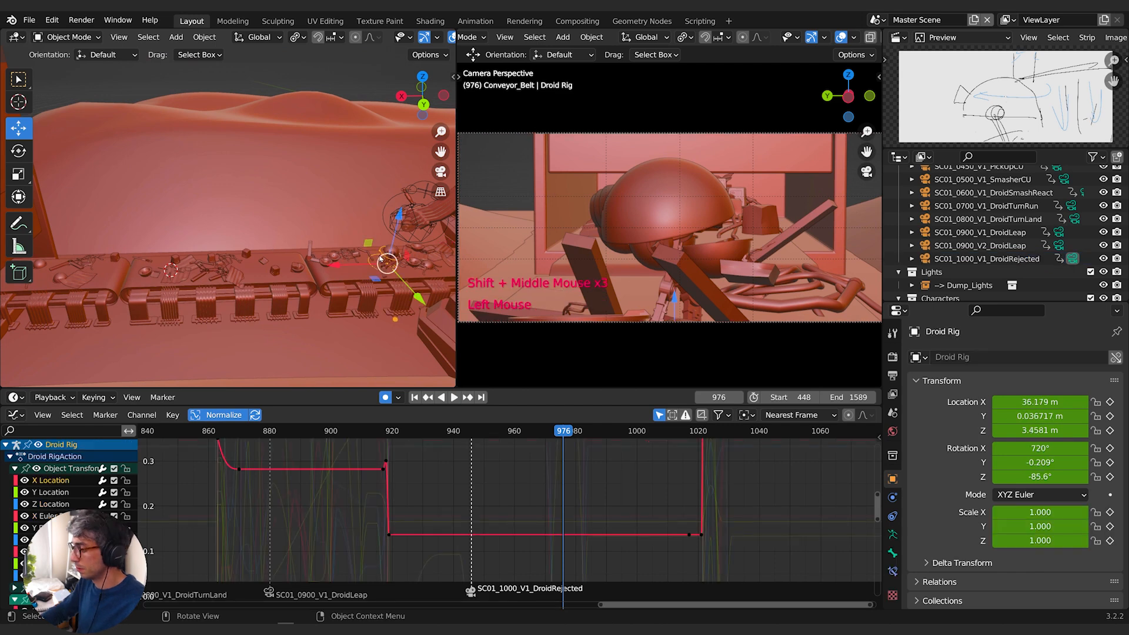
key(KP_Decimal)
key(Tab)
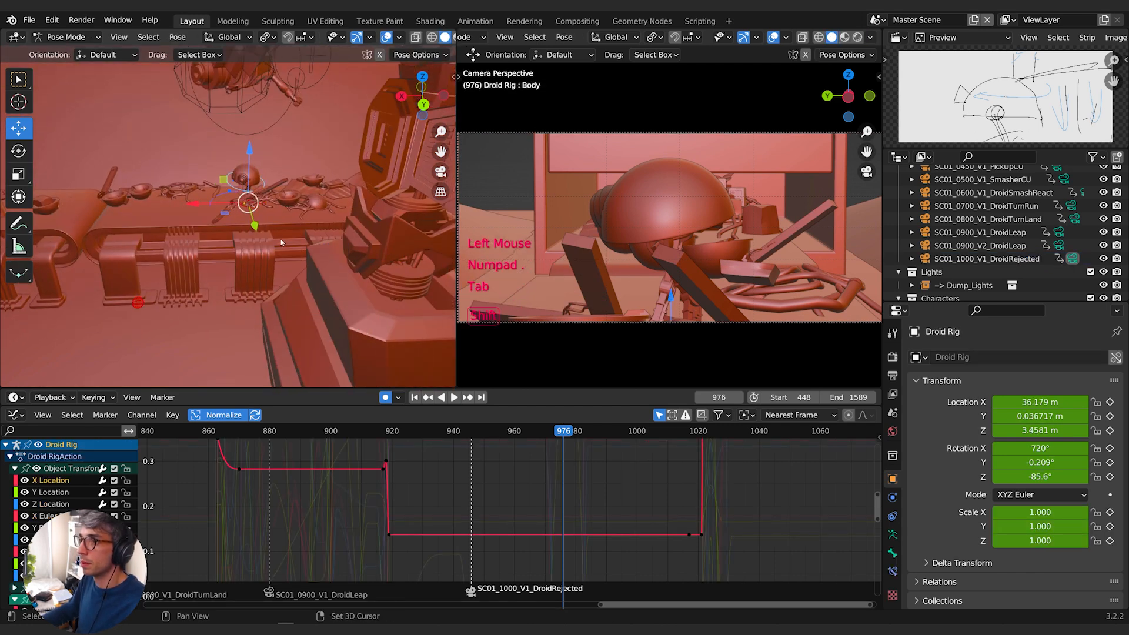
shift+middle_drag(302, 247, 339, 254)
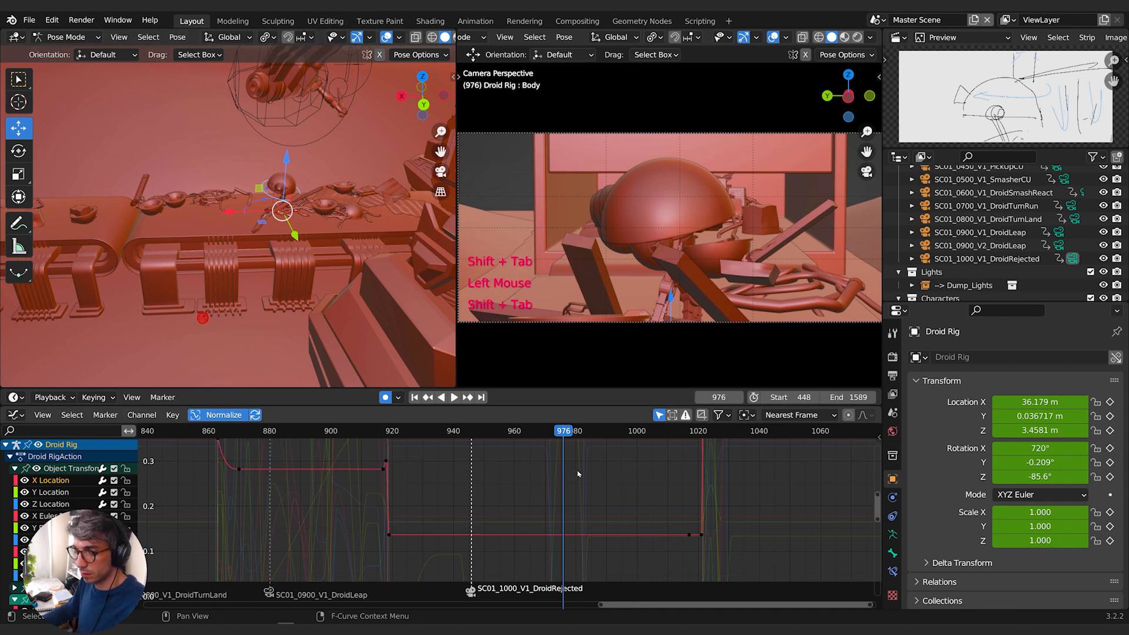
Display the rig's keyframes in the Dope Sheet, collapse the Object Transforms channels and scrub the pose around frames 975 to 984.
click(16, 415)
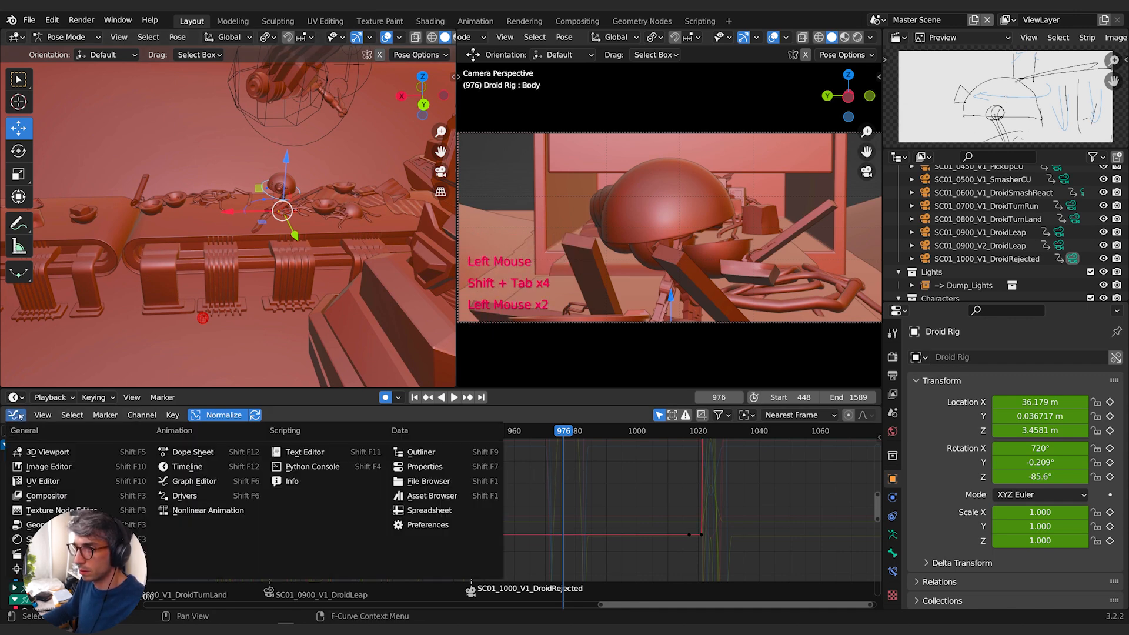
click(189, 452)
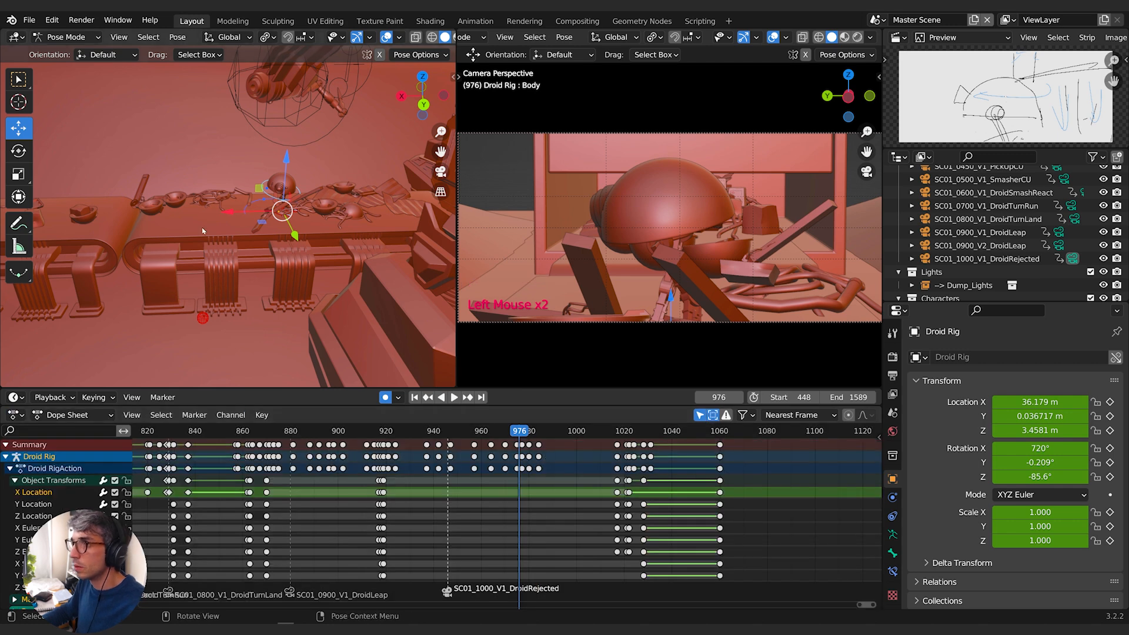
scroll(257, 230, up, 2)
scroll(583, 466, up, 8)
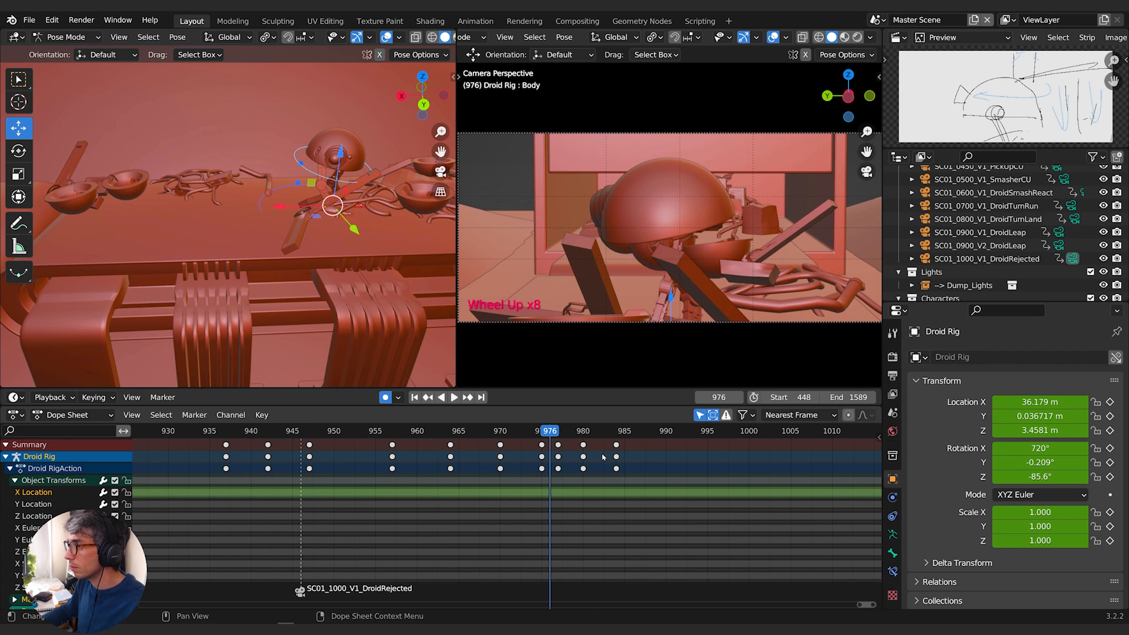
drag(549, 432, 541, 432)
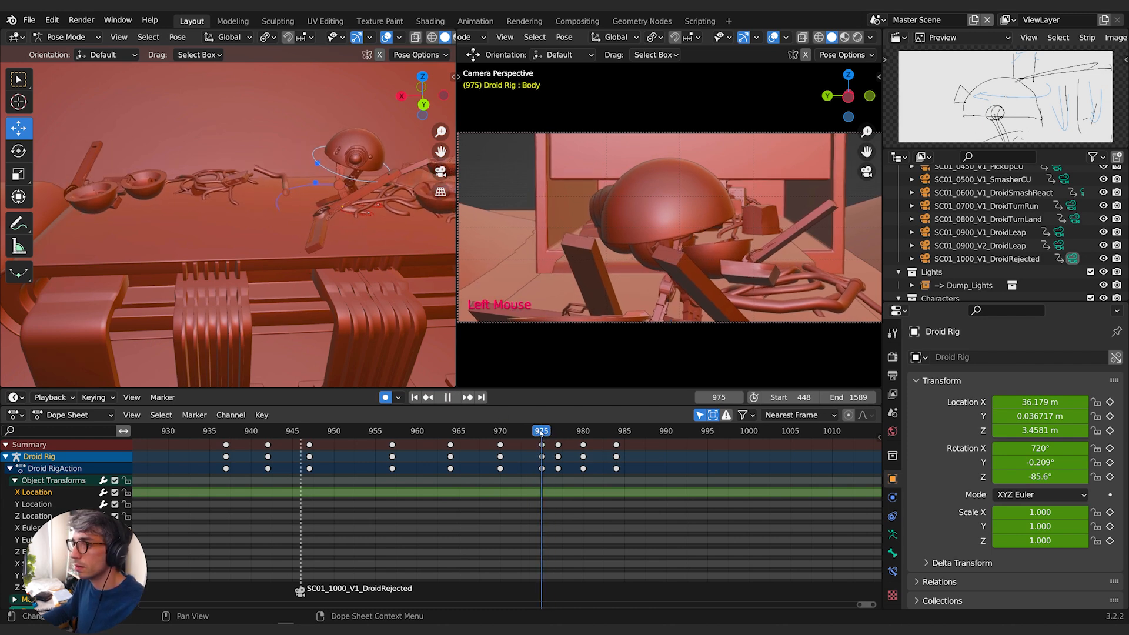
click(14, 481)
mouse_move(543, 433)
mouse_down()
mouse_move(609, 432)
mouse_move(538, 441)
mouse_up()
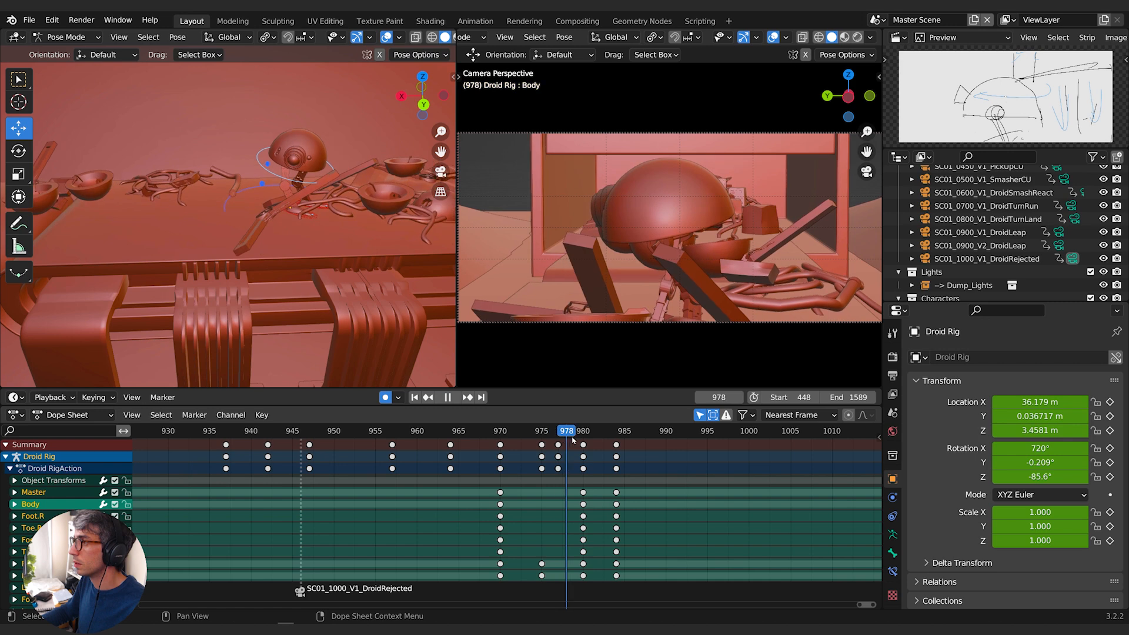
drag(606, 437, 559, 446)
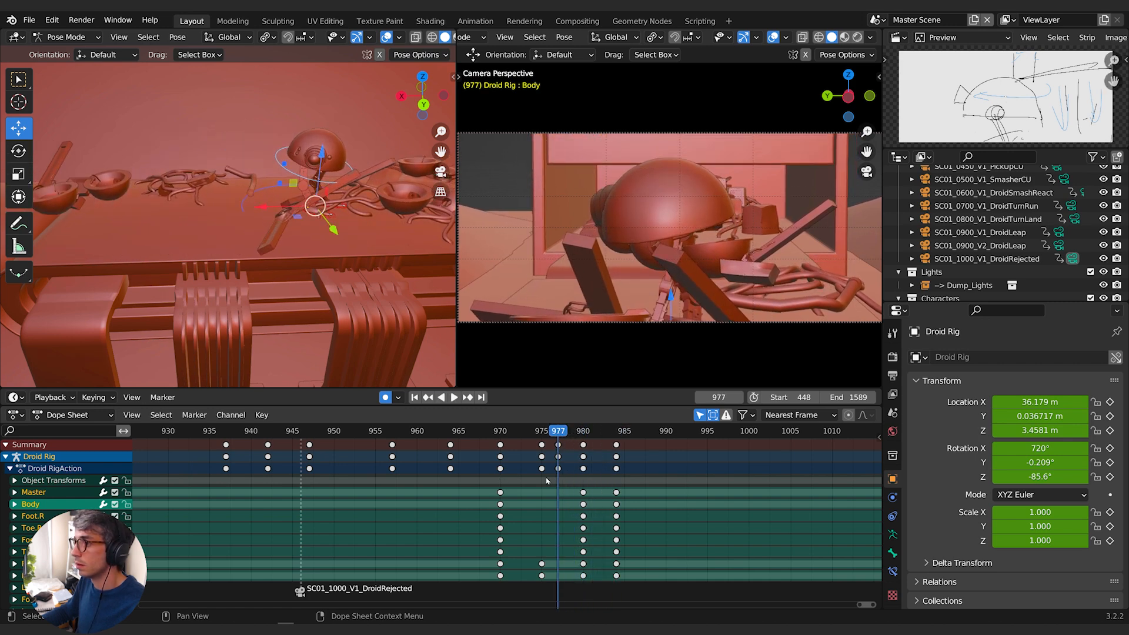
Move the lone foot keyframe at frame 977 to frame 975 to align it with the neighbouring control keys.
click(558, 450)
middle_drag(575, 519, 598, 470)
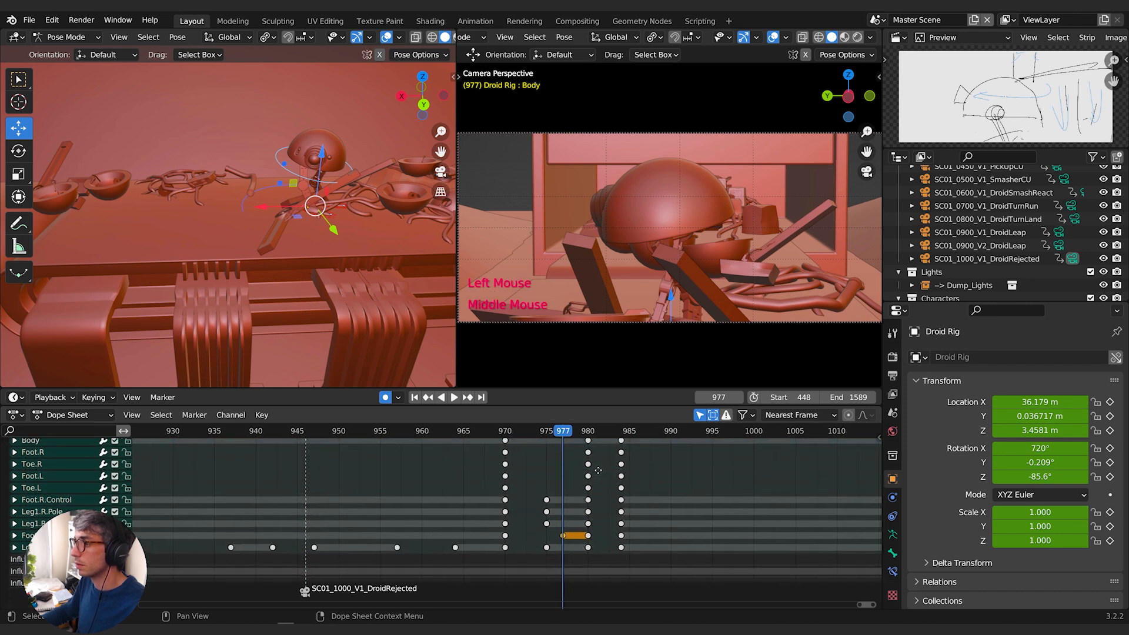
key(g)
click(547, 536)
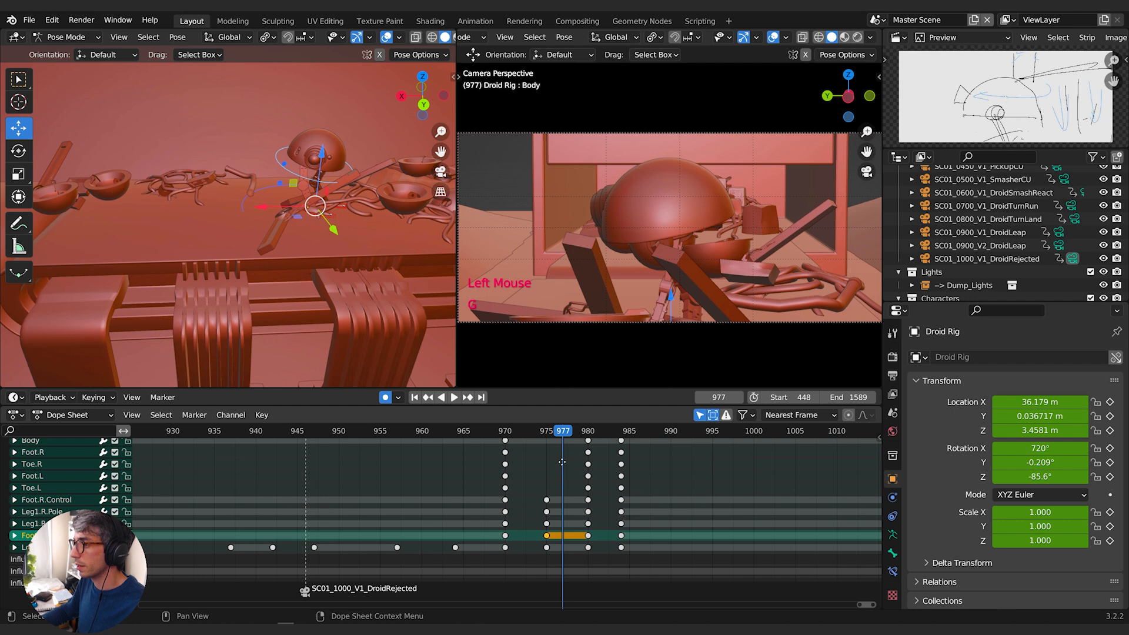
Scrub the start of the DroidRejected shot between frame 970 and the camera marker, stopping at frame 950.
middle_drag(566, 493, 567, 557)
drag(558, 434, 505, 442)
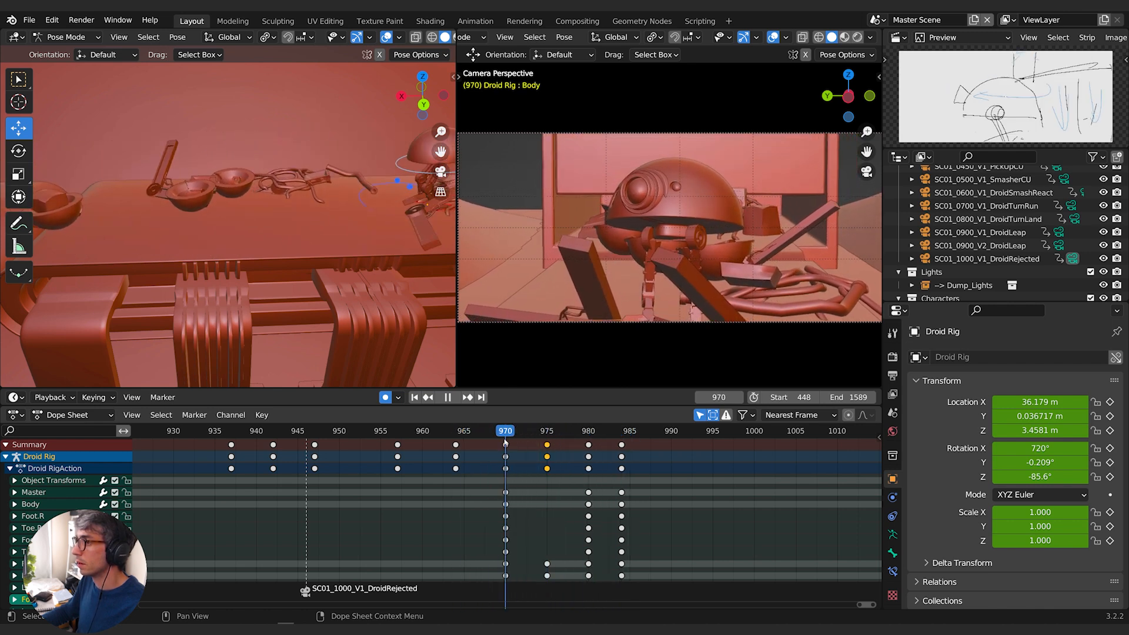
middle_drag(514, 448, 645, 475)
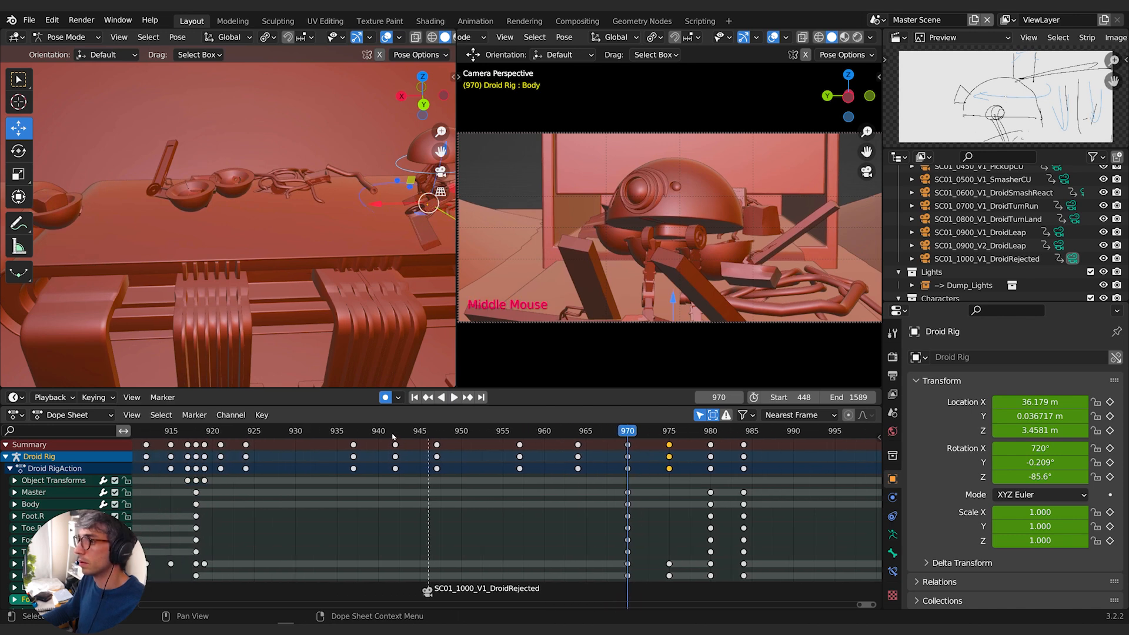
drag(327, 436, 464, 438)
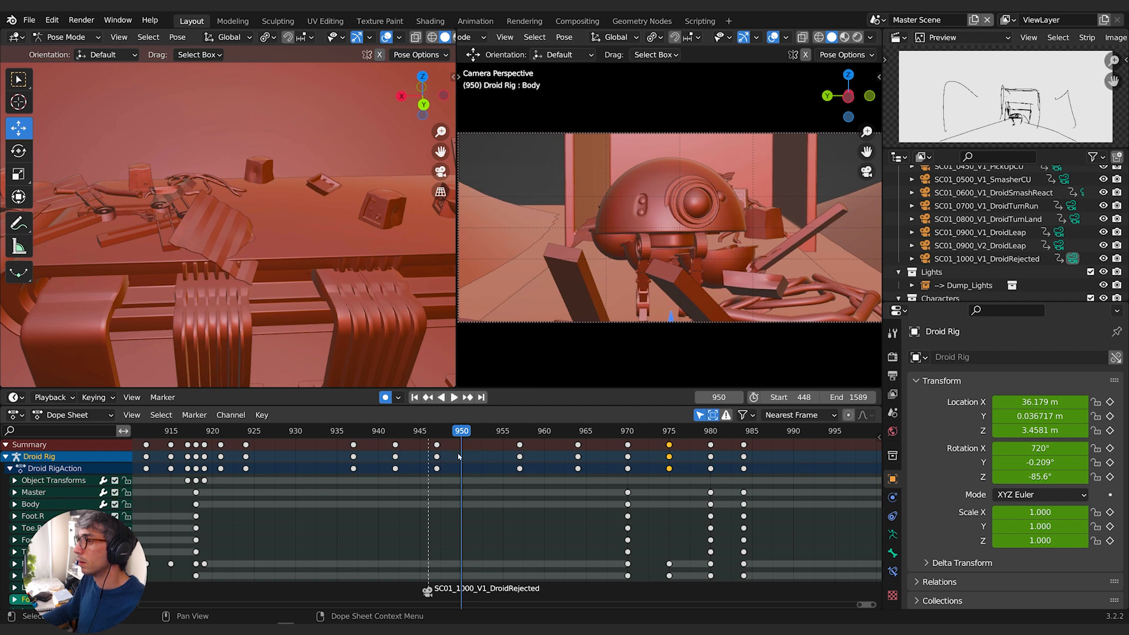
middle_drag(533, 479, 501, 489)
click(501, 490)
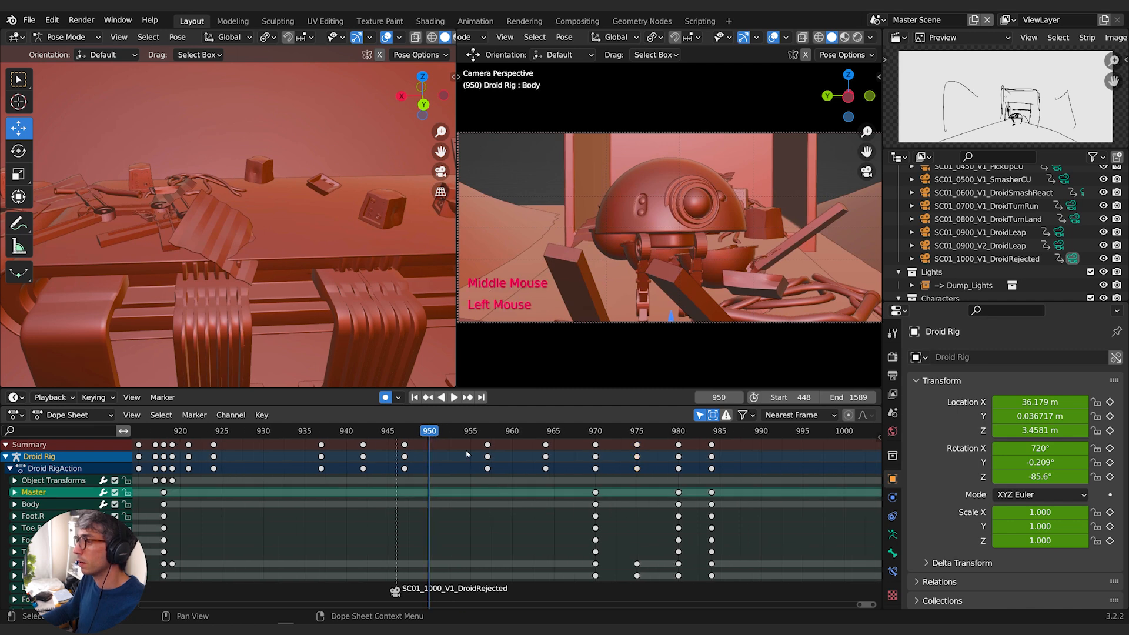
Delete the Droid Rig keyframes at frames 957 and 964 and select all of its keyframes from 970 to 984.
drag(580, 461, 580, 461)
key(x)
click(574, 452)
drag(646, 445, 743, 451)
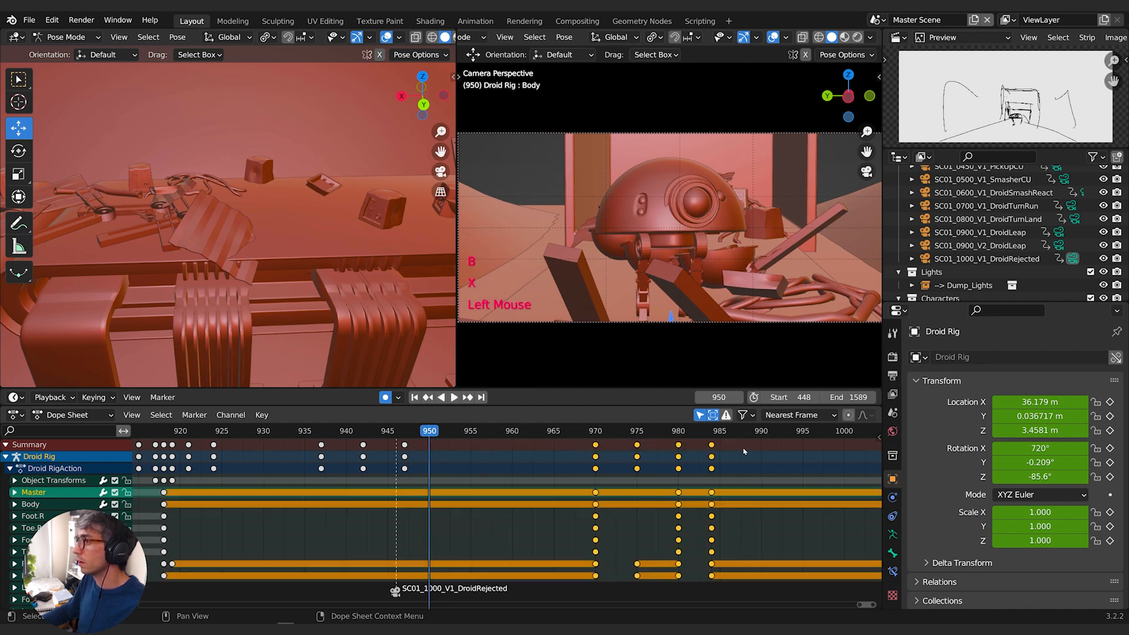
Move the selected Droid Rig keyframes 20 frames earlier so they start at frame 950, and play the shot from frame 946.
key(g)
click(439, 443)
key(space)
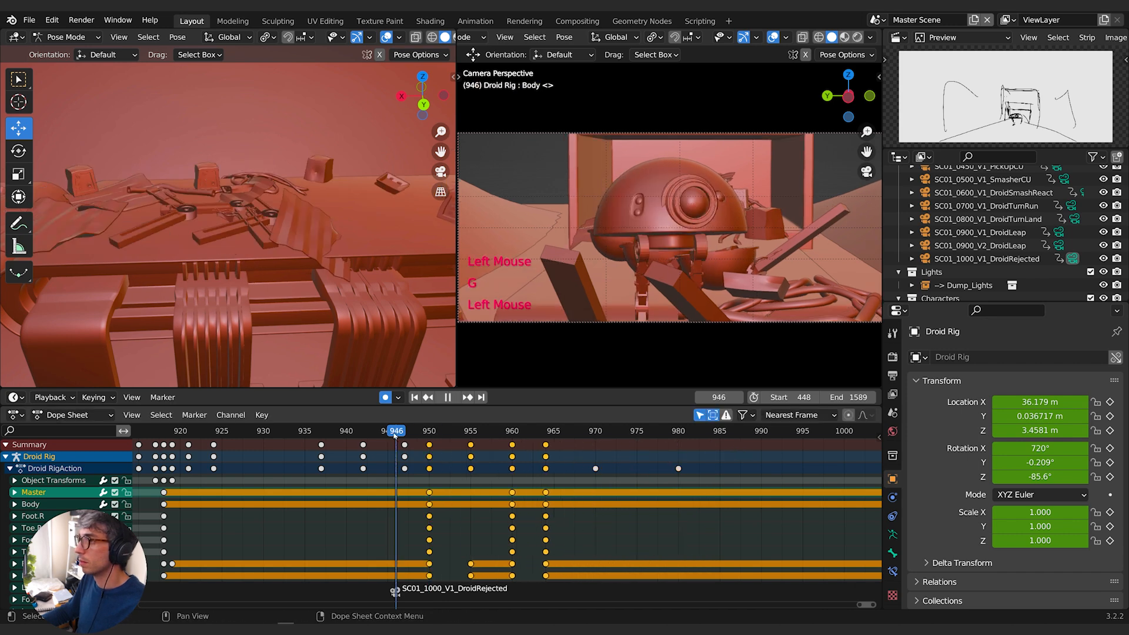
key(space)
Move the Droid Rig keyframes at frames 960 and 964 ten frames later, to 970 and 974.
click(585, 457)
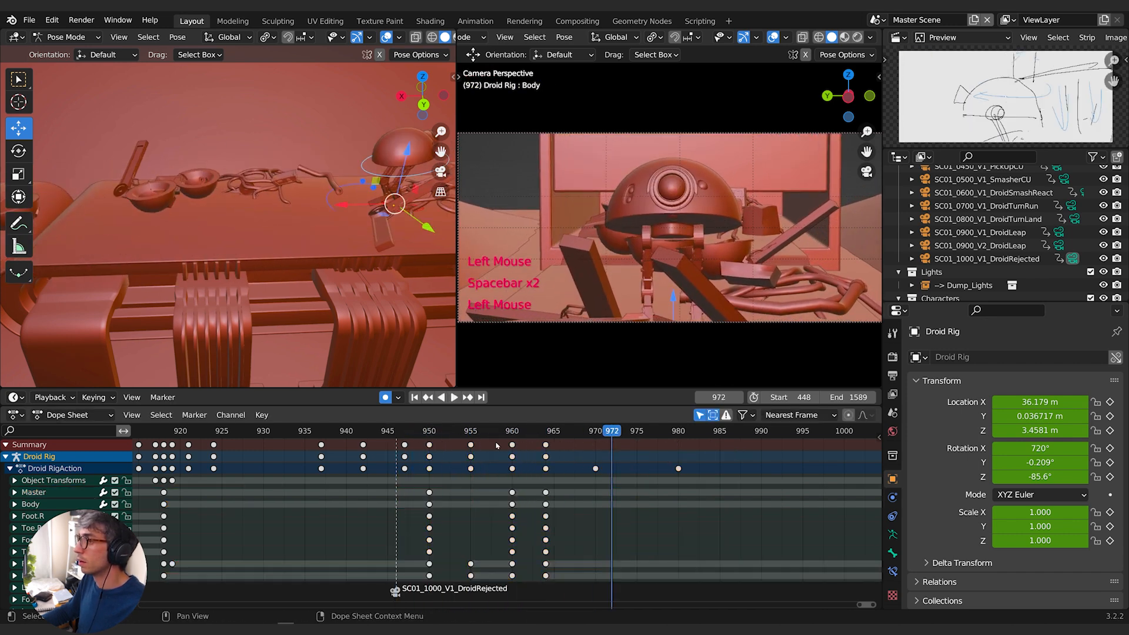
click(586, 456)
key(g)
drag(559, 448, 559, 449)
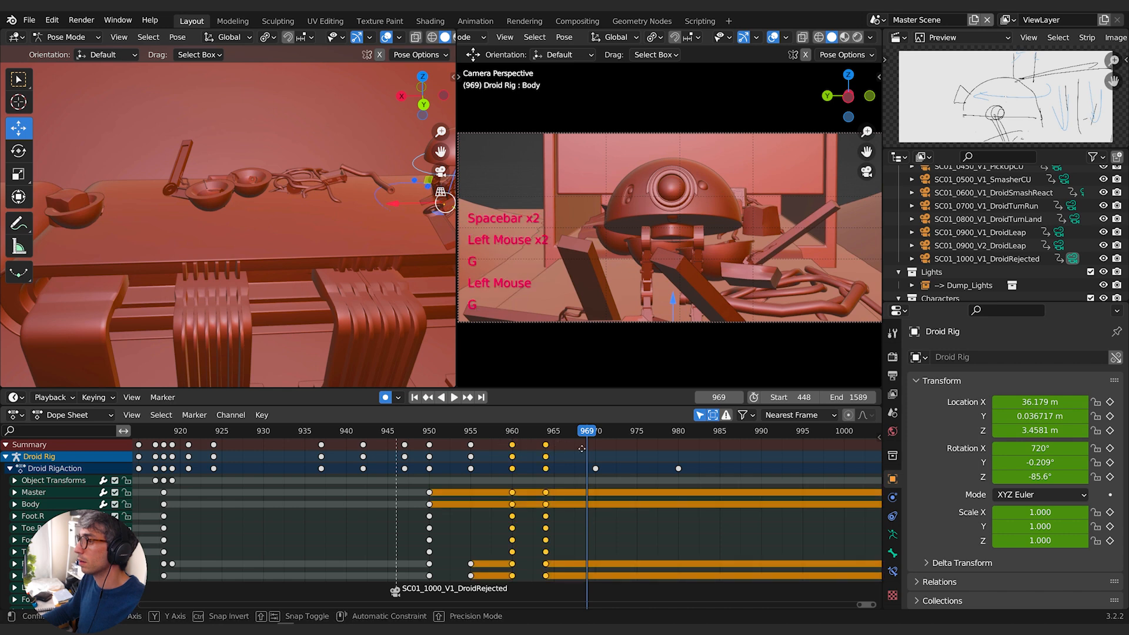
key(g)
click(639, 454)
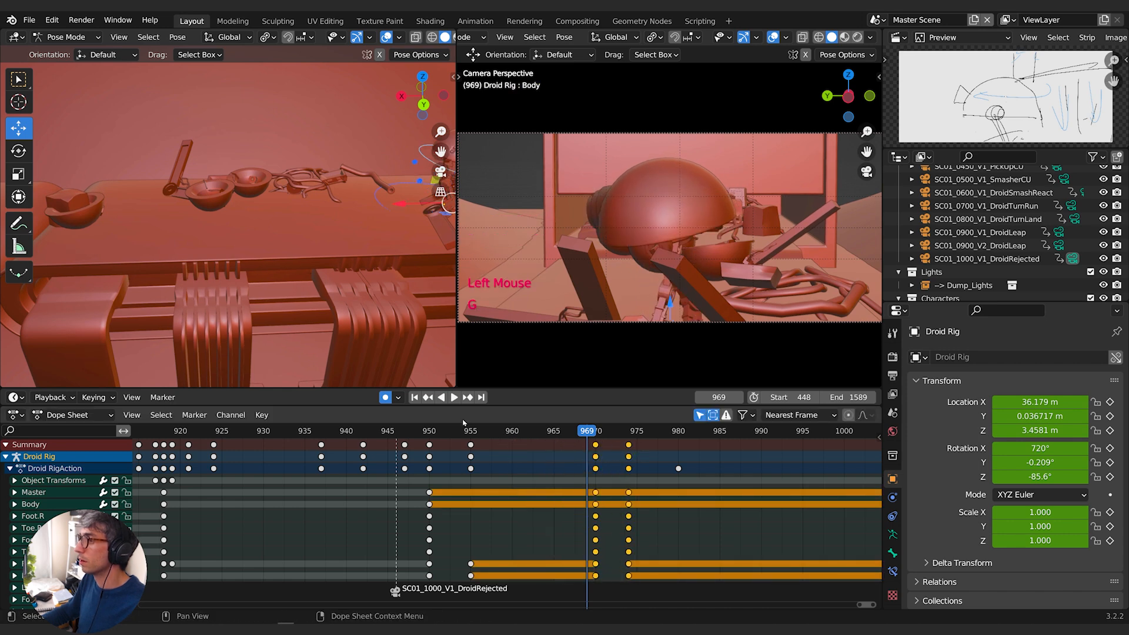
Play the shot from about frame 946 and move the droid's pose keyframes at frame 974 to frame 980.
click(389, 432)
key(space)
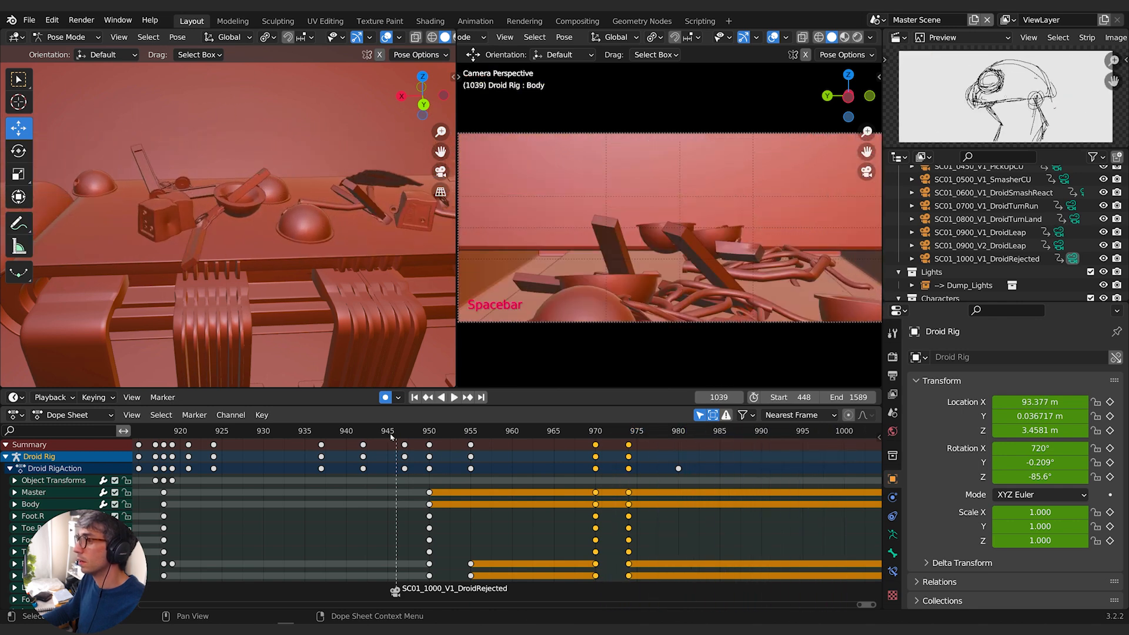
click(392, 437)
key(space)
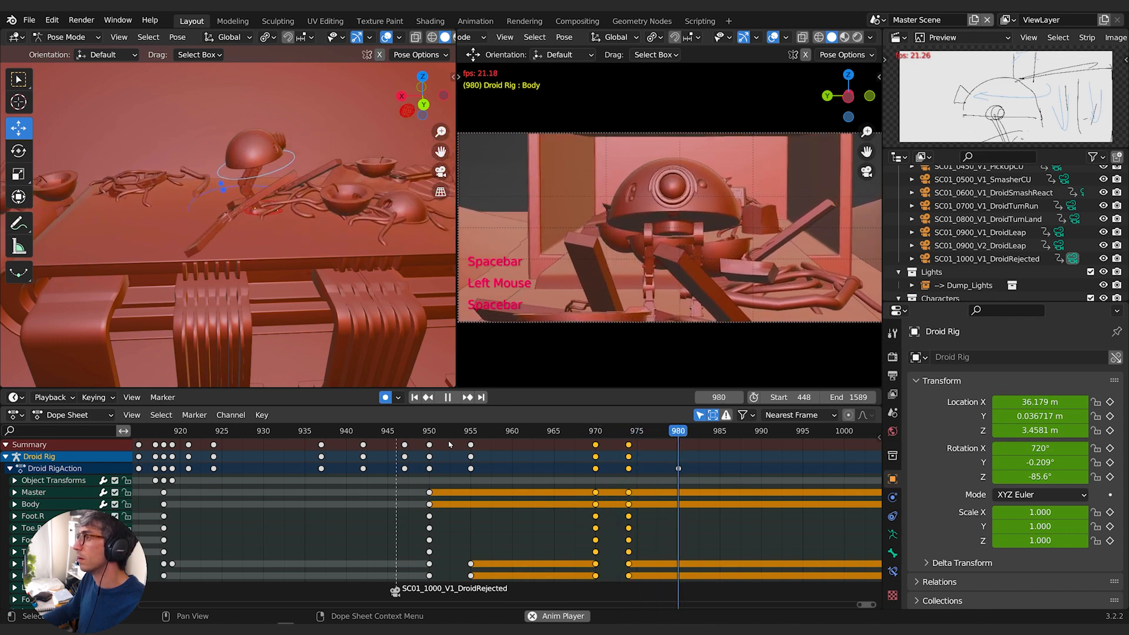
key(space)
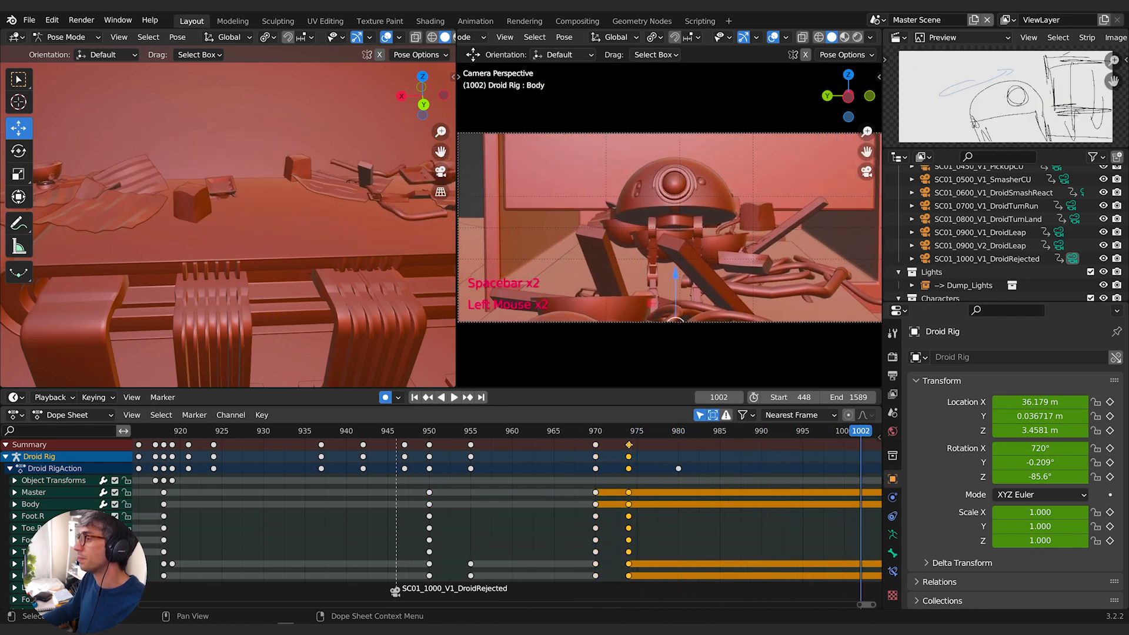
key(g)
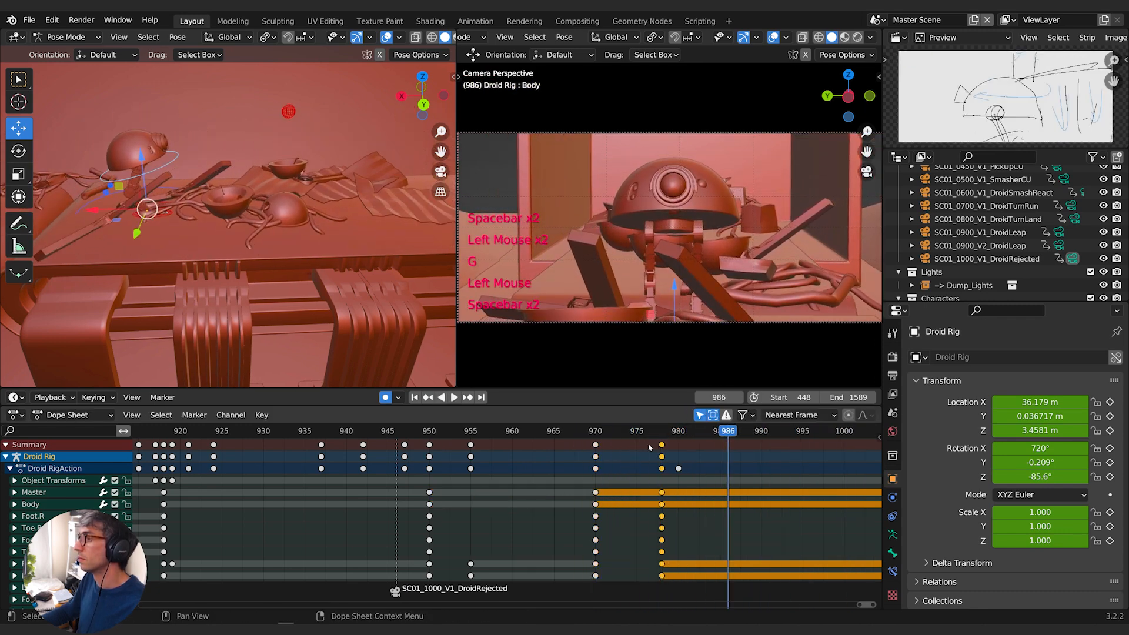
click(675, 445)
Play back the DroidRejected shot from near its camera marker to review the droid's retimed turn.
key(space)
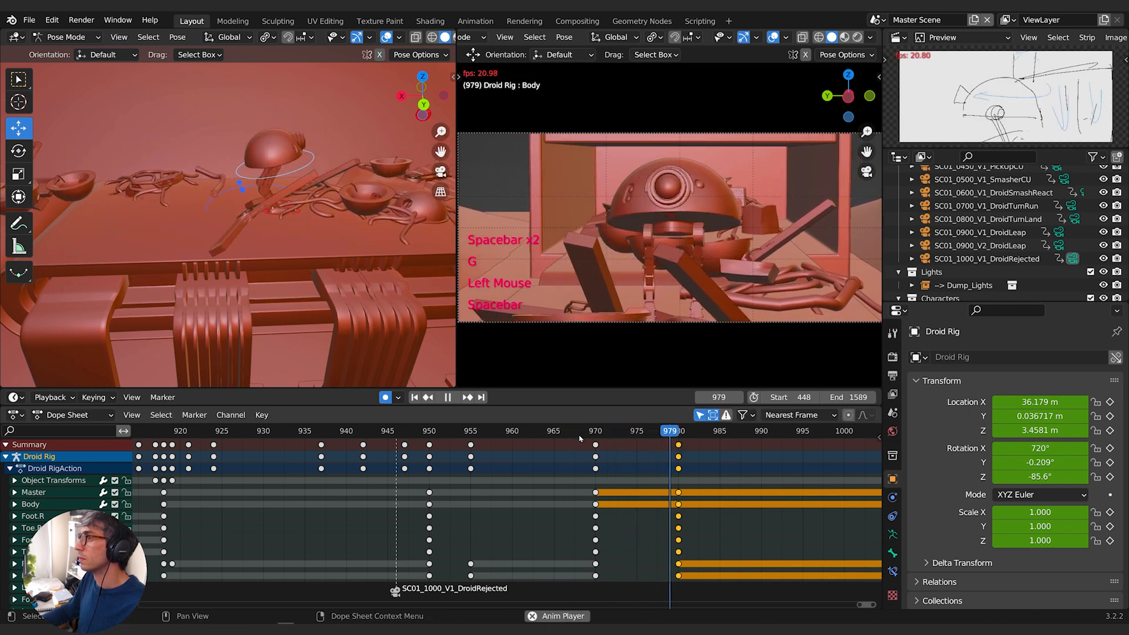
key(space)
click(404, 432)
key(space)
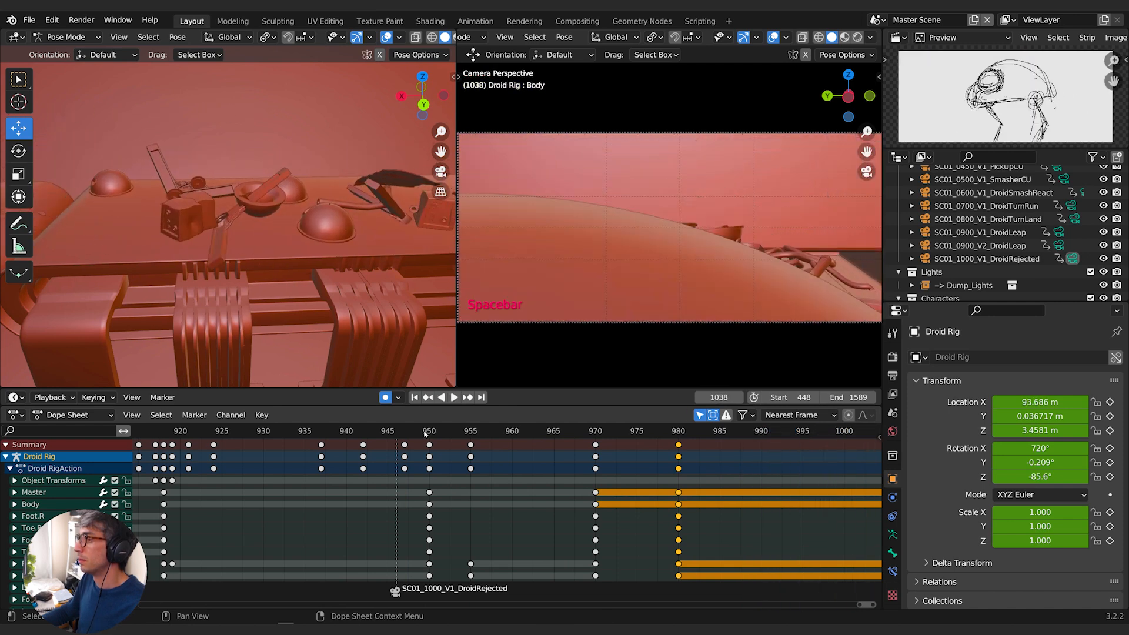
click(425, 434)
key(space)
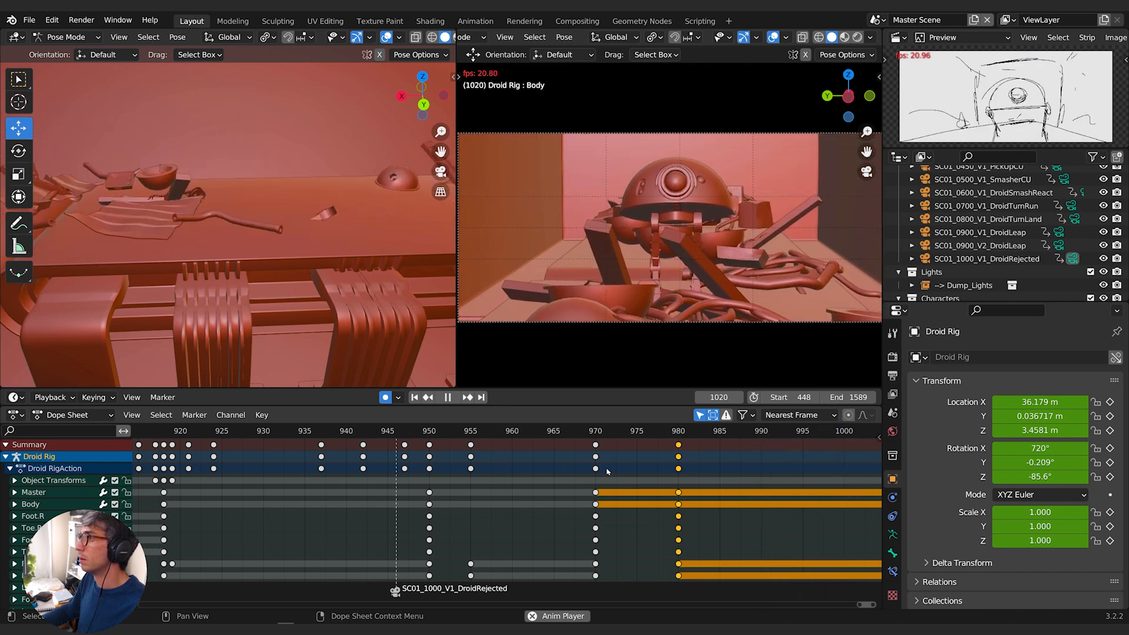
key(space)
middle_drag(876, 464, 705, 455)
scroll(716, 453, down, 2)
mouse_move(727, 436)
mouse_down()
mouse_move(764, 436)
mouse_move(674, 442)
mouse_up()
click(729, 445)
key(g)
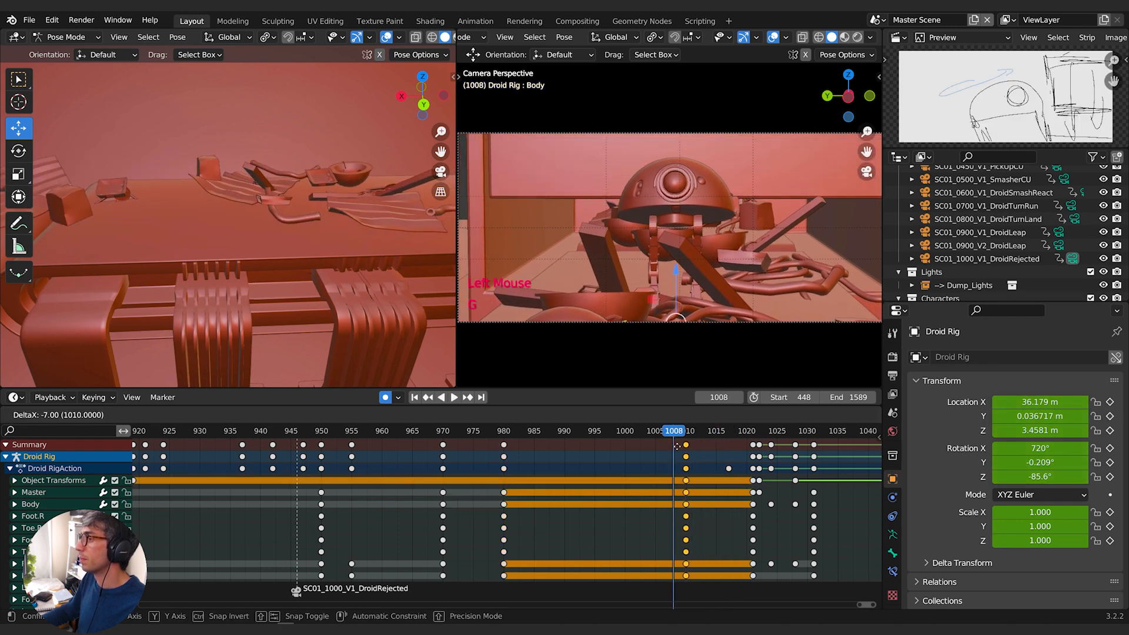
key(Escape)
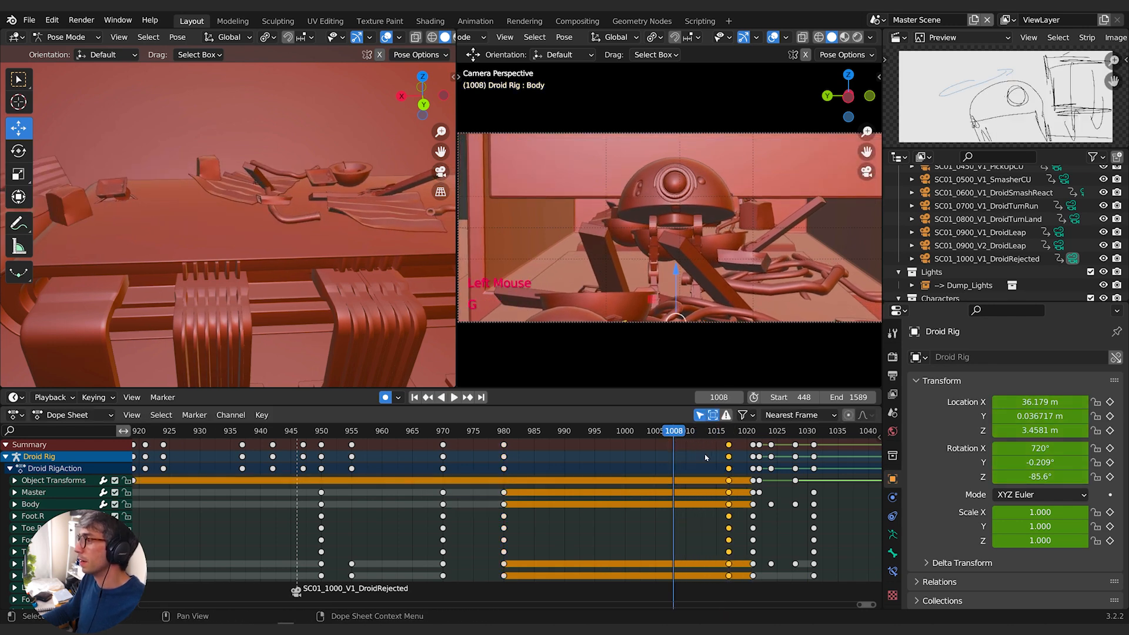
middle_drag(710, 457, 665, 464)
drag(686, 434, 693, 433)
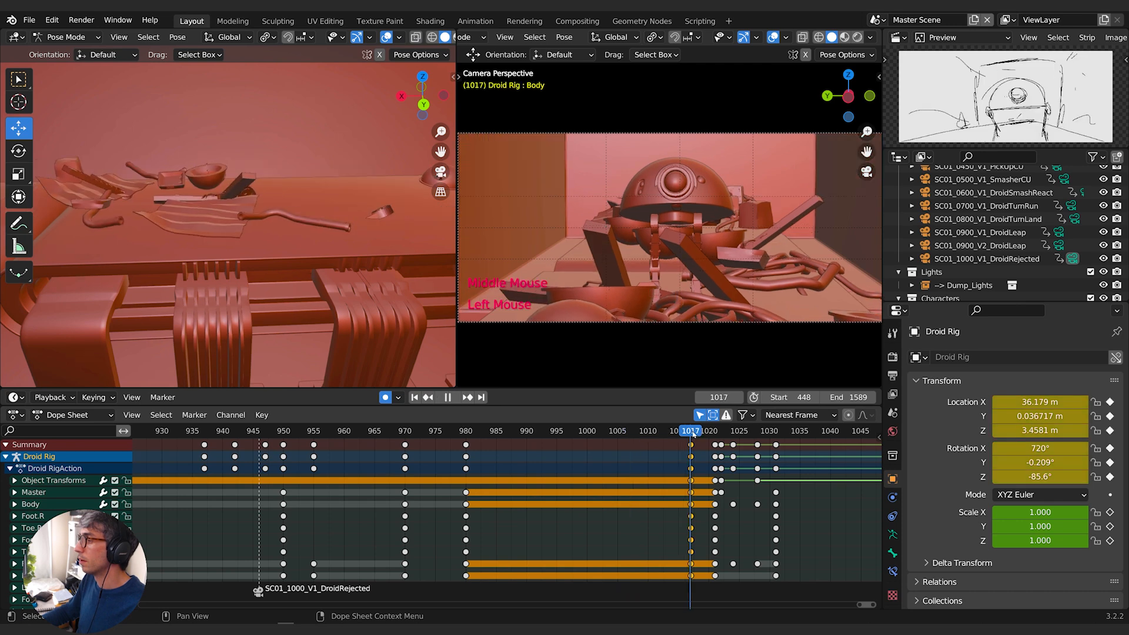
key(a)
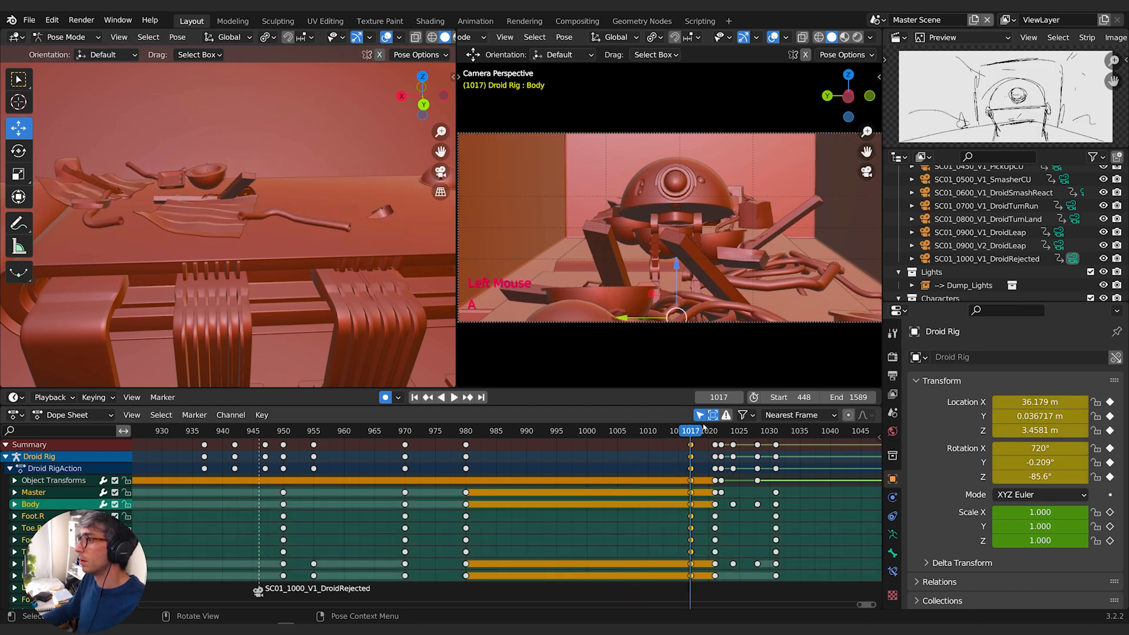
key(g)
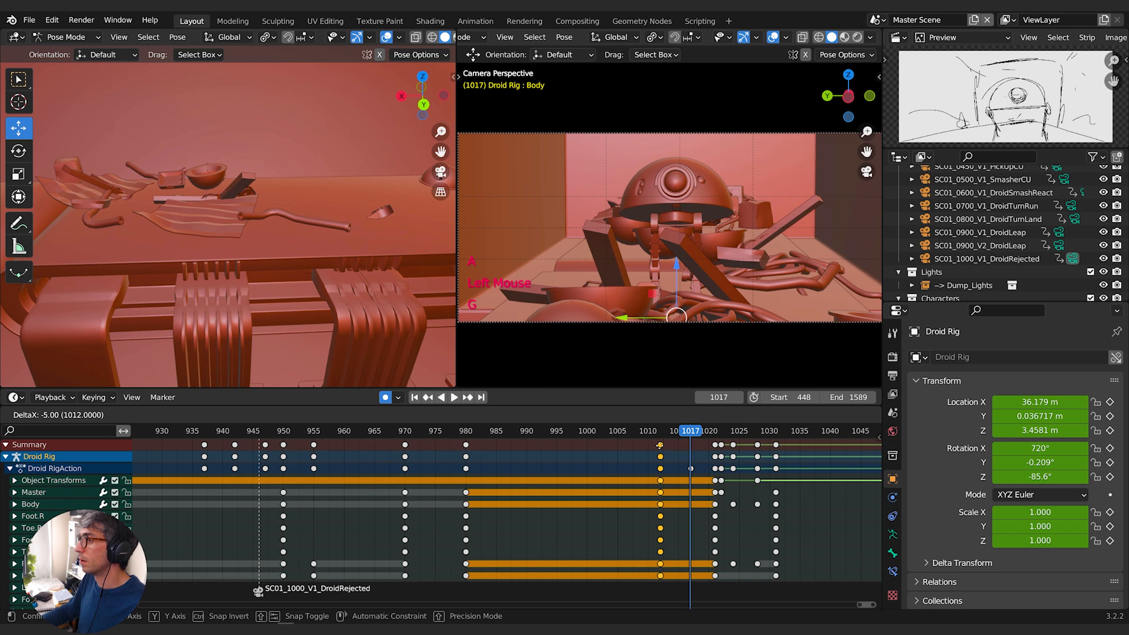
right_click(659, 447)
Turn off the Dope Sheet's selected-only filter and move the summary keyframe at frame 1017 to frame 1010.
click(699, 416)
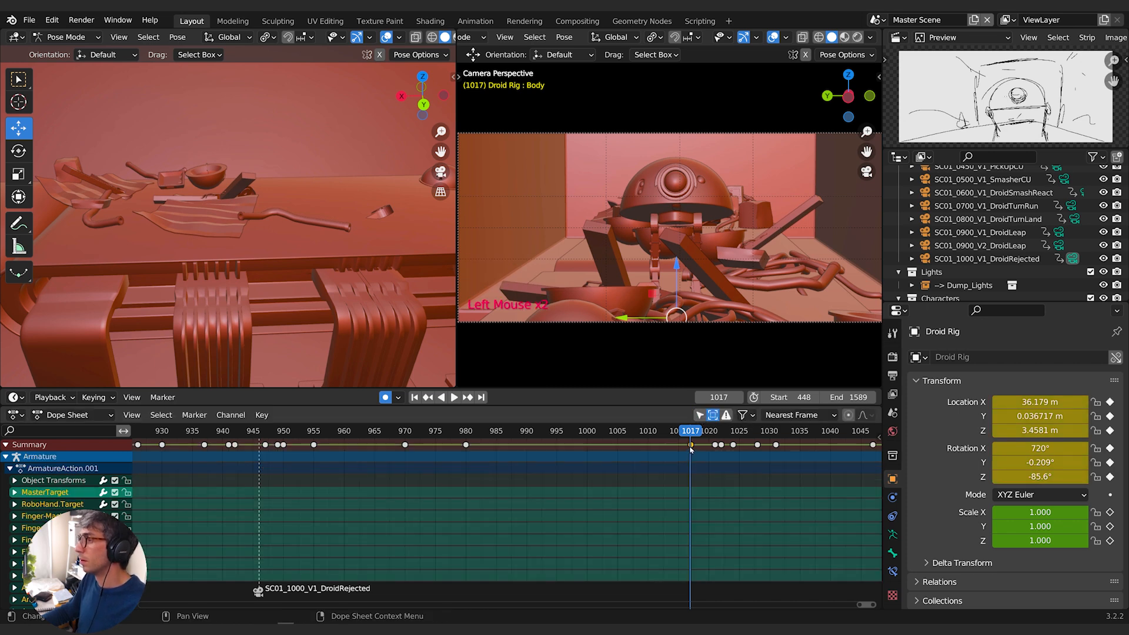
click(690, 449)
key(g)
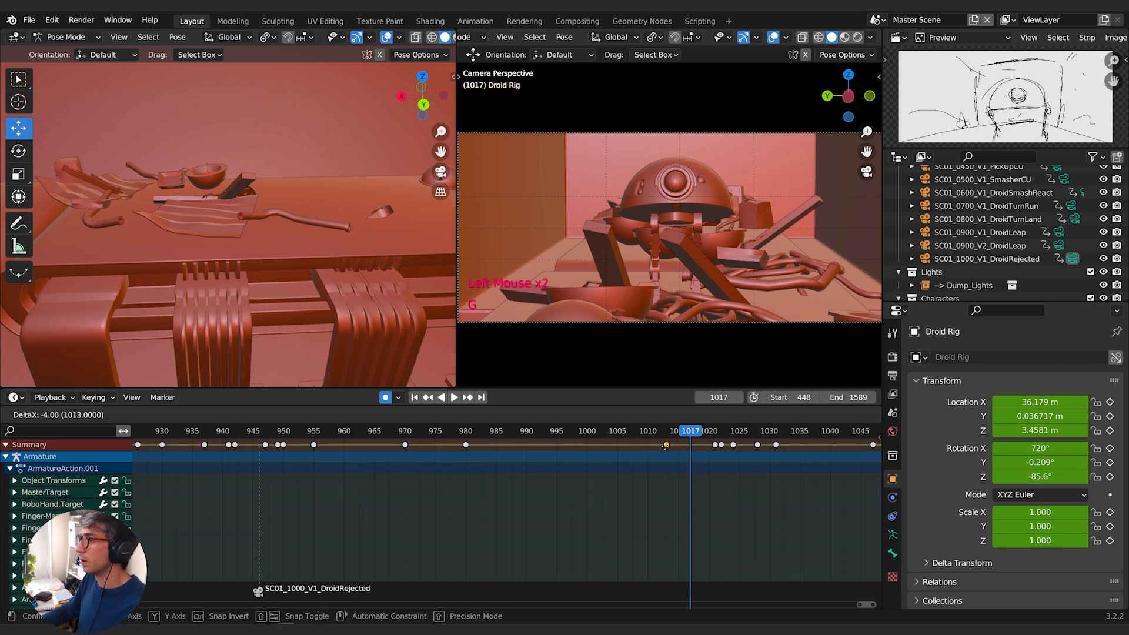
click(647, 445)
Lower the droid's Body control along global Z at frame 1021 to crouch it before the leap.
drag(688, 435, 715, 440)
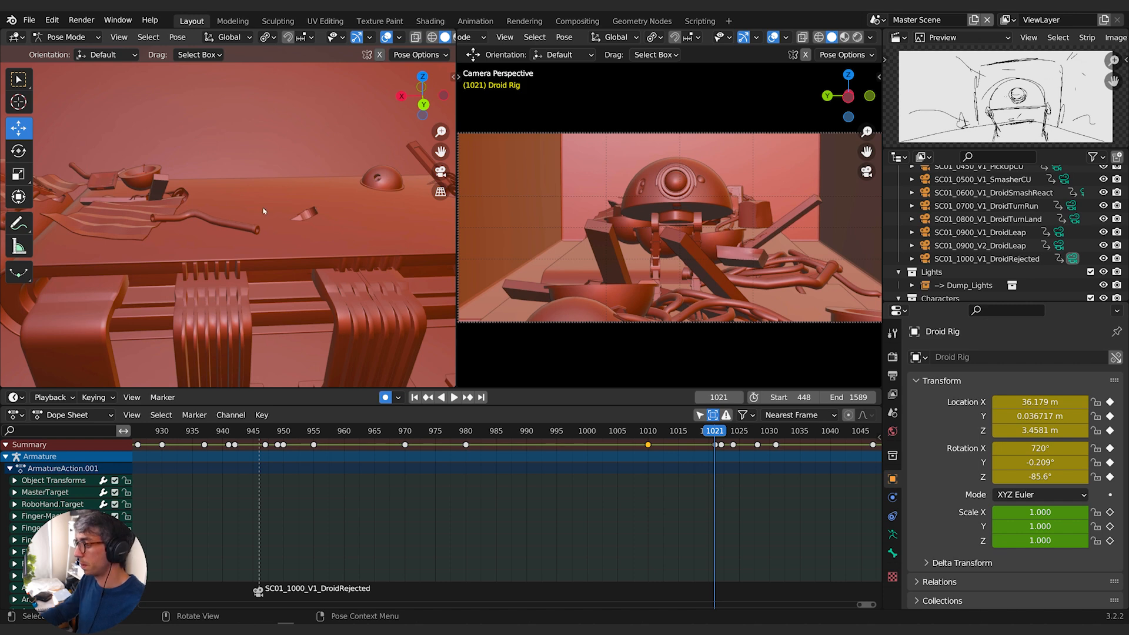
middle_drag(264, 210, 77, 166)
scroll(188, 294, down, 2)
key(KP_Decimal)
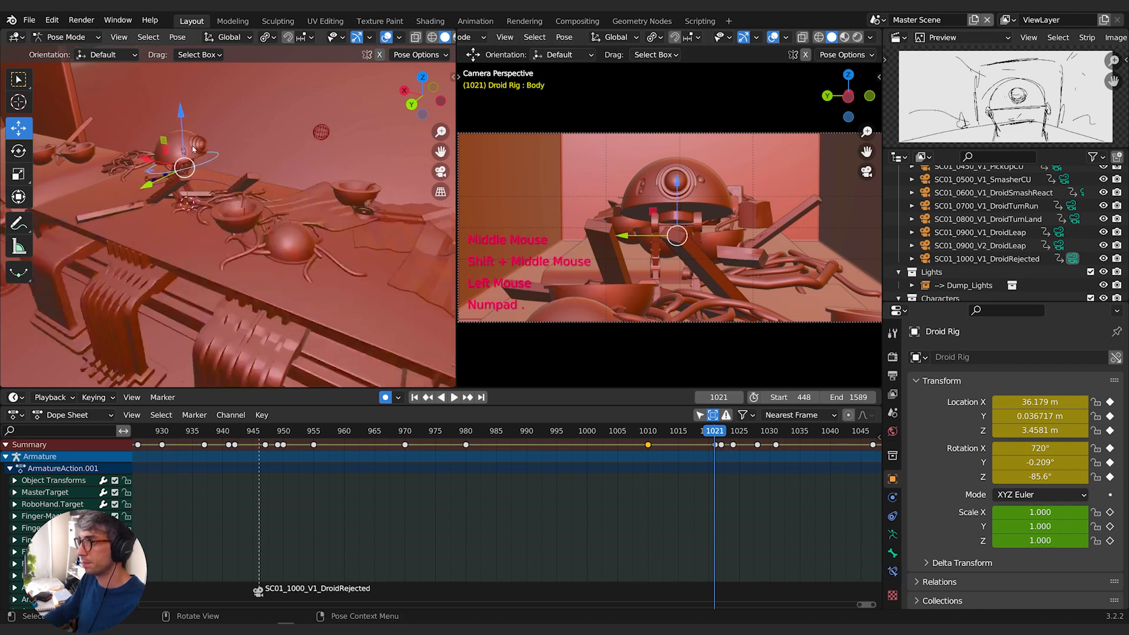
middle_drag(194, 149, 266, 165)
key(g)
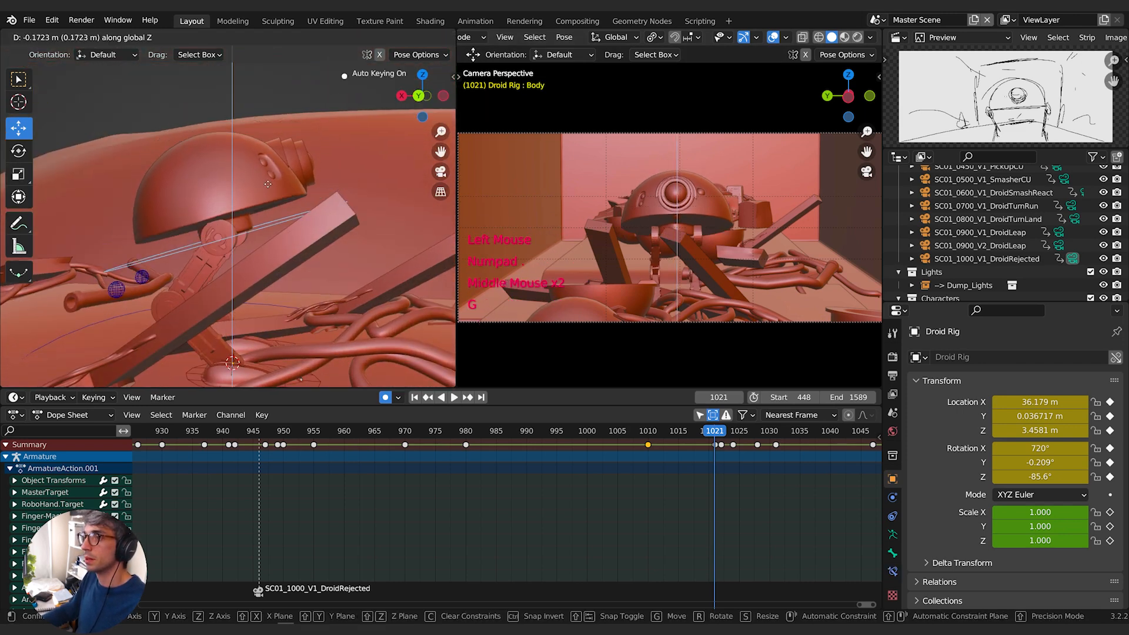
click(342, 189)
Lower the droid's Look Control at frame 1021 so the eye aims lower in the crouched pose.
scroll(342, 189, down, 1)
shift+middle_drag(341, 189, 275, 197)
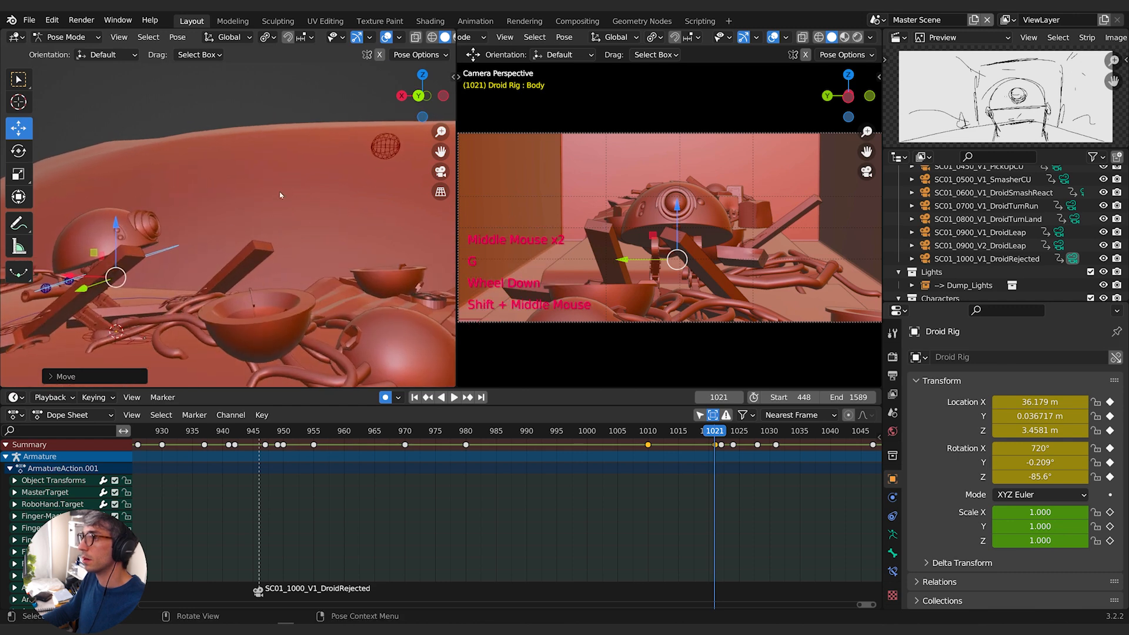
click(385, 147)
key(g)
key(g)
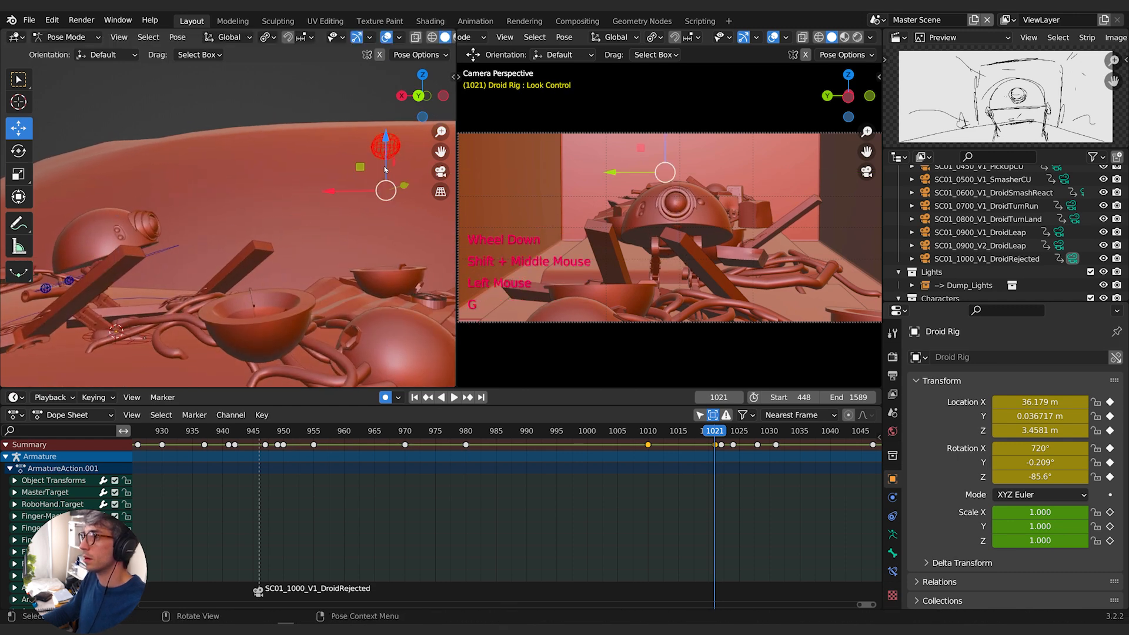
click(377, 239)
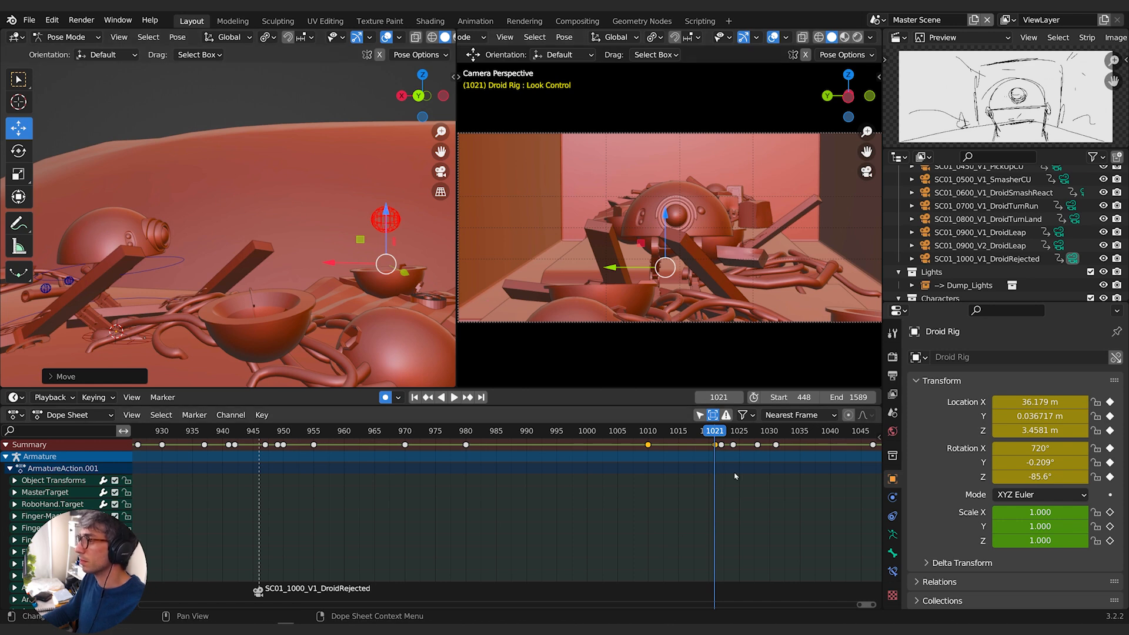
Play back the crouch and leap from around frames 1000 and 1012 to check the new pose.
middle_drag(732, 476, 656, 472)
drag(638, 432, 507, 423)
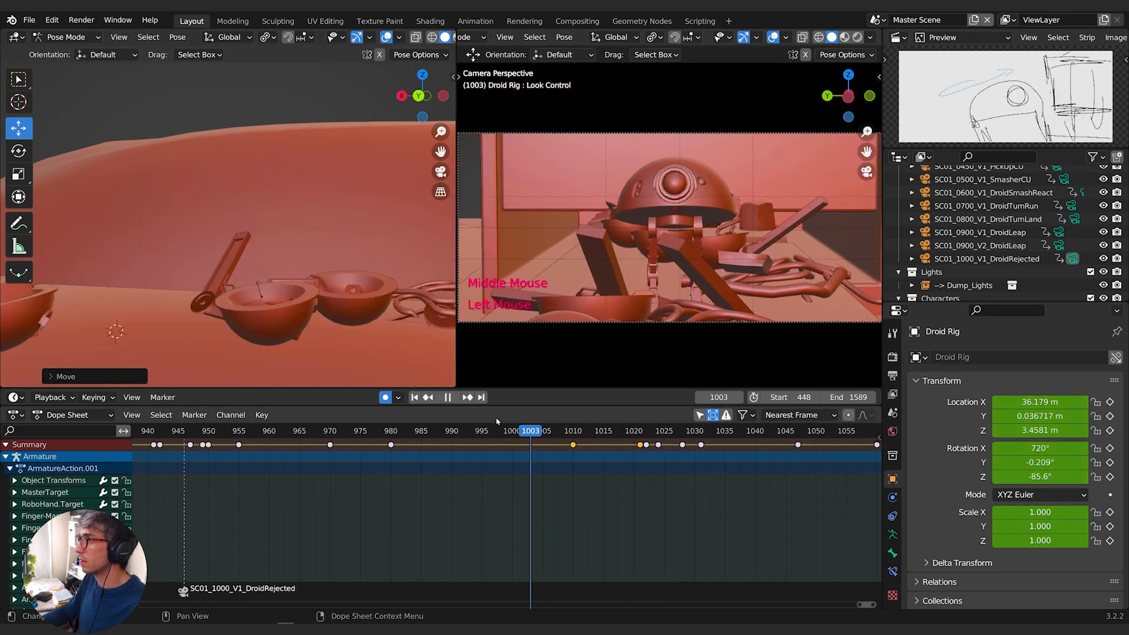
key(space)
key(space)
click(588, 440)
key(space)
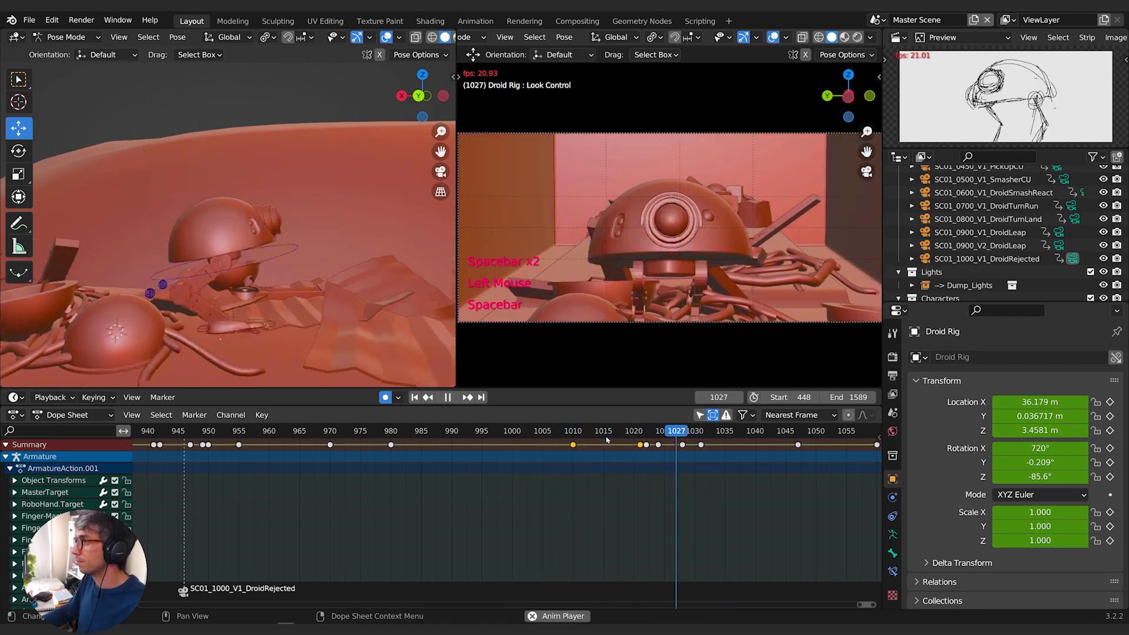
key(space)
Move the summary keyframe at frame 1010 back to frame 1017.
drag(576, 435, 633, 435)
click(573, 453)
click(573, 445)
key(g)
click(614, 448)
Play back the DroidRejected shot from around frames 1006 and 970 to review the shortened crouch timing.
key(space)
click(550, 434)
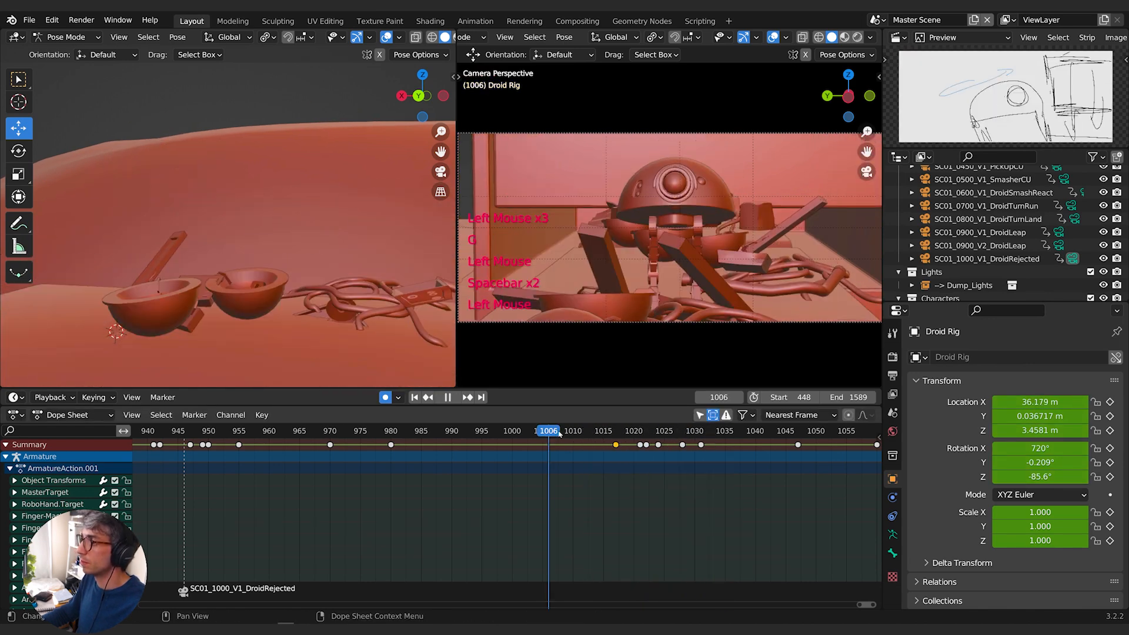
key(space)
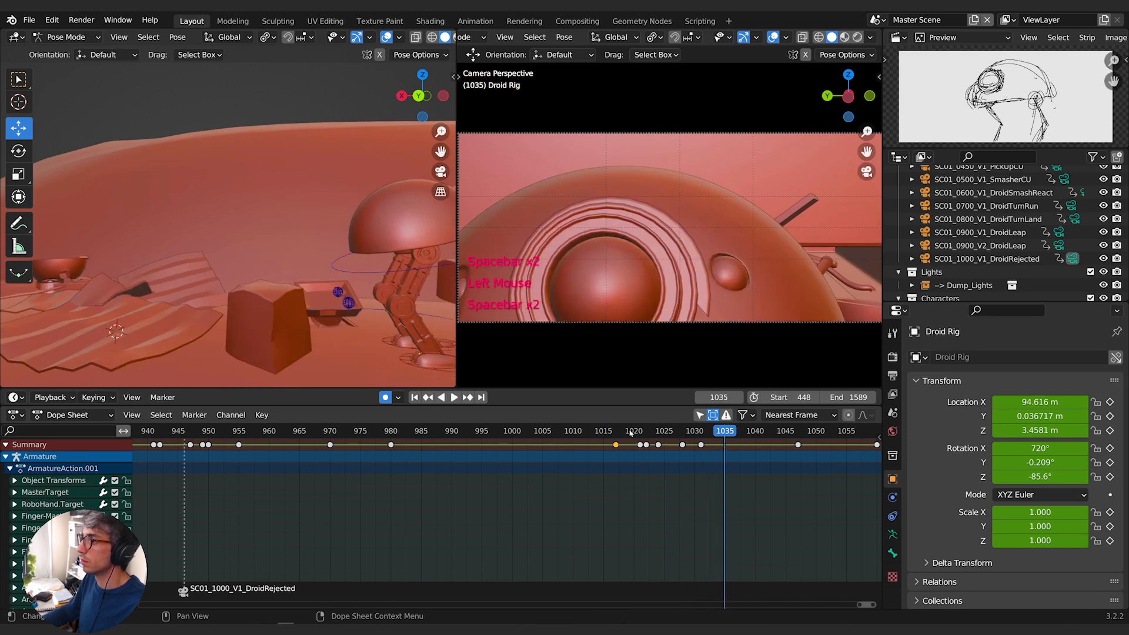
click(332, 433)
key(space)
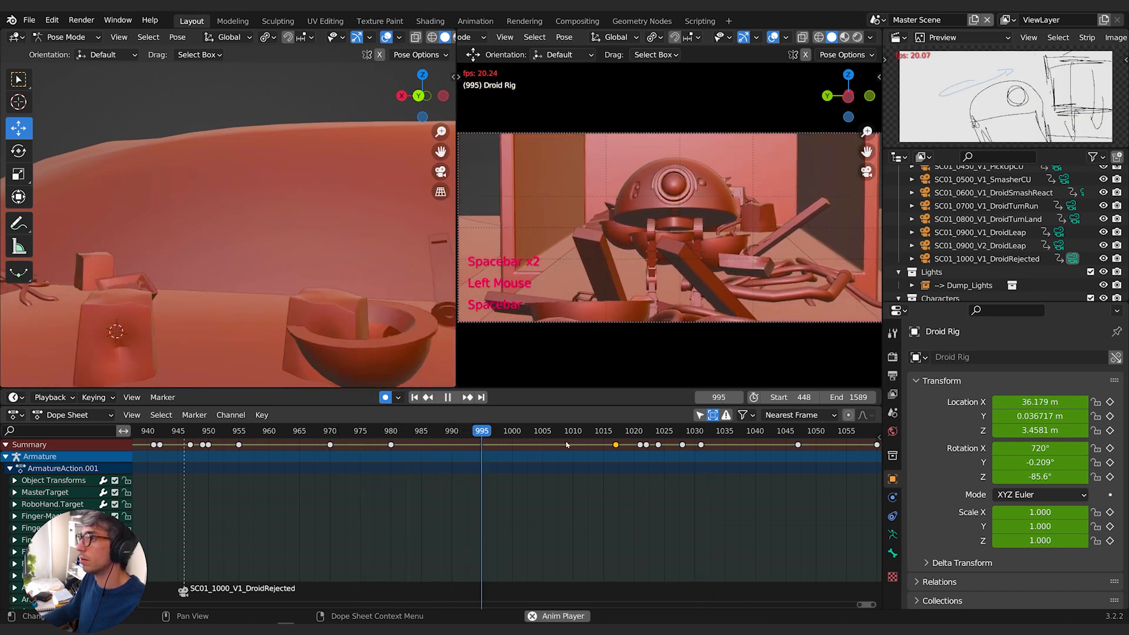
key(space)
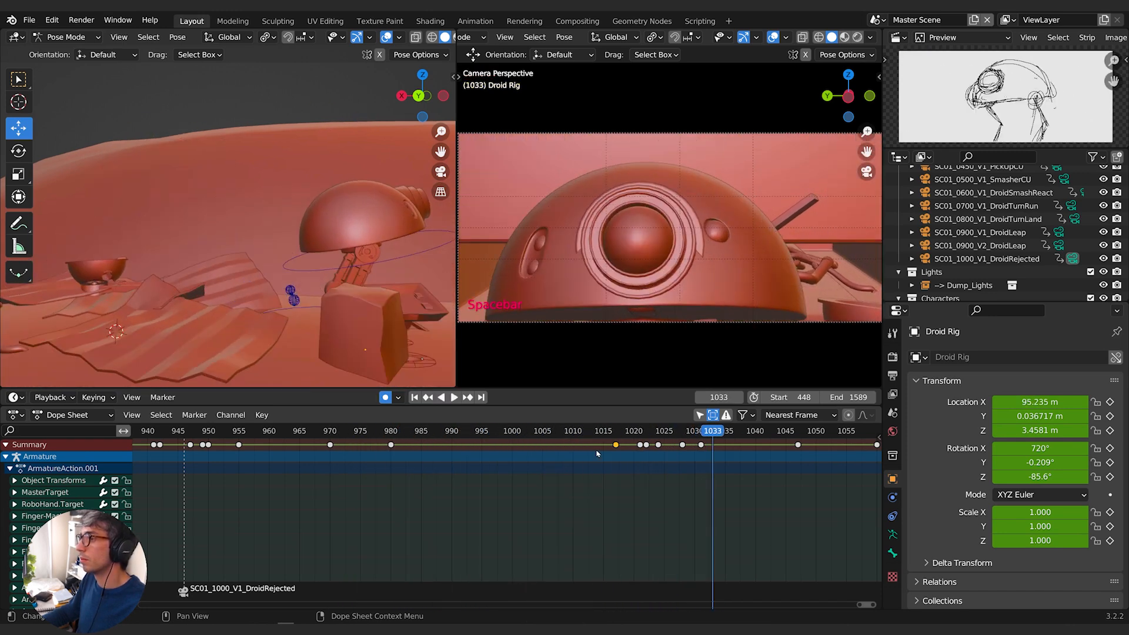
Switch the Droid Rig to Object Mode and move it at frame 1028 to an X location of about 92.76 m.
drag(608, 429, 684, 441)
scroll(233, 306, down, 2)
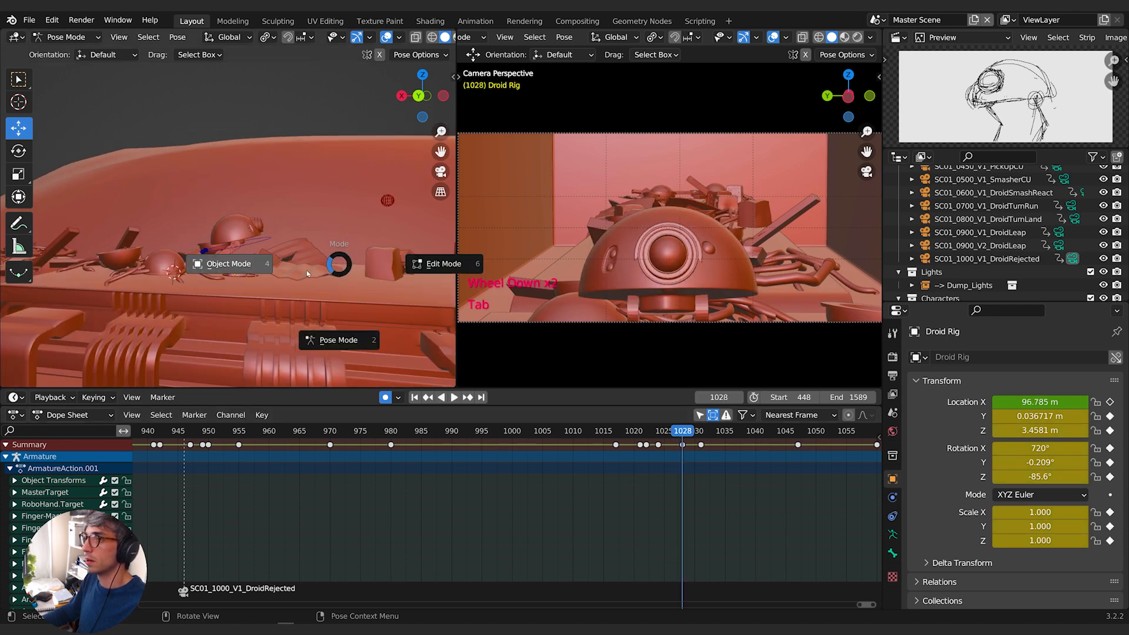
click(235, 264)
middle_drag(228, 261, 227, 275)
drag(215, 272, 231, 273)
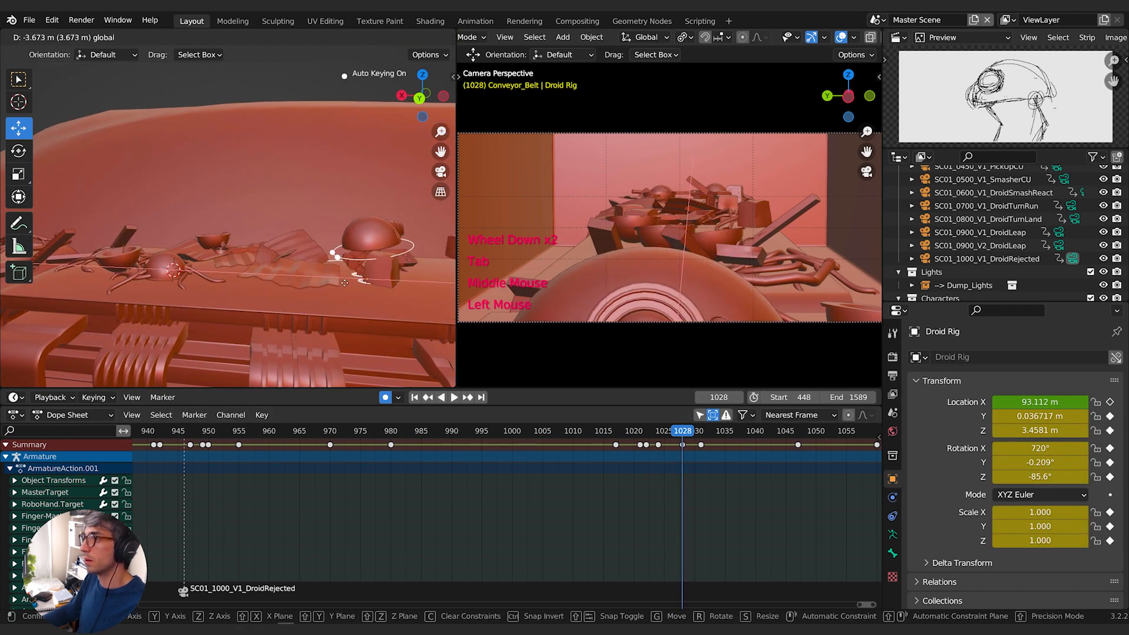
drag(346, 283, 357, 284)
Move the Droid Rig farther along global X at frame 1028 and play the leap back from about frame 1010.
scroll(331, 283, down, 3)
middle_drag(323, 283, 327, 287)
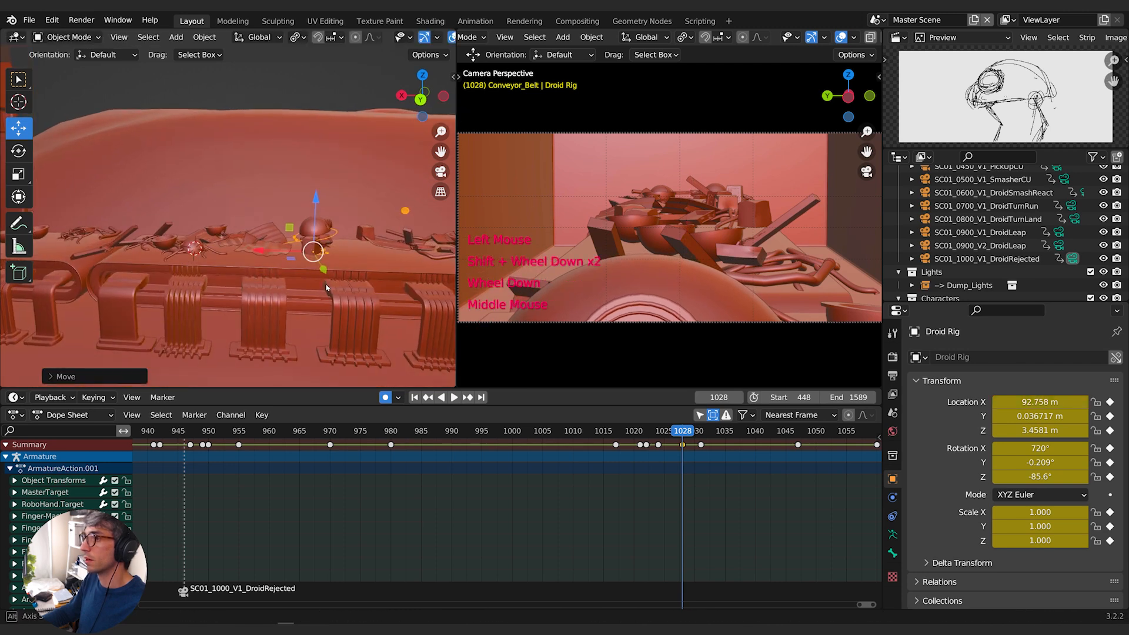
drag(282, 254, 309, 255)
click(682, 445)
key(space)
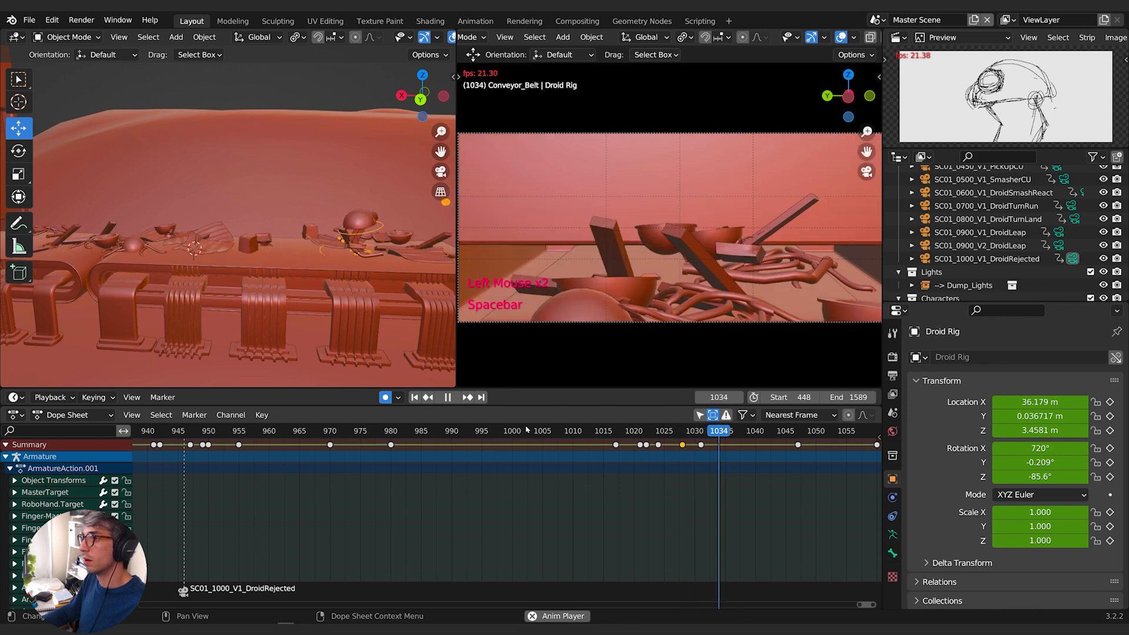
key(space)
click(570, 434)
key(space)
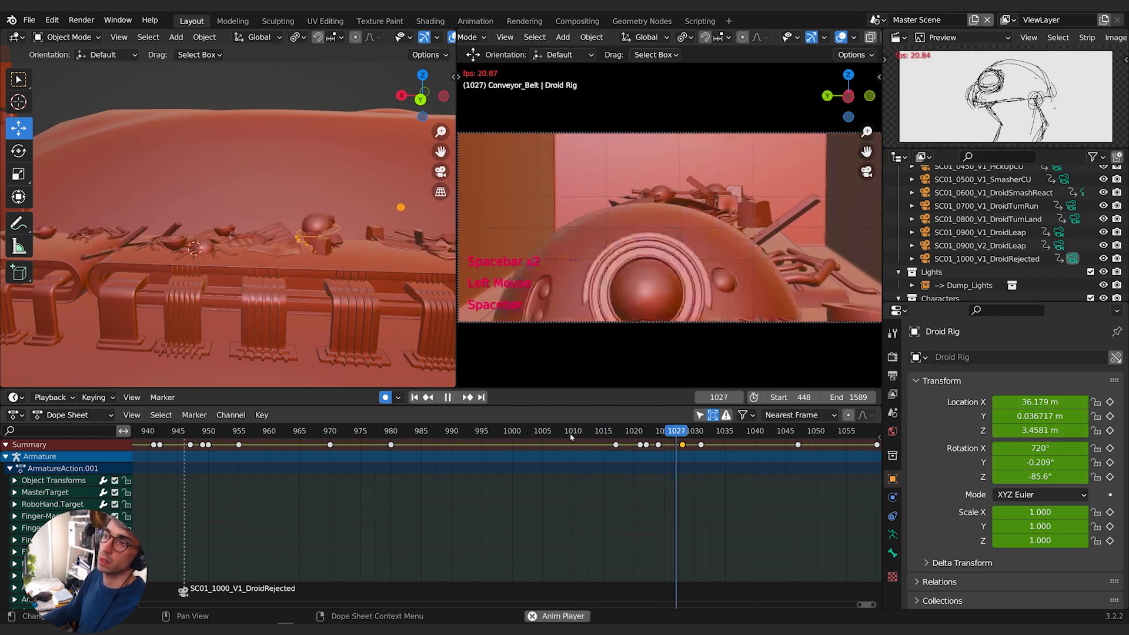
Play the leap back through about frame 1069 and examine the droid's travel along the conveyor.
key(space)
scroll(282, 265, down, 2)
shift+middle_drag(294, 276, 353, 294)
key(space)
middle_drag(826, 455, 628, 458)
scroll(602, 482, down, 1)
key(space)
key(space)
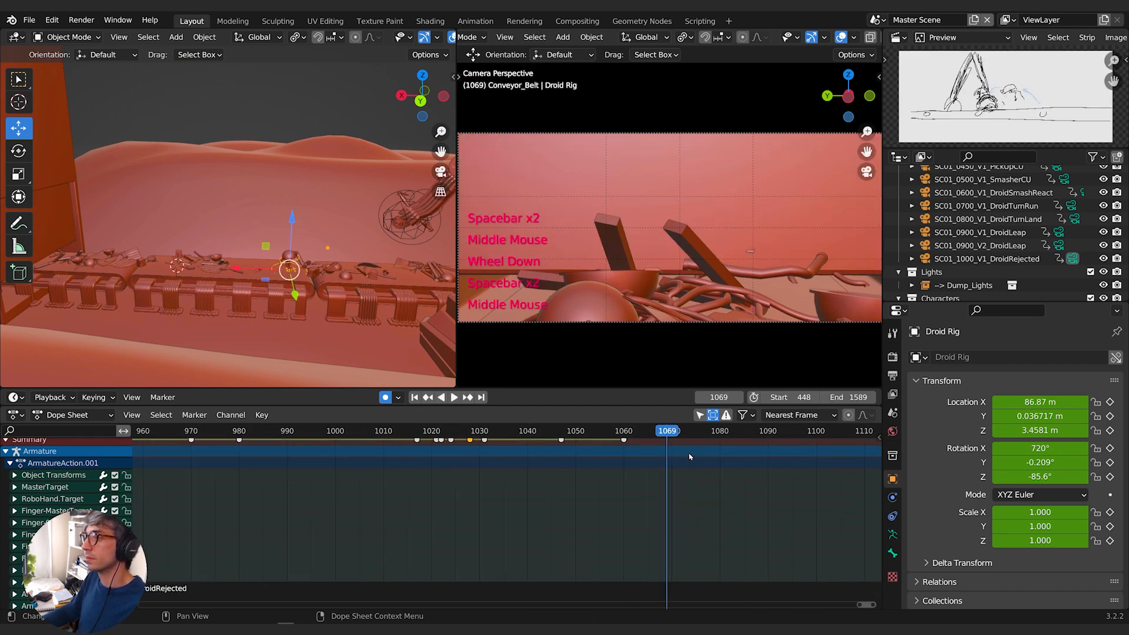
Move the Droid Rig along global X at frame 1060 and replay the leap from about frame 1025.
click(623, 430)
drag(253, 271, 331, 284)
drag(632, 433, 455, 438)
key(space)
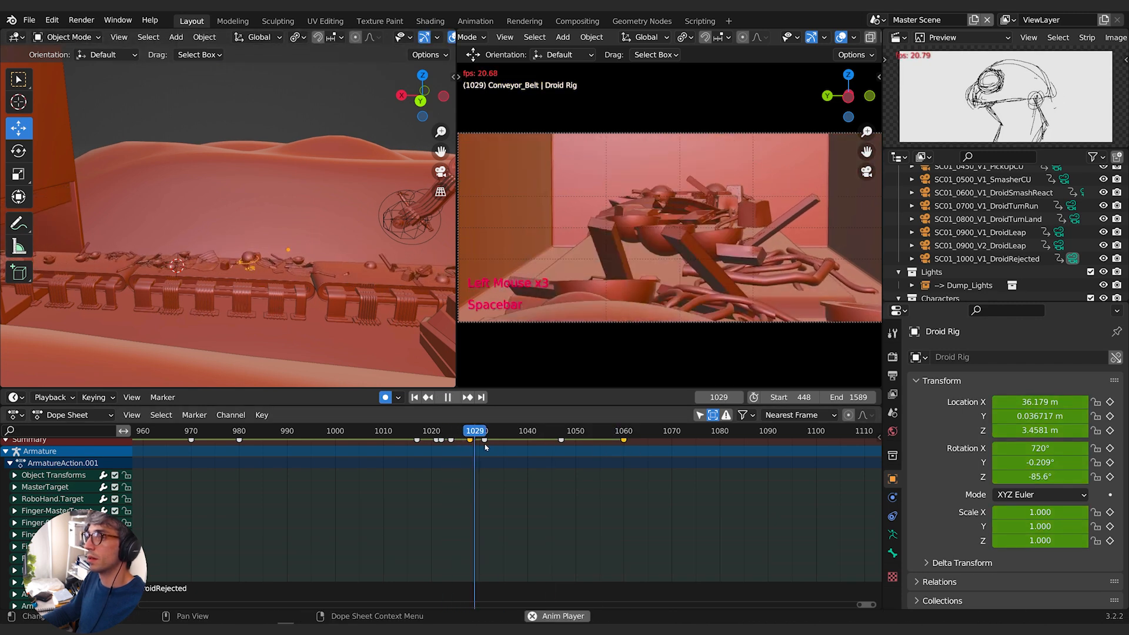
Play back the DroidRejected shot from about frame 940 to review the turn and leap.
key(space)
drag(642, 433, 136, 435)
key(space)
key(space)
middle_drag(421, 475, 388, 473)
scroll(388, 474, down, 2)
click(360, 433)
key(space)
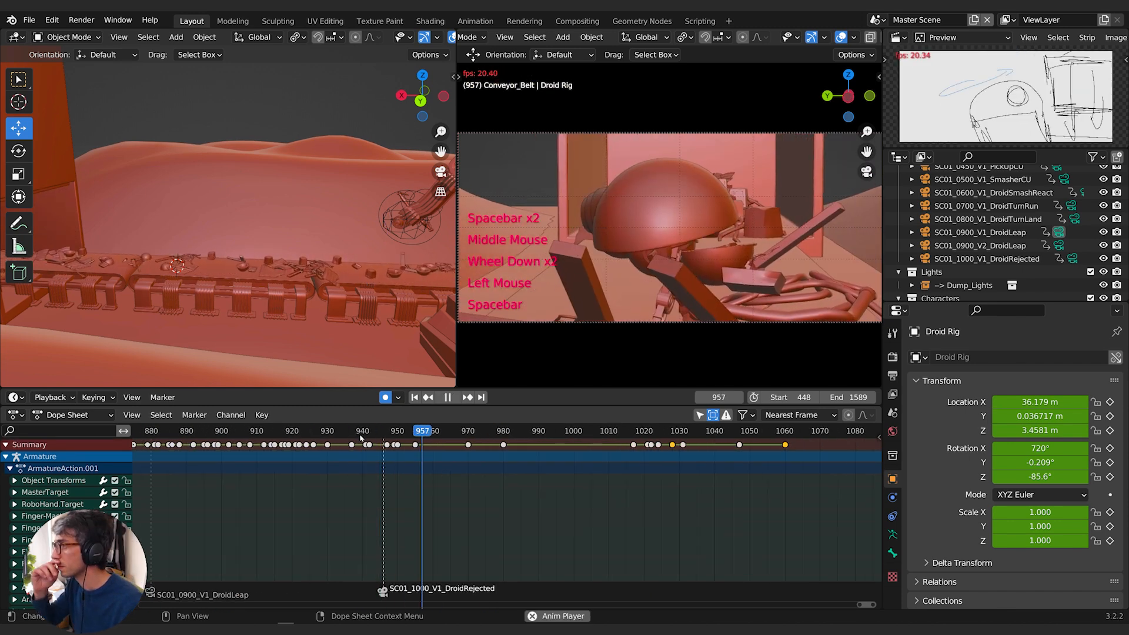
key(space)
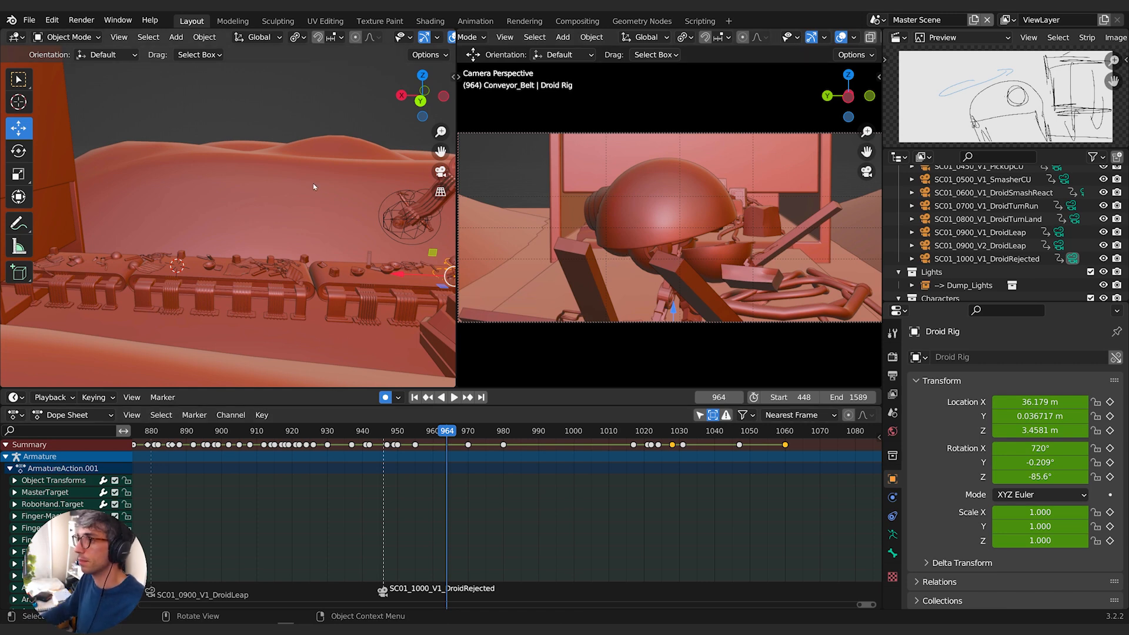
Delete the keyframe at frame 964.
middle_drag(211, 221, 278, 233)
shift+middle_drag(481, 275, 828, 256)
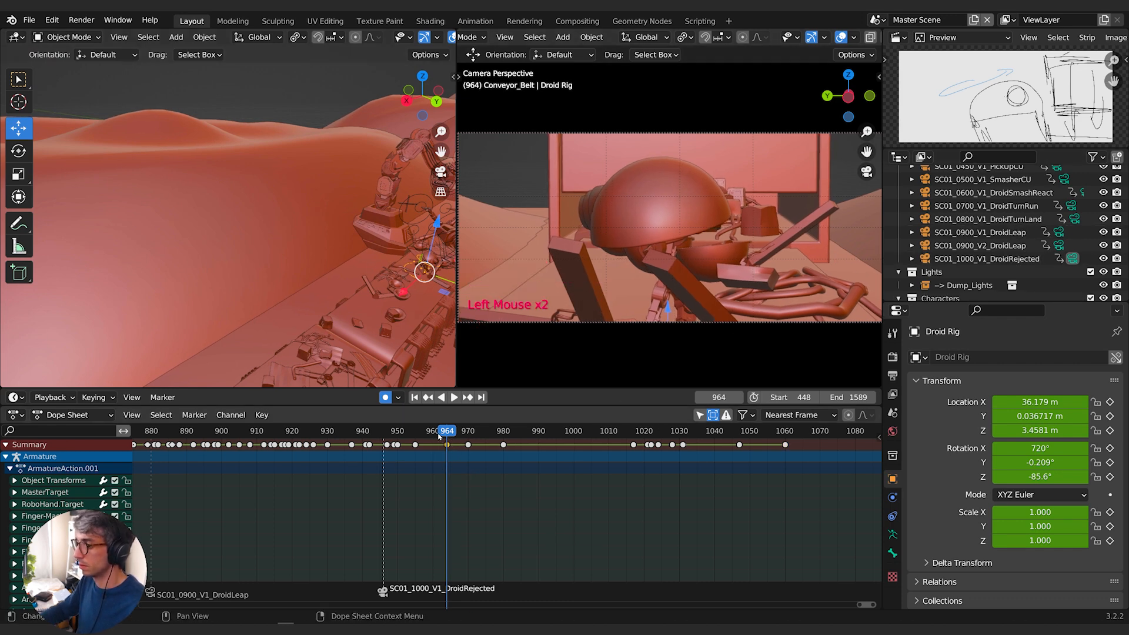
key(Delete)
click(438, 435)
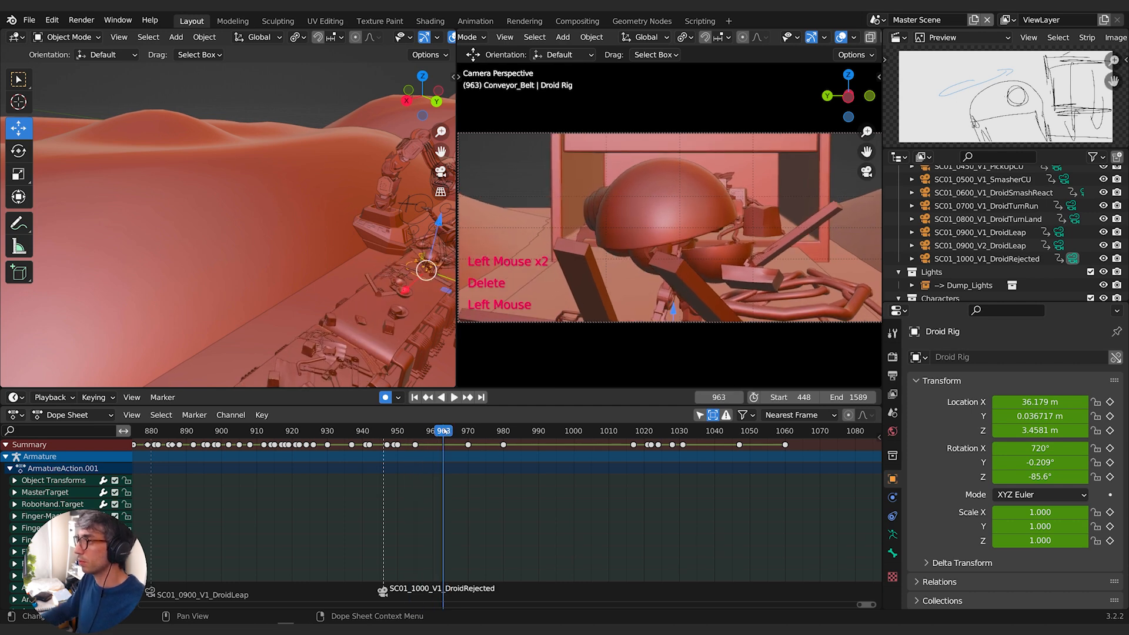
Switch the Droid Rig to Pose Mode at frame 955, limit the Dope Sheet to selected channels and select all bones.
shift+middle_drag(375, 283, 294, 245)
scroll(253, 282, up, 2)
scroll(229, 287, up, 1)
scroll(271, 238, down, 1)
key(Tab)
click(294, 245)
mouse_move(447, 435)
mouse_down()
mouse_move(368, 436)
mouse_move(401, 438)
mouse_move(378, 447)
mouse_move(431, 449)
mouse_move(380, 450)
mouse_move(415, 453)
mouse_up()
click(700, 415)
key(a)
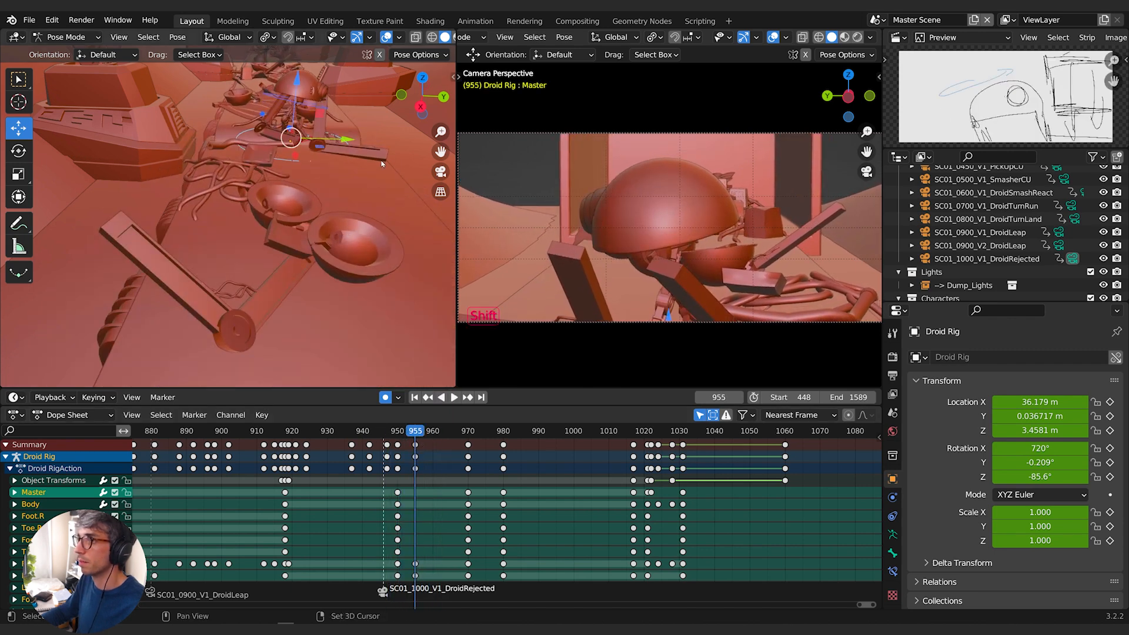
Select the Master bone and rotate it about -63° around global Z at frame 955.
shift+middle_drag(379, 163, 316, 280)
click(295, 306)
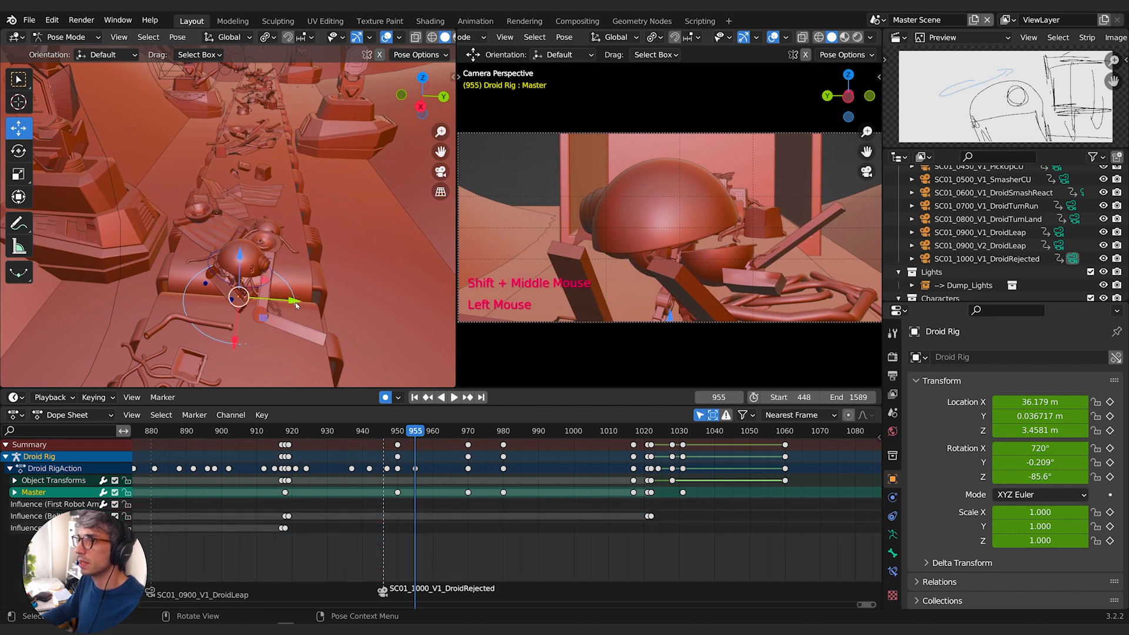
key(r)
key(y)
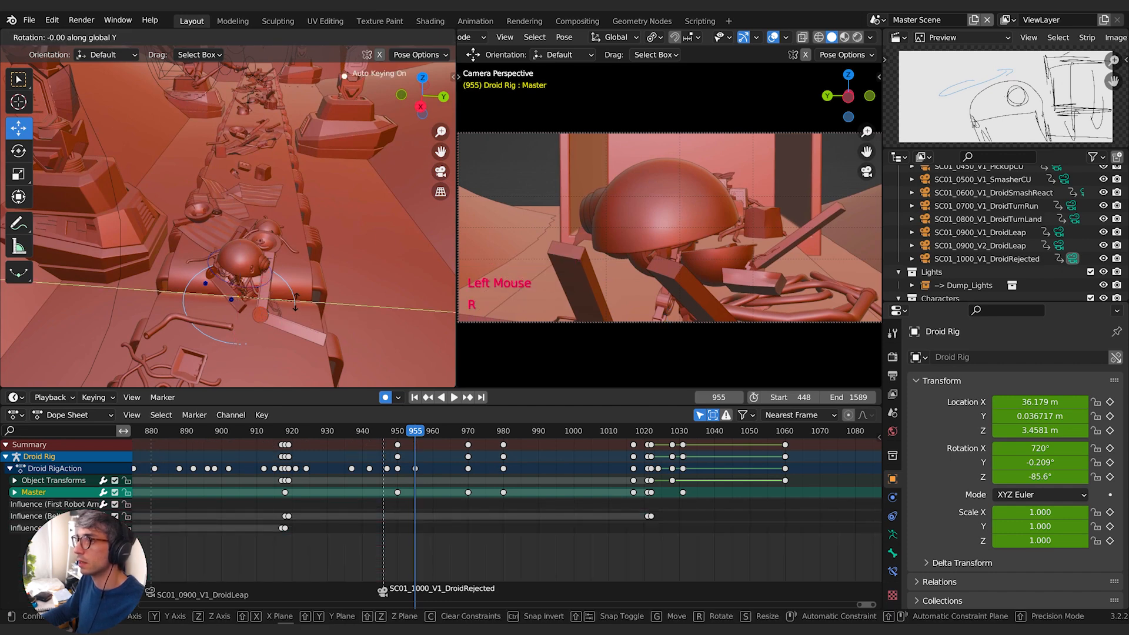
click(294, 306)
key(r)
key(z)
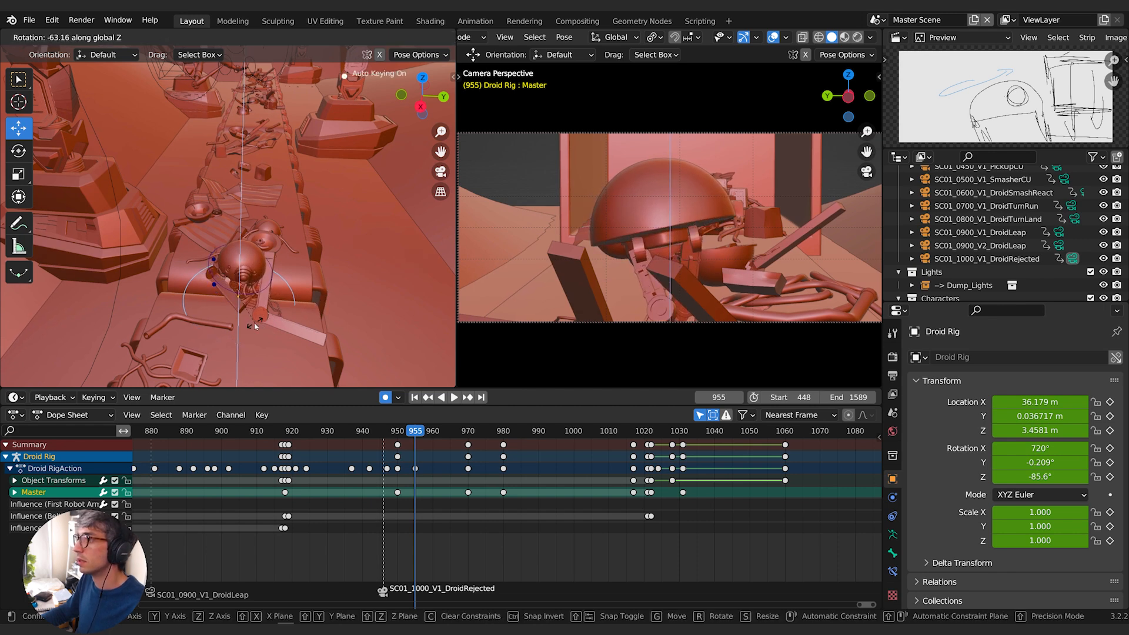
click(253, 323)
Duplicate the Master bone's keyframe from frame 955 to frame 970.
drag(415, 436, 468, 433)
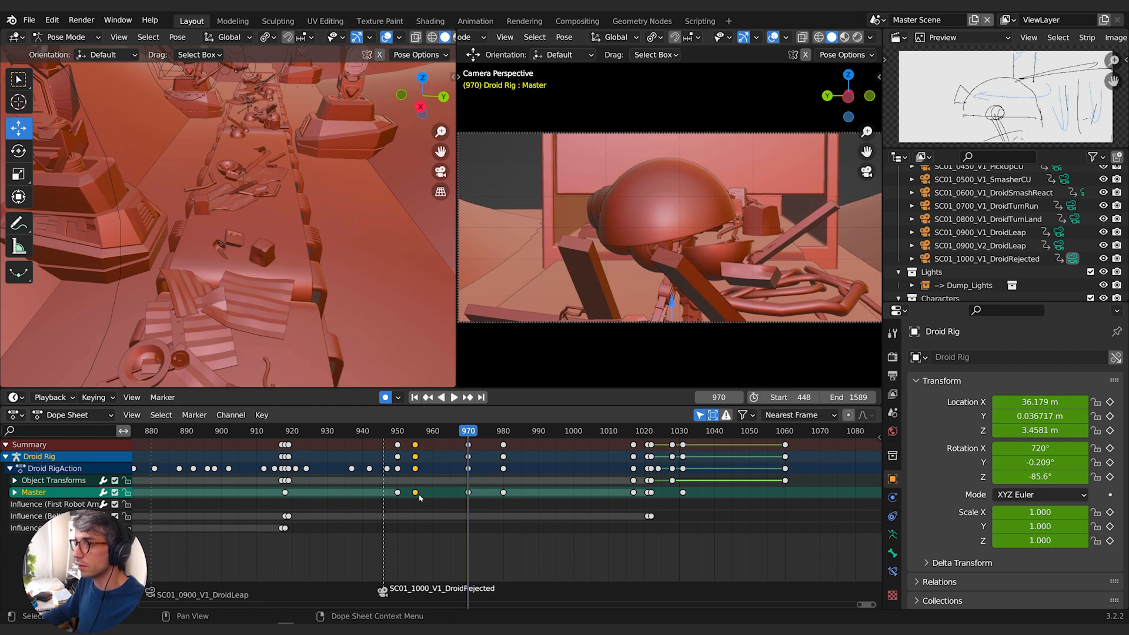
key(shift+d)
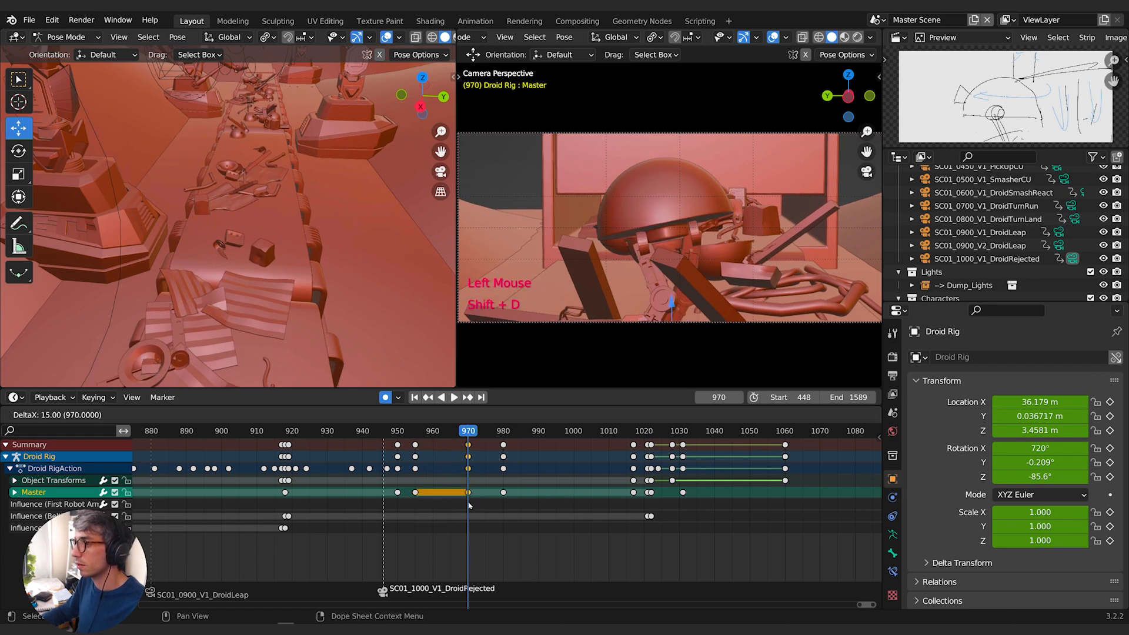
drag(480, 433, 507, 432)
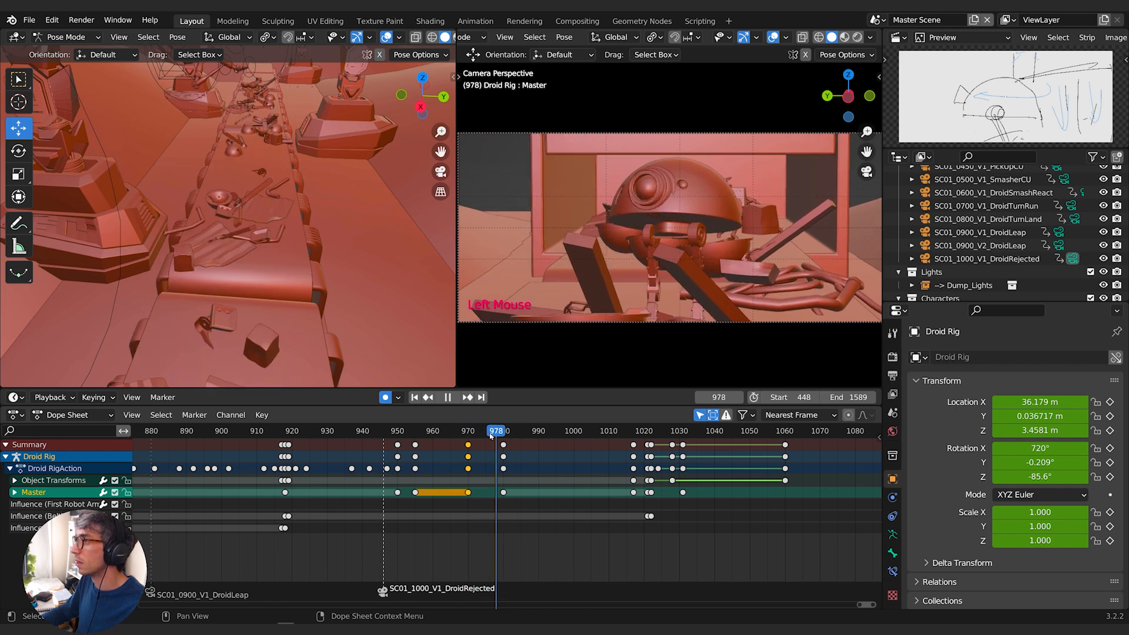
Play the shot back repeatedly from before its start to review the Master bone's held turn.
key(space)
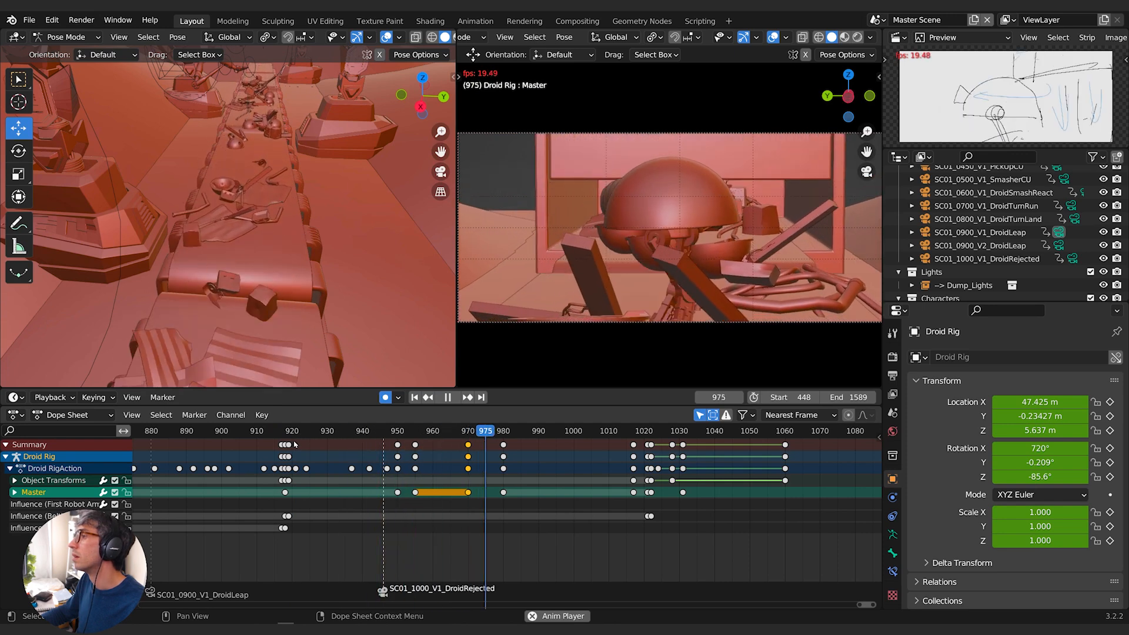
key(space)
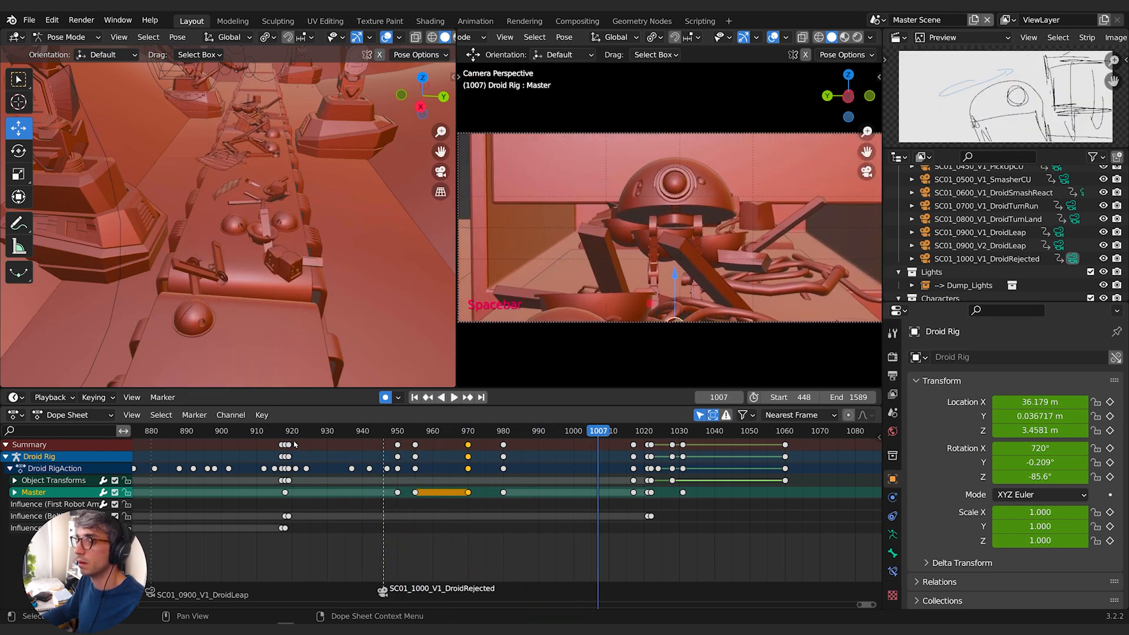
key(space)
key(space)
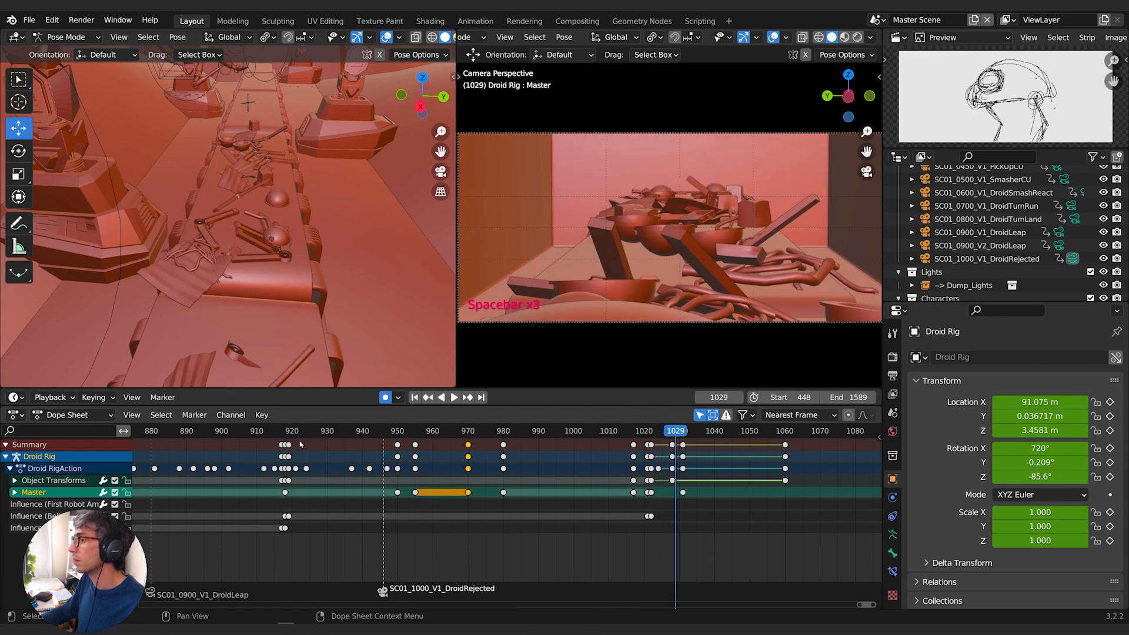
drag(663, 429, 337, 432)
key(space)
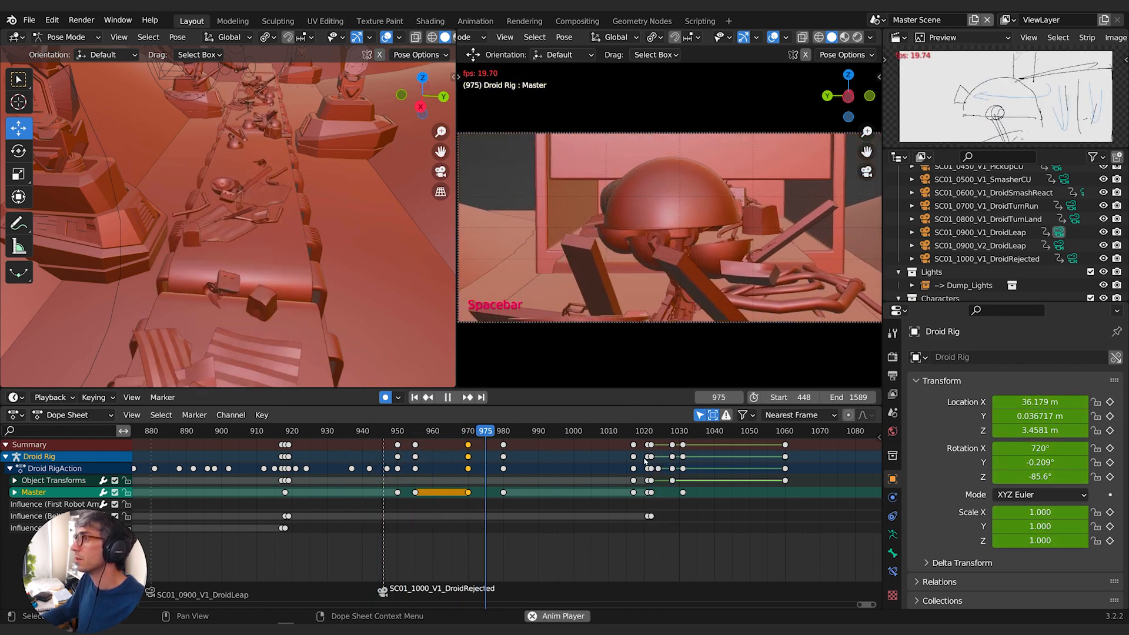
key(space)
drag(614, 432, 310, 435)
key(space)
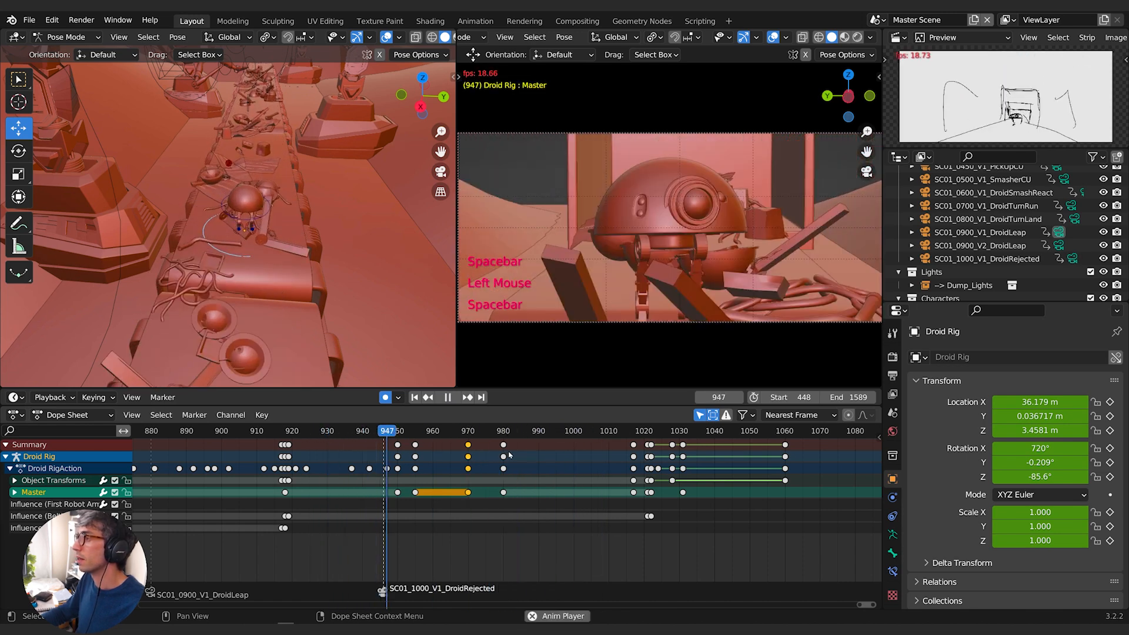
key(space)
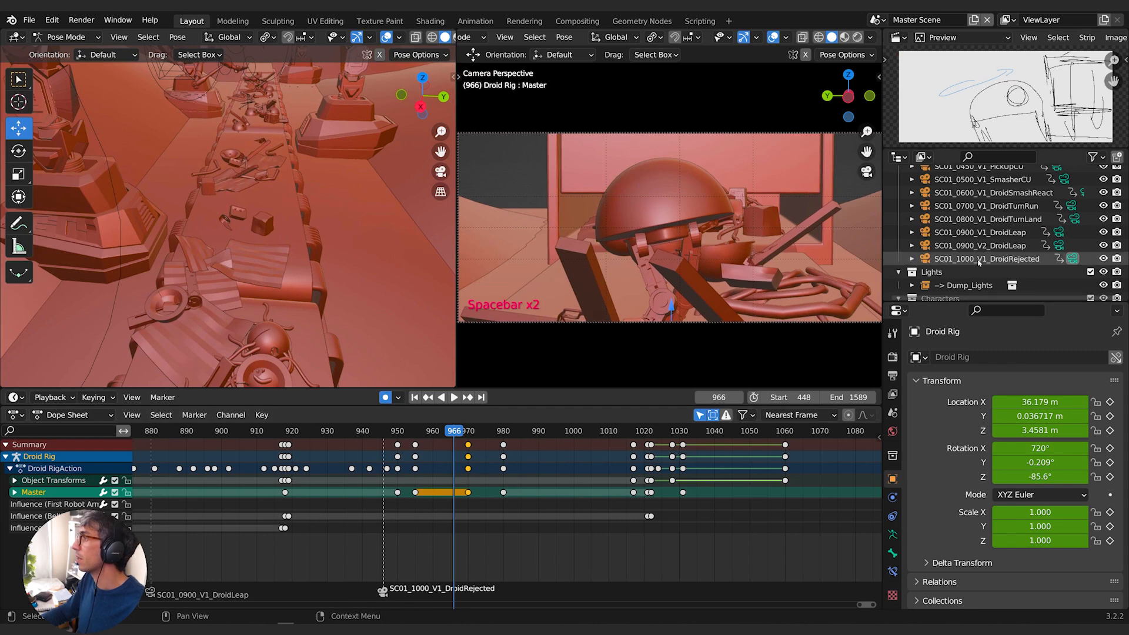
Duplicate the SC01_1000_V1_DroidRejected camera and bind the copy to a marker at frame 966.
click(595, 303)
key(shift+d)
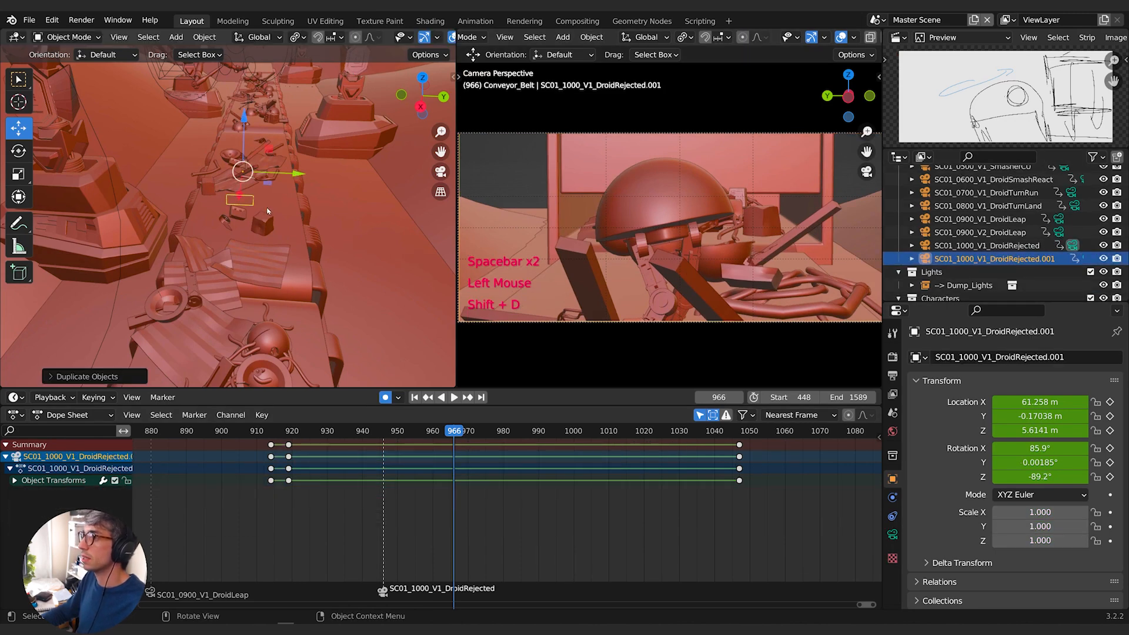
key(ctrl+b)
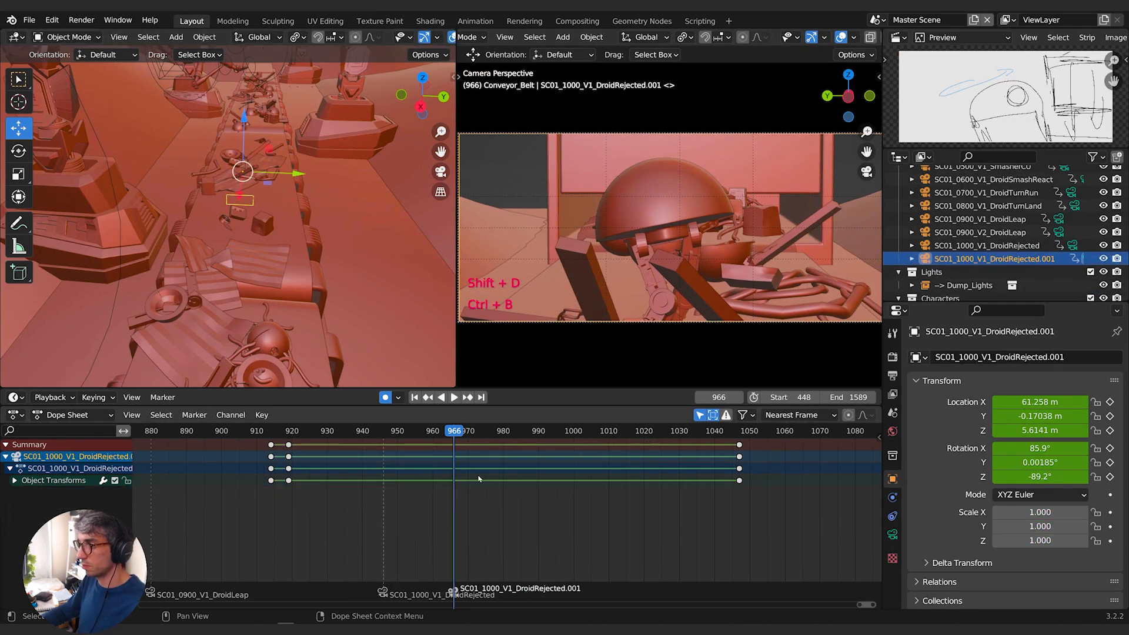
Move the duplicated camera 56 m along global X and turn it around global Z to about -292°.
scroll(280, 247, down, 3)
mouse_move(280, 247)
middle_down()
mouse_move(279, 269)
mouse_move(218, 240)
mouse_move(320, 224)
middle_up()
scroll(258, 237, down, 1)
scroll(259, 237, up, 1)
scroll(258, 237, down, 3)
key(g)
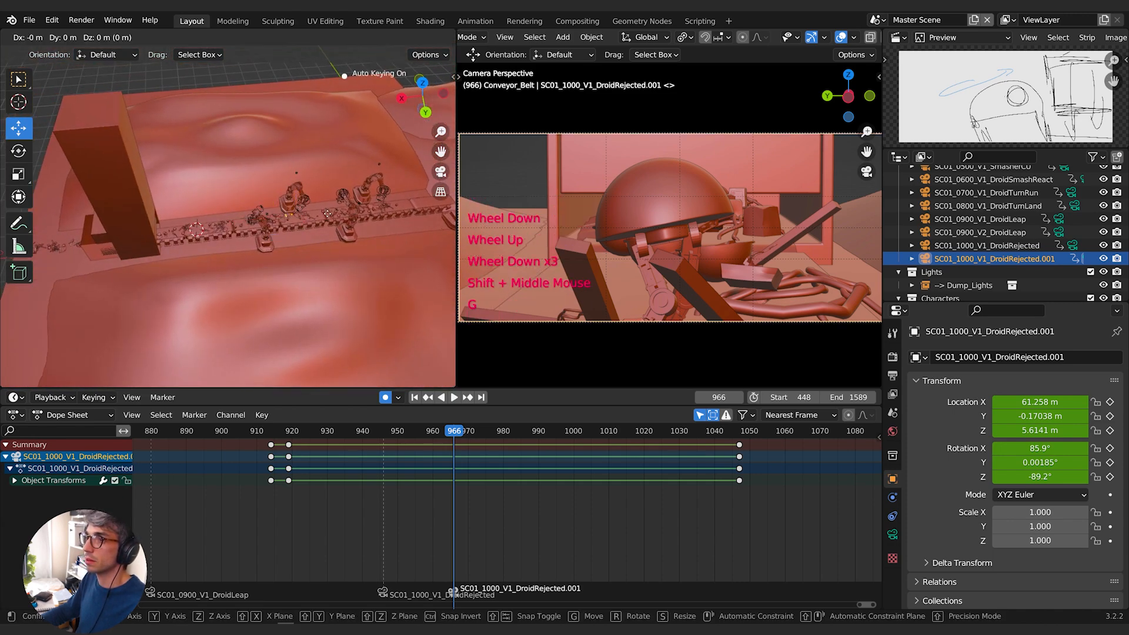
key(x)
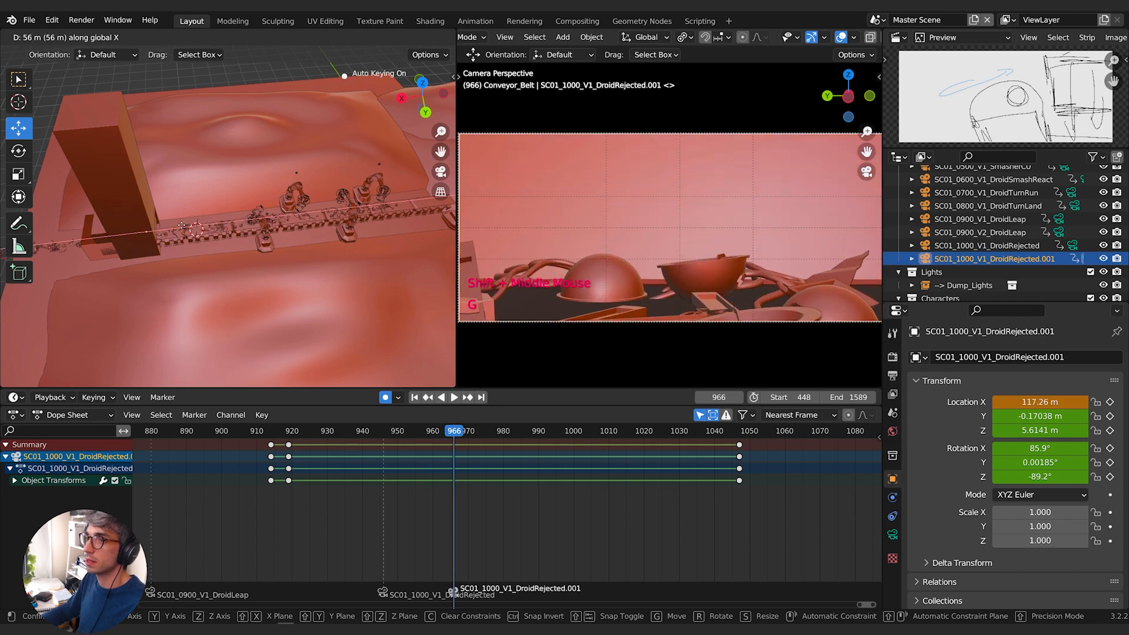
click(189, 204)
key(r)
key(z)
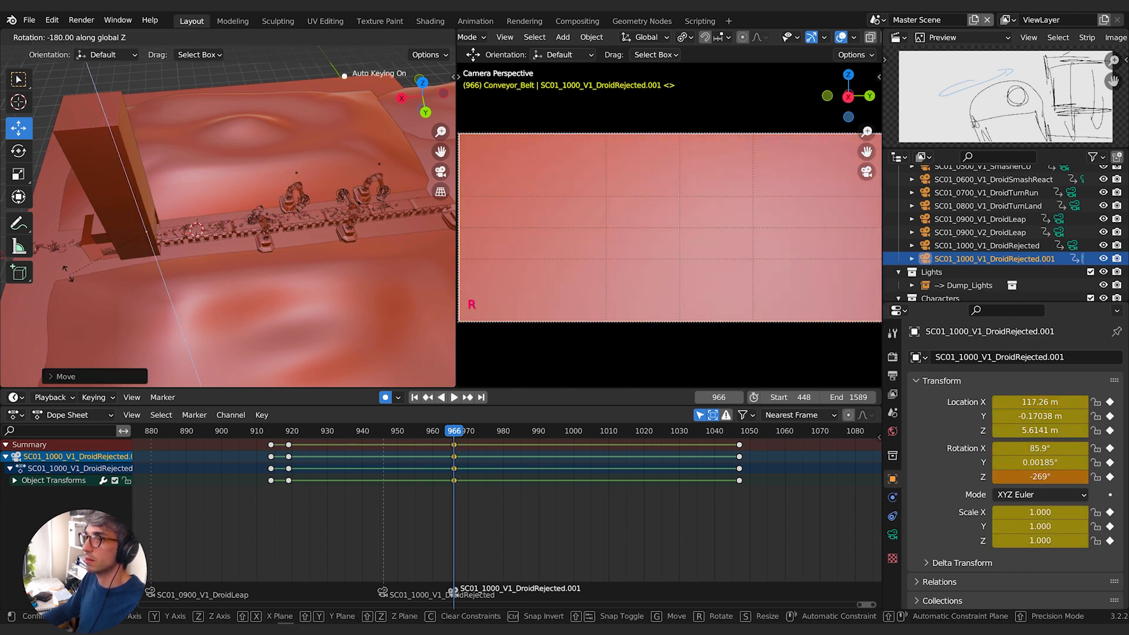
click(77, 240)
Move the duplicated camera to an X location of about 114.01 m and rotate it around Z to about -248°.
key(g)
key(x)
click(201, 238)
key(r)
key(x)
right_click(201, 250)
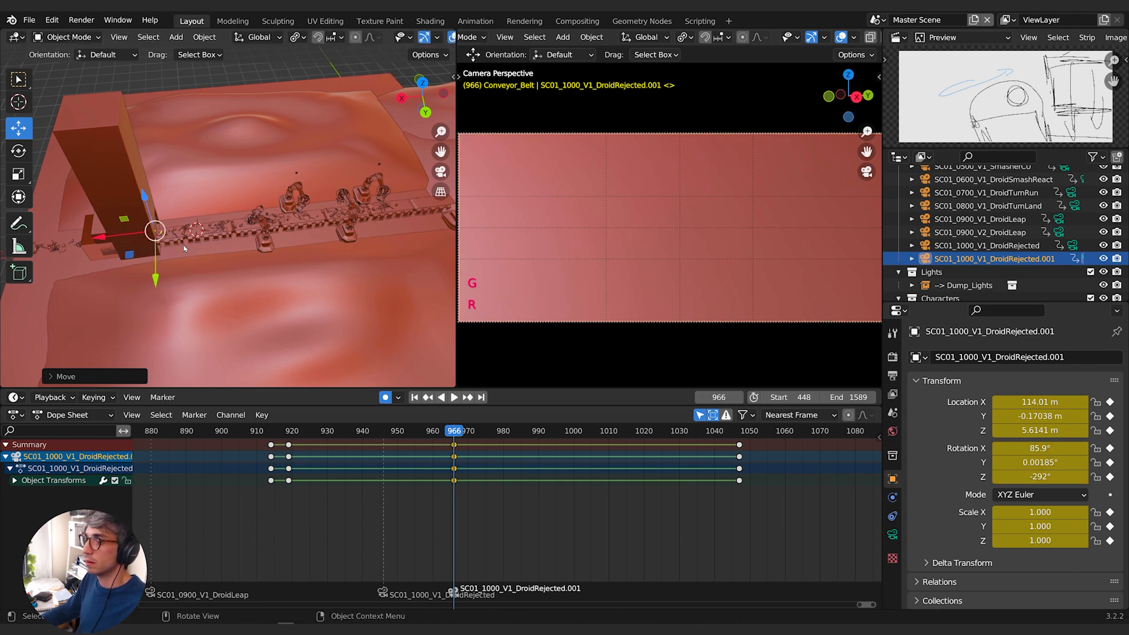
key(KP_Decimal)
key(r)
key(z)
click(292, 257)
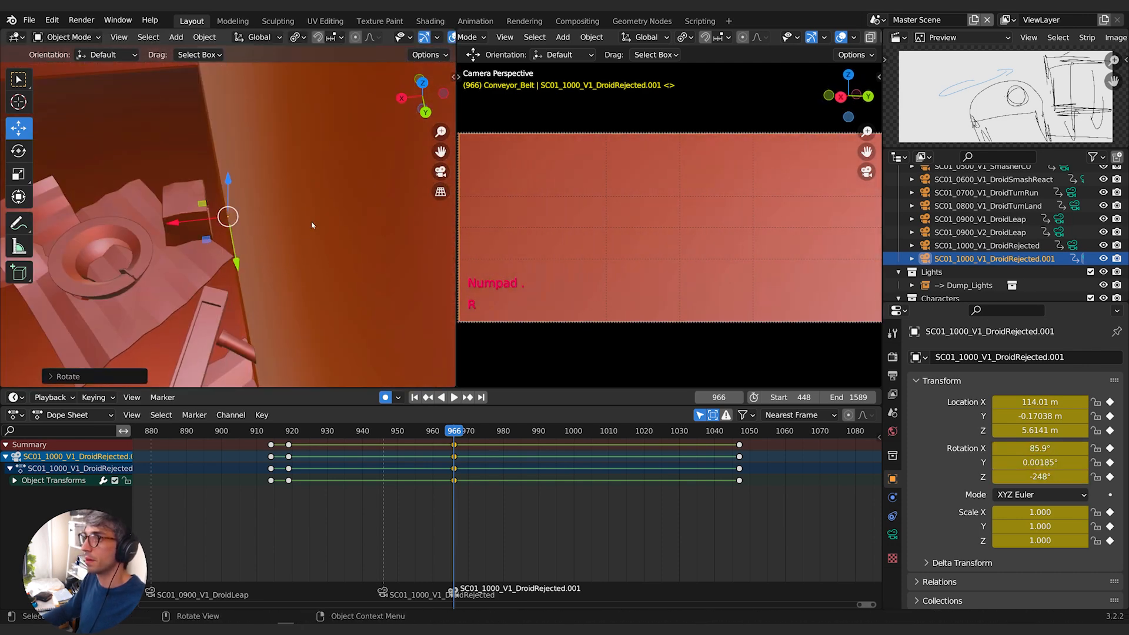
Aim the duplicated camera down the belt at an X location of about 112.38 m and Z rotation of about -270°.
shift+scroll(329, 258, down, 1)
scroll(351, 265, down, 3)
middle_drag(329, 265, 285, 214)
scroll(294, 286, down, 2)
key(r)
key(z)
click(316, 210)
key(g)
key(x)
click(297, 241)
key(r)
key(z)
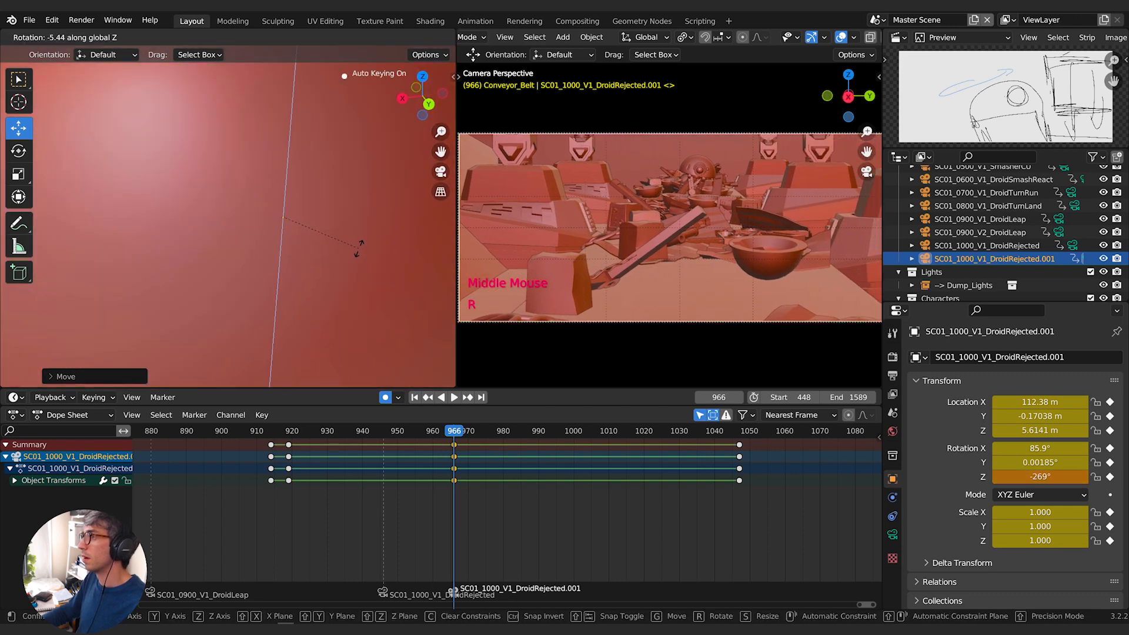
click(358, 247)
Tilt the duplicated camera to about 91.1° on X and lower it to a Z location of about 4.24 m.
key(r)
key(x)
click(361, 246)
key(r)
key(y)
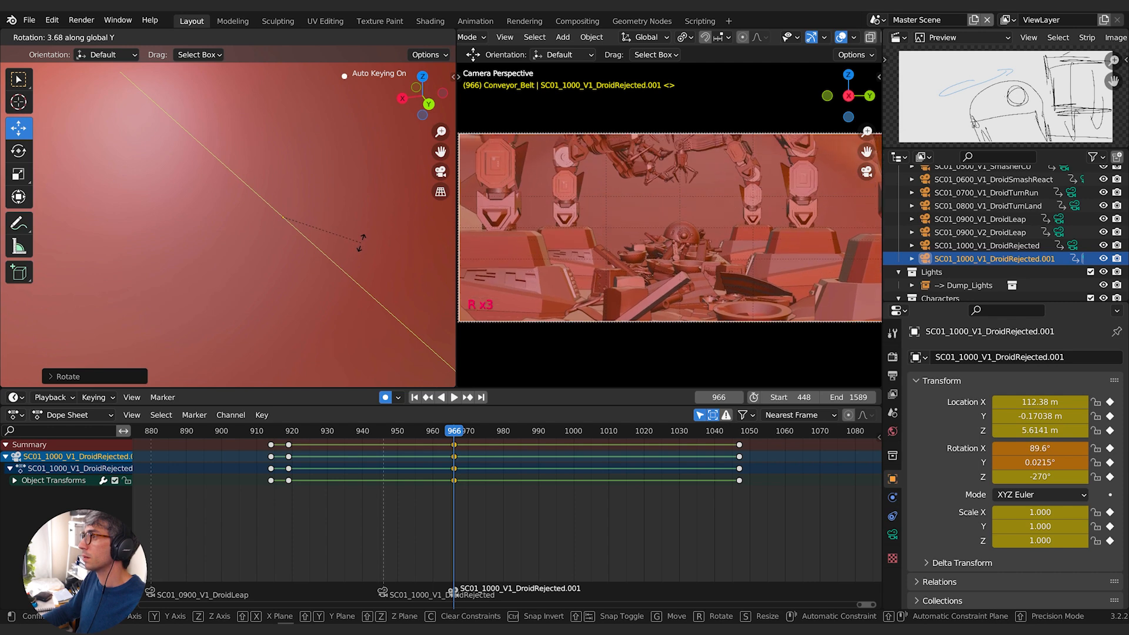
click(360, 242)
key(g)
key(z)
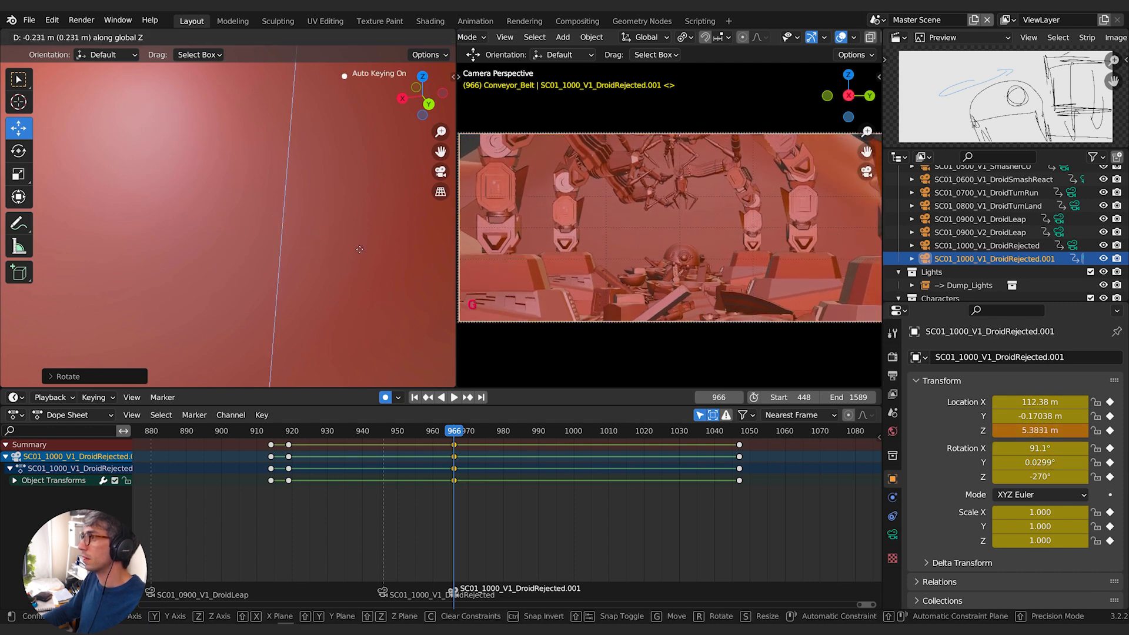
click(361, 287)
Adjust the duplicated camera along global X to about 114.21 m at frame 966.
middle_drag(320, 272, 280, 263)
drag(255, 254, 227, 244)
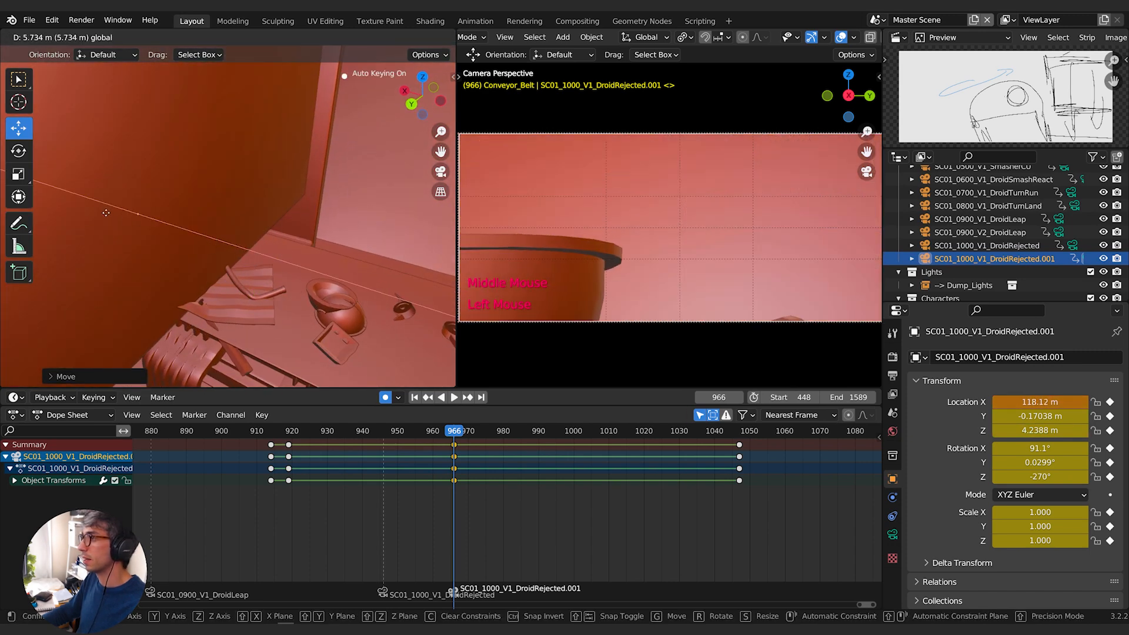
drag(107, 212, 92, 211)
mouse_move(171, 229)
mouse_down()
mouse_move(147, 225)
mouse_move(183, 232)
mouse_up()
Delete the duplicated camera's keyframes before and after frame 966, keeping only the one at 966.
drag(451, 433, 517, 432)
scroll(336, 320, down, 3)
middle_drag(336, 320, 335, 312)
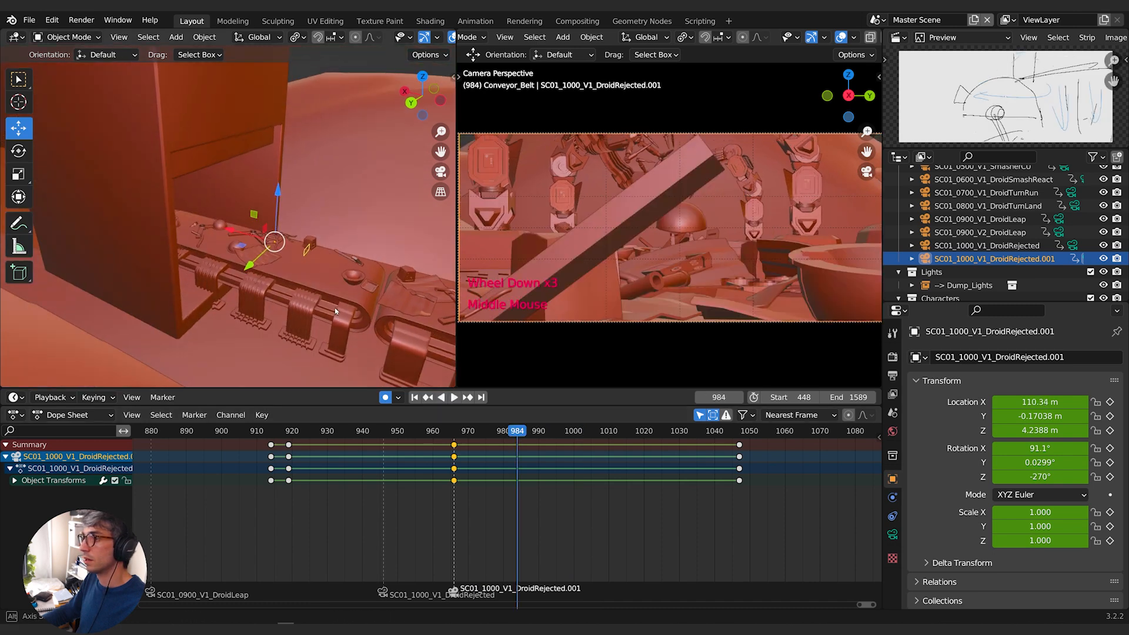
drag(517, 433, 454, 434)
key(x)
click(235, 479)
drag(721, 519, 788, 430)
key(x)
click(732, 481)
Play back the new camera cut and move the duplicated camera's marker to frame 960.
key(space)
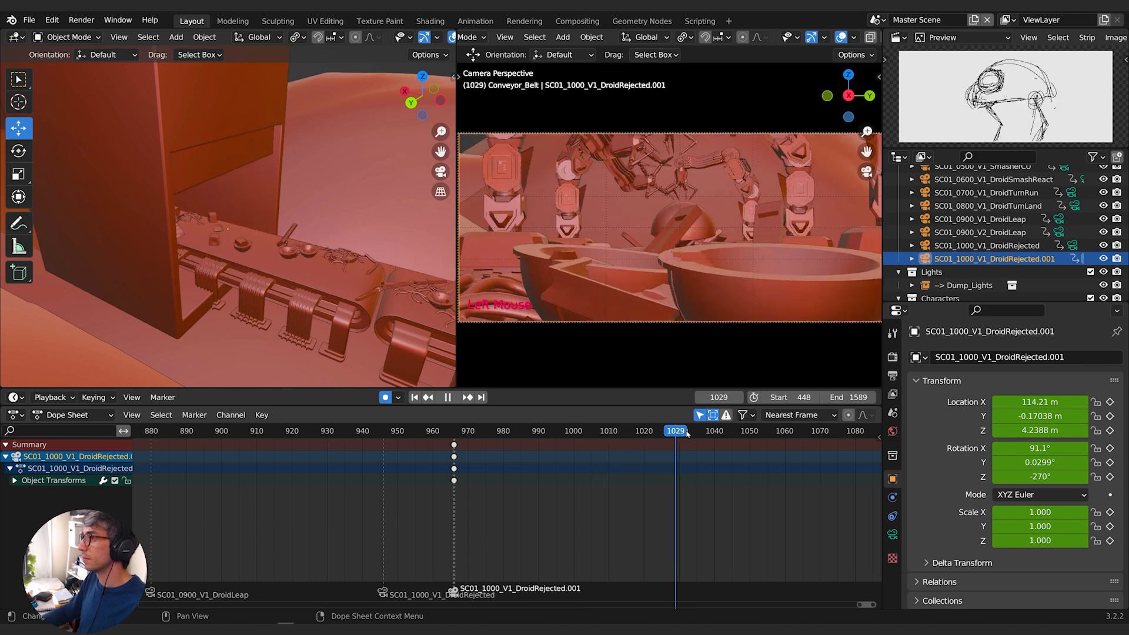
drag(588, 433, 440, 436)
key(space)
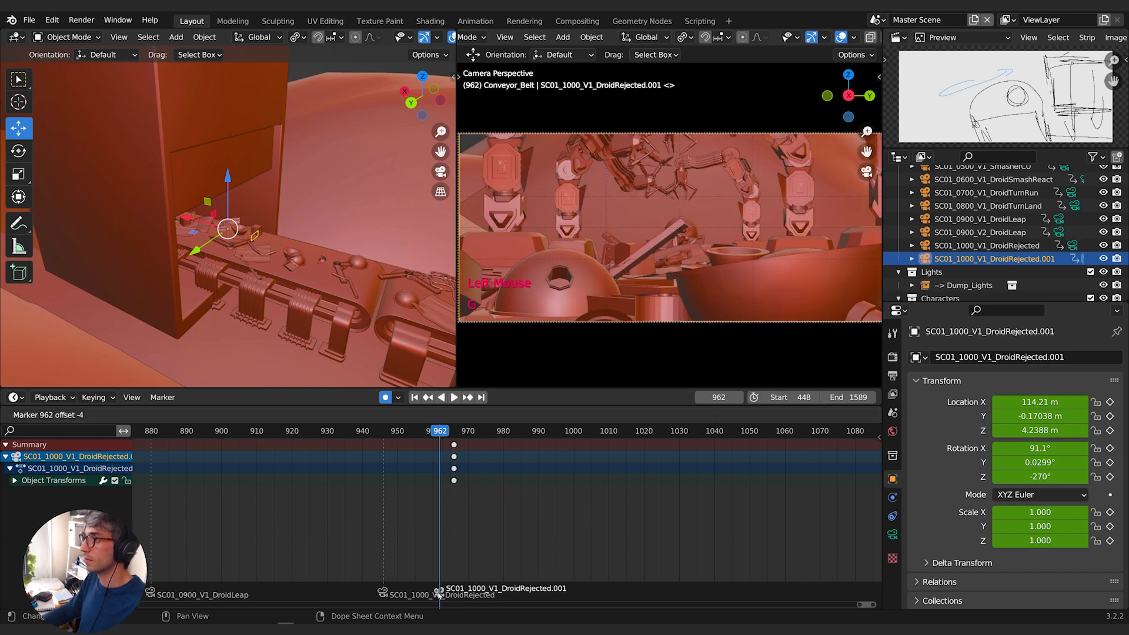
mouse_move(436, 432)
mouse_down()
mouse_move(451, 434)
mouse_move(391, 434)
mouse_move(597, 433)
mouse_move(488, 433)
mouse_move(420, 452)
mouse_move(506, 453)
mouse_move(427, 456)
mouse_up()
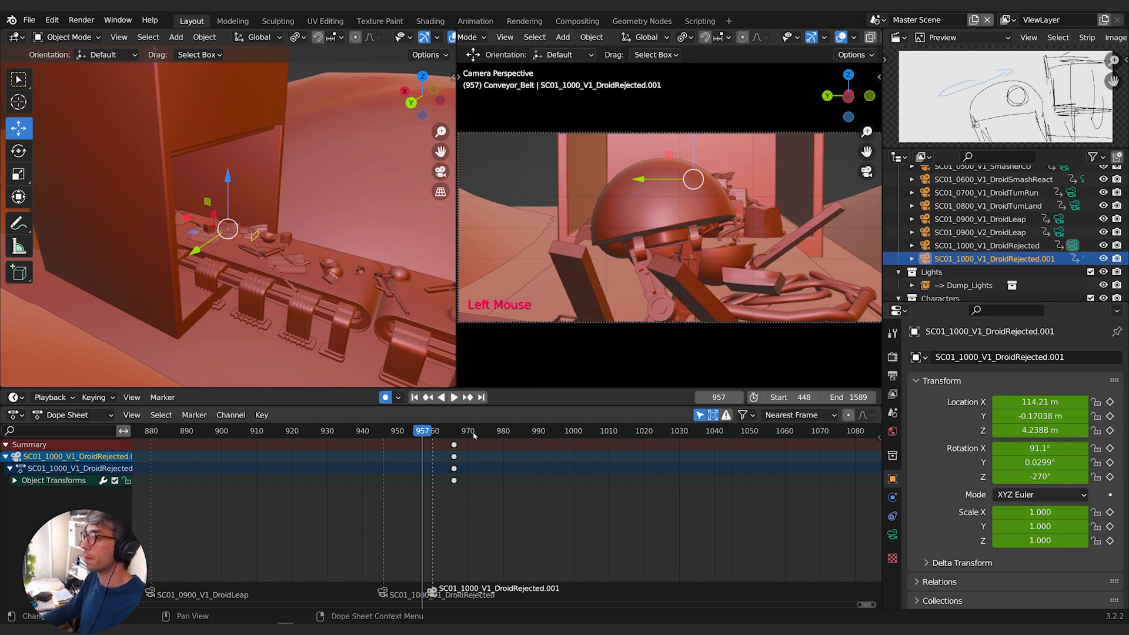
Move the duplicated camera at frame 966 to an X location of about 112.55 m and scrub through the shot.
double_click(454, 435)
drag(187, 218, 215, 231)
drag(454, 436, 479, 515)
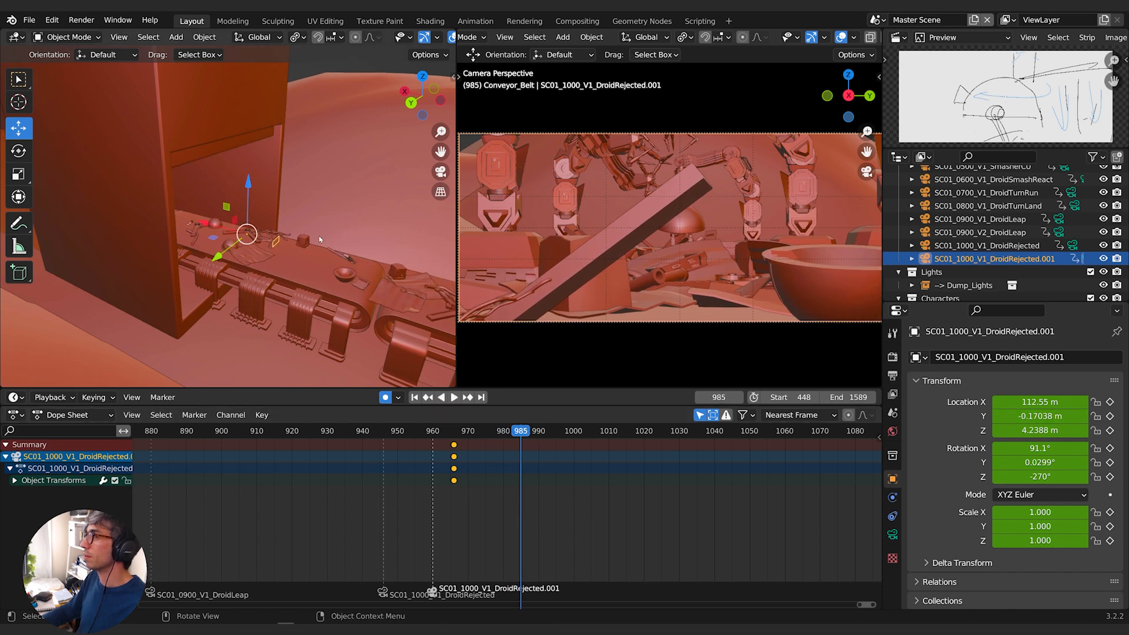
Tilt the duplicated camera upward at frame 985 to an X rotation of about 111° and play back the shot.
key(r)
key(y)
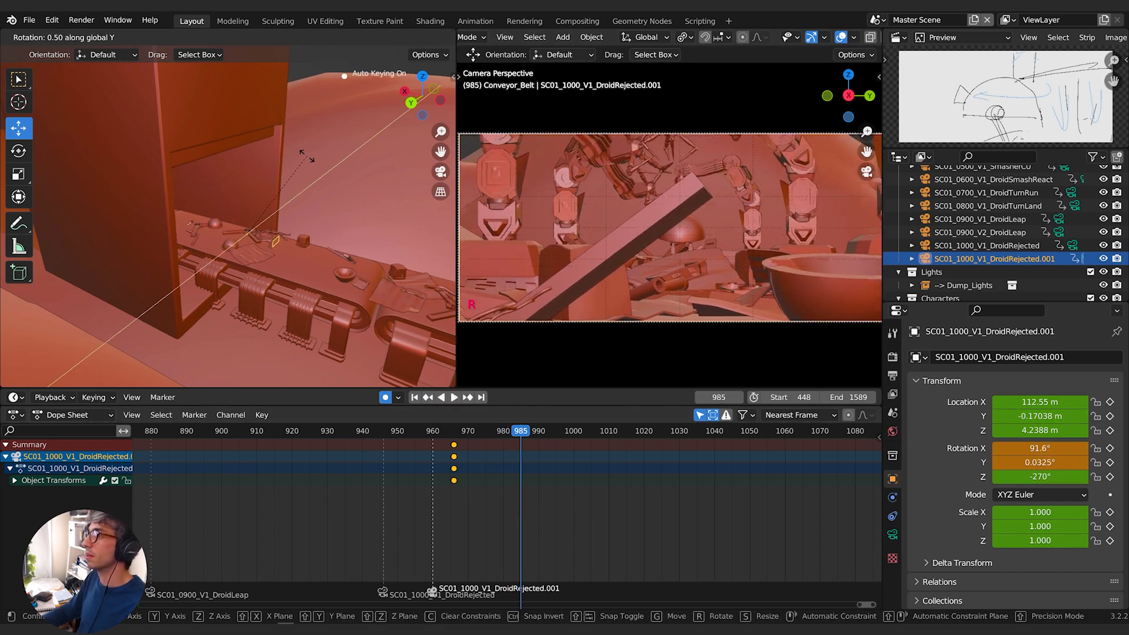
click(272, 162)
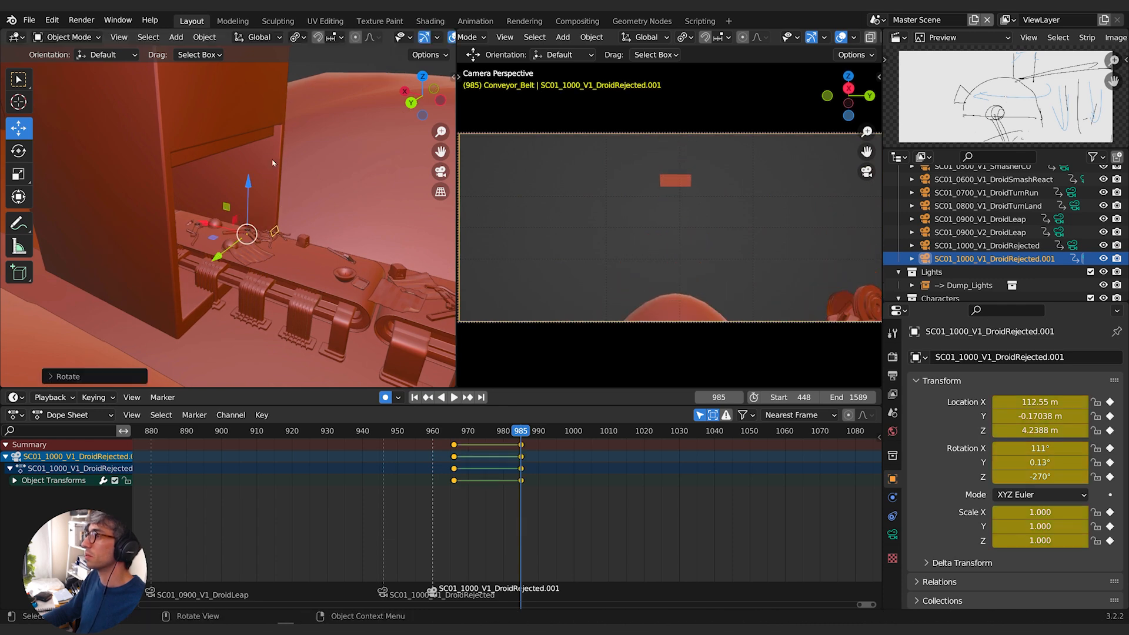
drag(515, 432, 400, 433)
key(space)
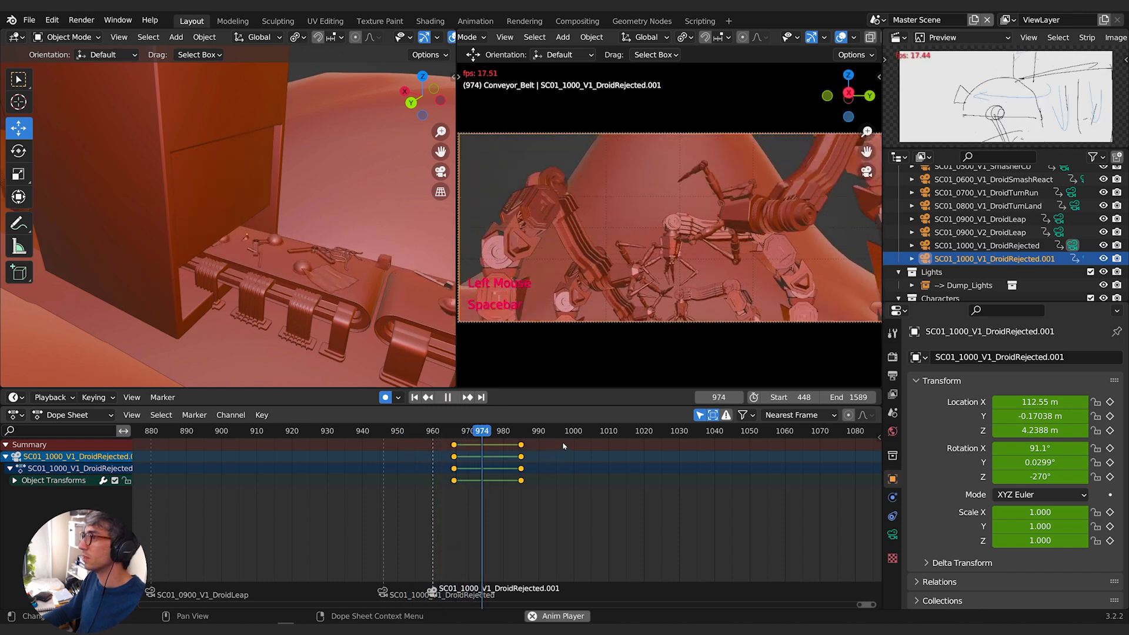
key(space)
Move the starting keyframe of the duplicated camera's tilt to frame 972 and play back the timing.
click(554, 483)
click(454, 432)
click(453, 445)
key(g)
key(space)
key(space)
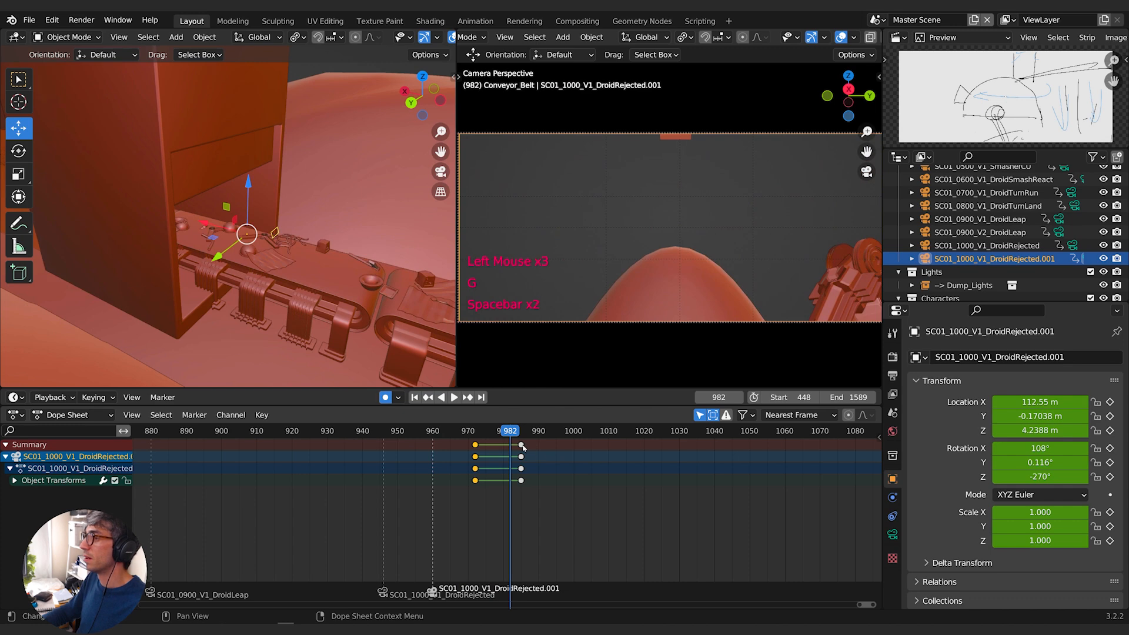
Lengthen the camera tilt by moving its ending keyframe past frame 985, and play back the slower move.
click(521, 445)
key(g)
click(486, 445)
right_click(485, 445)
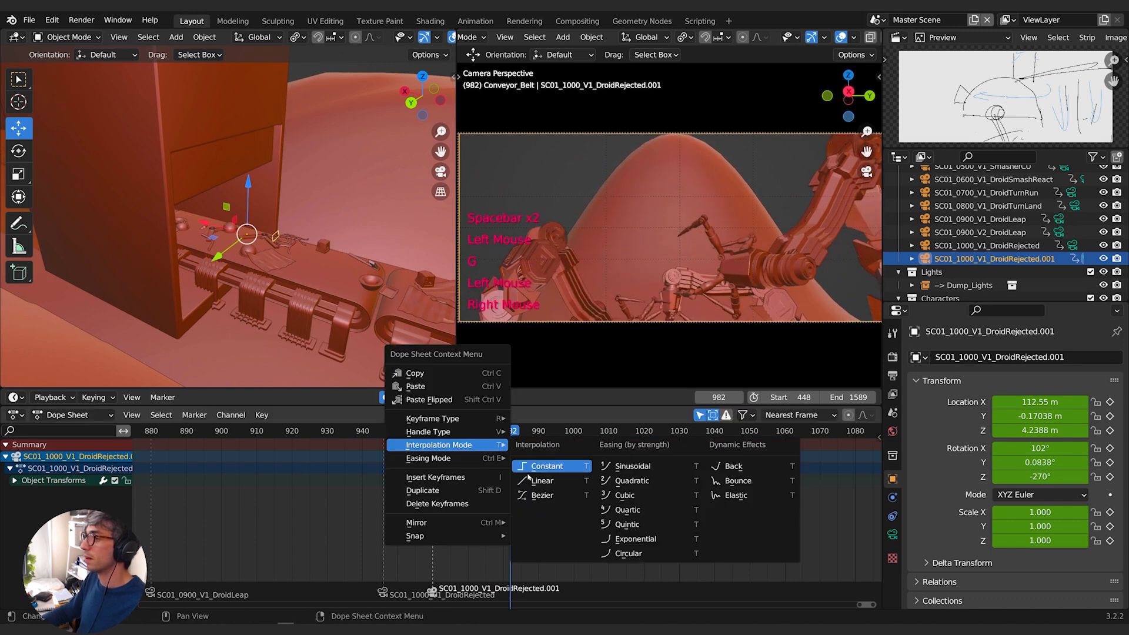
click(509, 438)
key(space)
key(space)
Shift both tilt keyframes together to frames 978 and 997 and play back the shot from frame 966.
click(454, 432)
key(g)
click(459, 432)
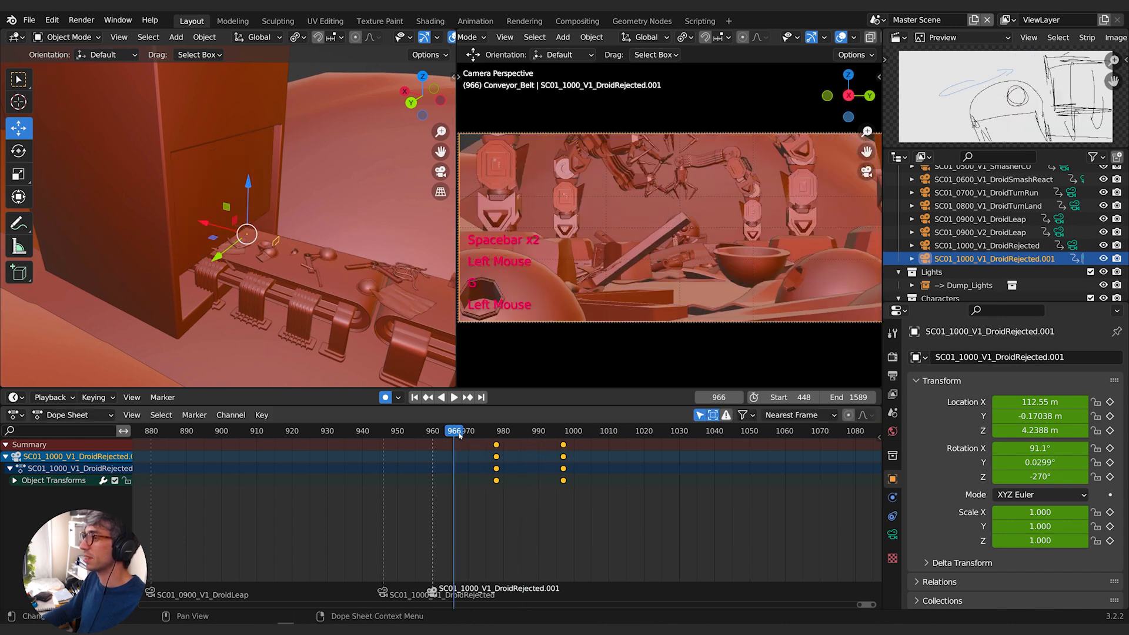
key(space)
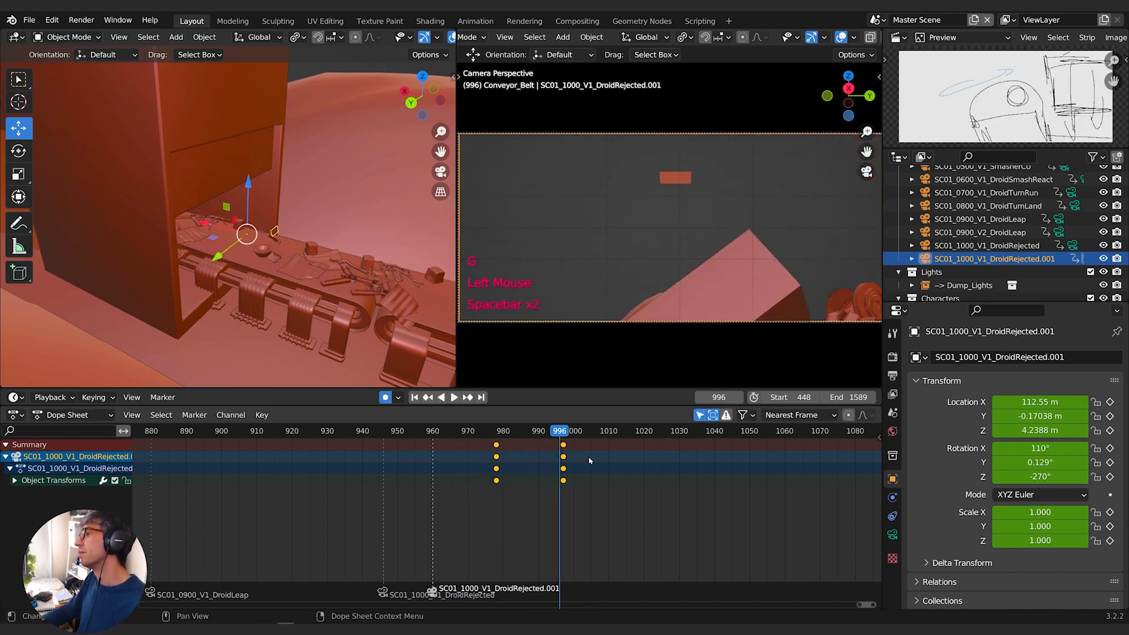
Move the ending keyframe of the duplicated camera's tilt to frame 1017 and play back the shot.
click(563, 445)
key(g)
key(g)
click(634, 445)
key(space)
click(480, 432)
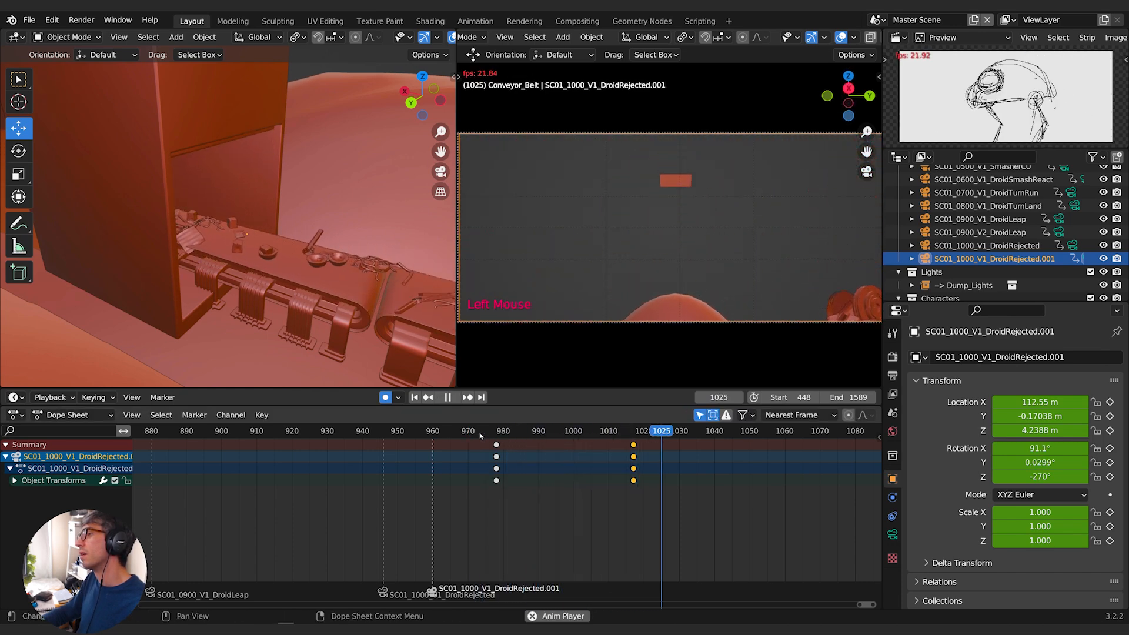
key(space)
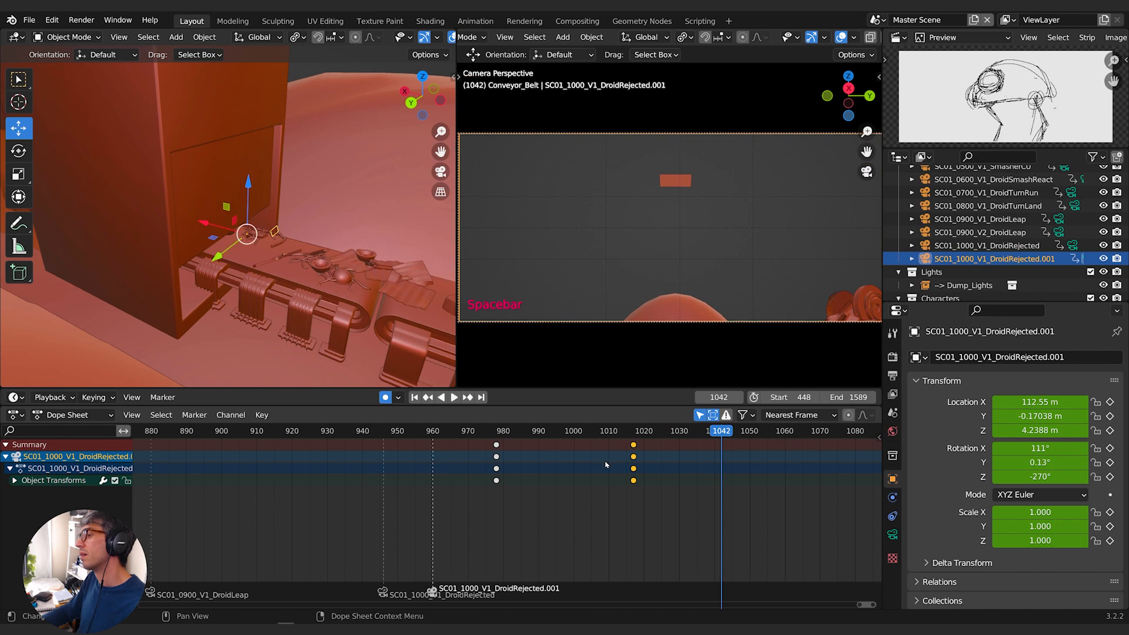
Bind the original SC01_1000_V1_DroidRejected camera to a new marker at frame 1031 and play back the camera cuts.
click(683, 431)
click(986, 245)
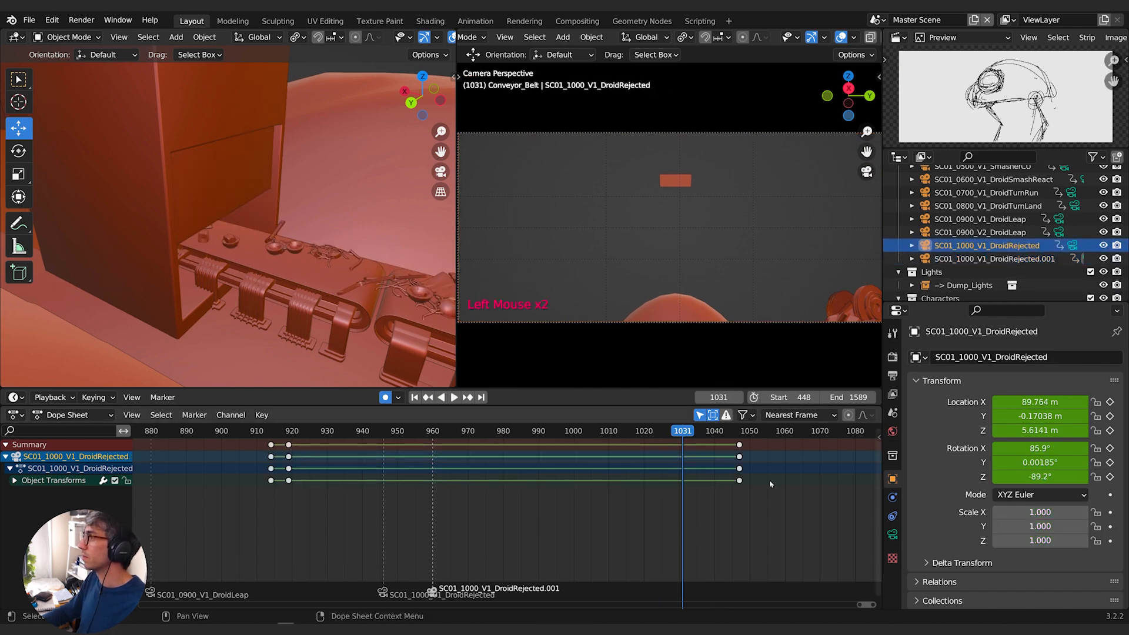
click(1074, 246)
key(ctrl)
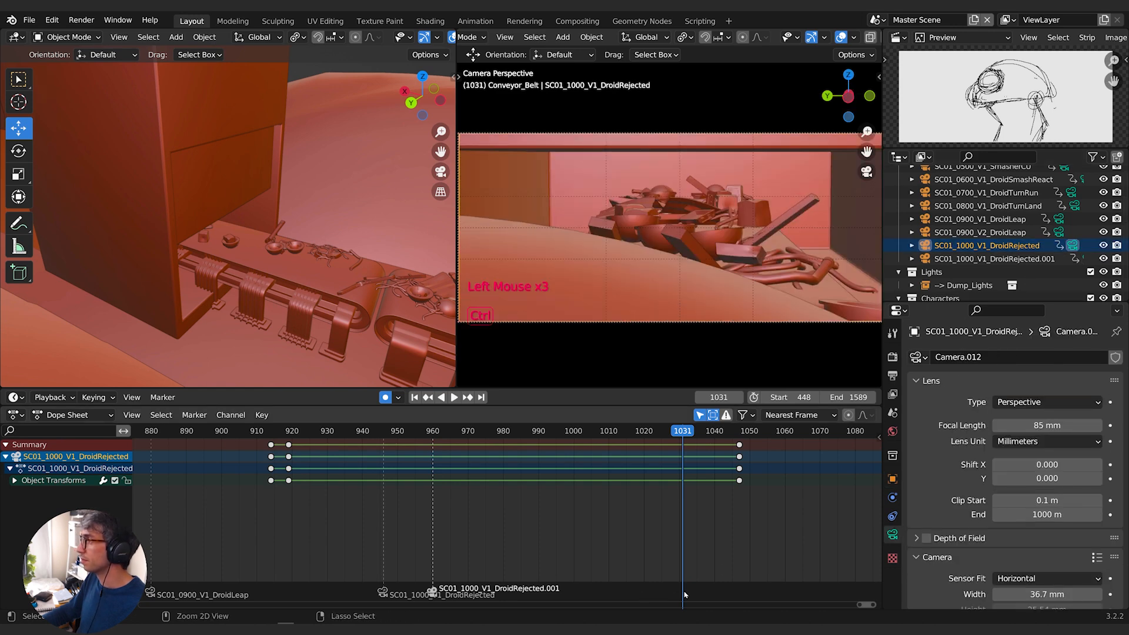
key(ctrl+b)
drag(674, 433, 212, 398)
key(space)
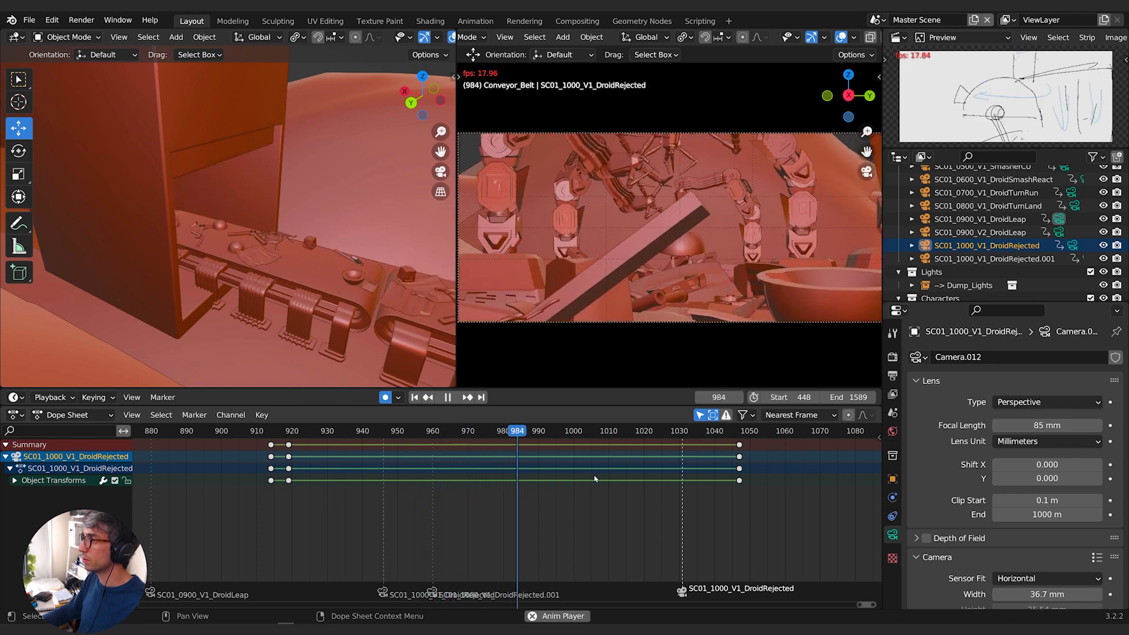
key(space)
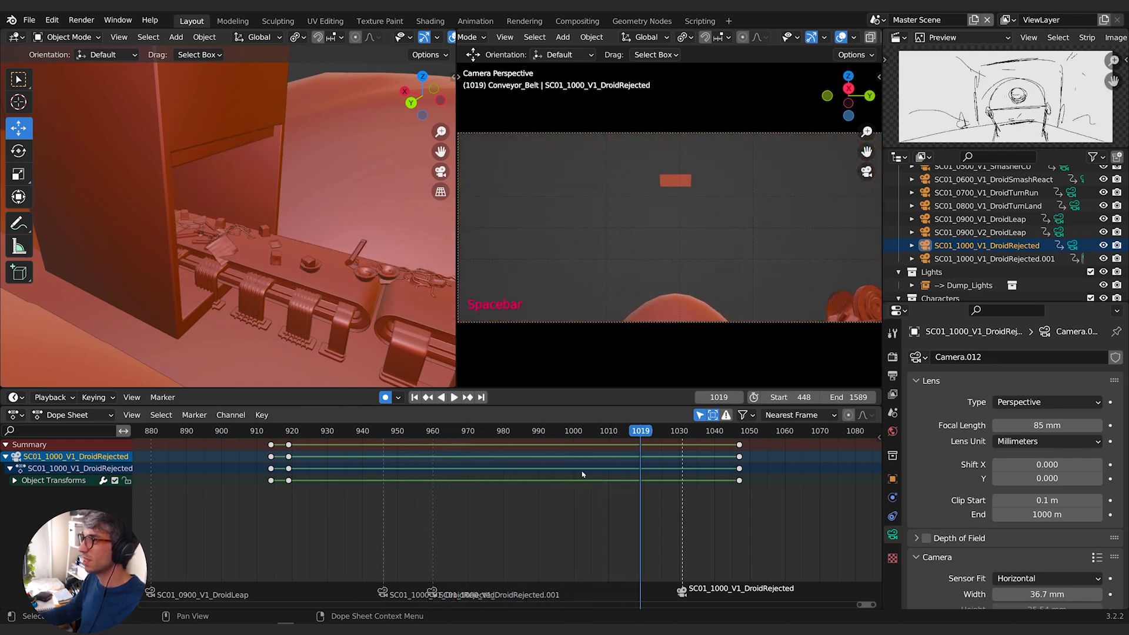